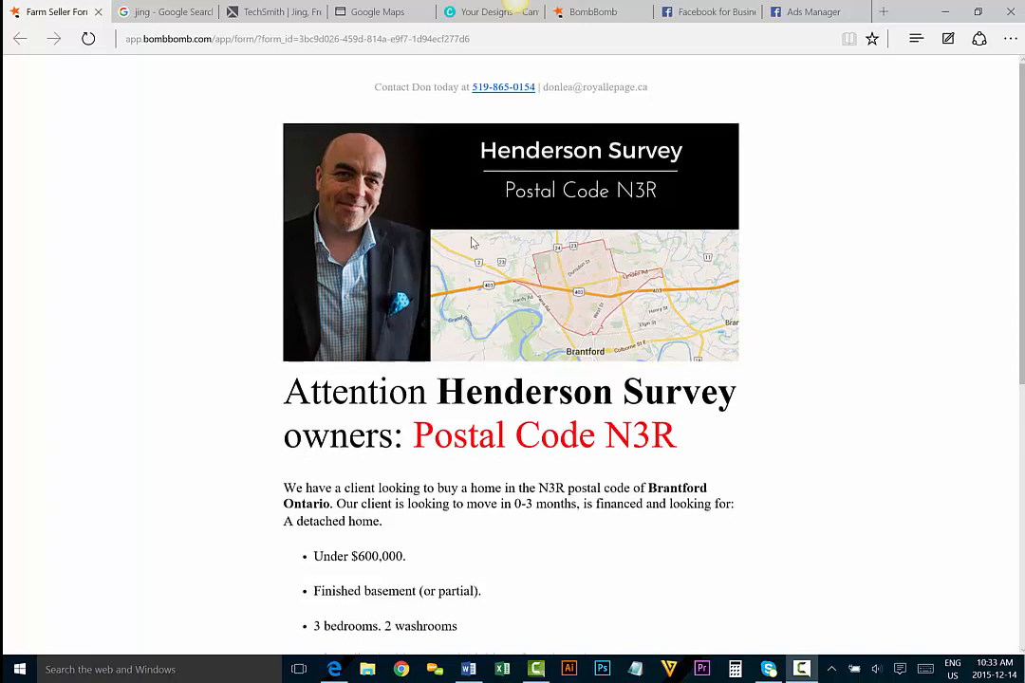
Review the Henderson Survey seller form page and the Google search results for jing
{"action": "scroll", "coordinate": [471, 242], "scroll_direction": "down", "scroll_amount": 5}
{"action": "scroll", "coordinate": [472, 242], "scroll_direction": "up", "scroll_amount": 5}
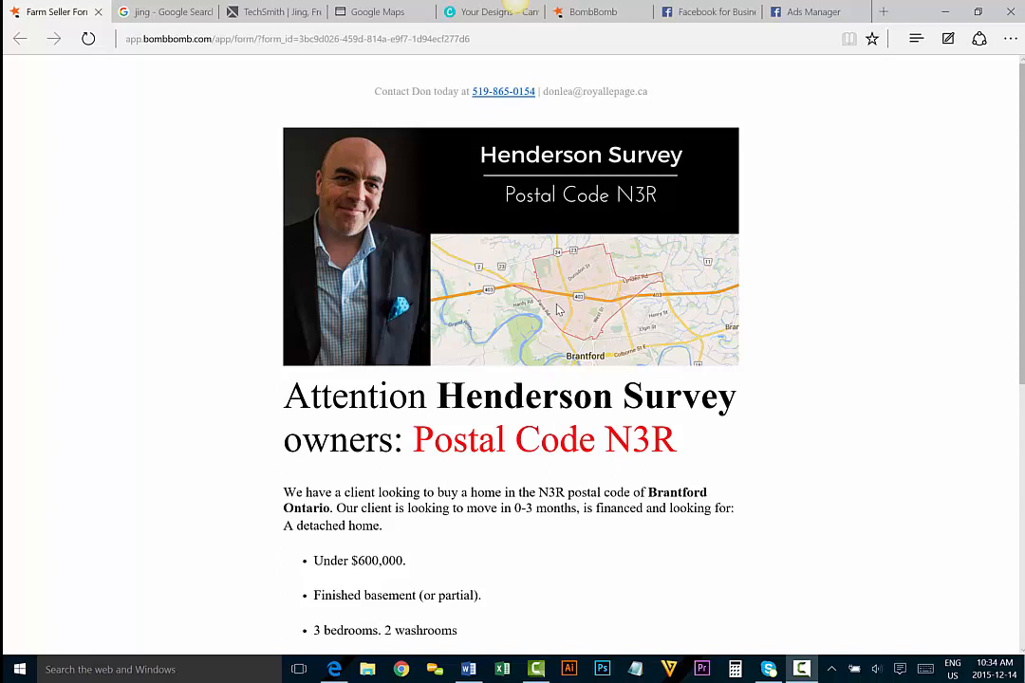
{"action": "left_click", "coordinate": [158, 18]}
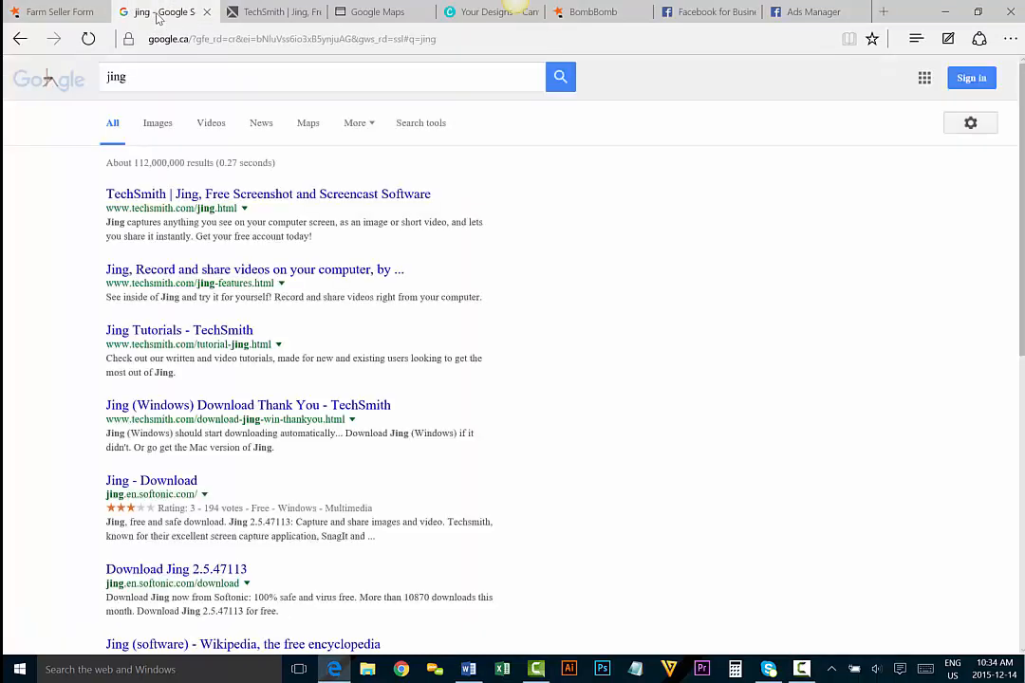
{"action": "left_click", "coordinate": [149, 77]}
{"action": "double_click", "coordinate": [112, 76]}
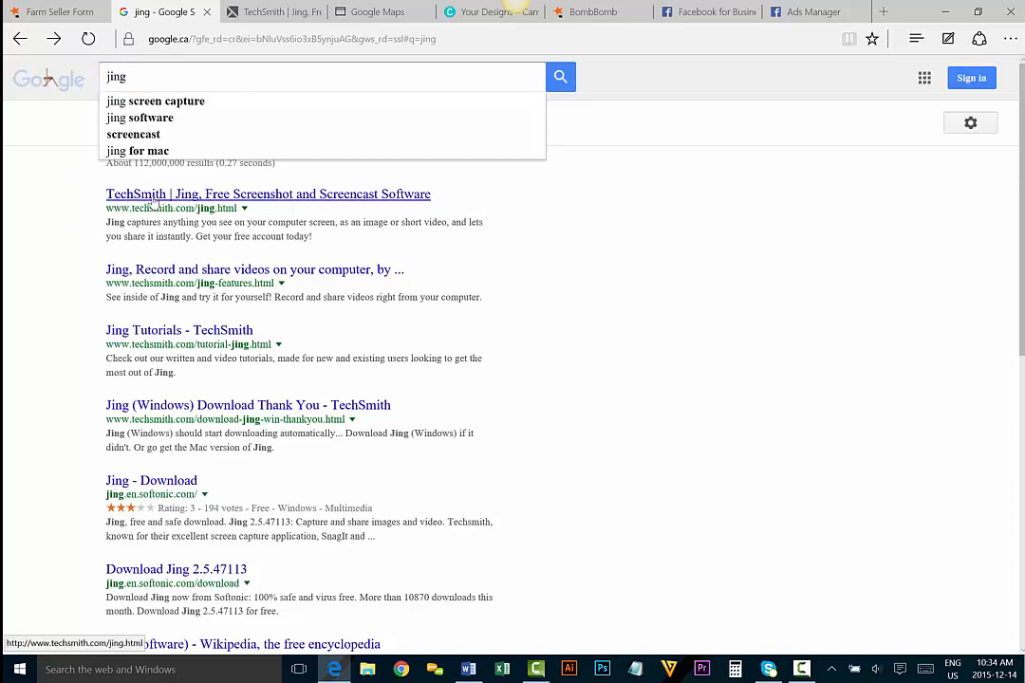
Read through TechSmith's Jing product page to see what the capture software offers
{"action": "left_click", "coordinate": [246, 12]}
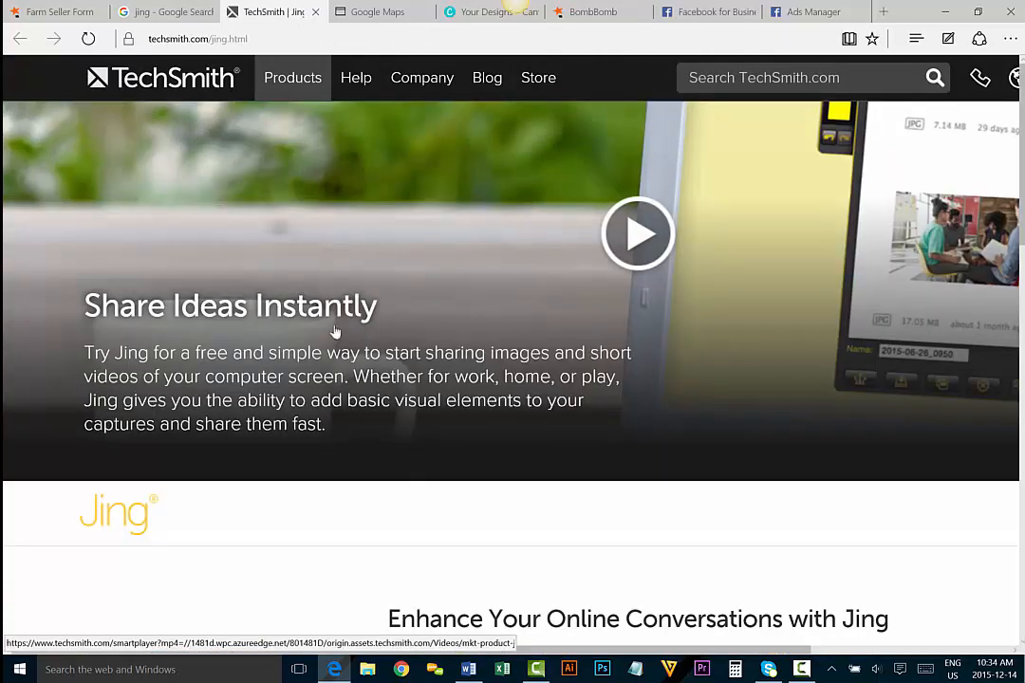
{"action": "scroll", "coordinate": [341, 363], "scroll_direction": "down", "scroll_amount": 2}
{"action": "scroll", "coordinate": [344, 360], "scroll_direction": "down", "scroll_amount": 2}
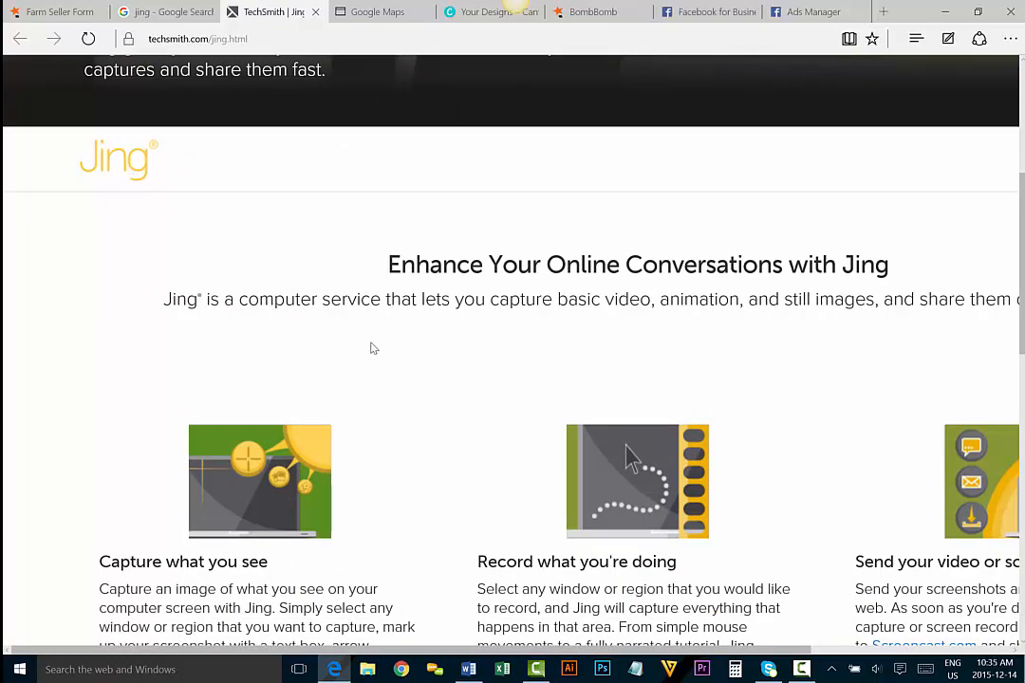
{"action": "scroll", "coordinate": [376, 329], "scroll_direction": "down", "scroll_amount": 2}
{"action": "scroll", "coordinate": [376, 327], "scroll_direction": "down", "scroll_amount": 1}
{"action": "scroll", "coordinate": [378, 327], "scroll_direction": "up", "scroll_amount": 7}
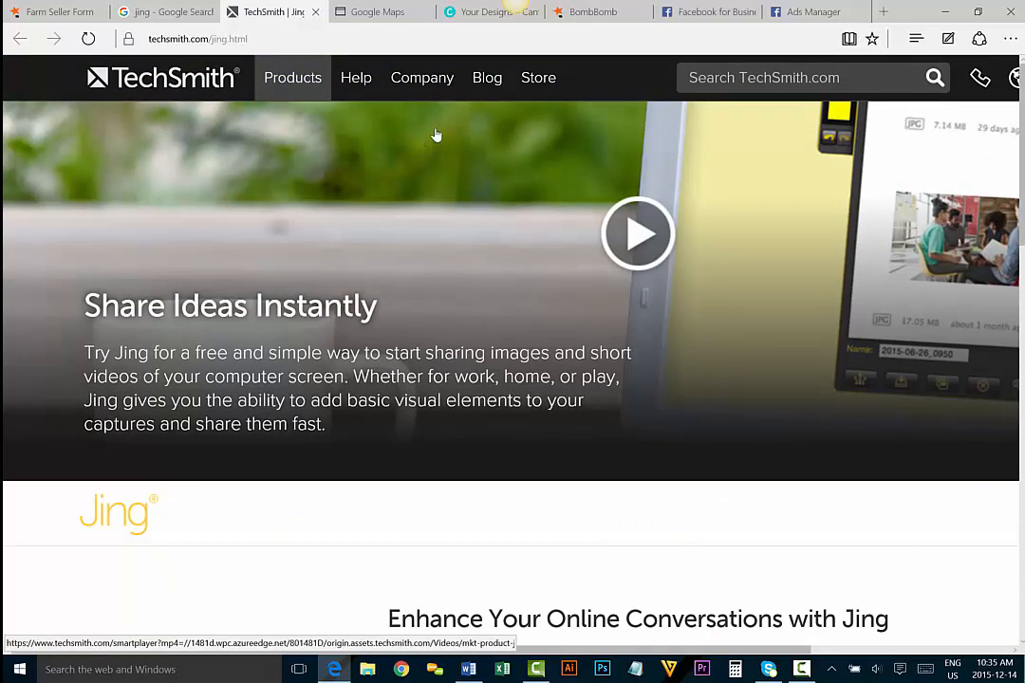
Take a trial Jing image capture of the TechSmith page's header bar and discard it
{"action": "left_click", "coordinate": [519, 7]}
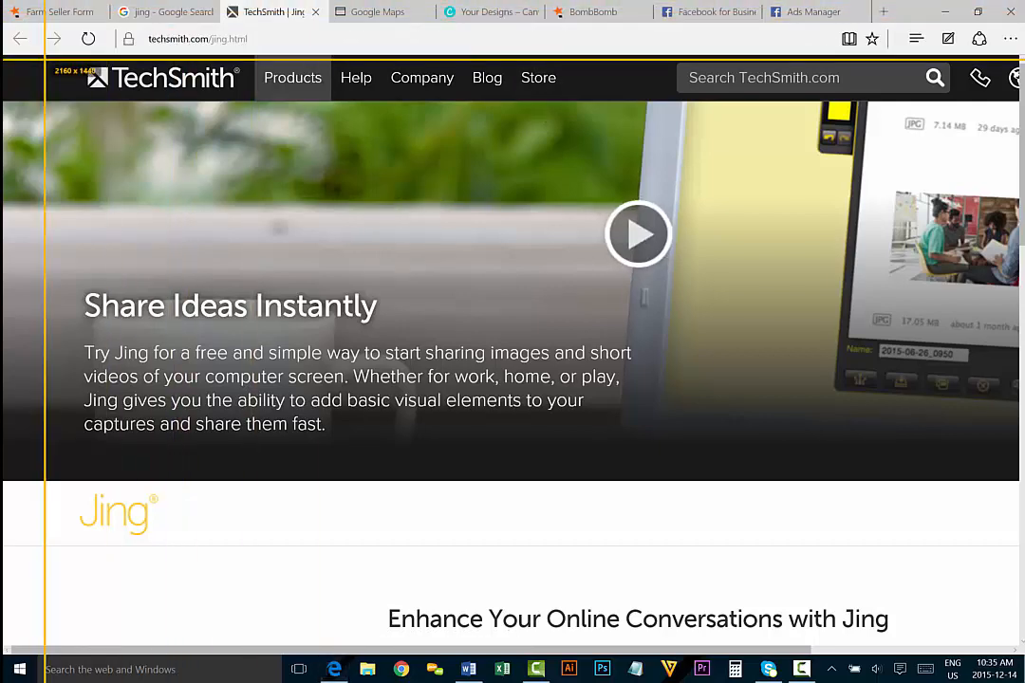
{"action": "left_click_drag", "start_coordinate": [3, 57], "coordinate": [954, 101]}
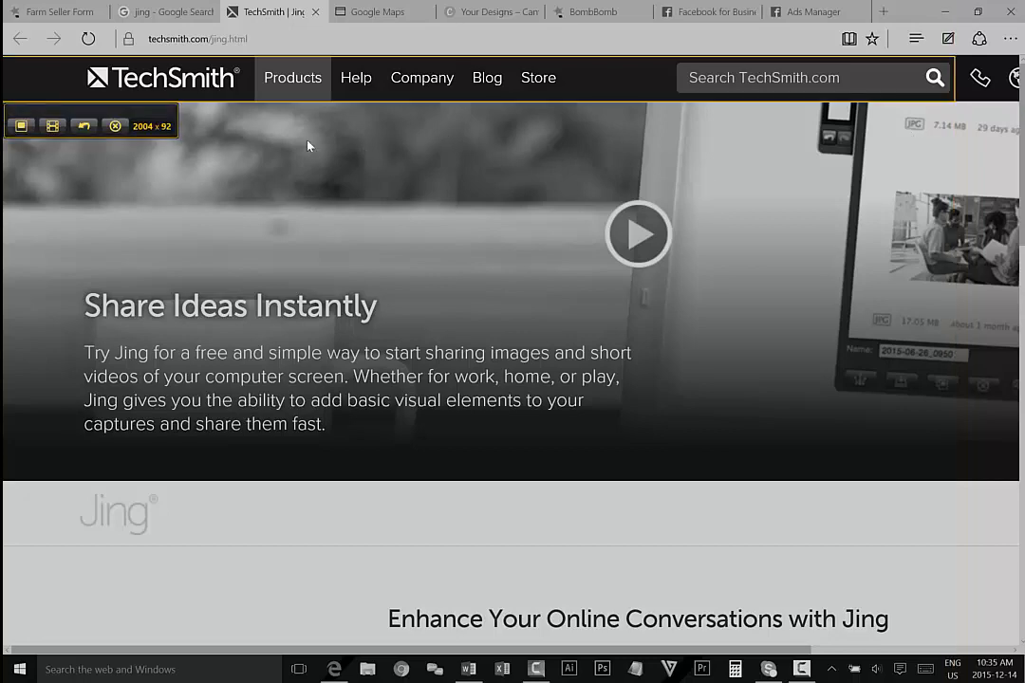
{"action": "left_click", "coordinate": [21, 127]}
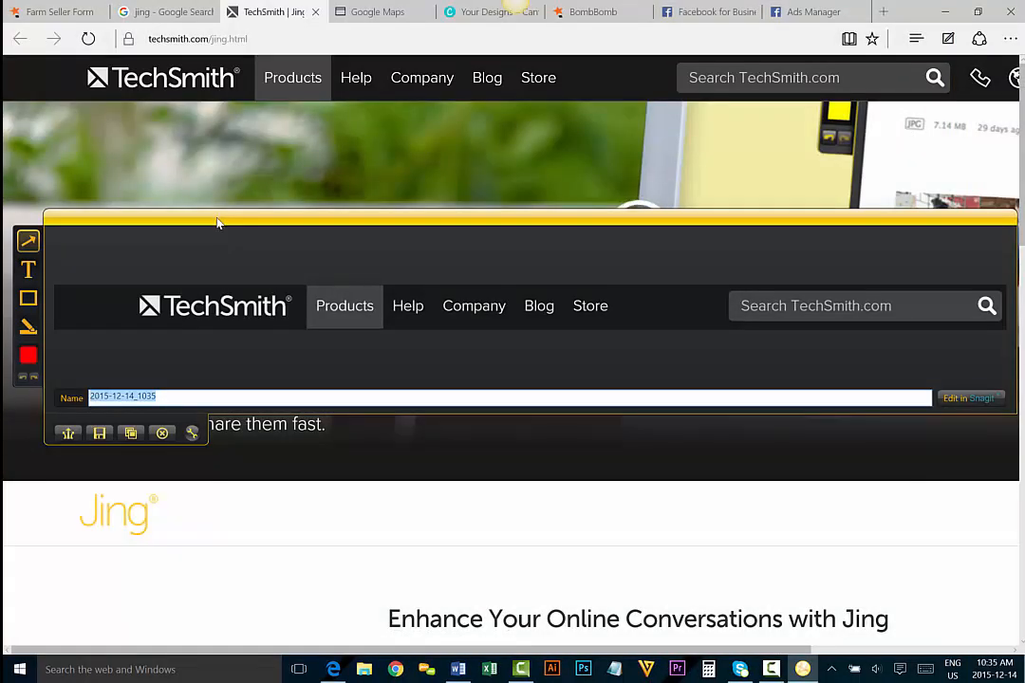
{"action": "left_click_drag", "start_coordinate": [217, 222], "coordinate": [214, 164]}
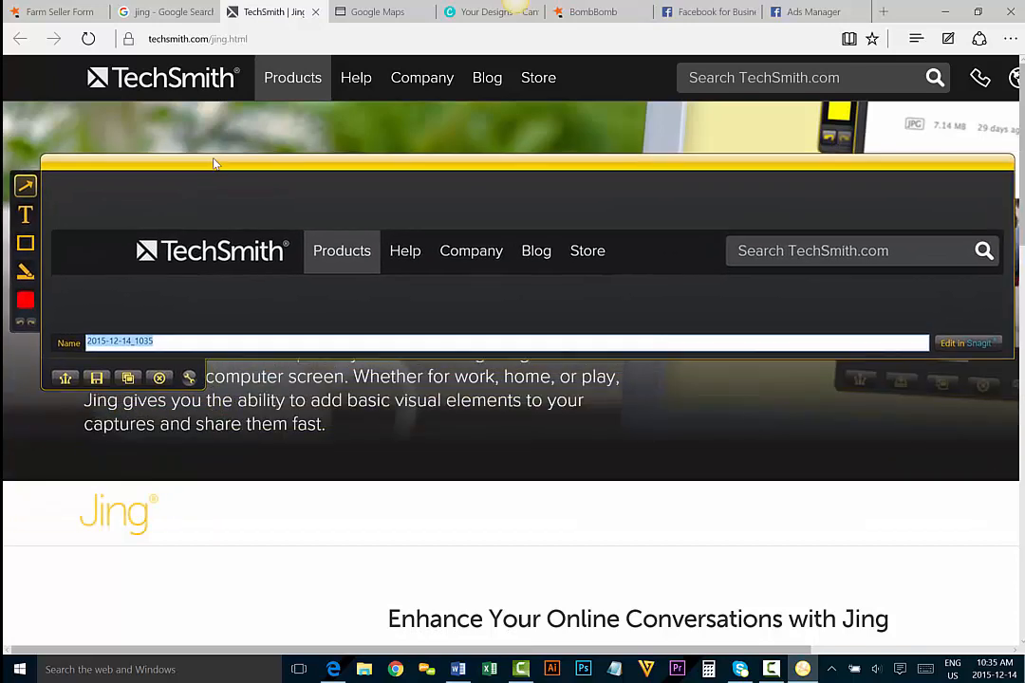
{"action": "left_click", "coordinate": [159, 378]}
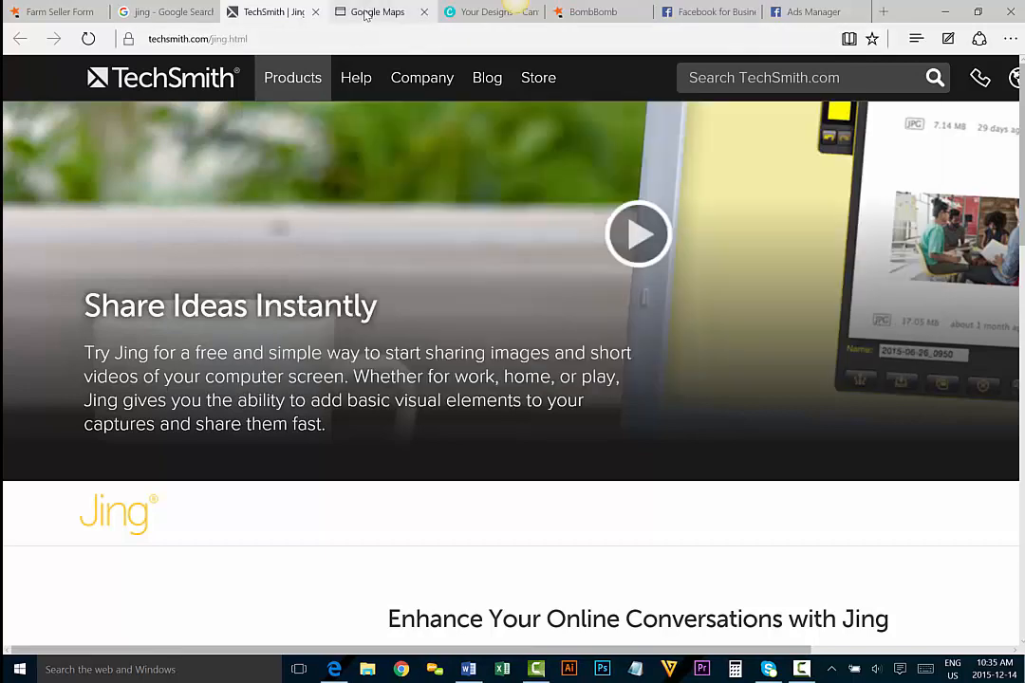
Switch to the Buyers in farming targeting document in Word and copy the prefix N3R from the postal code list on page 3
{"action": "left_click", "coordinate": [370, 11]}
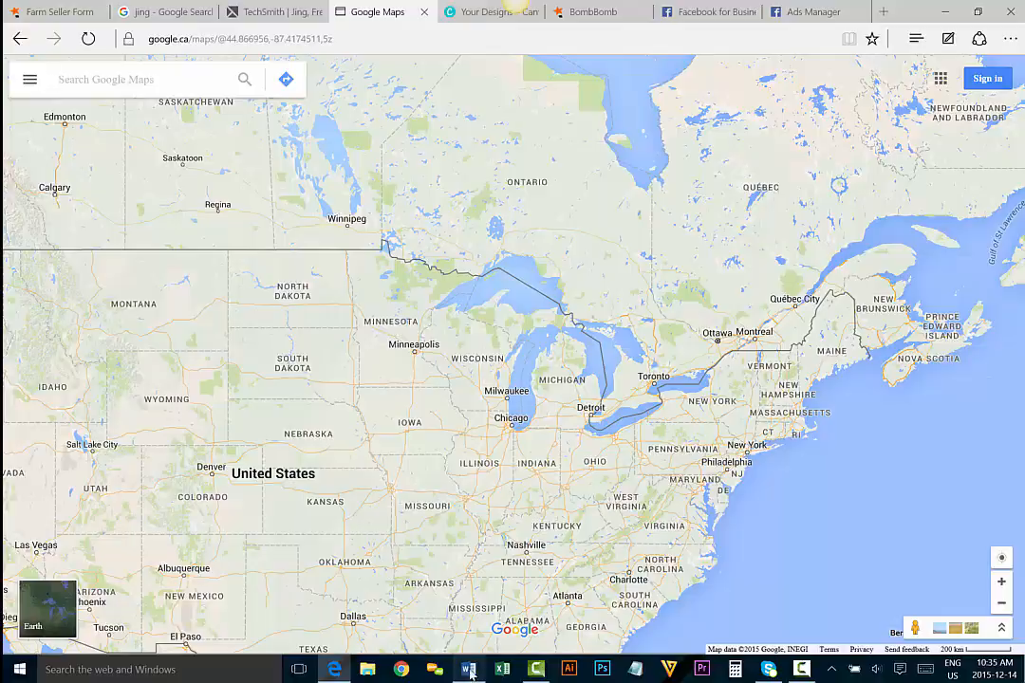
{"action": "key", "text": "alt+Tab"}
{"action": "scroll", "coordinate": [385, 368], "scroll_direction": "down", "scroll_amount": 15}
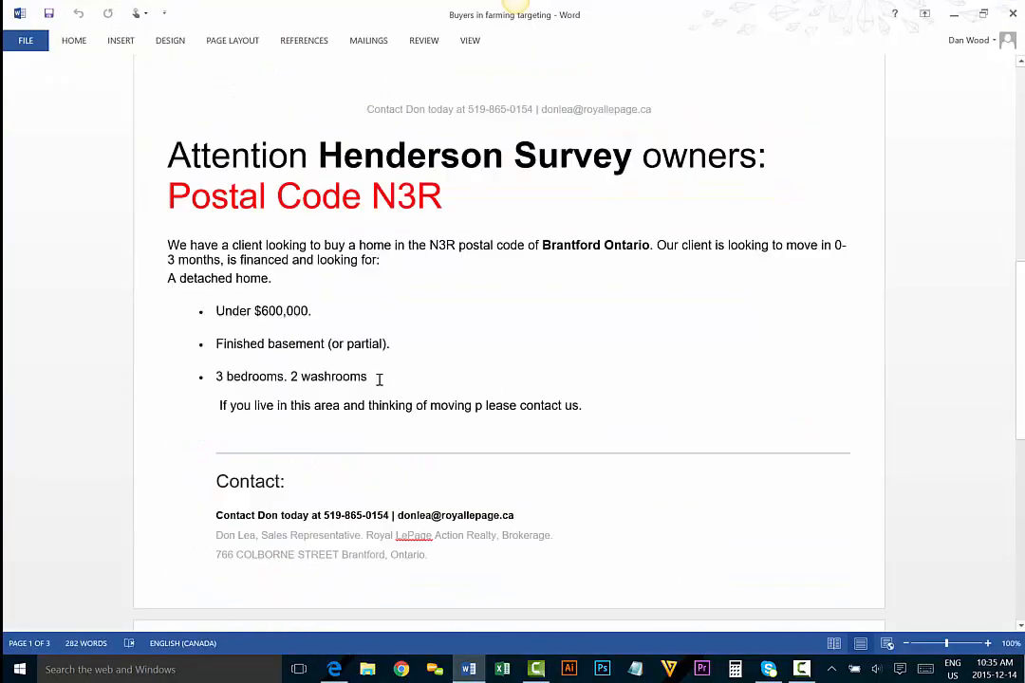
{"action": "scroll", "coordinate": [378, 380], "scroll_direction": "down", "scroll_amount": 4}
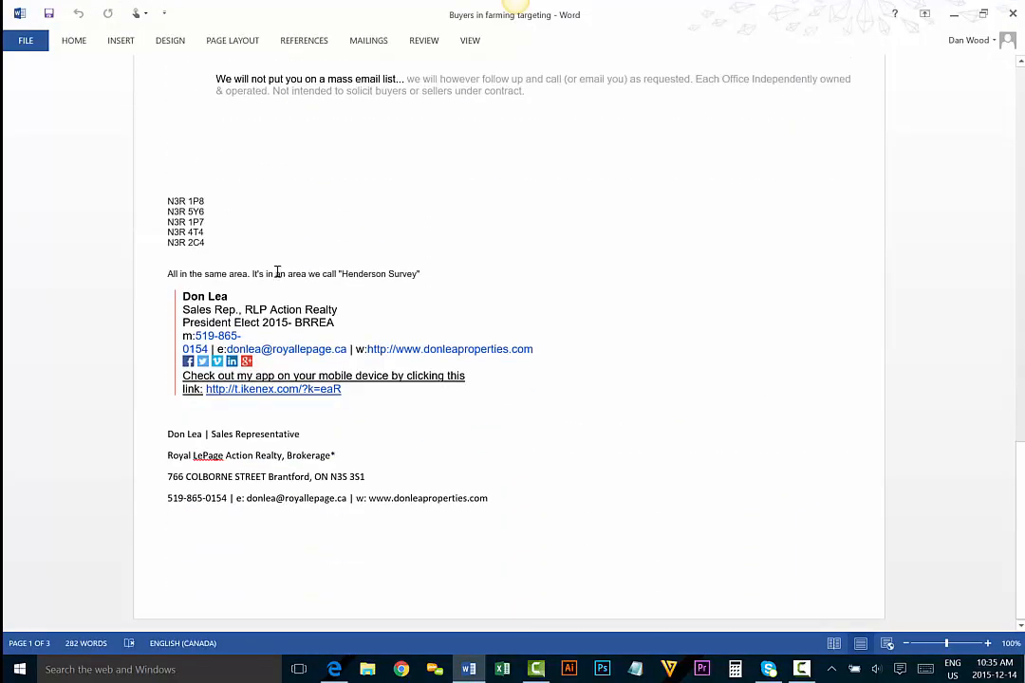
{"action": "double_click", "coordinate": [177, 201]}
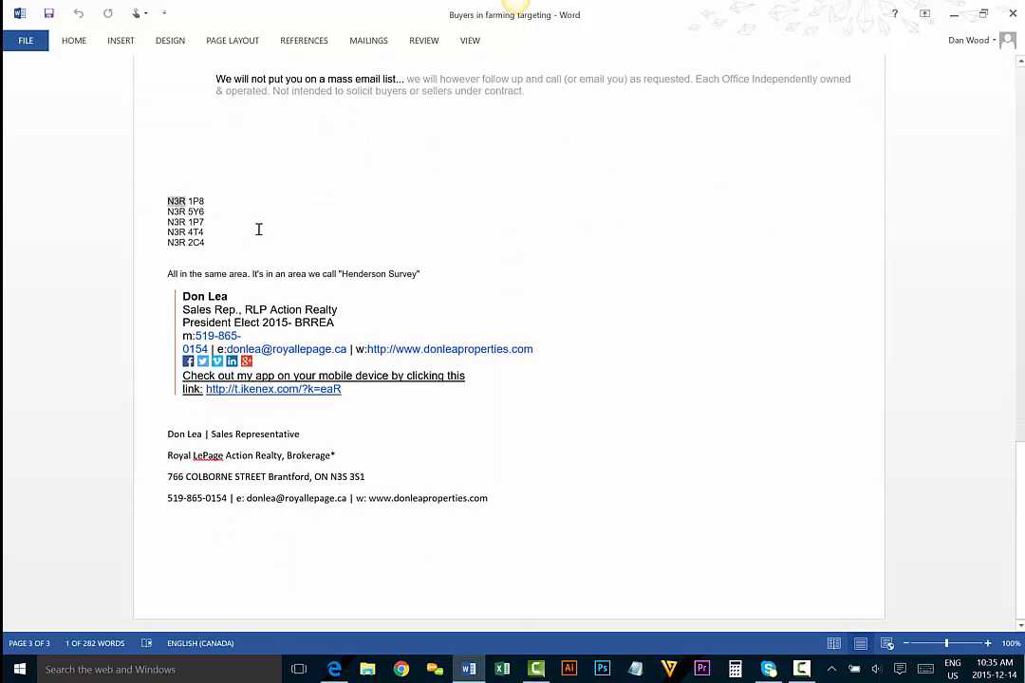
{"action": "key", "text": "ctrl+c"}
{"action": "left_click", "coordinate": [222, 207]}
{"action": "scroll", "coordinate": [210, 226], "scroll_direction": "up", "scroll_amount": 2}
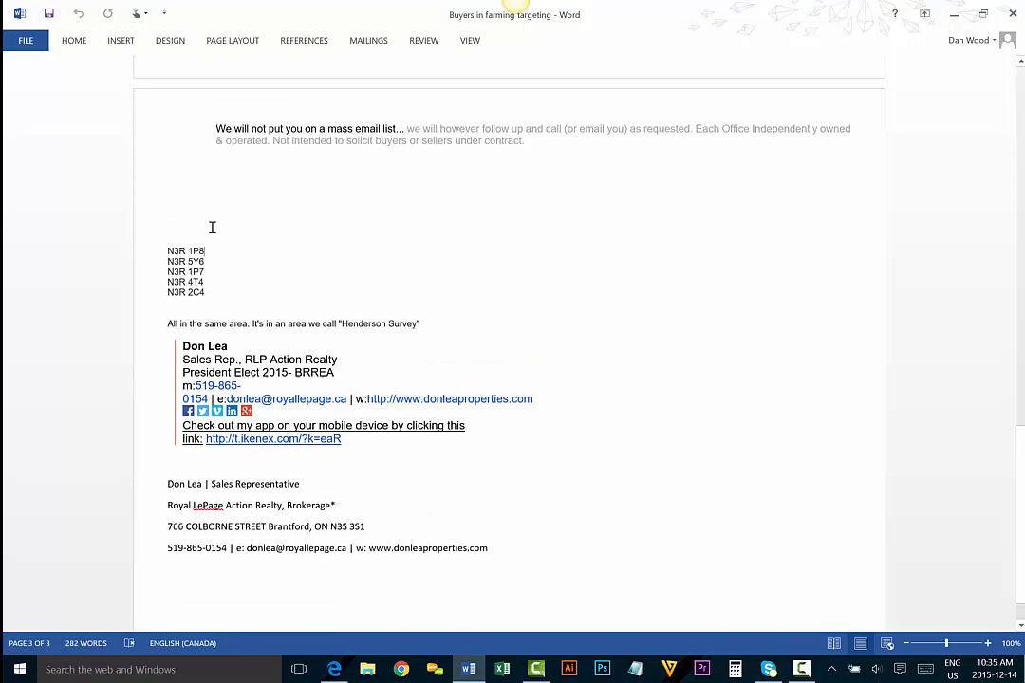
Return to Google Maps, search for the copied postal prefix N3R and collapse the place details
{"action": "left_click", "coordinate": [334, 669]}
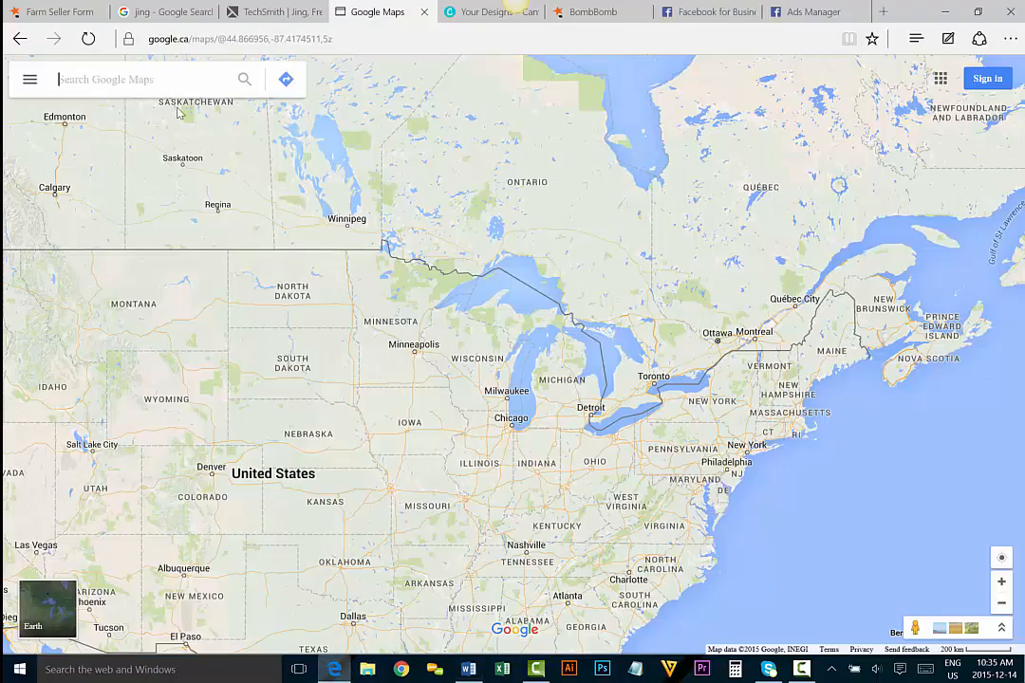
{"action": "key", "text": "ctrl+v"}
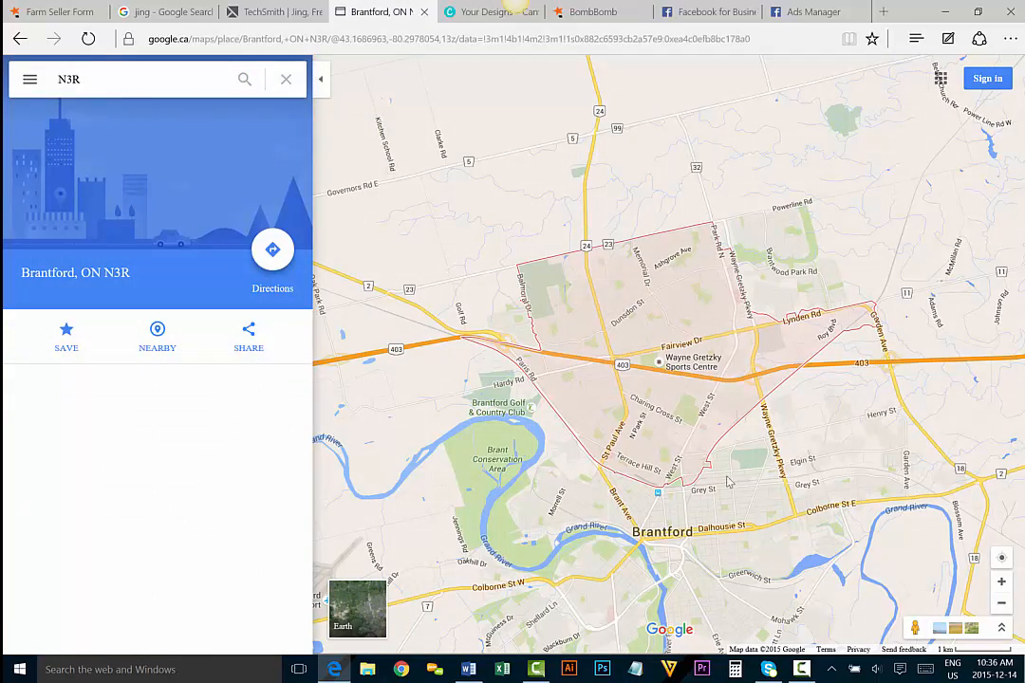
{"action": "left_click", "coordinate": [321, 80]}
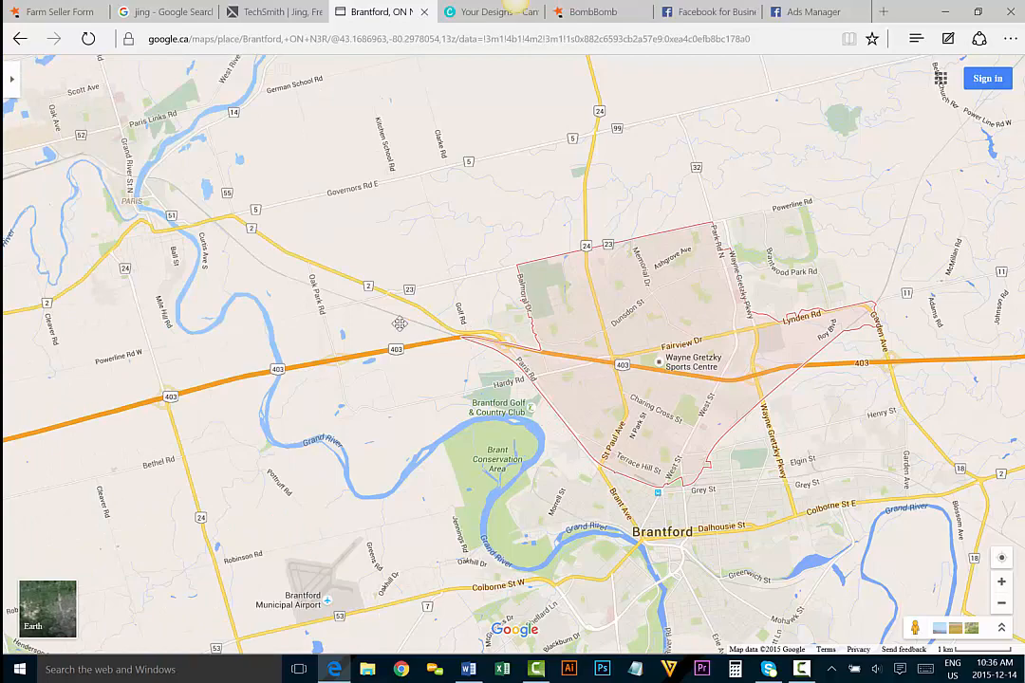
Capture a Jing image of about 1966 x 1052 pixels of the map, covering the outlined N3R area and Brantford
{"action": "left_click_drag", "start_coordinate": [400, 323], "coordinate": [309, 317]}
{"action": "scroll", "coordinate": [343, 345], "scroll_direction": "up", "scroll_amount": 2}
{"action": "scroll", "coordinate": [373, 354], "scroll_direction": "down", "scroll_amount": 3}
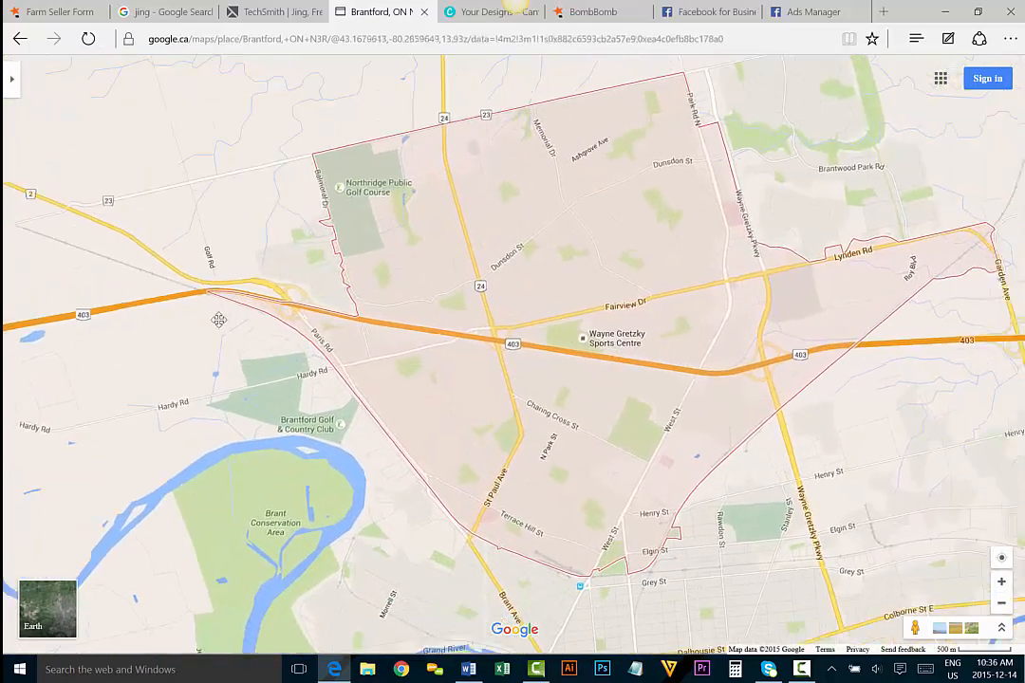
{"action": "scroll", "coordinate": [408, 357], "scroll_direction": "down", "scroll_amount": 1}
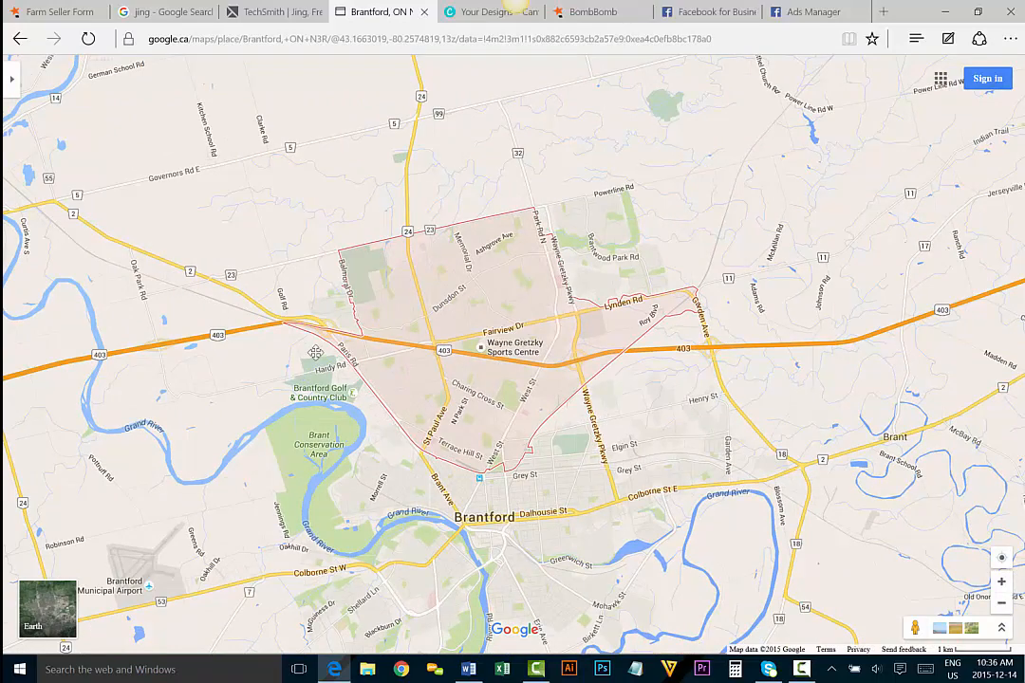
{"action": "left_click_drag", "start_coordinate": [300, 369], "coordinate": [352, 370]}
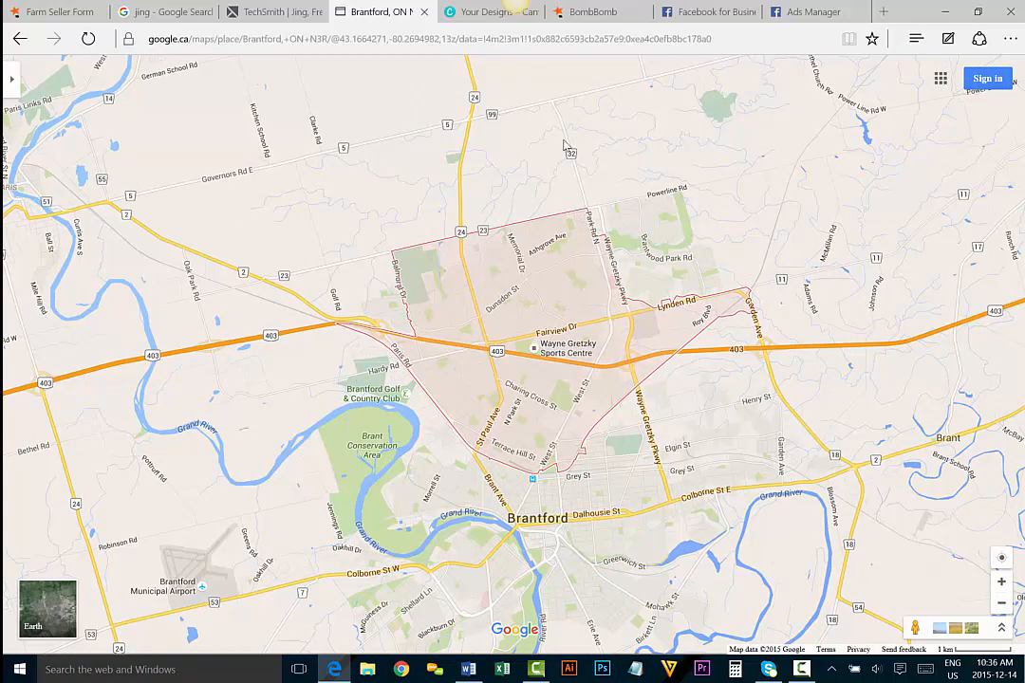
{"action": "left_click", "coordinate": [514, 7]}
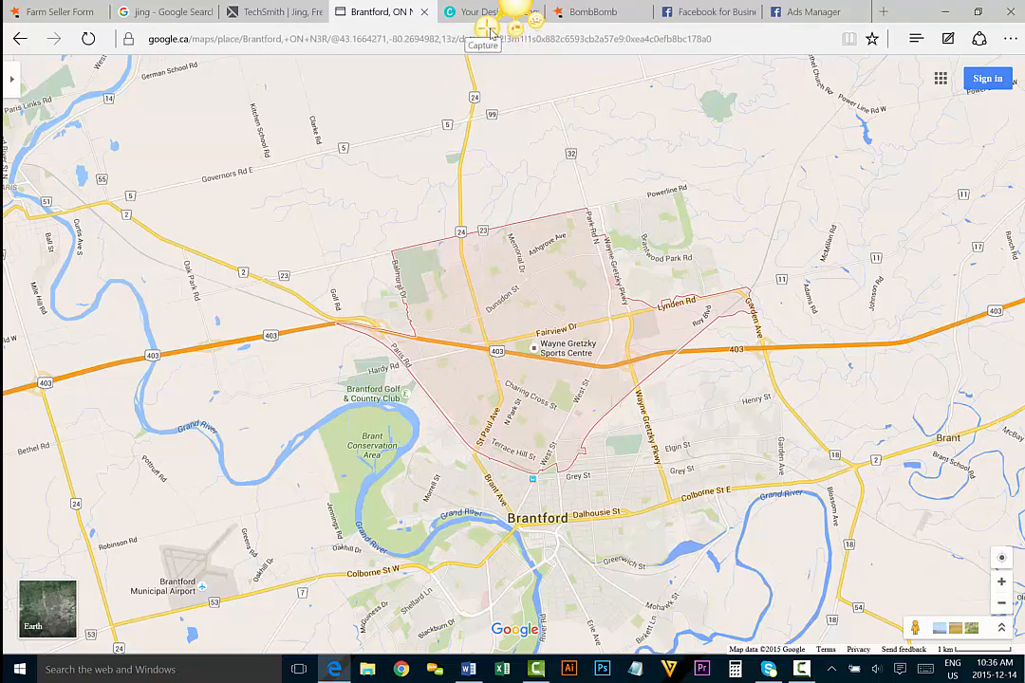
{"action": "left_click", "coordinate": [490, 32]}
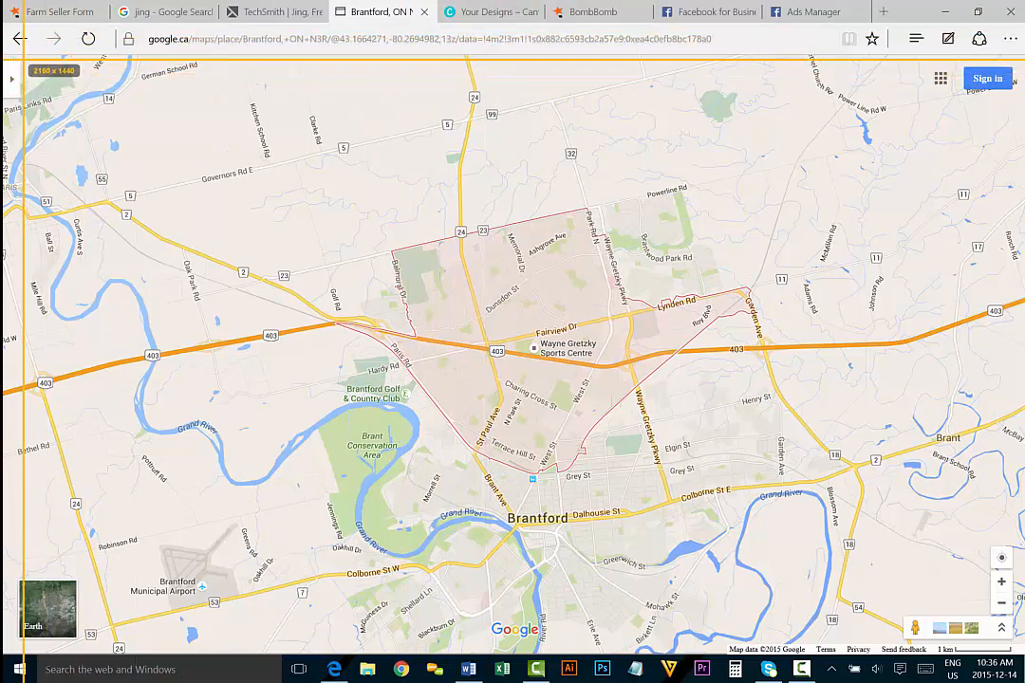
{"action": "left_click_drag", "start_coordinate": [23, 59], "coordinate": [957, 558]}
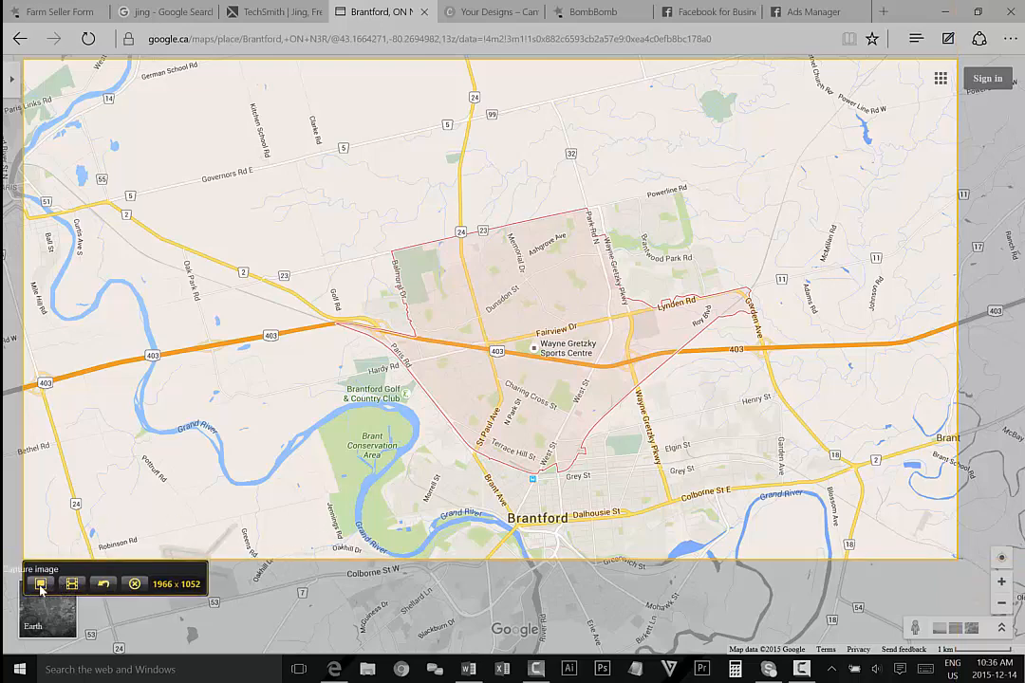
{"action": "left_click", "coordinate": [40, 585]}
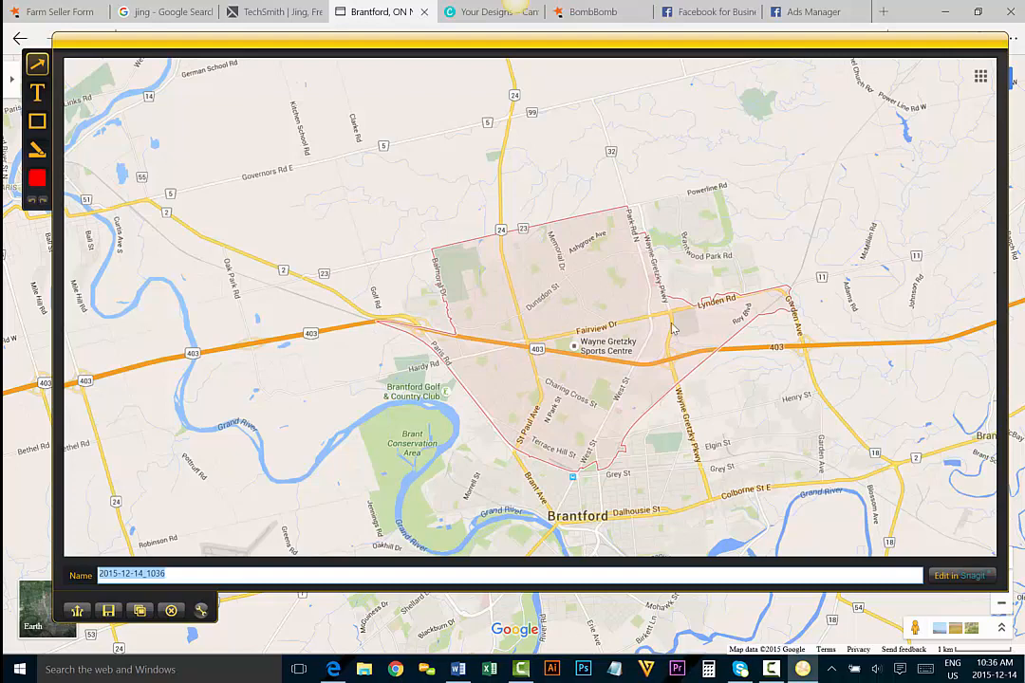
Save the map capture to the Desktop as a PNG named with the realtor's first name followed by Farm
{"action": "left_click", "coordinate": [109, 612]}
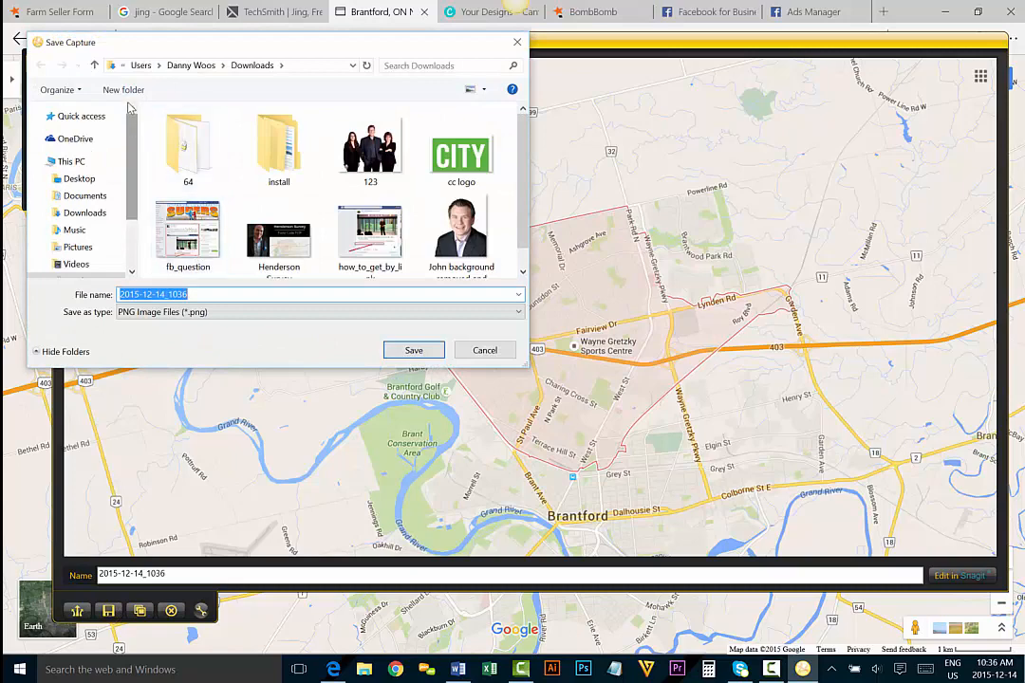
{"action": "left_click", "coordinate": [84, 178]}
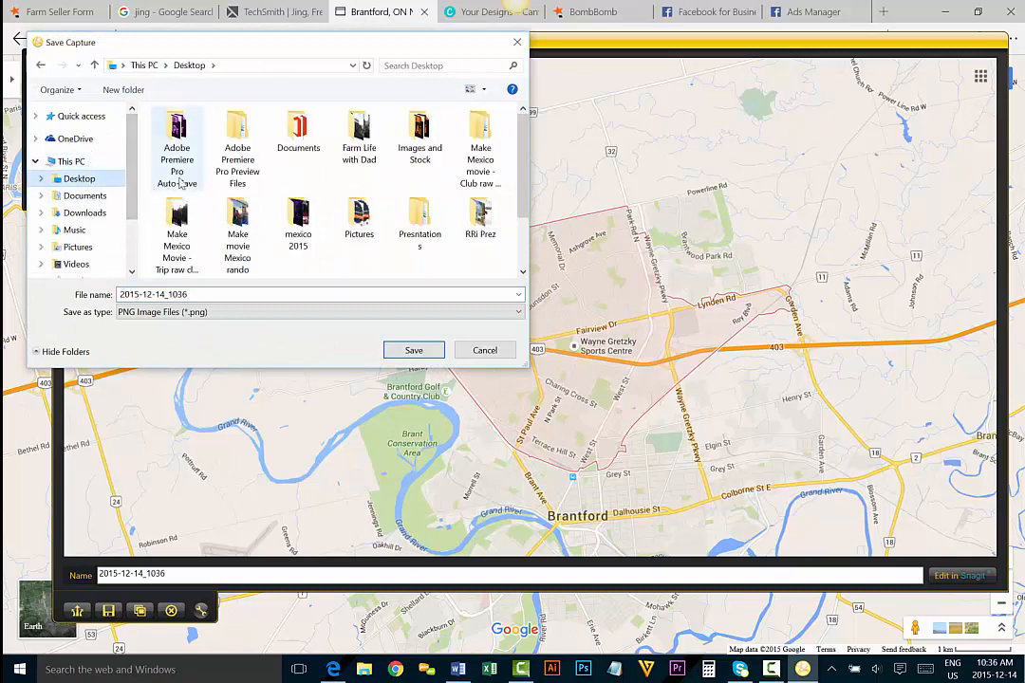
{"action": "left_click", "coordinate": [203, 294]}
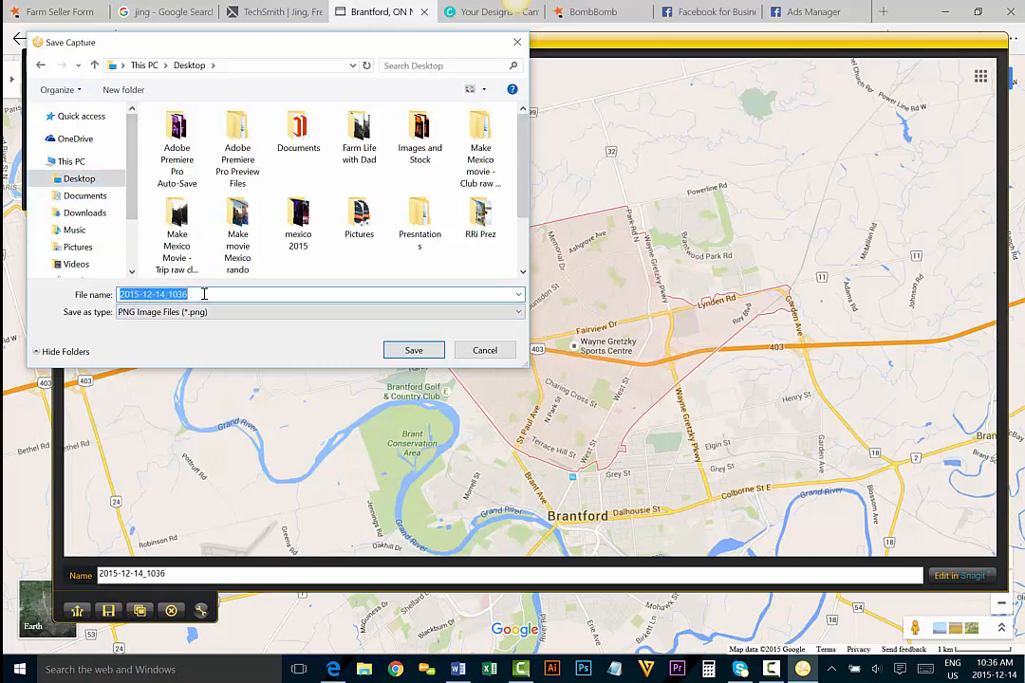
{"action": "type", "text": "Don Farm"}
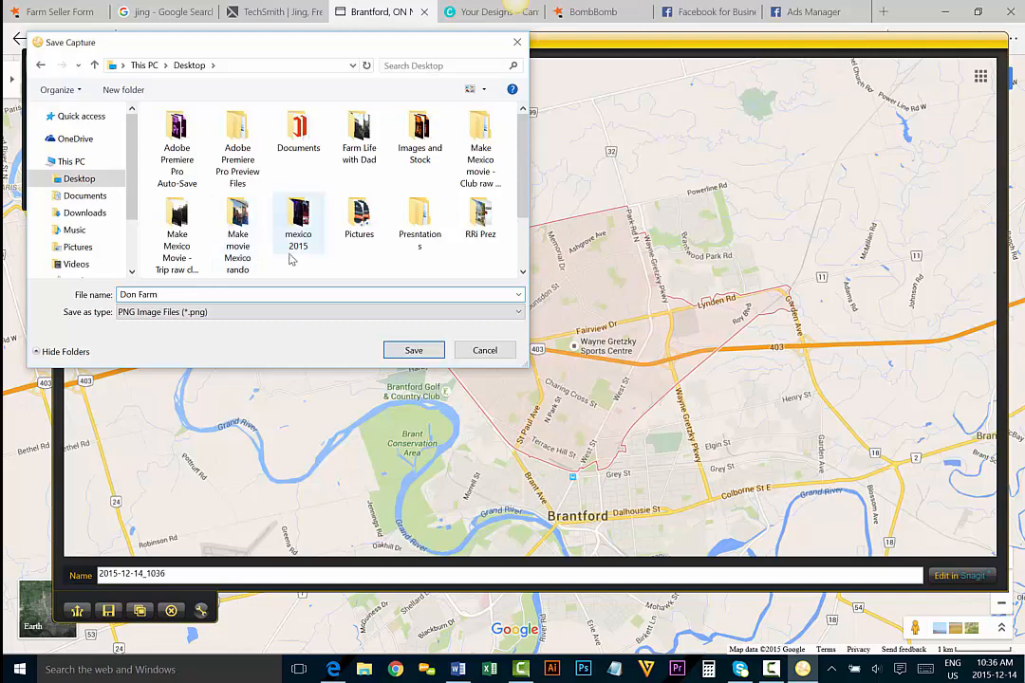
{"action": "left_click", "coordinate": [419, 350]}
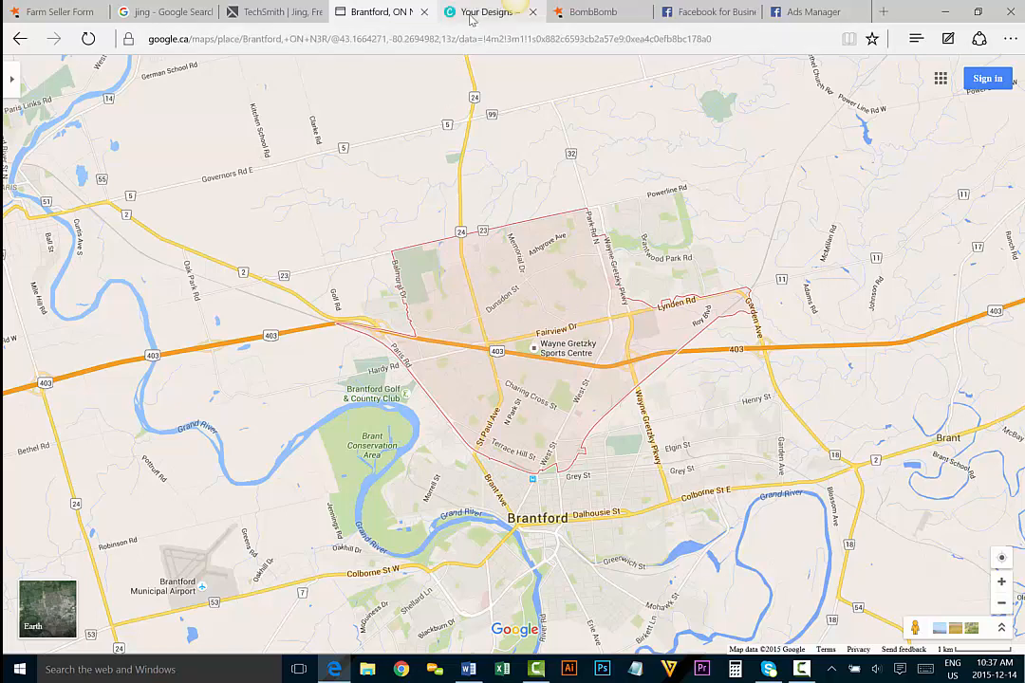
{"action": "left_click", "coordinate": [471, 13]}
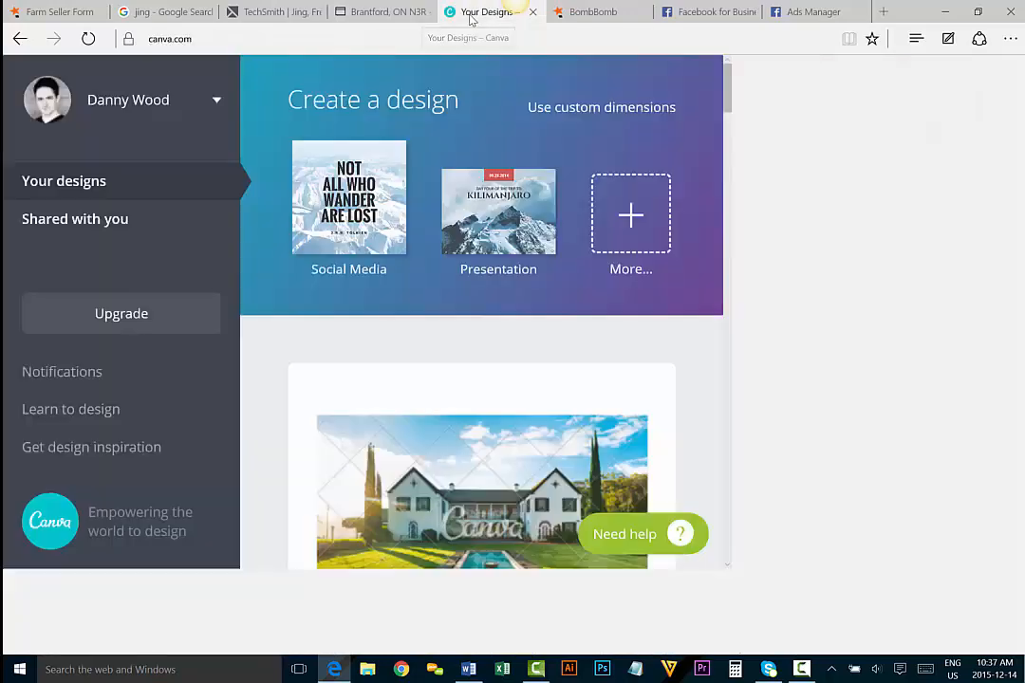
{"action": "double_click", "coordinate": [152, 39]}
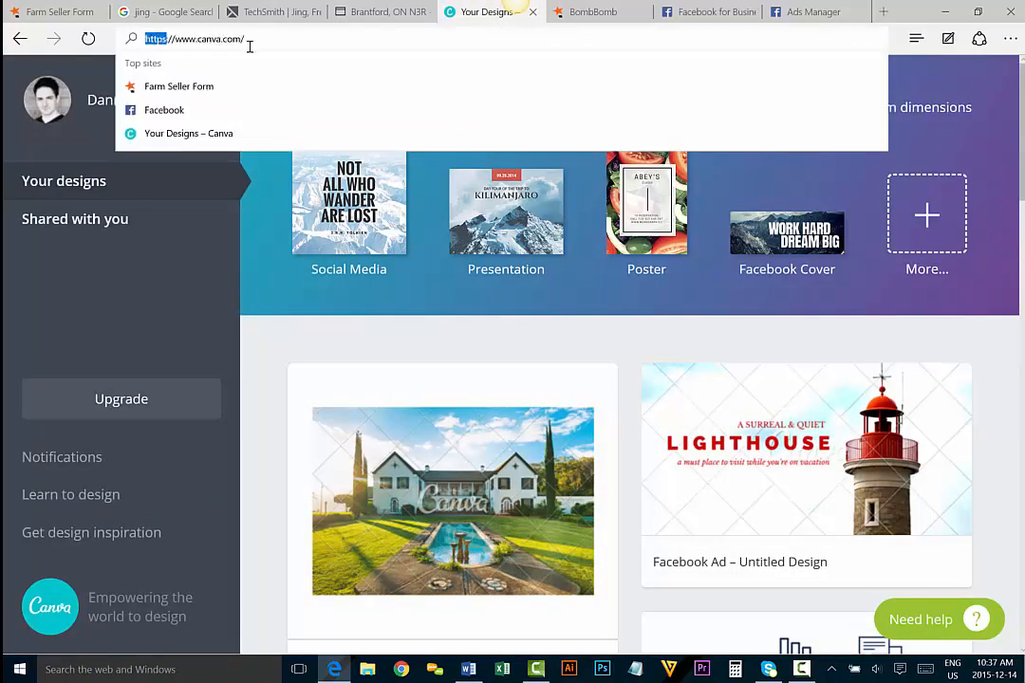
{"action": "left_click_drag", "start_coordinate": [249, 39], "coordinate": [105, 23]}
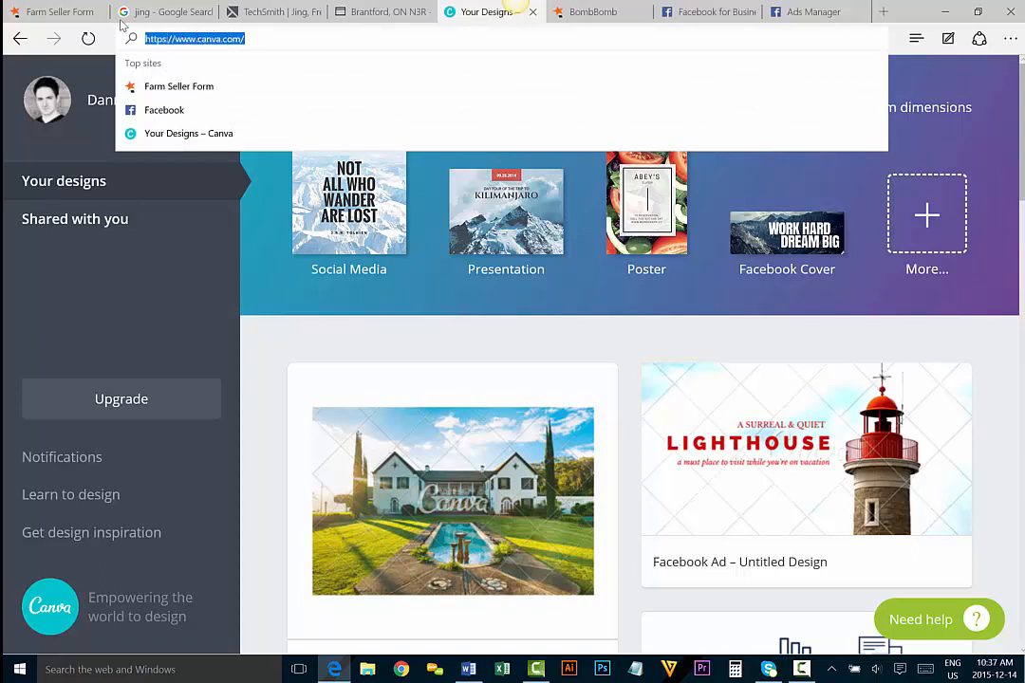
{"action": "left_click", "coordinate": [411, 42]}
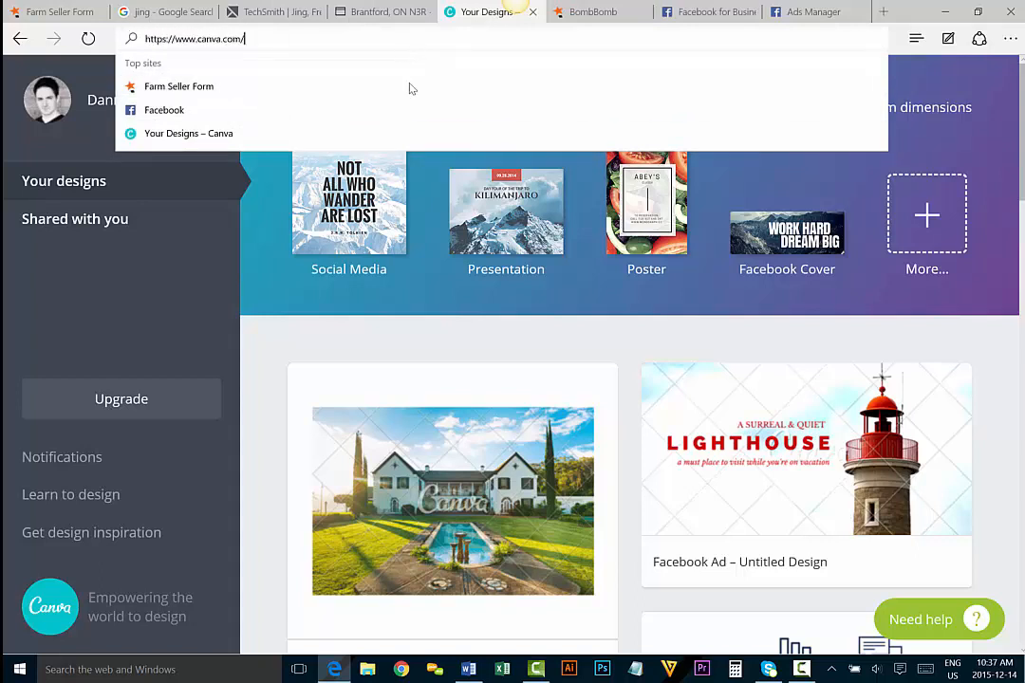
Create a Canva design with custom dimensions of 1200 x 628 px
{"action": "left_click", "coordinate": [247, 275]}
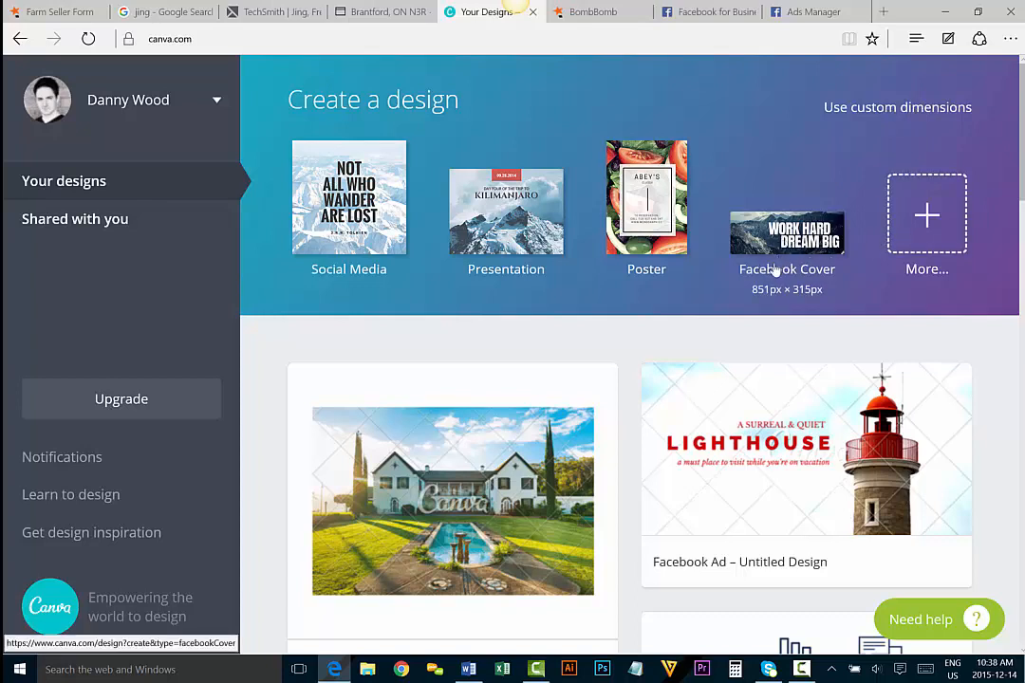
{"action": "left_click", "coordinate": [868, 111]}
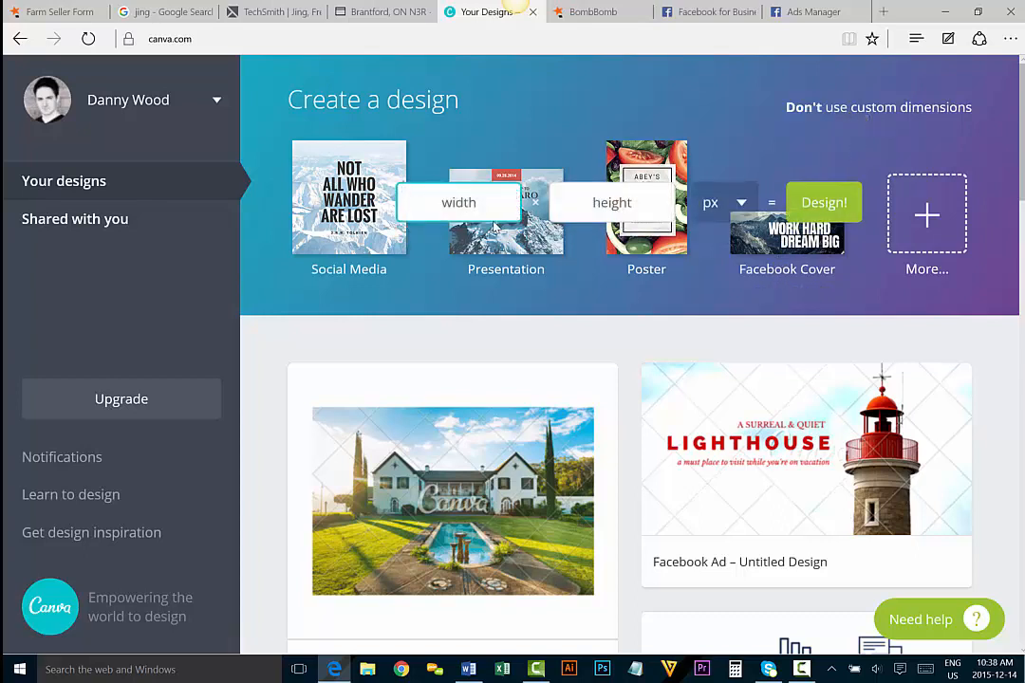
{"action": "type", "text": "1200"}
{"action": "left_click", "coordinate": [591, 203]}
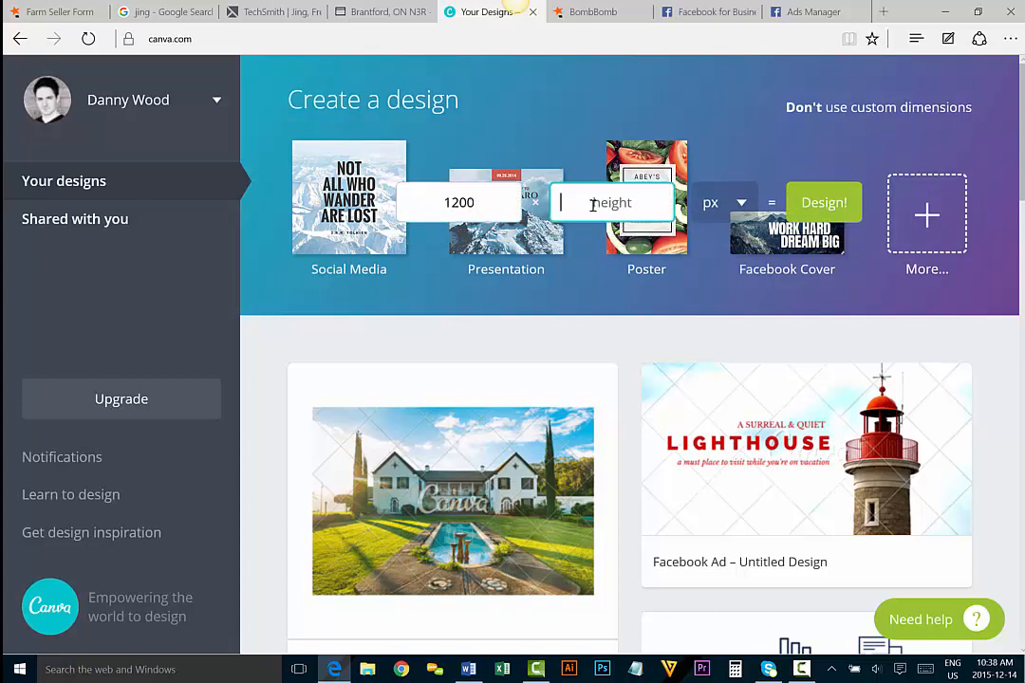
{"action": "type", "text": "628"}
{"action": "left_click", "coordinate": [818, 205]}
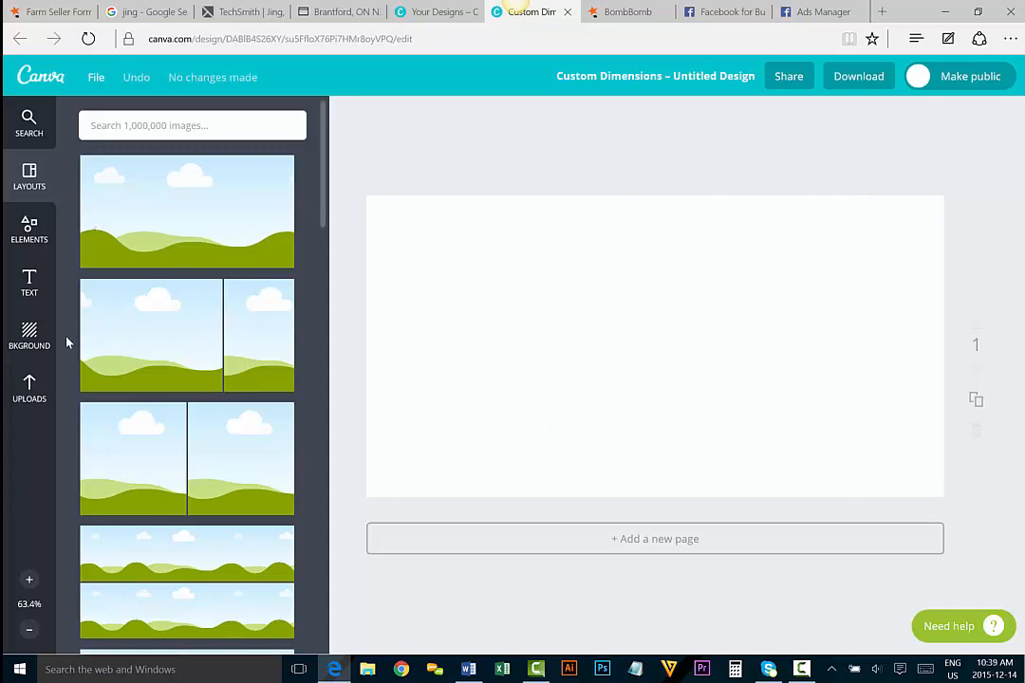
Upload the 1966 x 1052 map PNG from the Desktop, the one named with the realtor's first name followed by Farm
{"action": "left_click", "coordinate": [30, 392]}
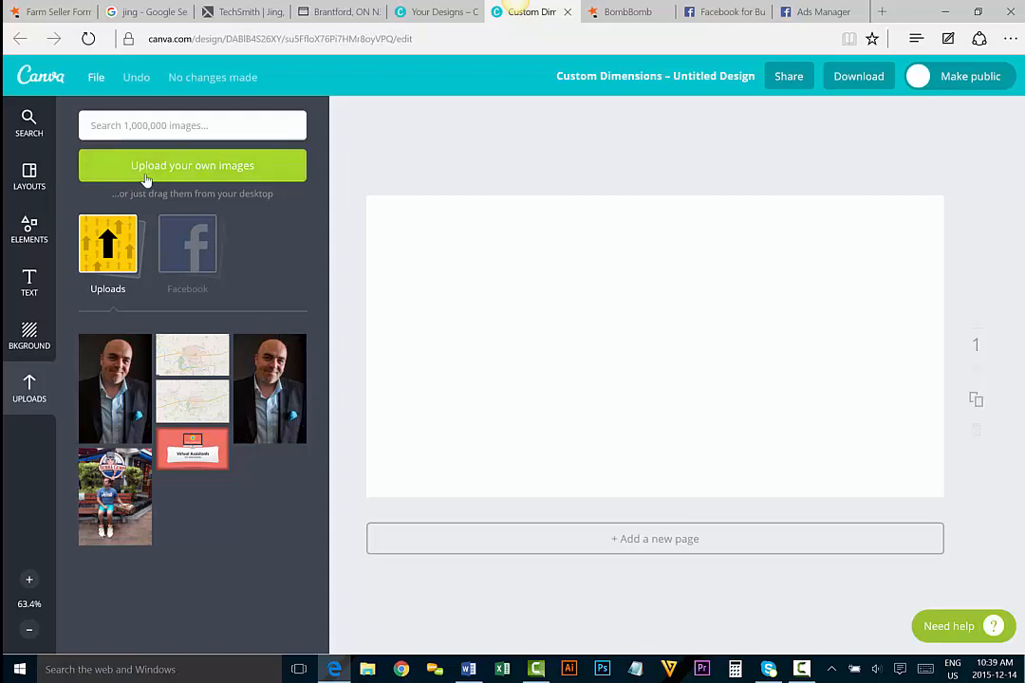
{"action": "left_click", "coordinate": [211, 170]}
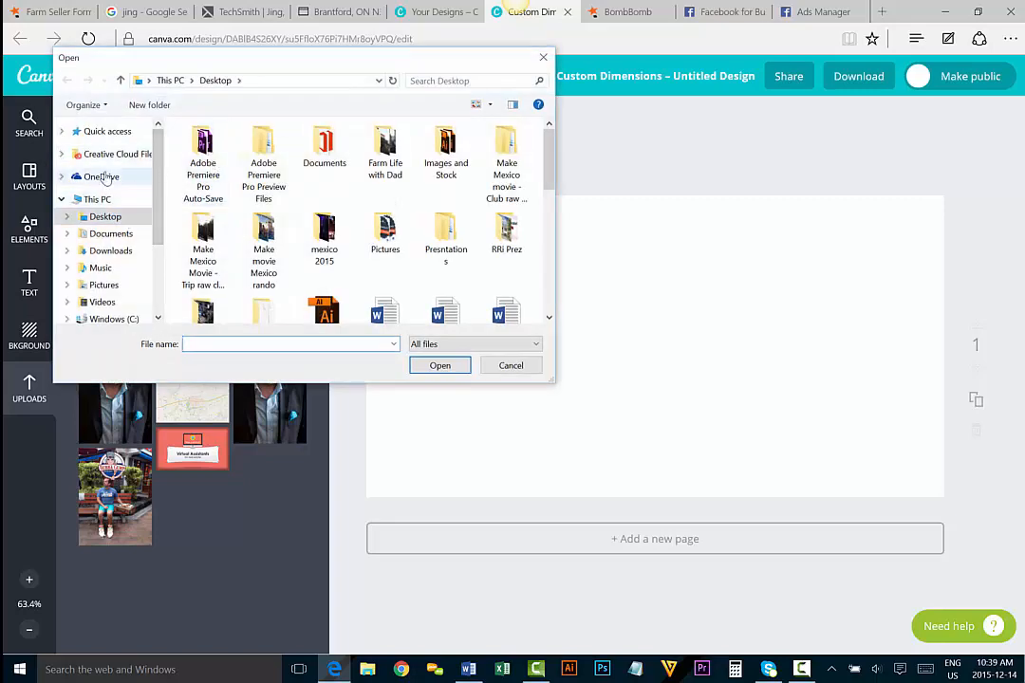
{"action": "left_click", "coordinate": [107, 216]}
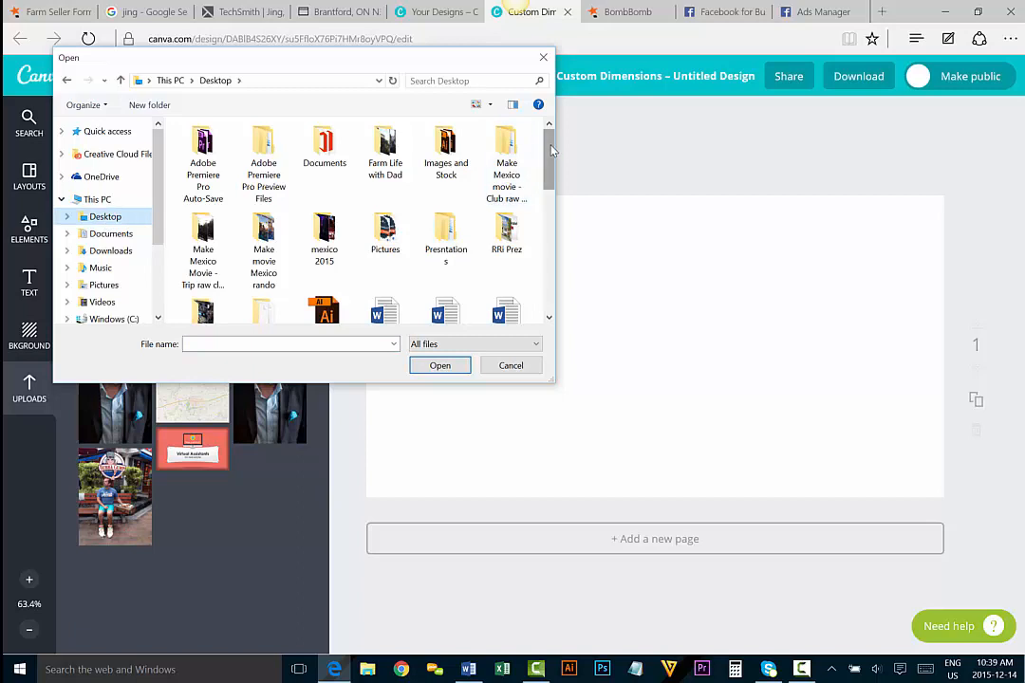
{"action": "scroll", "coordinate": [464, 128], "scroll_direction": "down", "scroll_amount": 3}
{"action": "left_click_drag", "start_coordinate": [546, 190], "coordinate": [544, 201]}
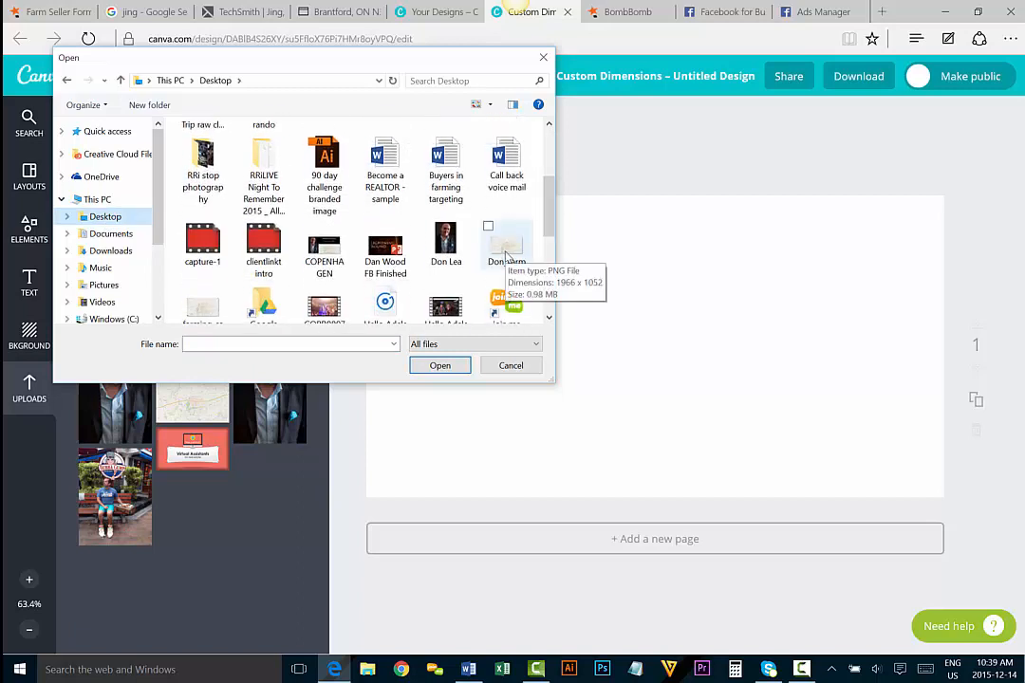
{"action": "left_click", "coordinate": [506, 248]}
{"action": "left_click", "coordinate": [440, 367]}
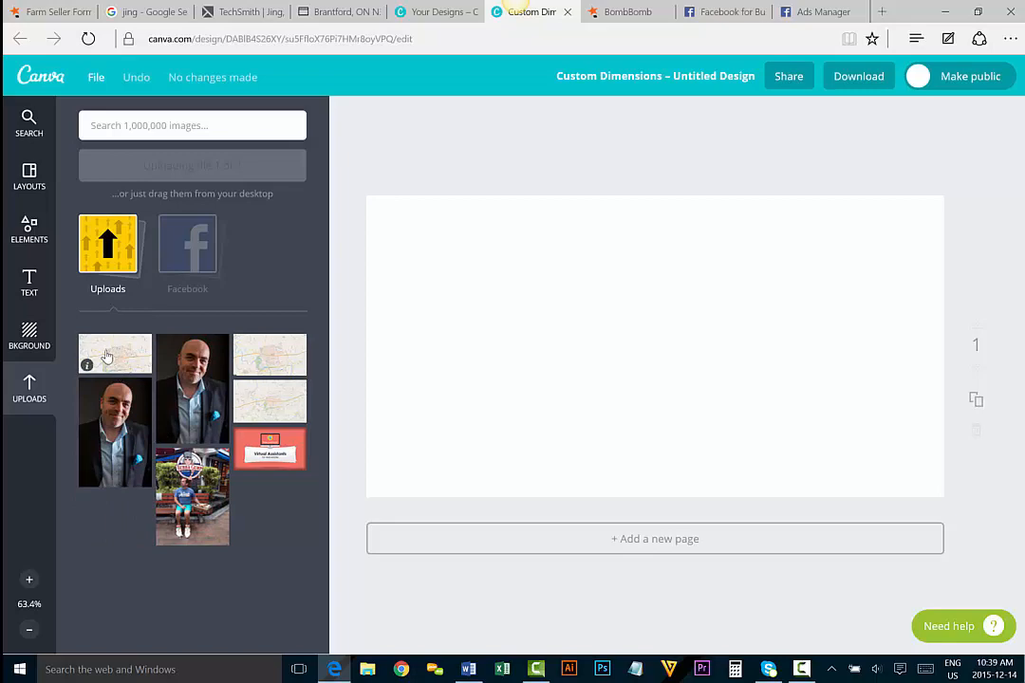
Place the newly uploaded map on the canvas and enlarge it to full canvas height, leaving a narrow blank strip along its left edge
{"action": "left_click_drag", "start_coordinate": [106, 356], "coordinate": [106, 356]}
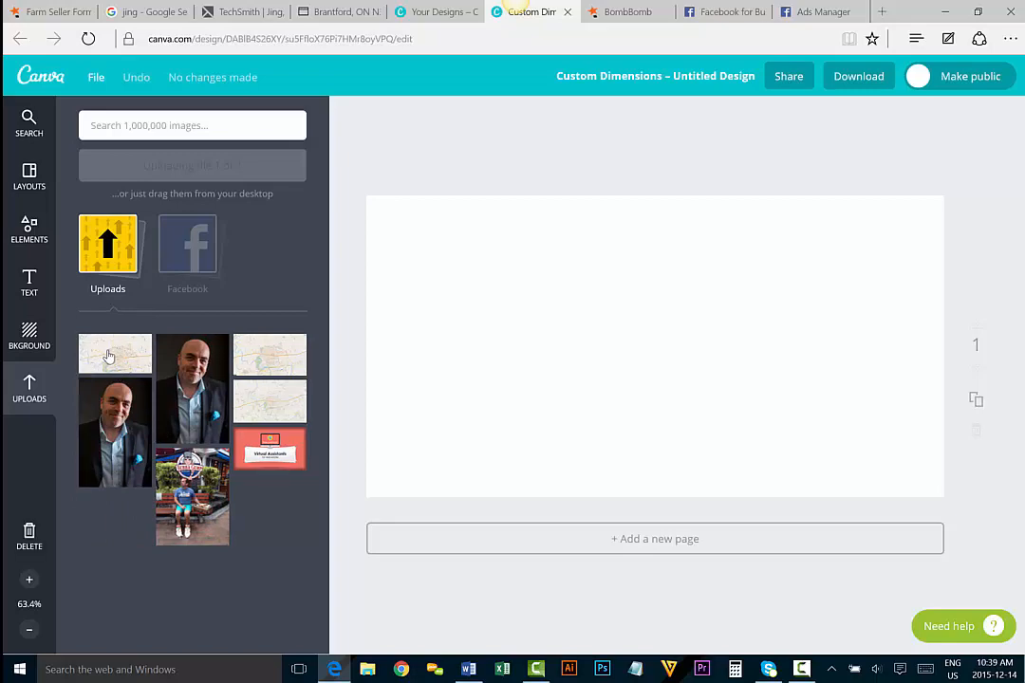
{"action": "left_click_drag", "start_coordinate": [162, 337], "coordinate": [600, 336]}
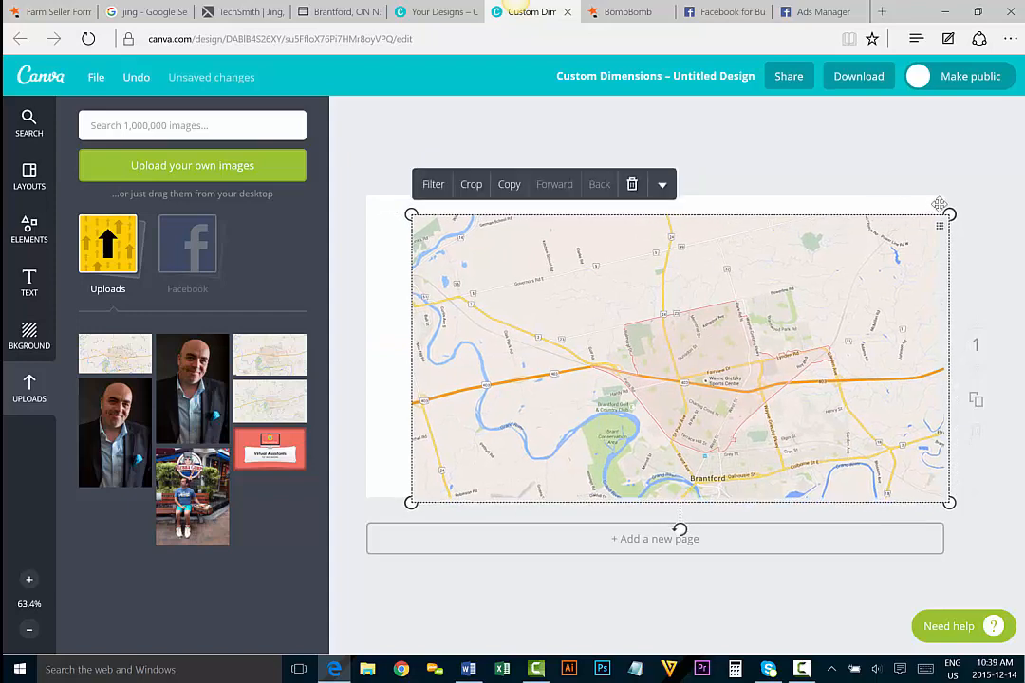
{"action": "left_click_drag", "start_coordinate": [951, 213], "coordinate": [1007, 184]}
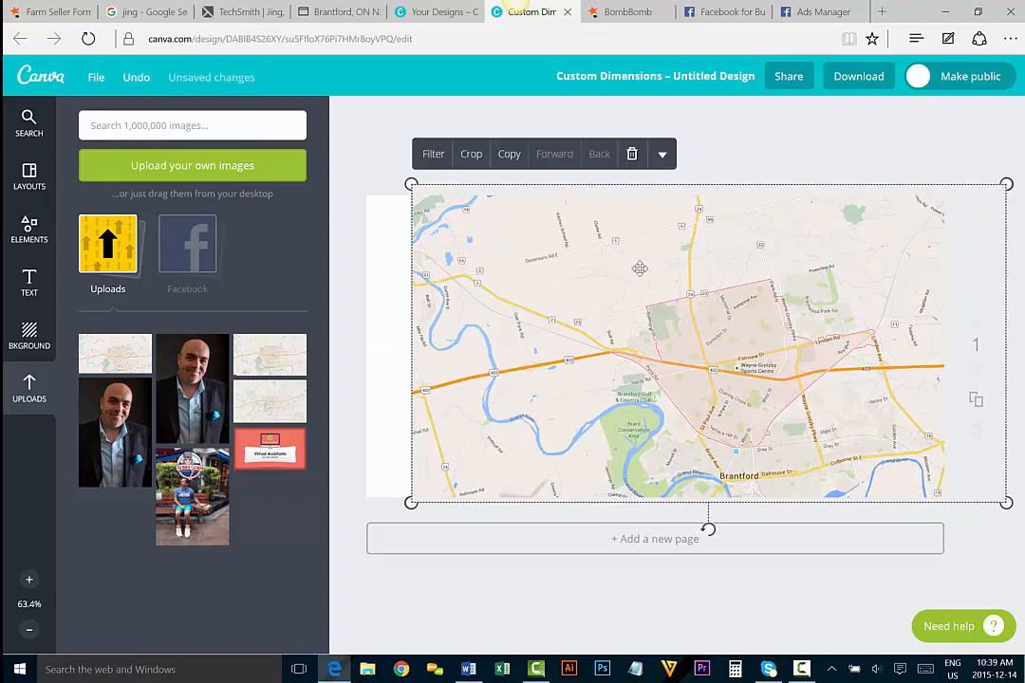
{"action": "mouse_move", "coordinate": [640, 271]}
{"action": "left_mouse_down"}
{"action": "mouse_move", "coordinate": [652, 288]}
{"action": "mouse_move", "coordinate": [653, 280]}
{"action": "left_mouse_up"}
{"action": "left_click", "coordinate": [748, 179]}
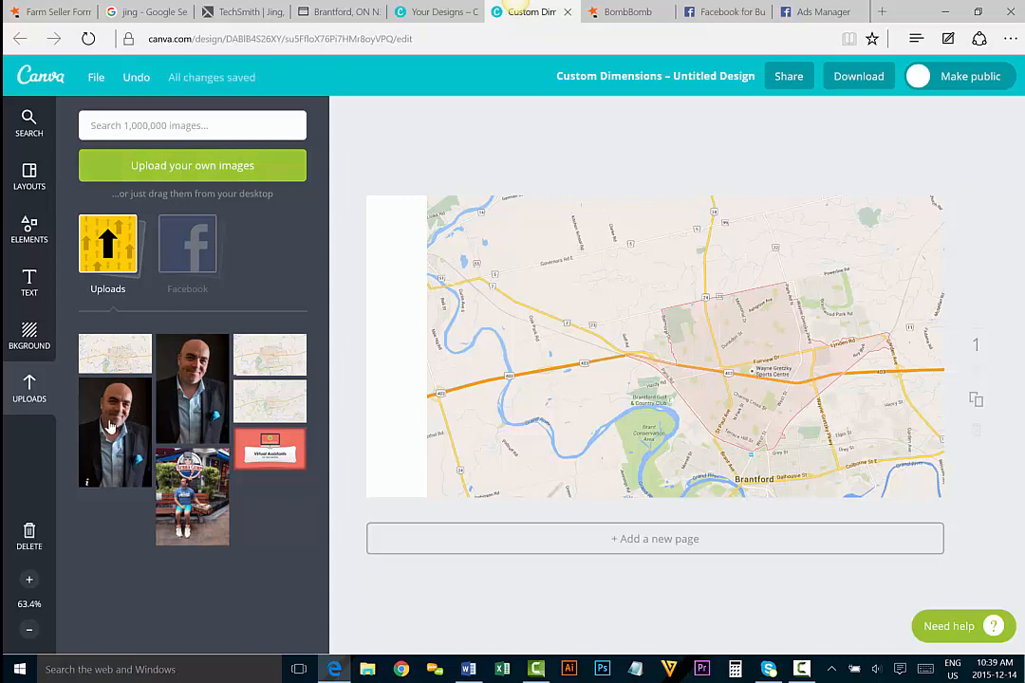
Place the realtor's portrait at full height along the canvas's left edge and shift the map slightly down and right
{"action": "left_click_drag", "start_coordinate": [113, 418], "coordinate": [453, 319]}
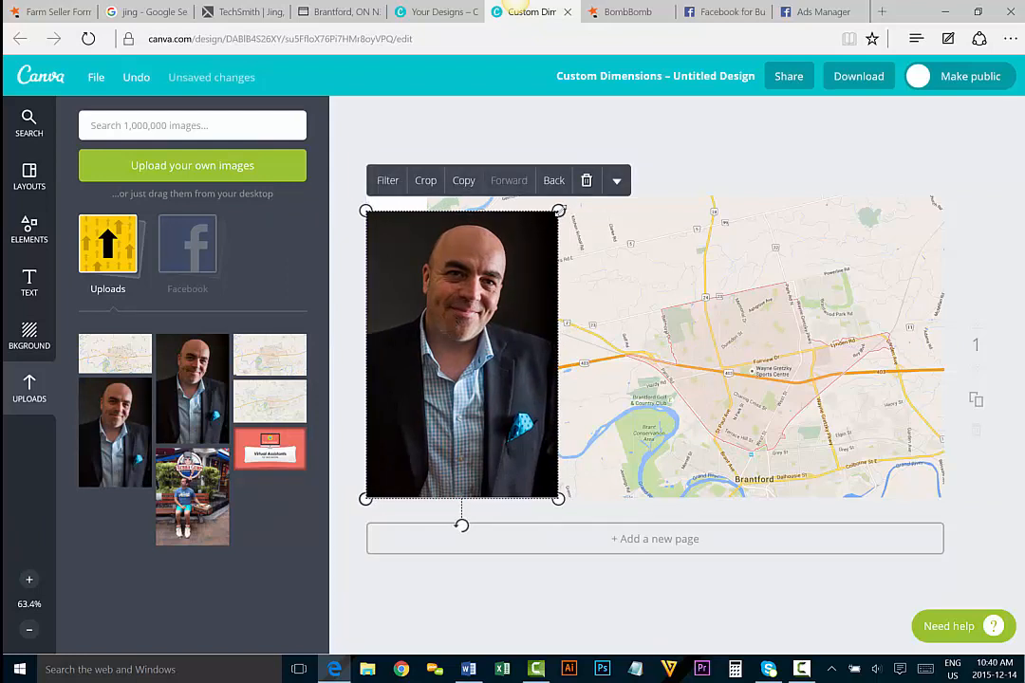
{"action": "left_click_drag", "start_coordinate": [559, 209], "coordinate": [571, 191]}
{"action": "left_click", "coordinate": [484, 116]}
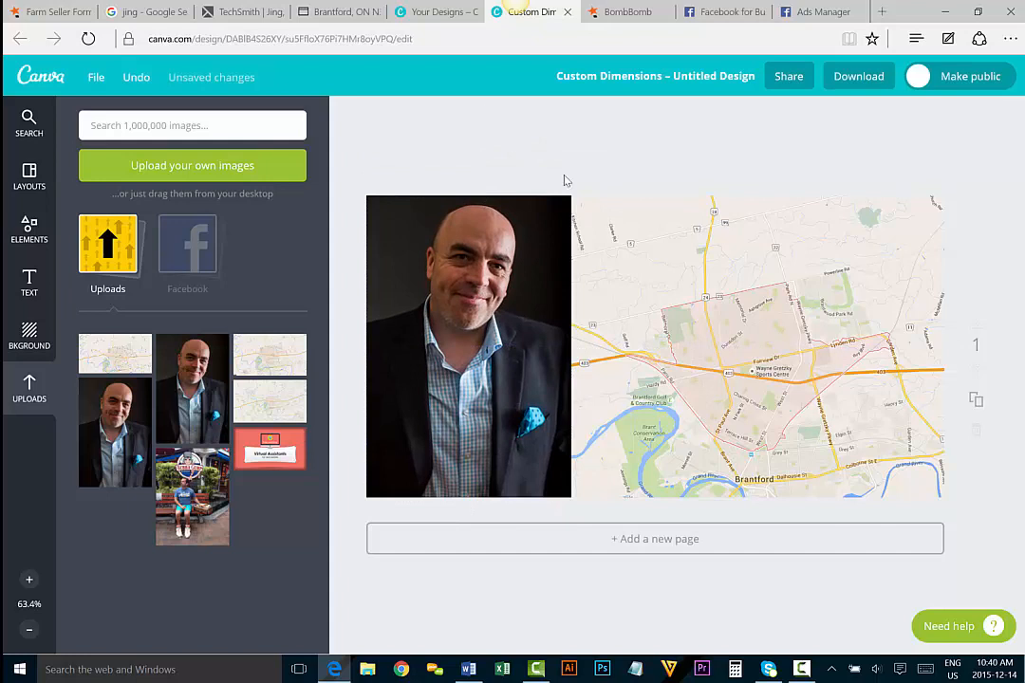
{"action": "left_click_drag", "start_coordinate": [723, 302], "coordinate": [733, 309]}
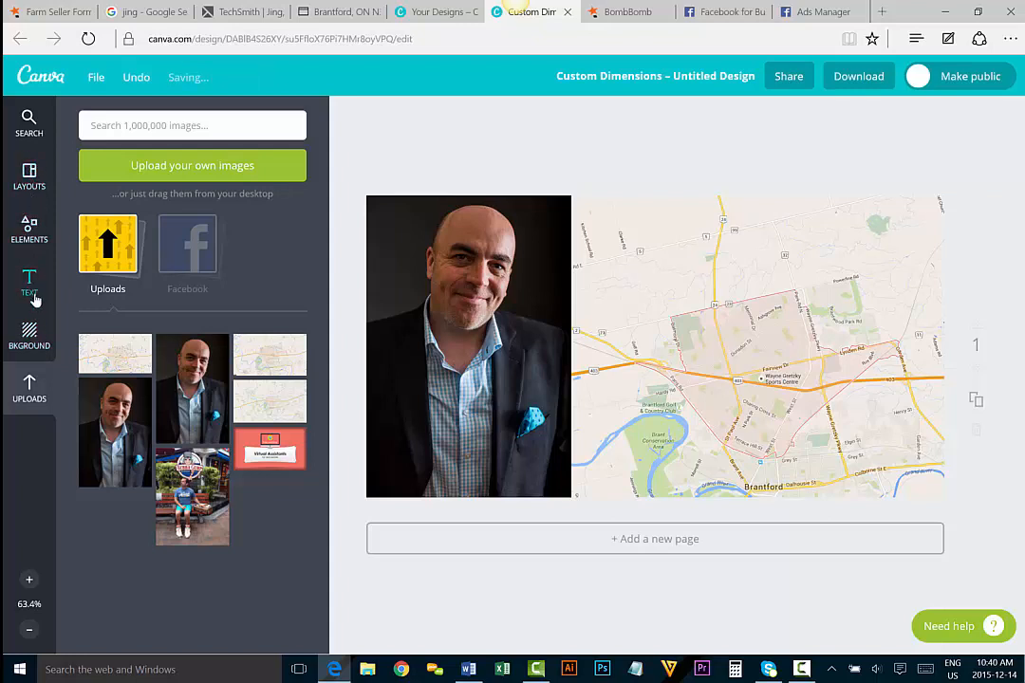
Add the crimson square shape and stretch it into a banner covering the upper part of the map through to the canvas's right edge
{"action": "left_click", "coordinate": [29, 234]}
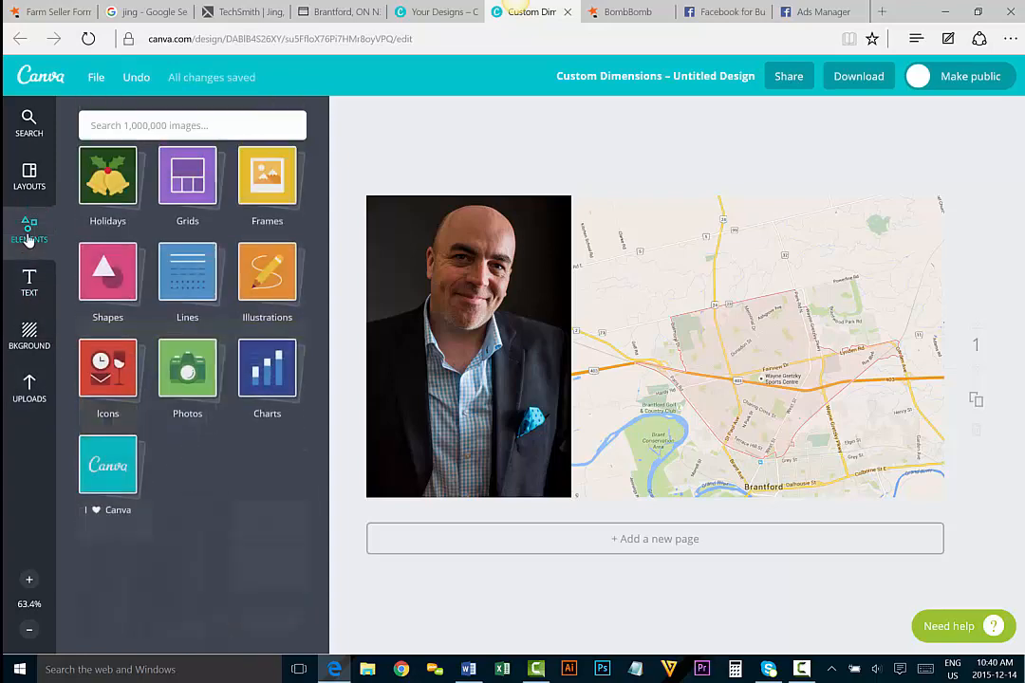
{"action": "left_click", "coordinate": [111, 297]}
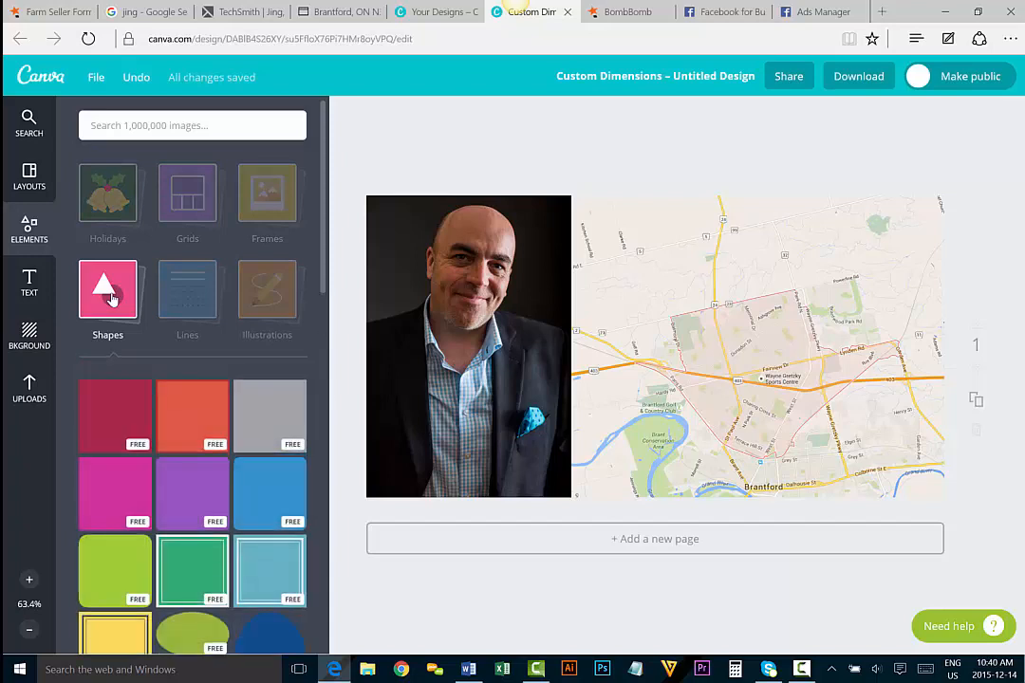
{"action": "left_click", "coordinate": [119, 415]}
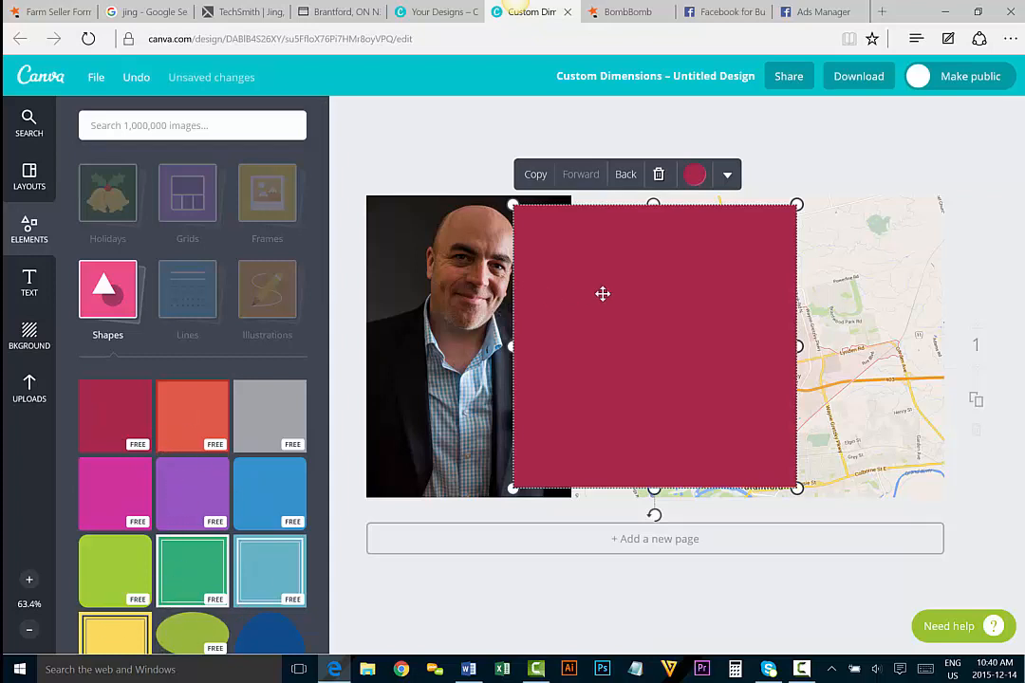
{"action": "left_click_drag", "start_coordinate": [810, 346], "coordinate": [958, 347]}
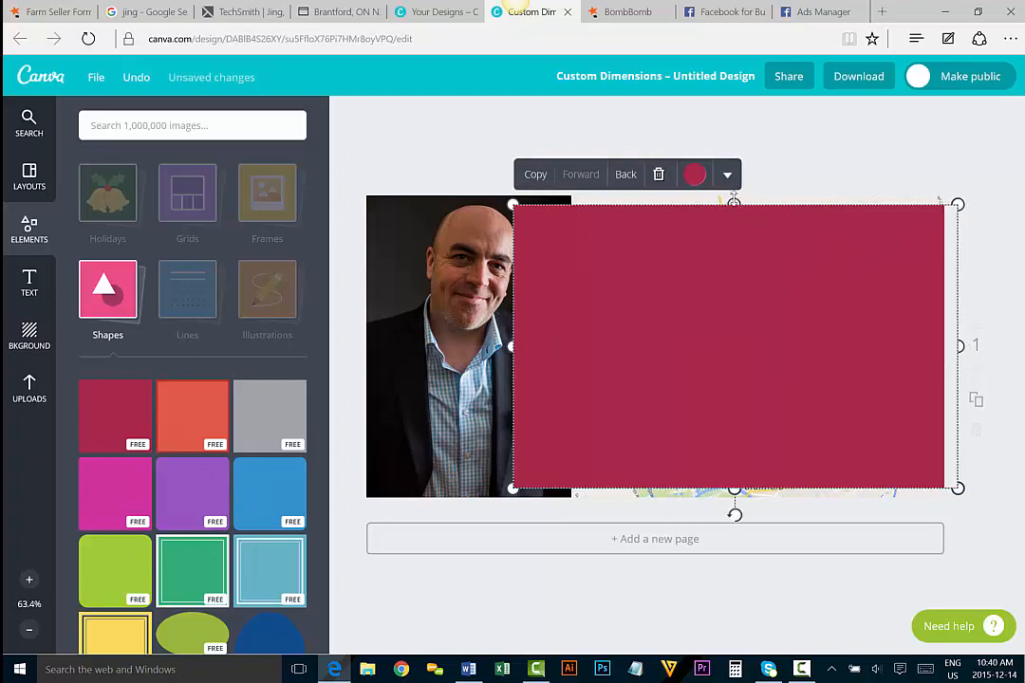
{"action": "left_click_drag", "start_coordinate": [734, 202], "coordinate": [733, 188]}
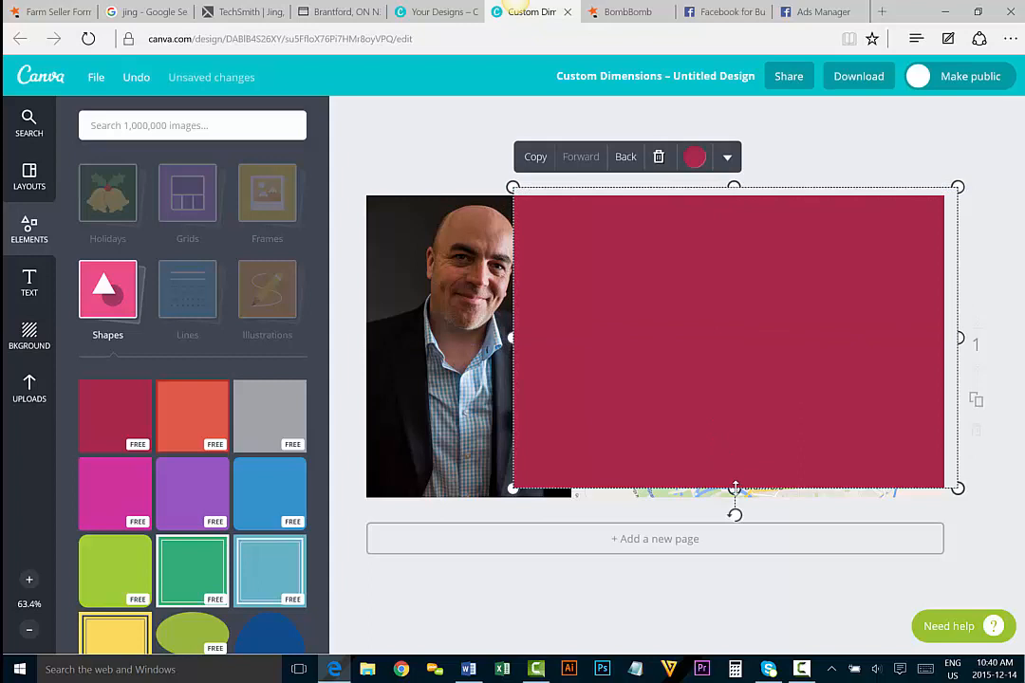
{"action": "left_click_drag", "start_coordinate": [733, 486], "coordinate": [723, 315]}
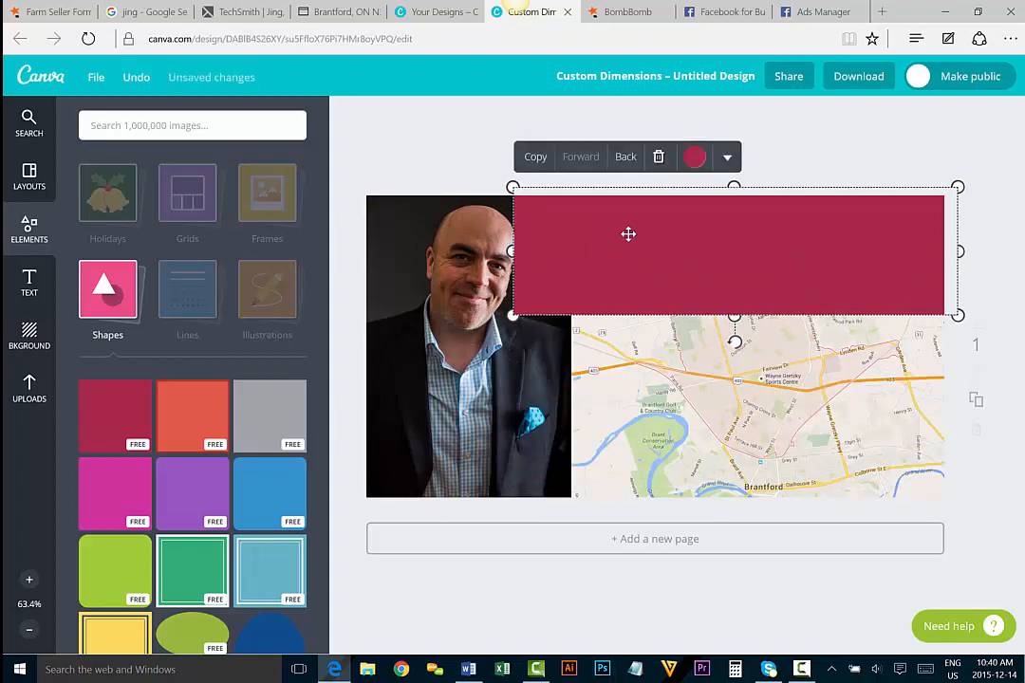
Recolor the crimson banner above the map to black
{"action": "left_click", "coordinate": [695, 158]}
{"action": "left_click", "coordinate": [638, 199]}
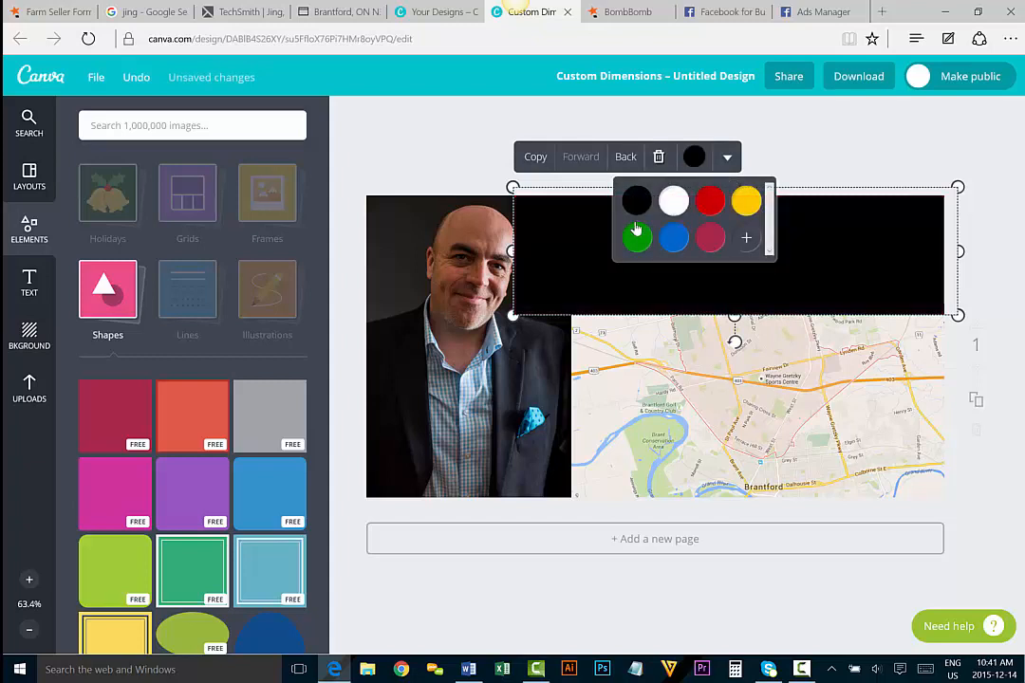
{"action": "left_click", "coordinate": [865, 130]}
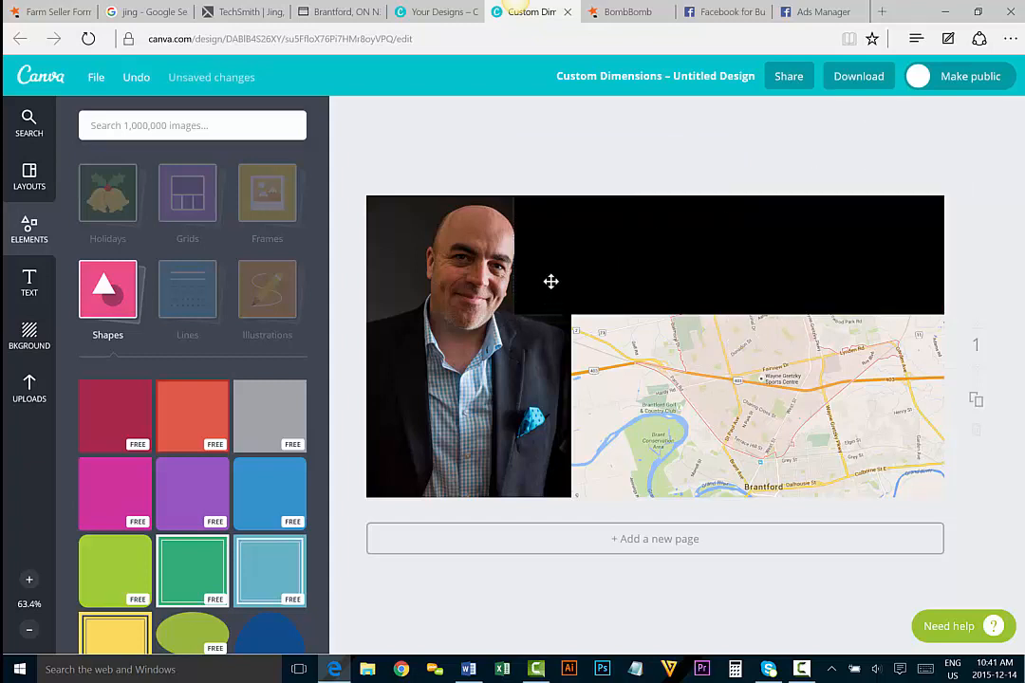
Extend the black banner's left end over the portrait and bring the portrait forward in front of the banner
{"action": "left_click", "coordinate": [515, 244]}
{"action": "left_click_drag", "start_coordinate": [512, 250], "coordinate": [492, 250]}
{"action": "left_click", "coordinate": [426, 148]}
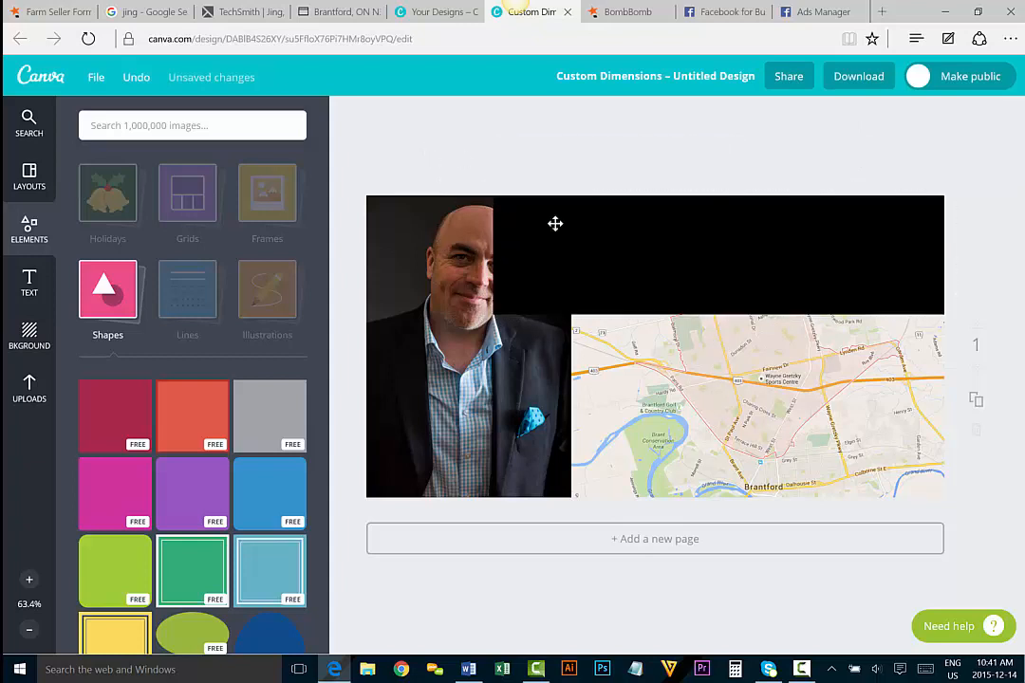
{"action": "left_click", "coordinate": [460, 363]}
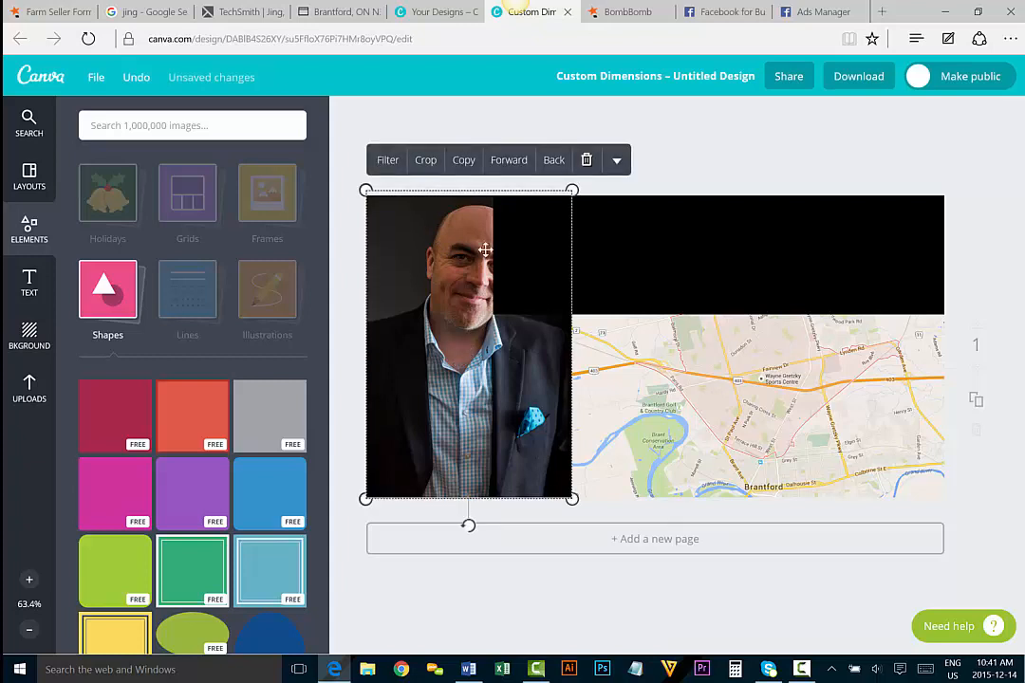
{"action": "left_click", "coordinate": [509, 161]}
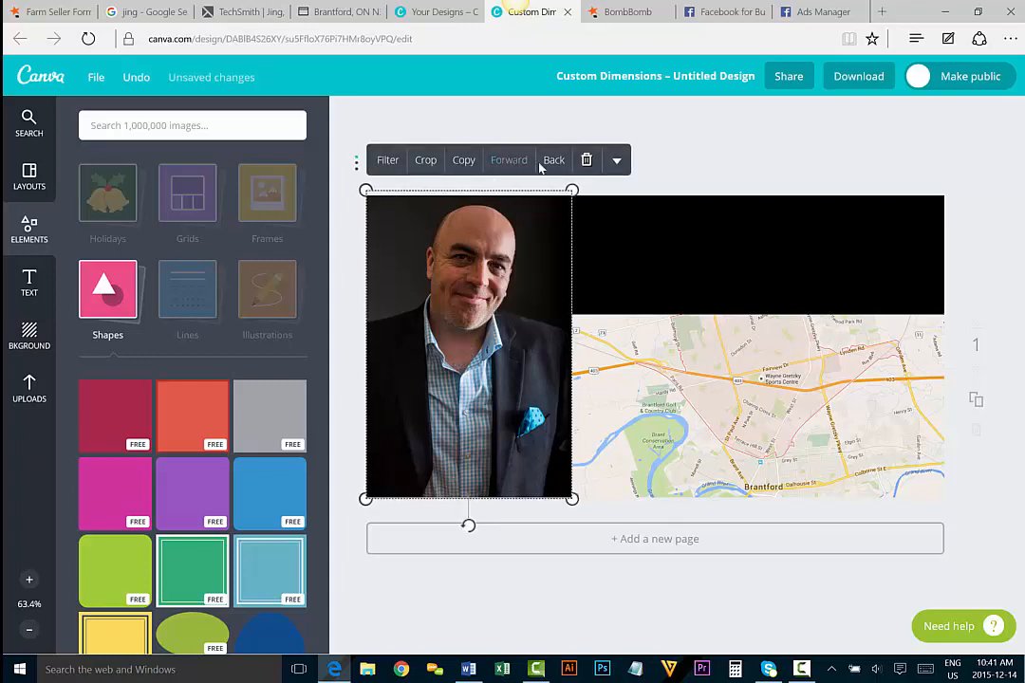
{"action": "left_click", "coordinate": [700, 146]}
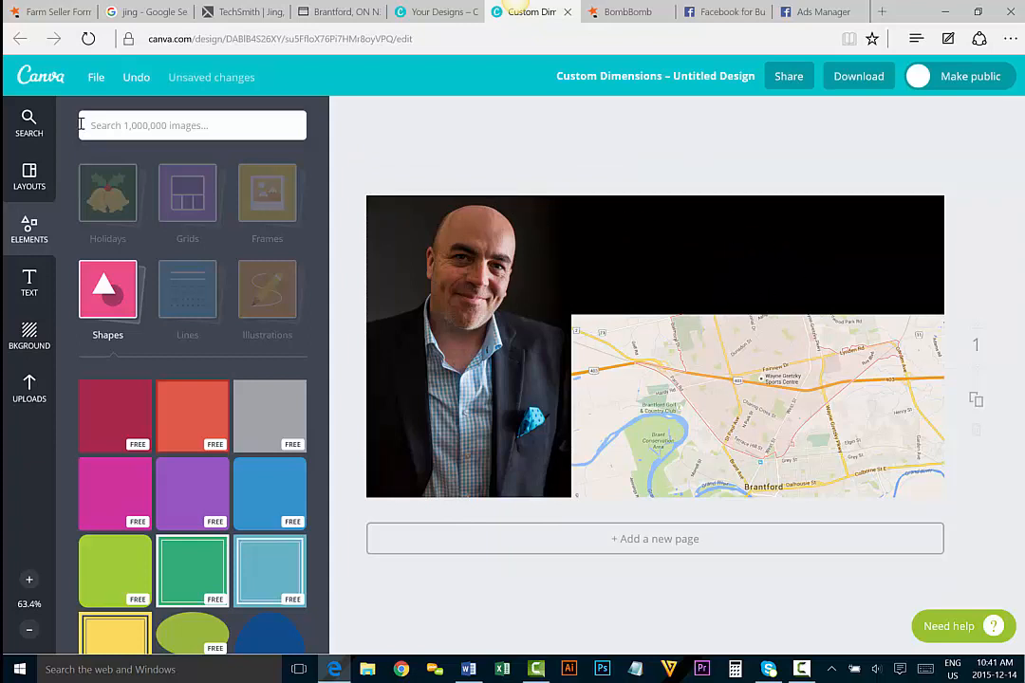
Try out the Elevate and University Press text designs on the canvas, deleting each one
{"action": "left_click", "coordinate": [29, 293]}
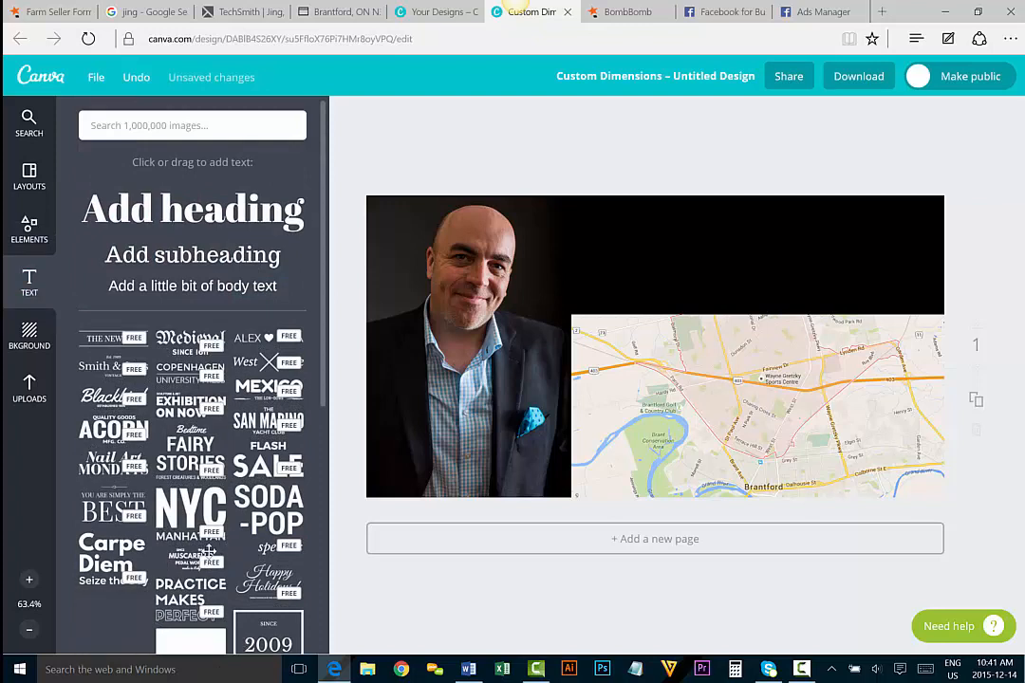
{"action": "left_click_drag", "start_coordinate": [209, 550], "coordinate": [674, 251]}
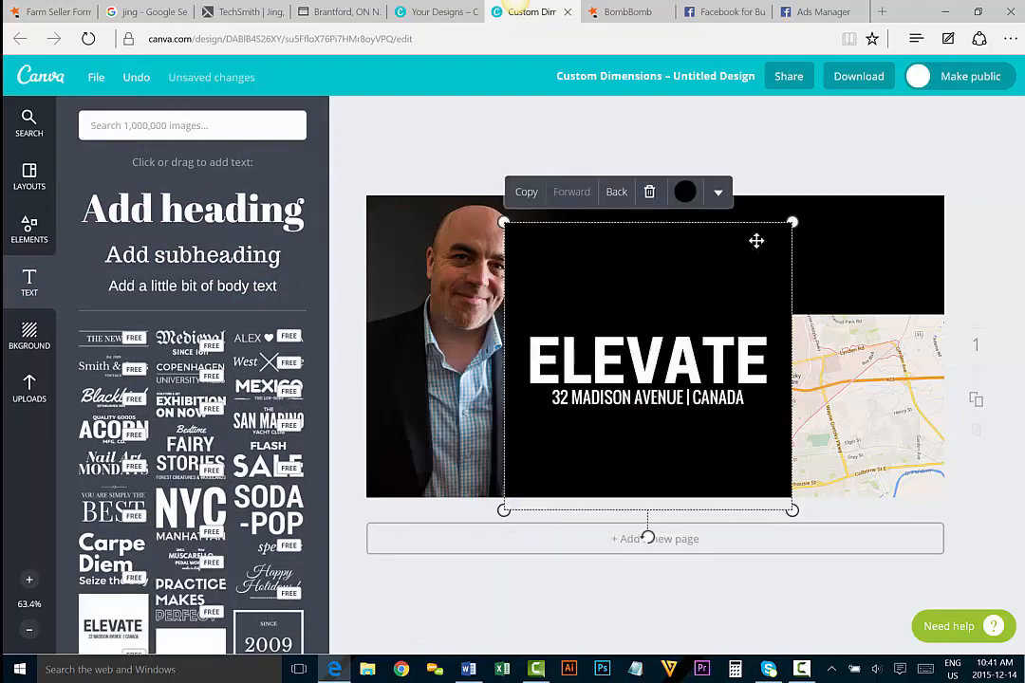
{"action": "left_click_drag", "start_coordinate": [792, 222], "coordinate": [699, 361]}
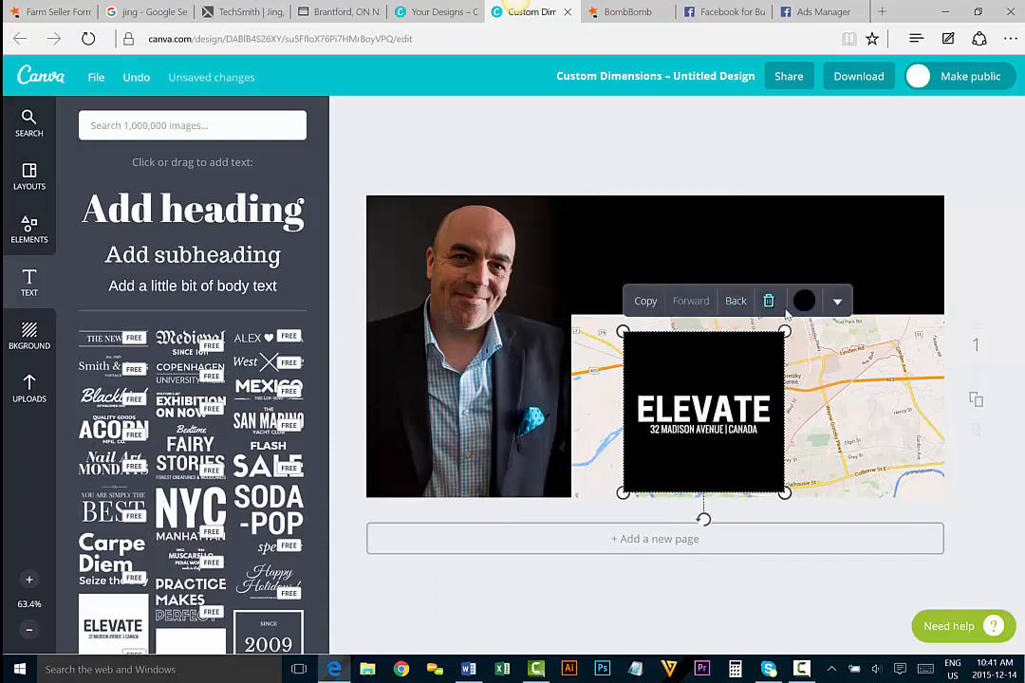
{"action": "left_click", "coordinate": [770, 302]}
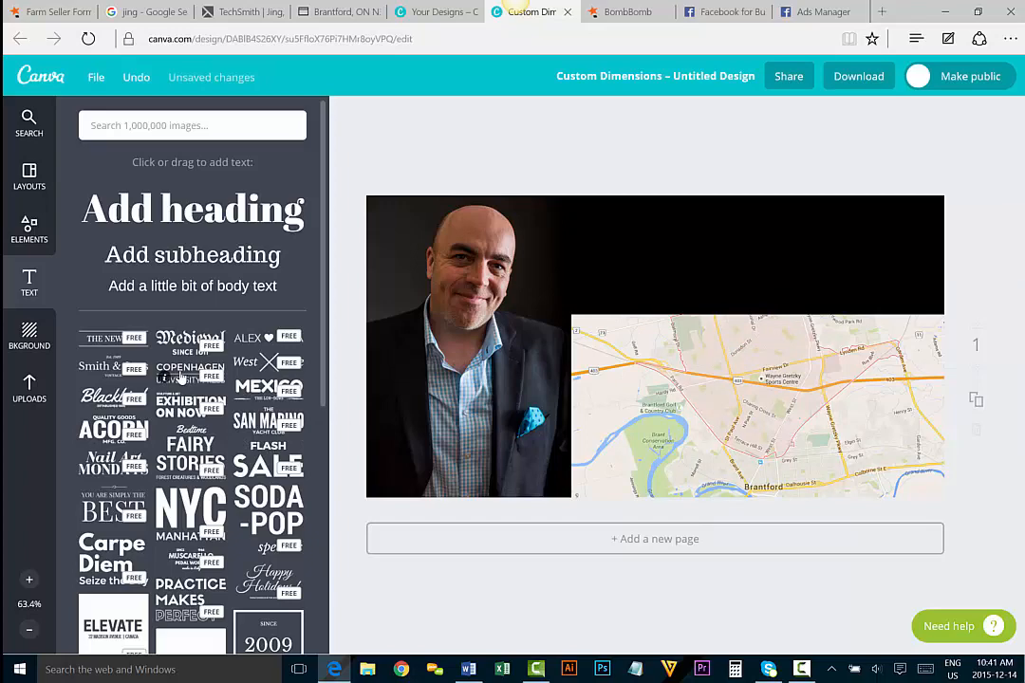
{"action": "left_click_drag", "start_coordinate": [181, 376], "coordinate": [668, 289]}
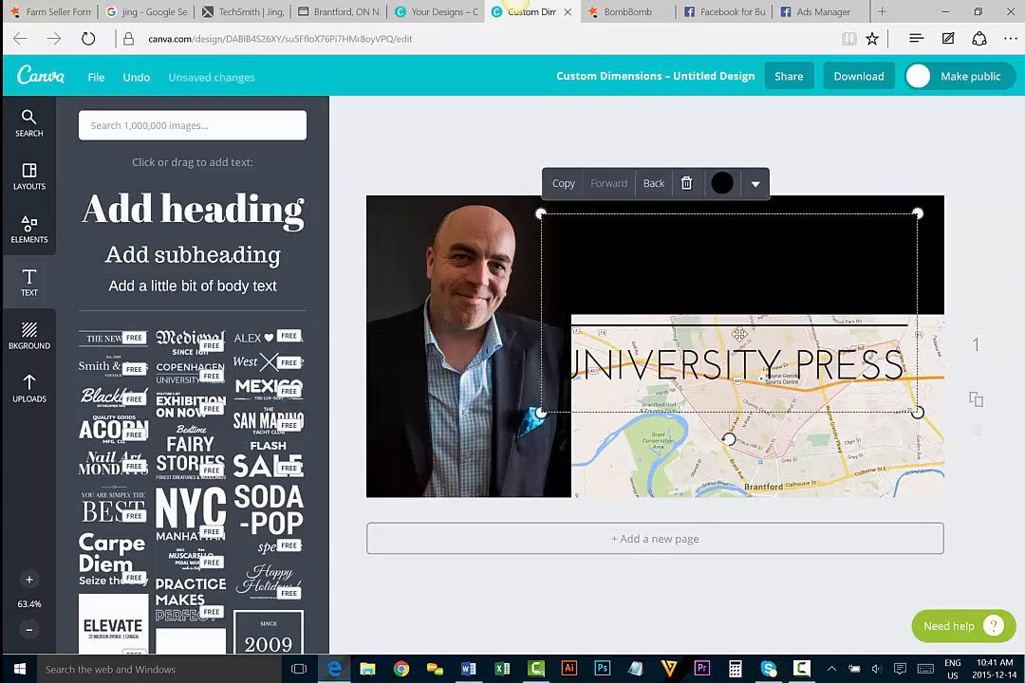
{"action": "left_click", "coordinate": [686, 183]}
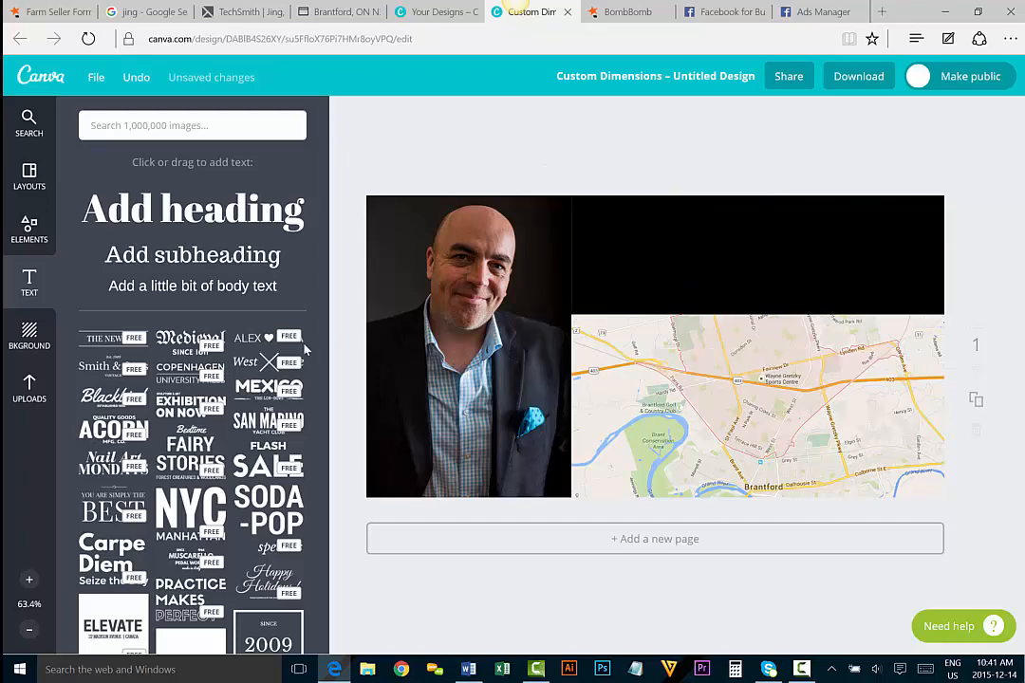
Add the Blackbird text design over the map and check the banner wording on the finished farm seller form page
{"action": "left_click_drag", "start_coordinate": [95, 398], "coordinate": [691, 401]}
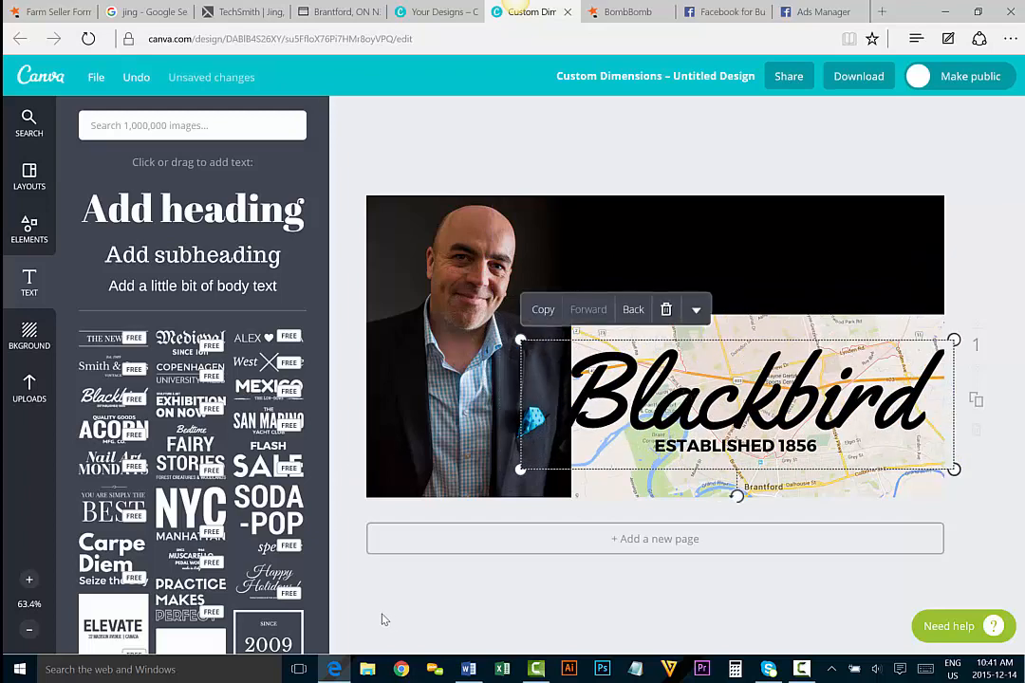
{"action": "left_click", "coordinate": [337, 671]}
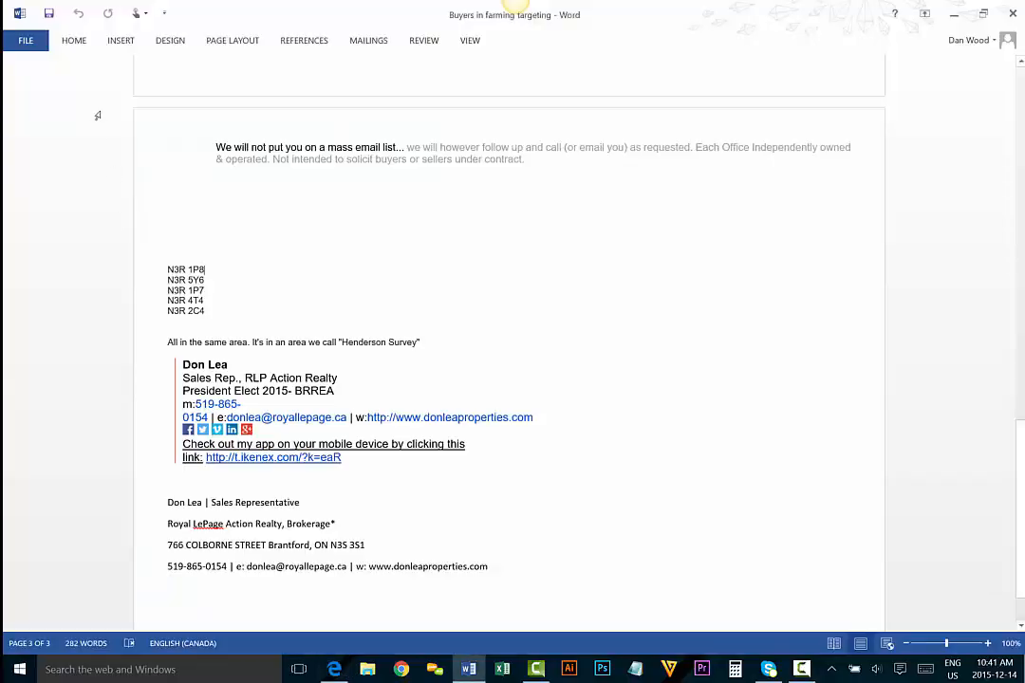
{"action": "key", "text": "alt+Tab"}
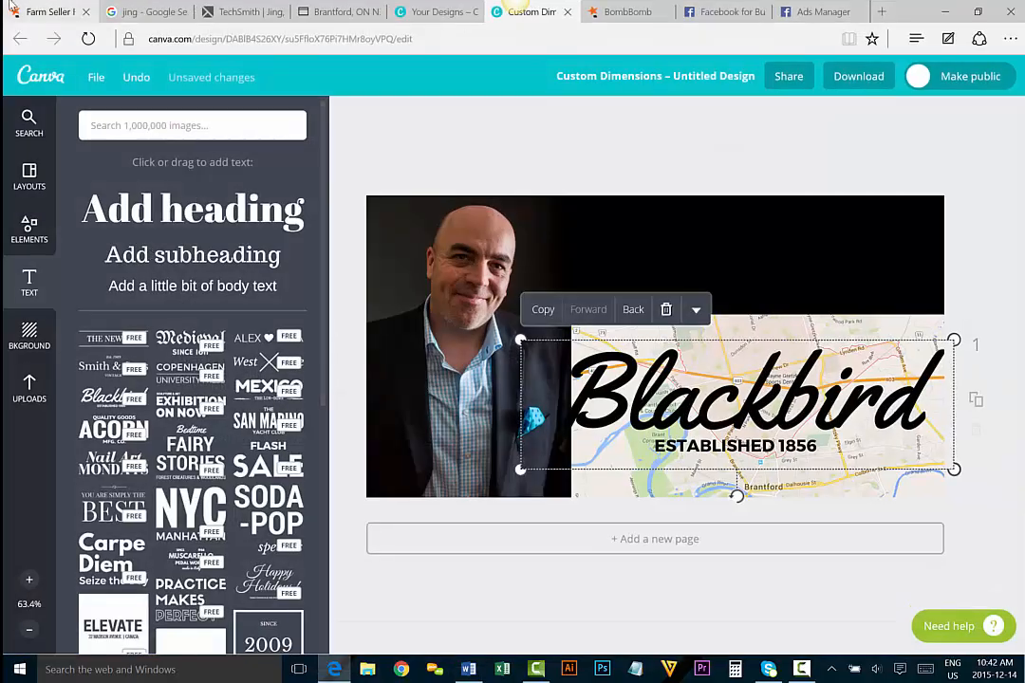
{"action": "left_click", "coordinate": [38, 16]}
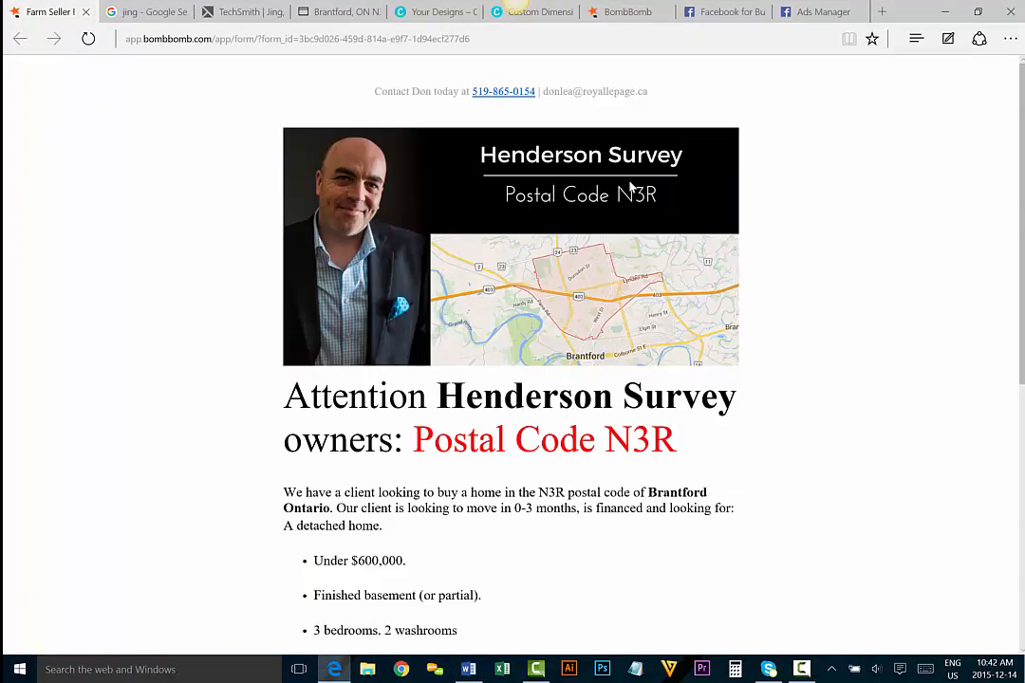
Switch to the Word document and copy "Henderson Survey" from the "Attention" heading
{"action": "left_click", "coordinate": [467, 669]}
{"action": "scroll", "coordinate": [339, 408], "scroll_direction": "up", "scroll_amount": 10}
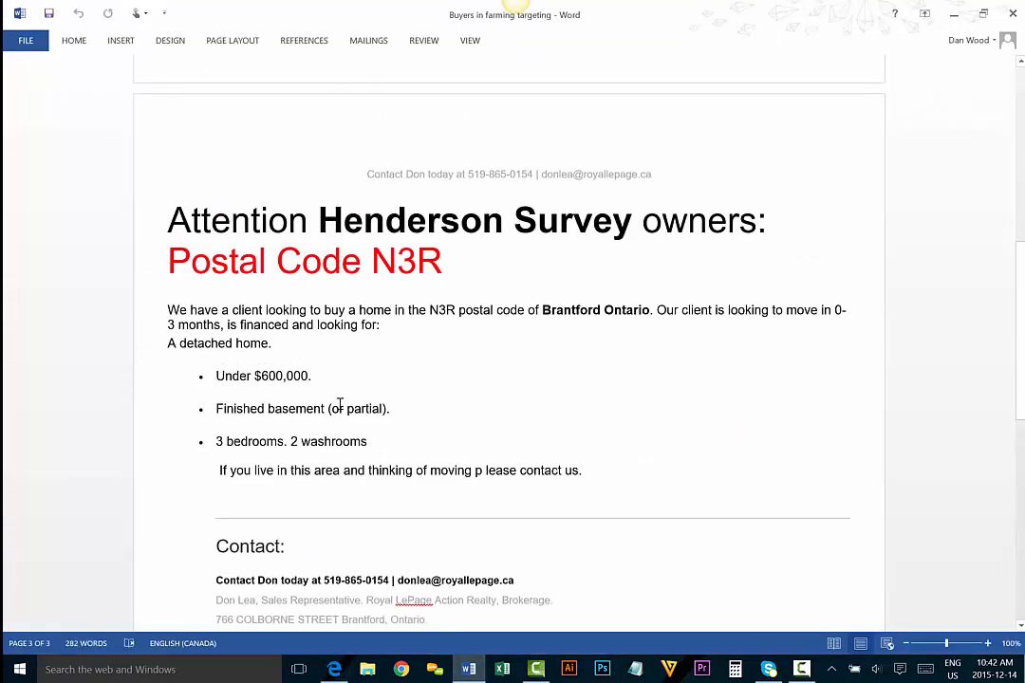
{"action": "scroll", "coordinate": [339, 406], "scroll_direction": "up", "scroll_amount": 1}
{"action": "left_click_drag", "start_coordinate": [321, 256], "coordinate": [605, 264]}
{"action": "key", "text": "ctrl+c"}
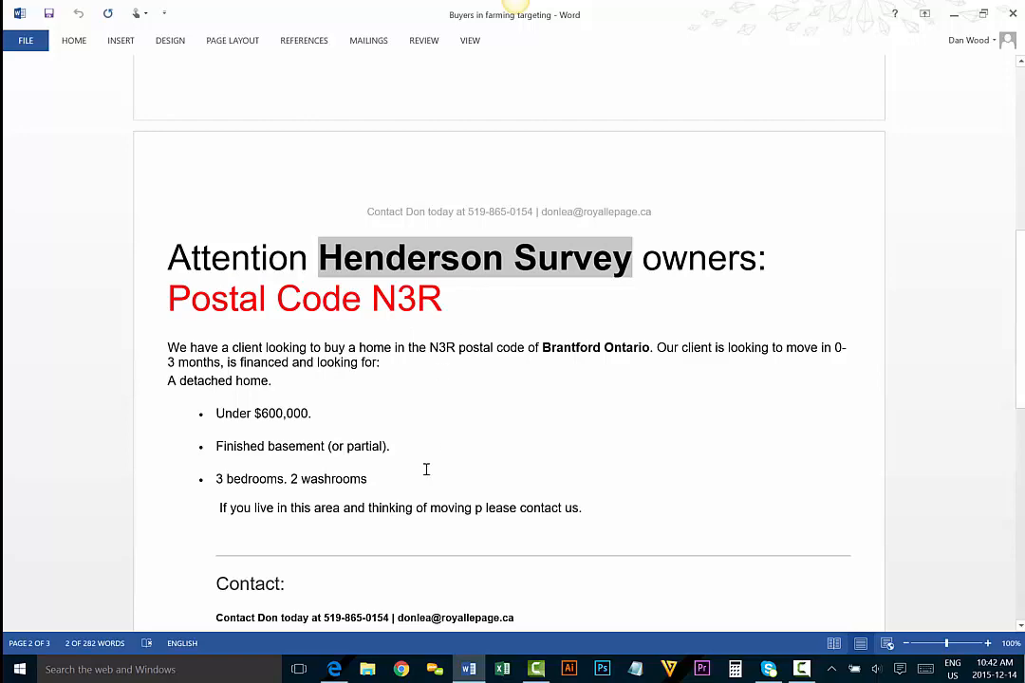
Return to the Canva design and replace the word "Blackbird" with the copied "Henderson Survey"
{"action": "left_click", "coordinate": [334, 669]}
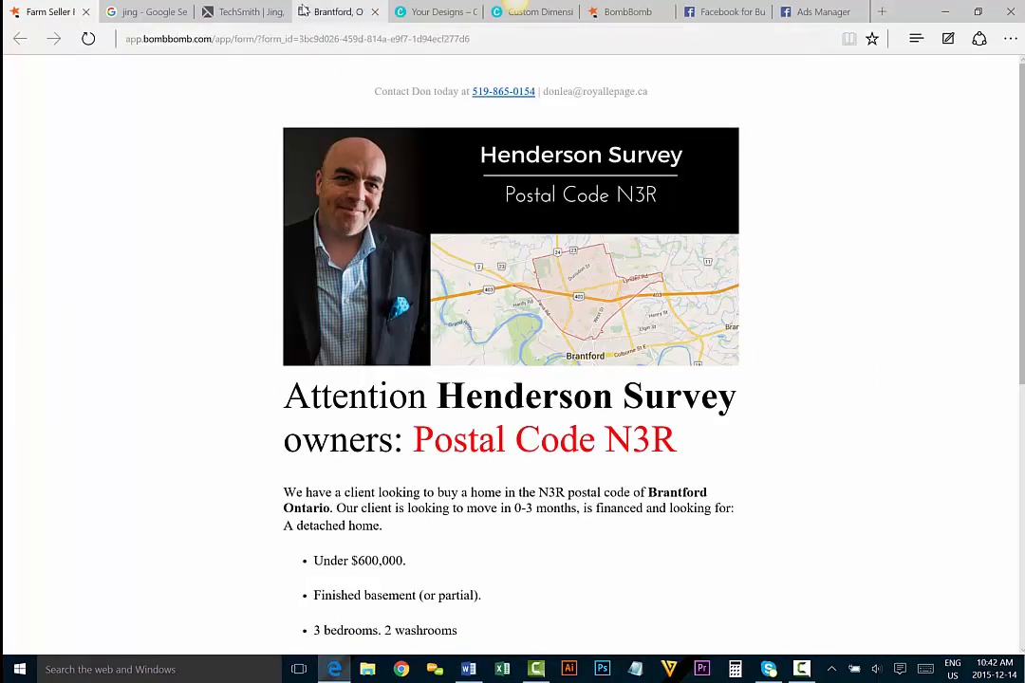
{"action": "left_click", "coordinate": [403, 11]}
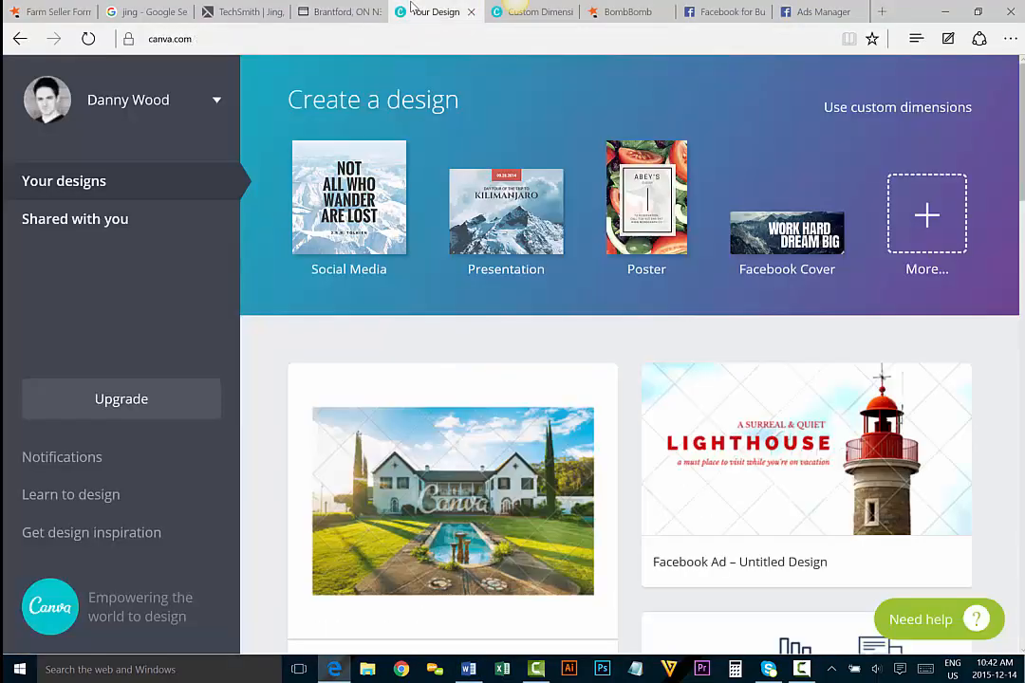
{"action": "left_click", "coordinate": [527, 11]}
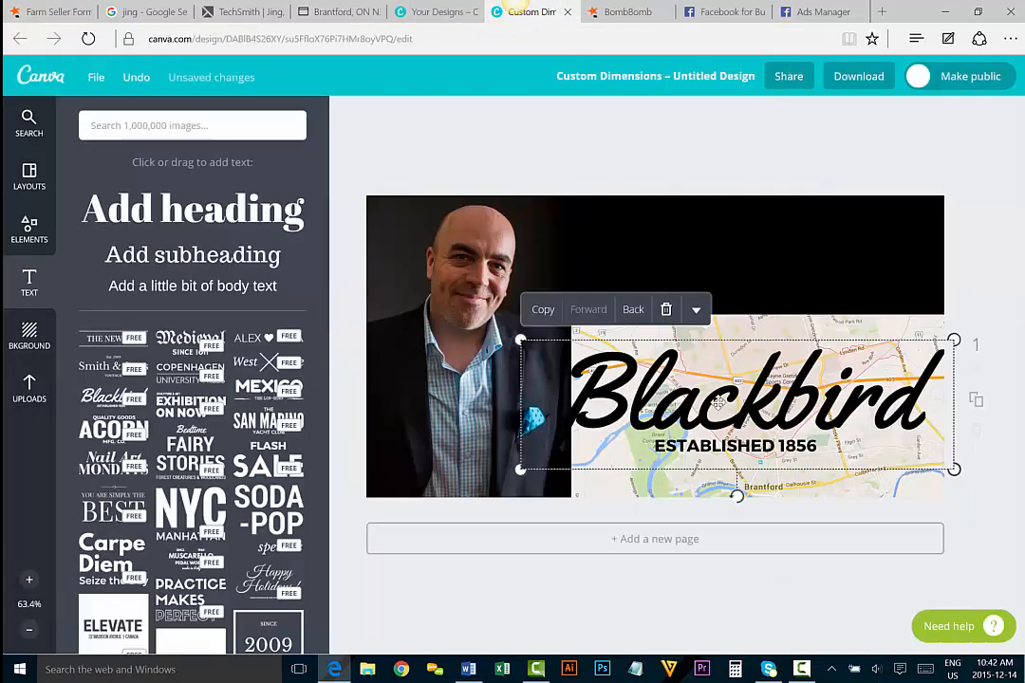
{"action": "left_click", "coordinate": [704, 406]}
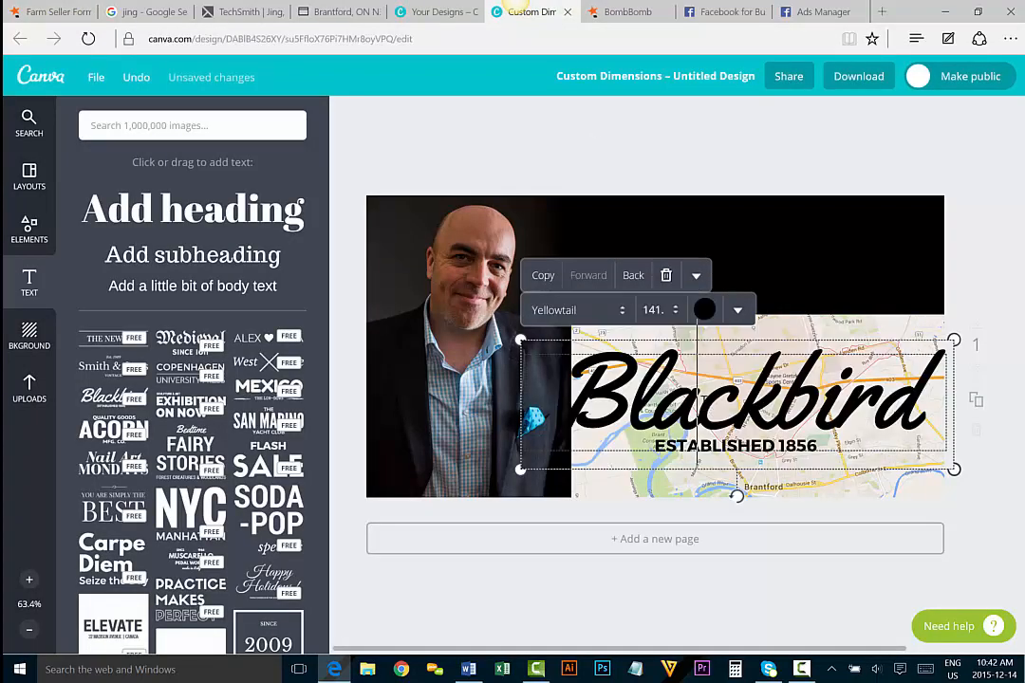
{"action": "key", "text": "ctrl+v"}
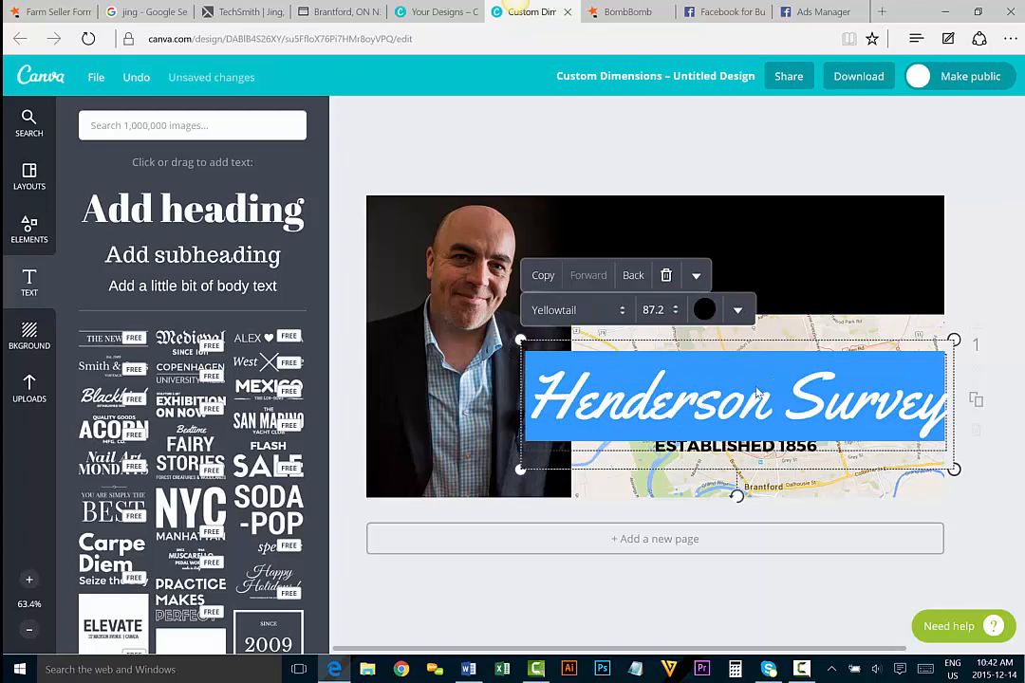
Recolor the "Henderson Survey" heading text to white
{"action": "left_click", "coordinate": [706, 310]}
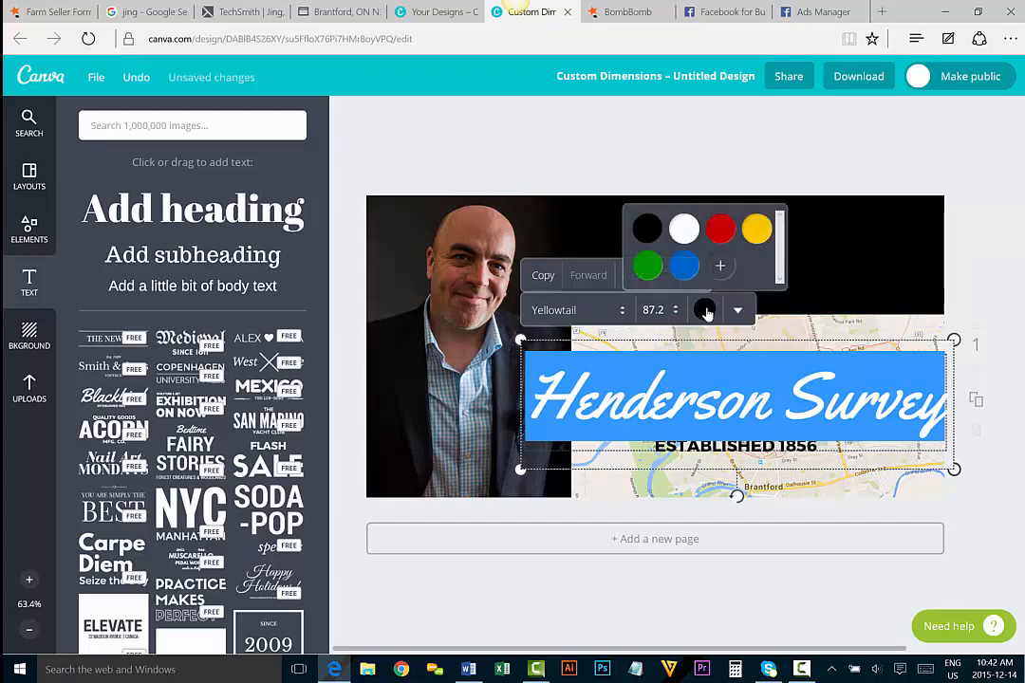
{"action": "left_click", "coordinate": [684, 229]}
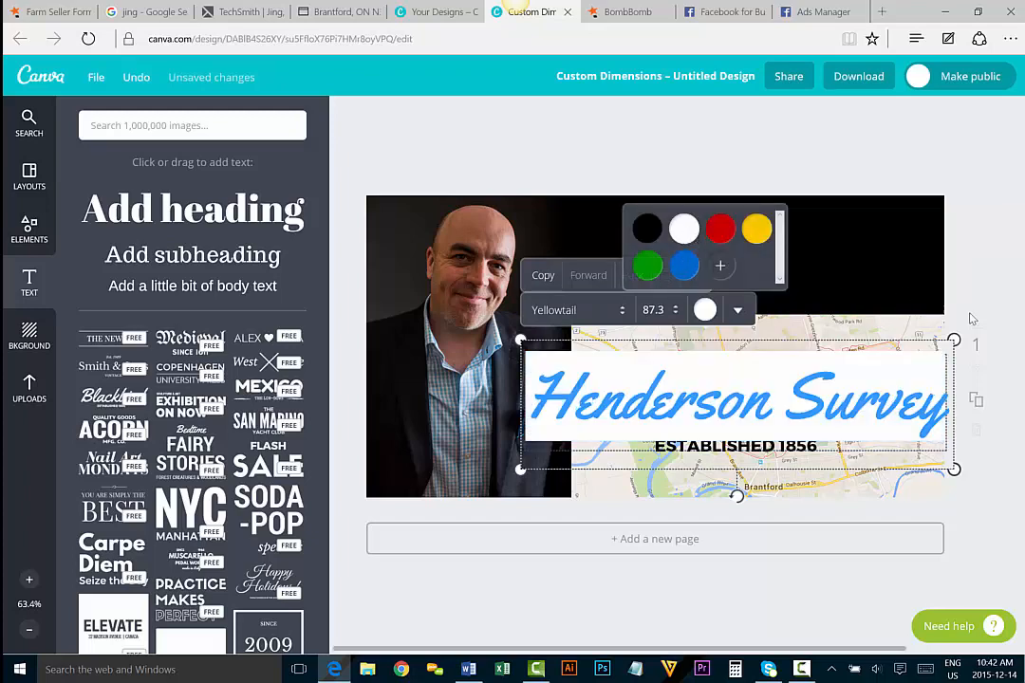
{"action": "left_click", "coordinate": [961, 284]}
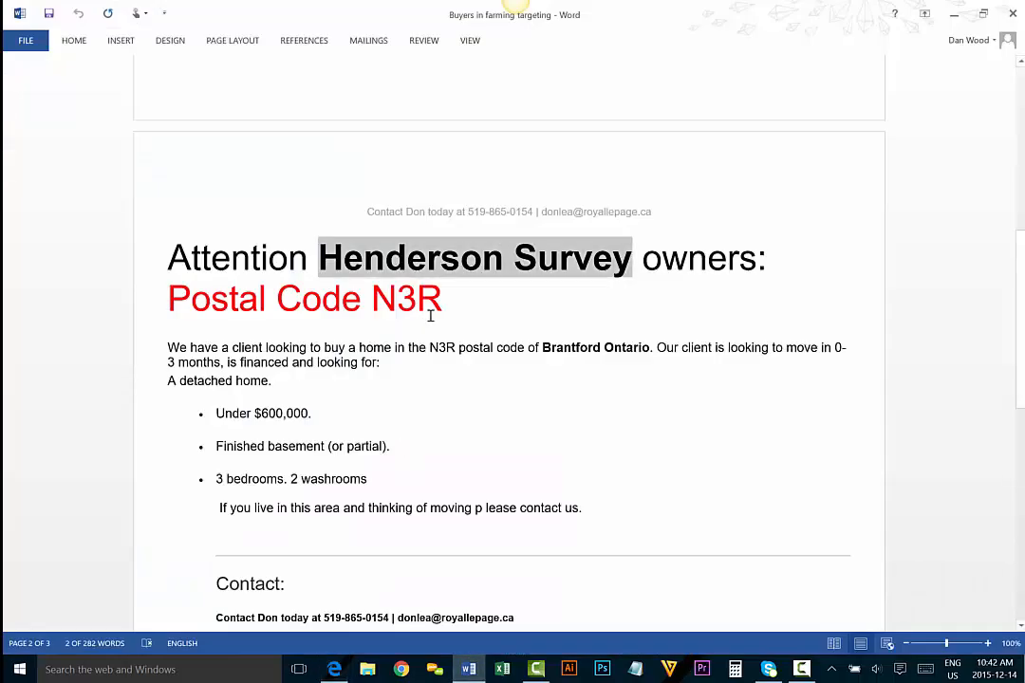
Copy "Postal Code N3R" from the Word document and paste it over the "ESTABLISHED 1856" line in the Canva design
{"action": "left_click_drag", "start_coordinate": [440, 300], "coordinate": [204, 300]}
{"action": "key", "text": "ctrl+c"}
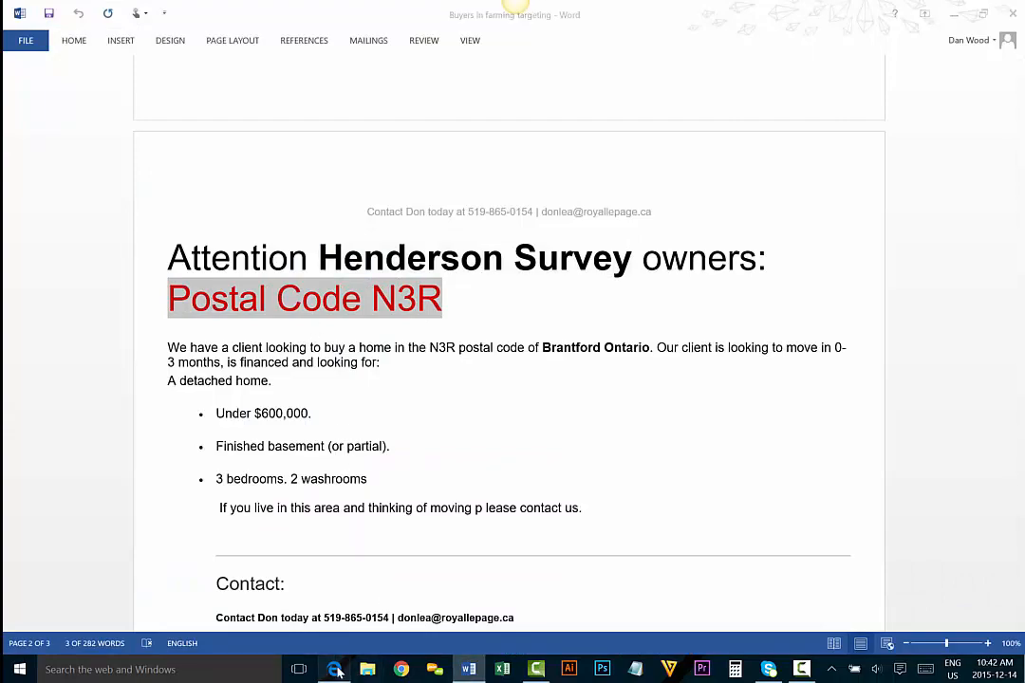
{"action": "left_click", "coordinate": [334, 669]}
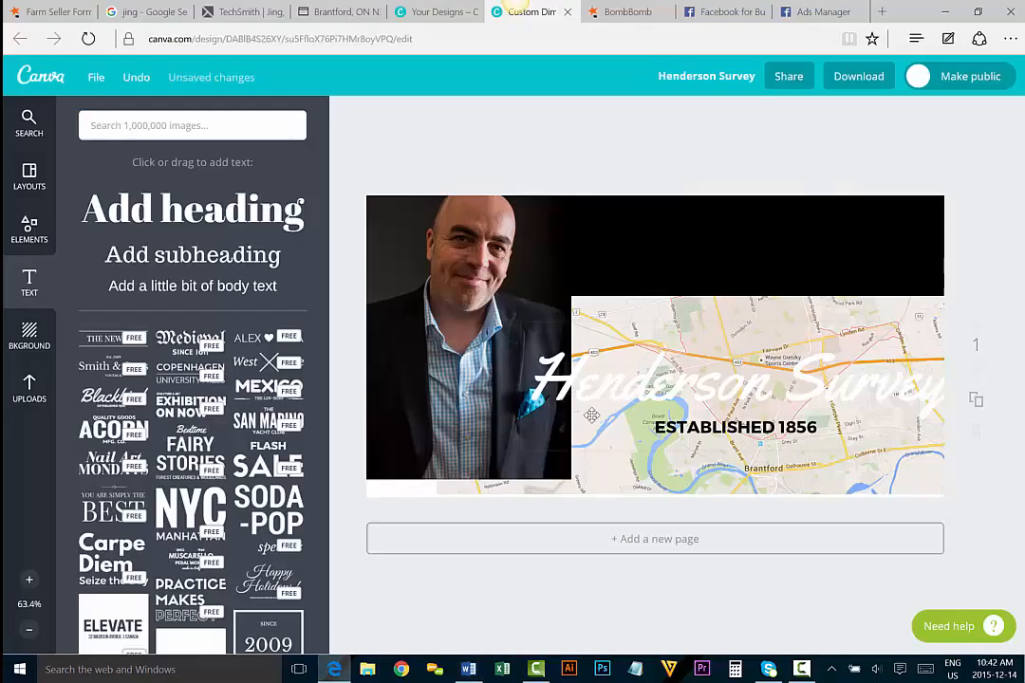
{"action": "left_click", "coordinate": [706, 429]}
{"action": "left_click", "coordinate": [717, 444]}
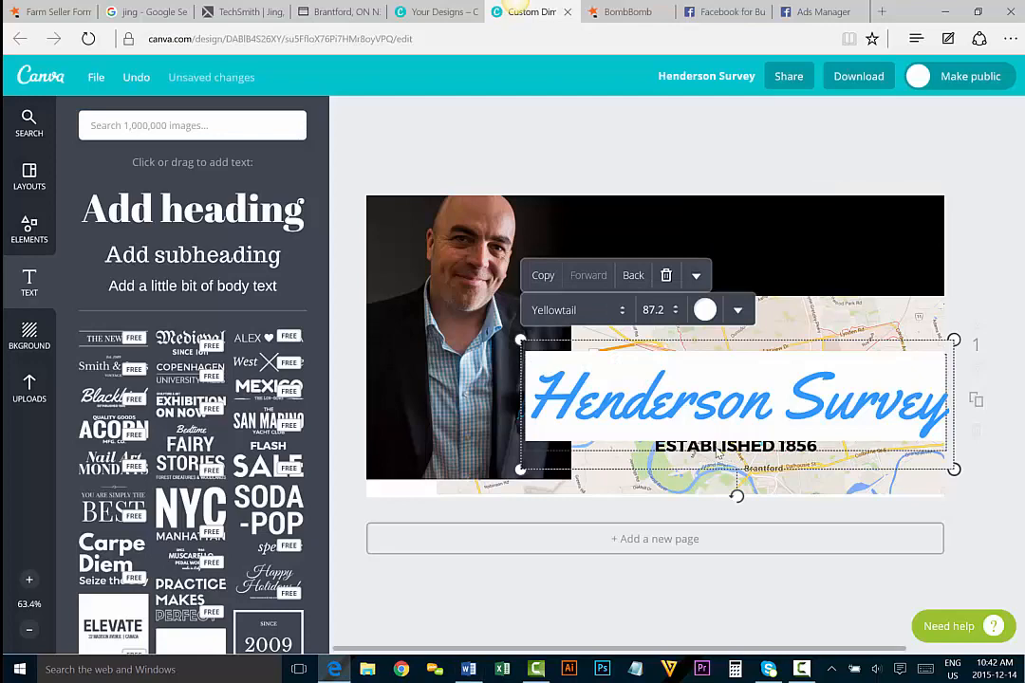
{"action": "left_click", "coordinate": [718, 450]}
{"action": "left_click", "coordinate": [721, 454]}
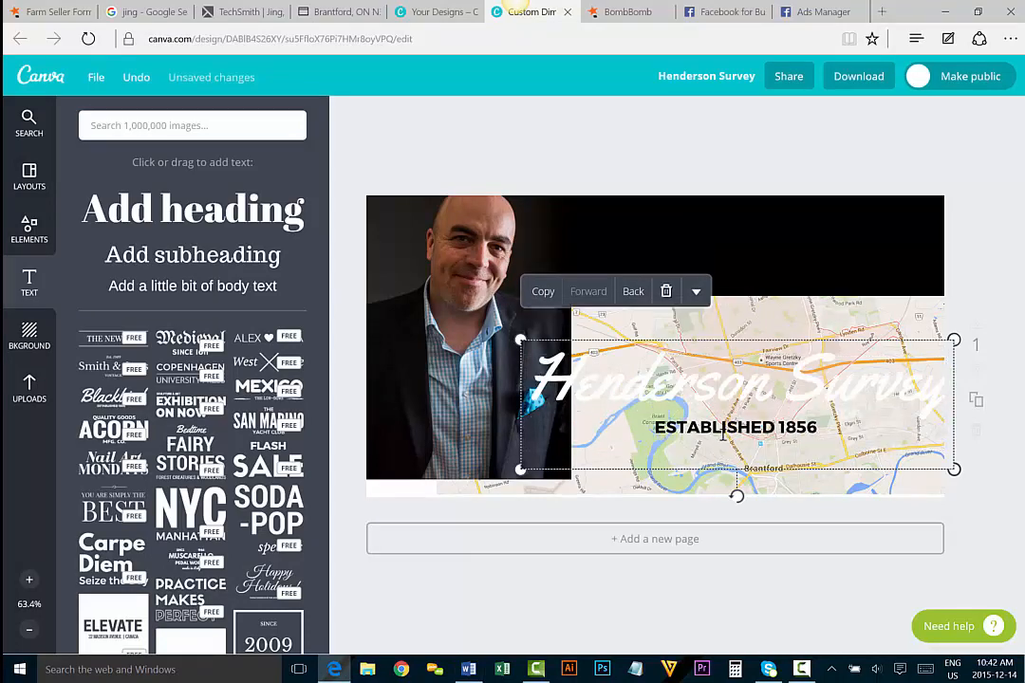
{"action": "left_click", "coordinate": [723, 432]}
{"action": "key", "text": "ctrl+v"}
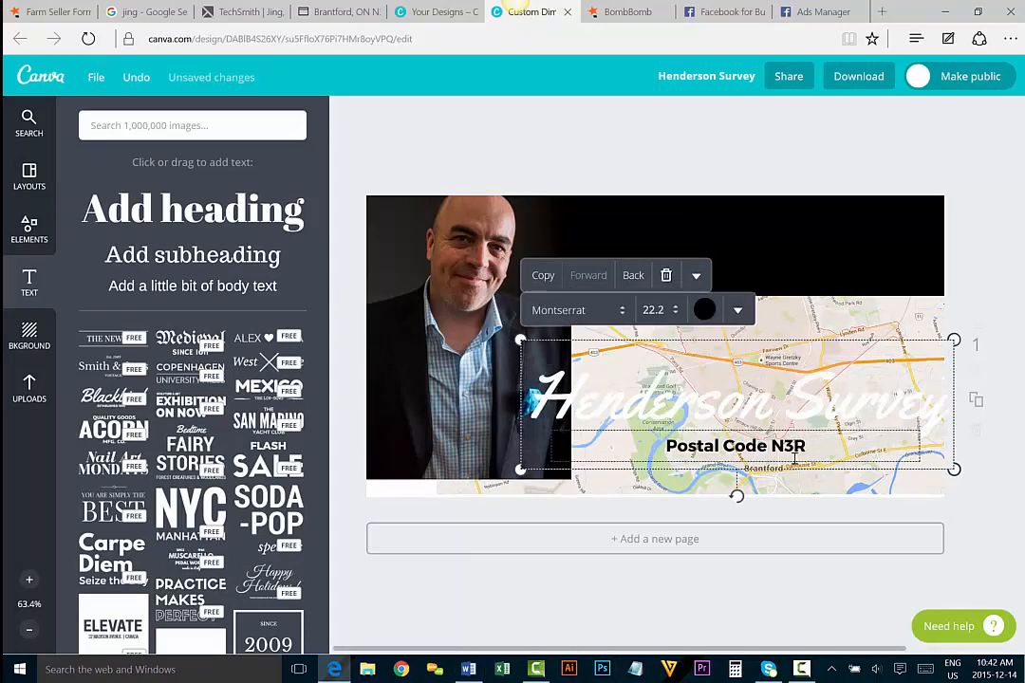
Recolor the "Postal Code N3R" line to white
{"action": "left_click_drag", "start_coordinate": [808, 443], "coordinate": [668, 440]}
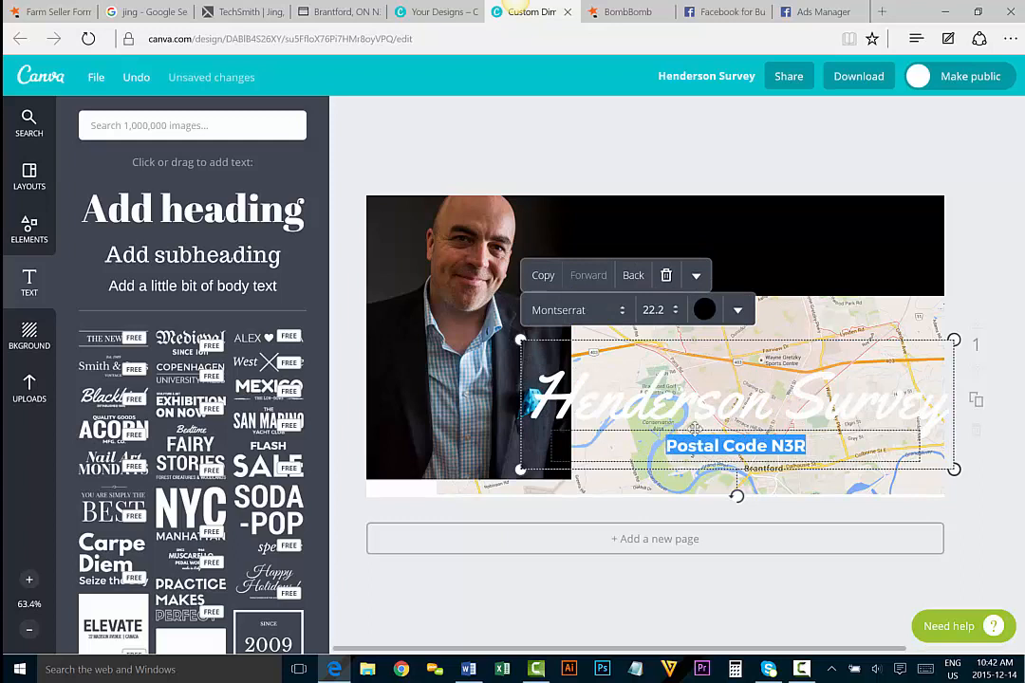
{"action": "left_click", "coordinate": [703, 310]}
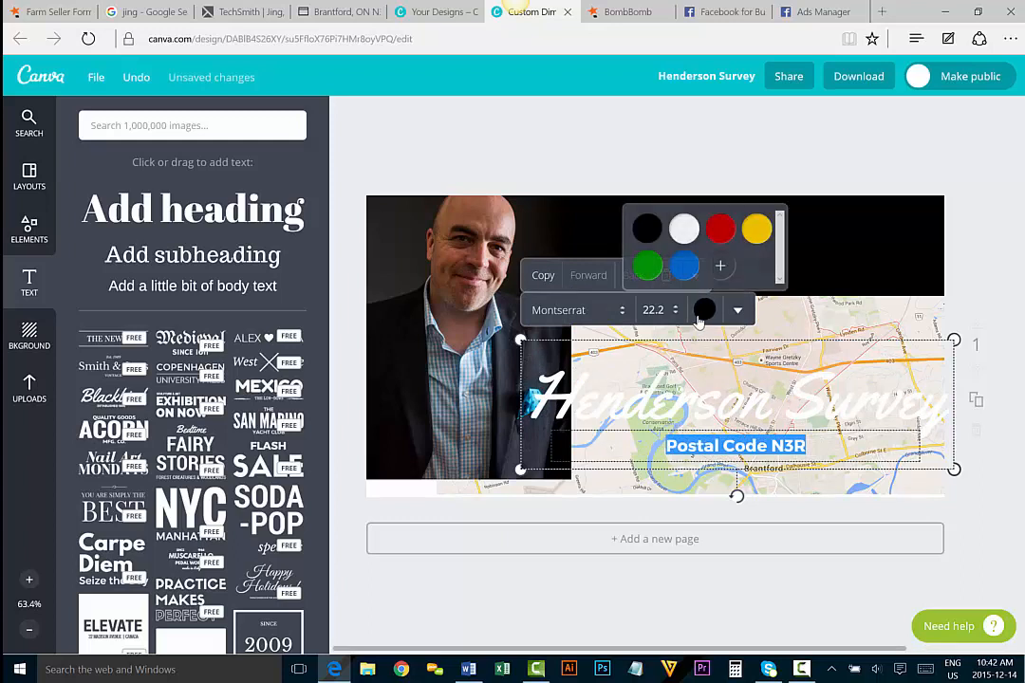
{"action": "left_click", "coordinate": [683, 229]}
{"action": "left_click", "coordinate": [820, 245]}
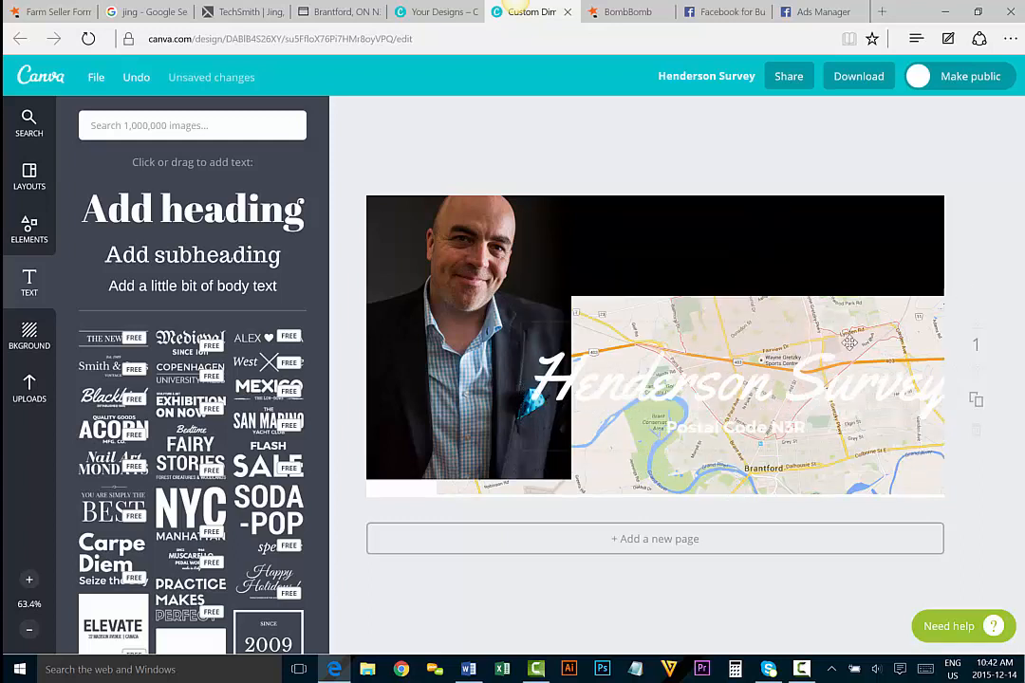
Move the text group onto the black banner and shrink it to fit beside the portrait, with the heading at about size 60.4
{"action": "left_click_drag", "start_coordinate": [854, 386], "coordinate": [820, 259]}
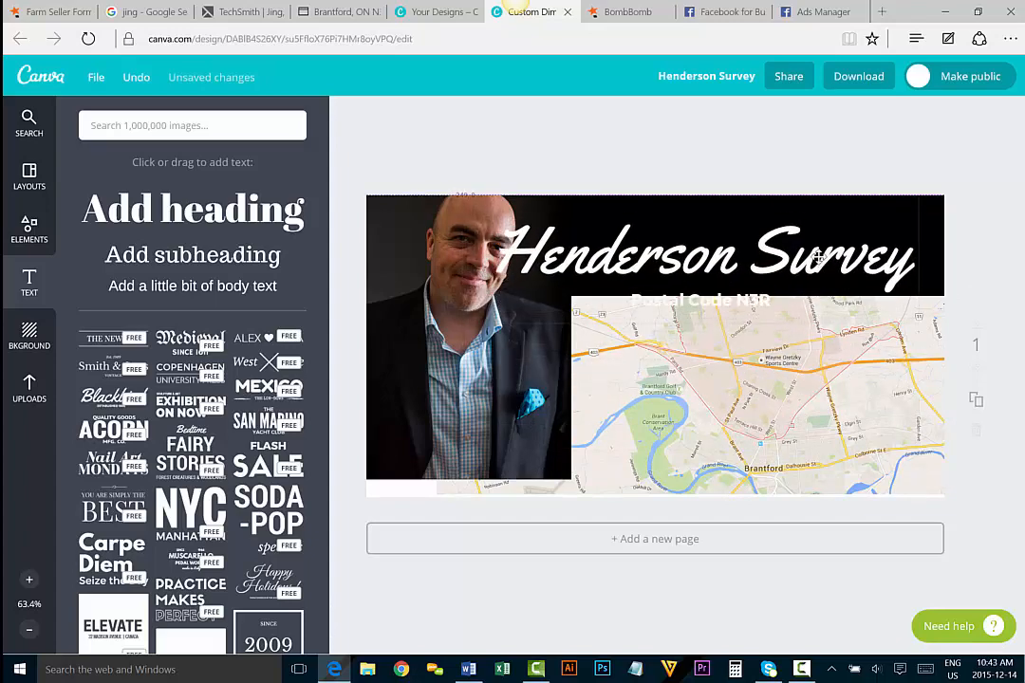
{"action": "left_click", "coordinate": [661, 272]}
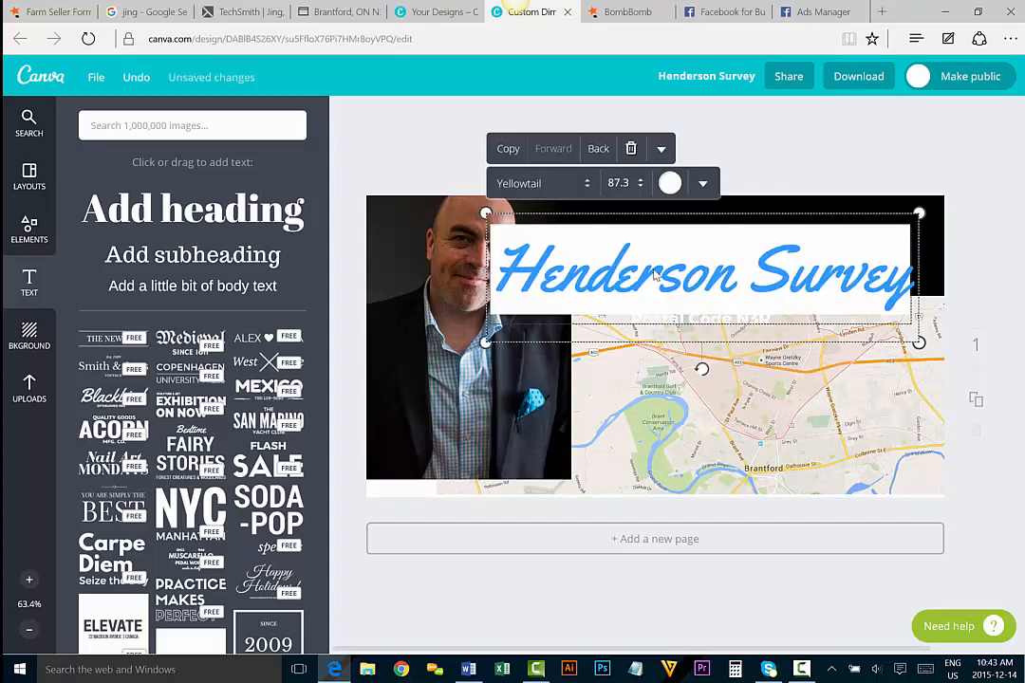
{"action": "left_click_drag", "start_coordinate": [486, 341], "coordinate": [612, 267]}
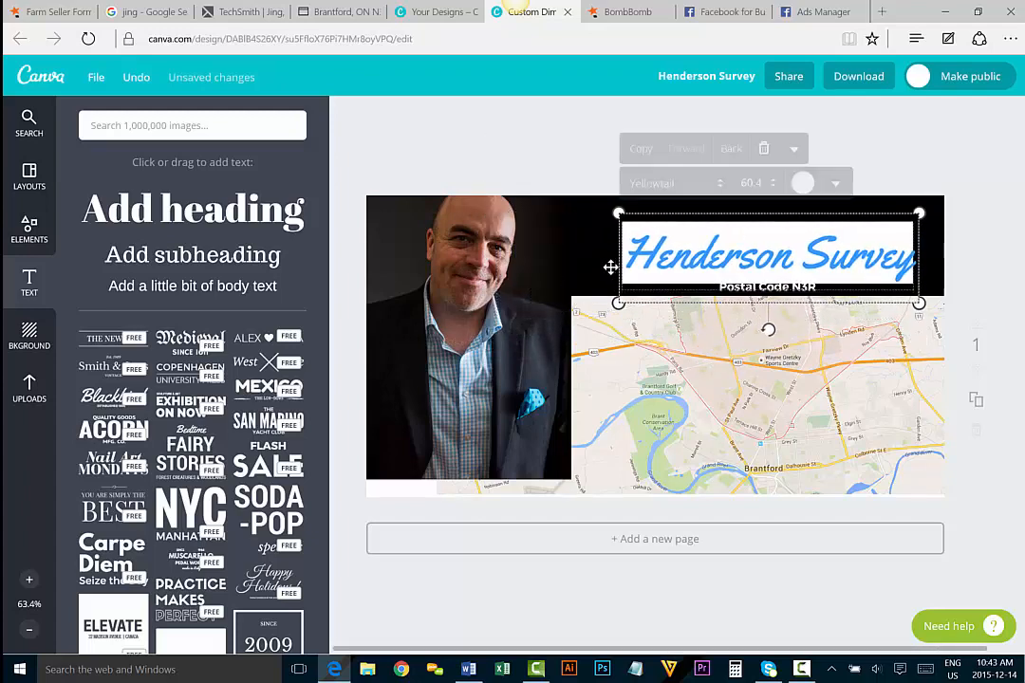
{"action": "left_click", "coordinate": [975, 267]}
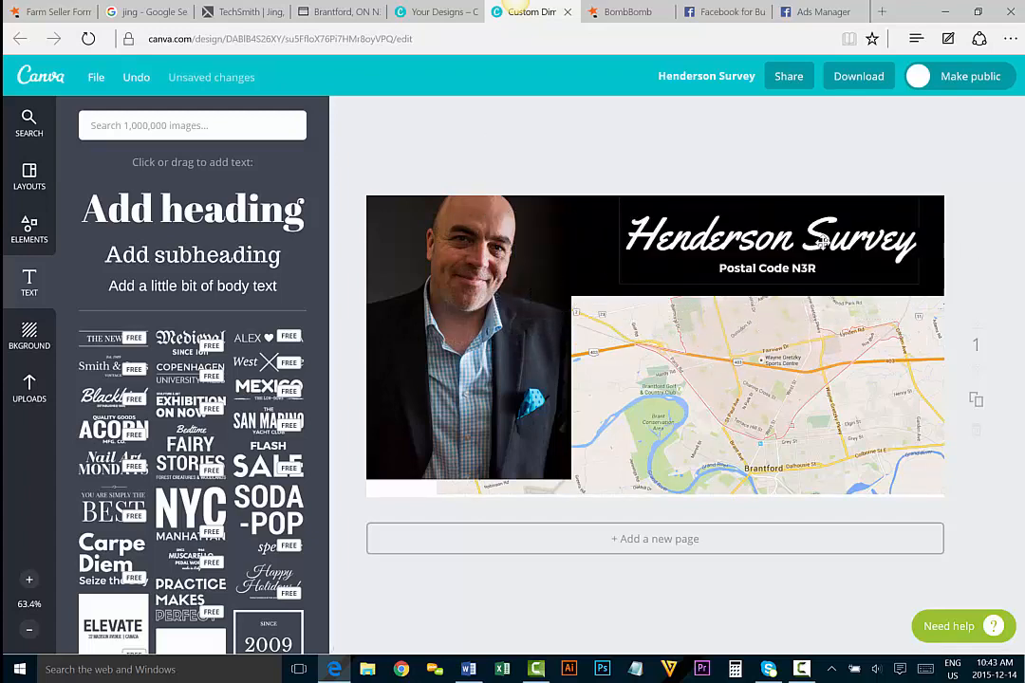
Fine-tune the size and position of the "Henderson Survey" text group within the black banner
{"action": "left_click_drag", "start_coordinate": [814, 233], "coordinate": [802, 235]}
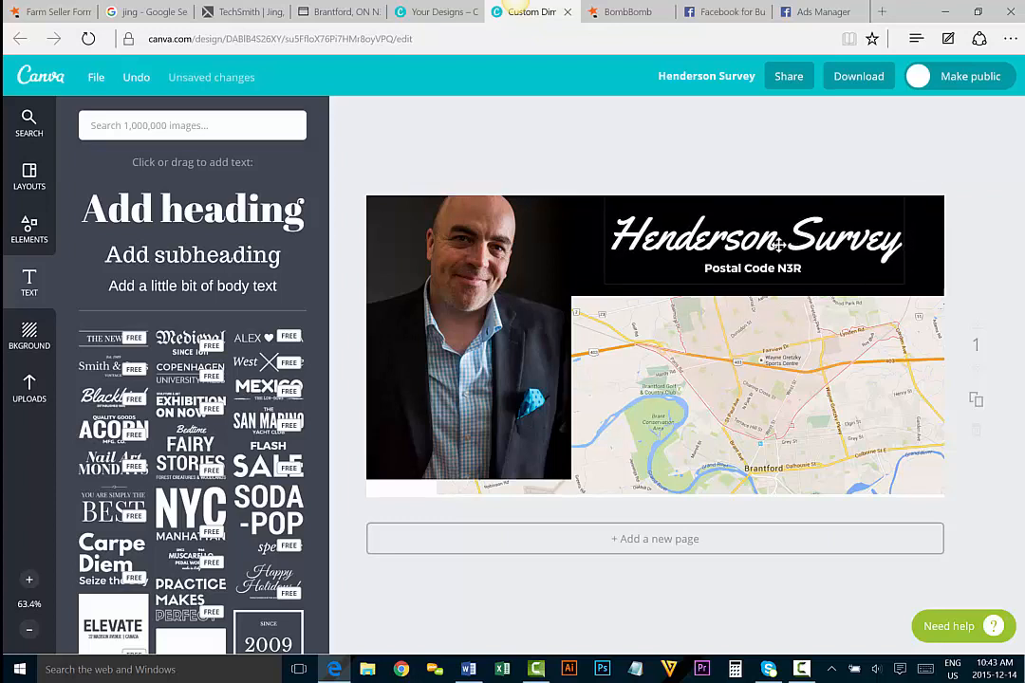
{"action": "double_click", "coordinate": [674, 261]}
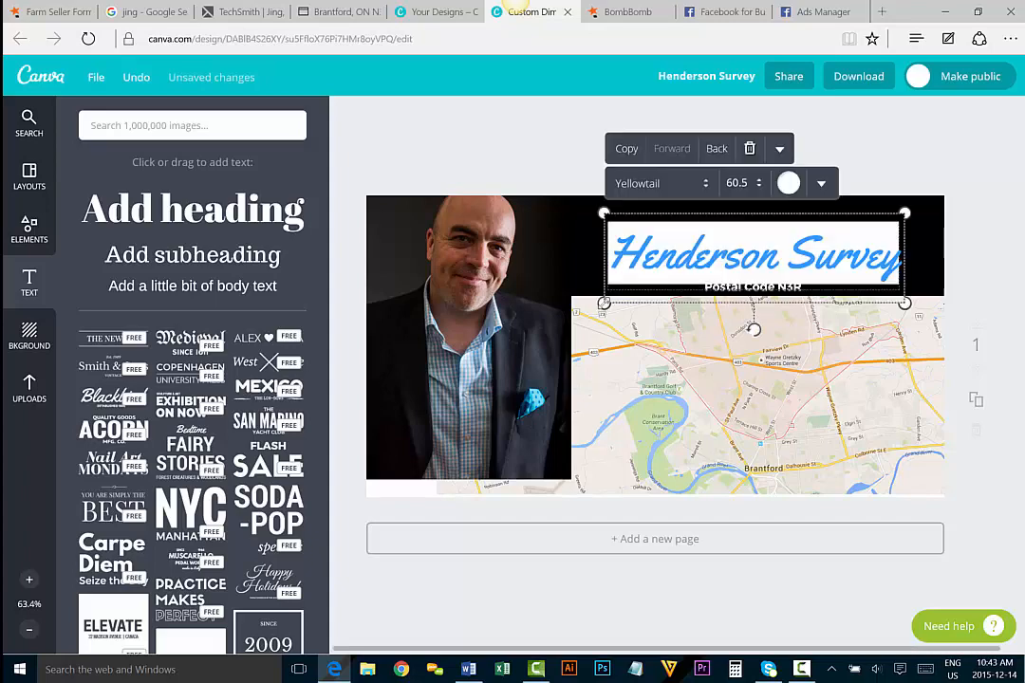
{"action": "left_click_drag", "start_coordinate": [603, 303], "coordinate": [594, 278]}
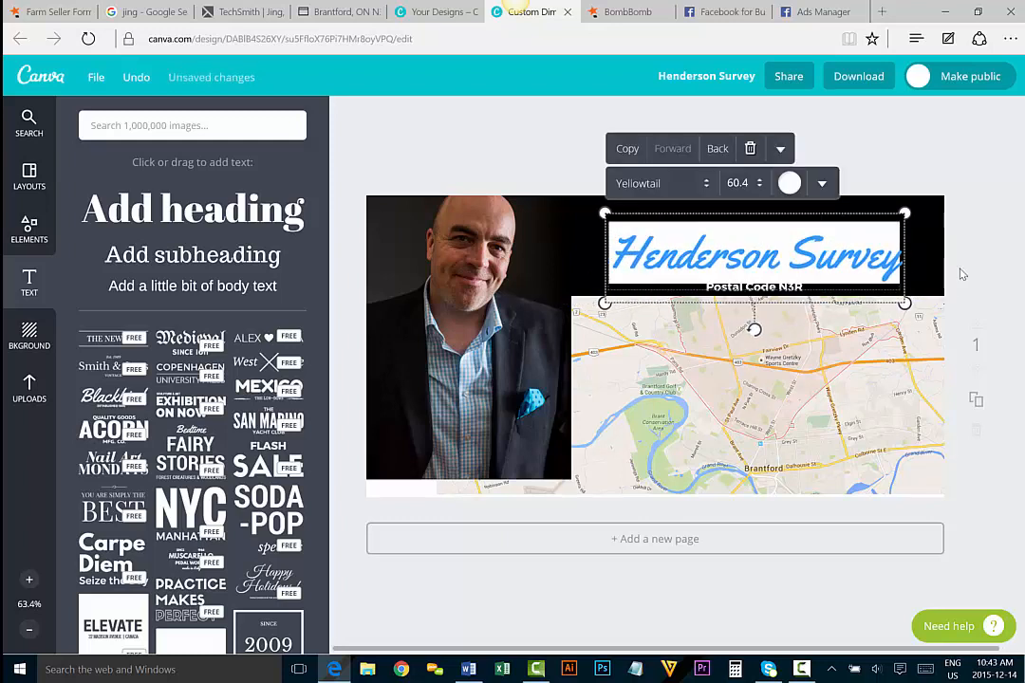
{"action": "left_click", "coordinate": [972, 261]}
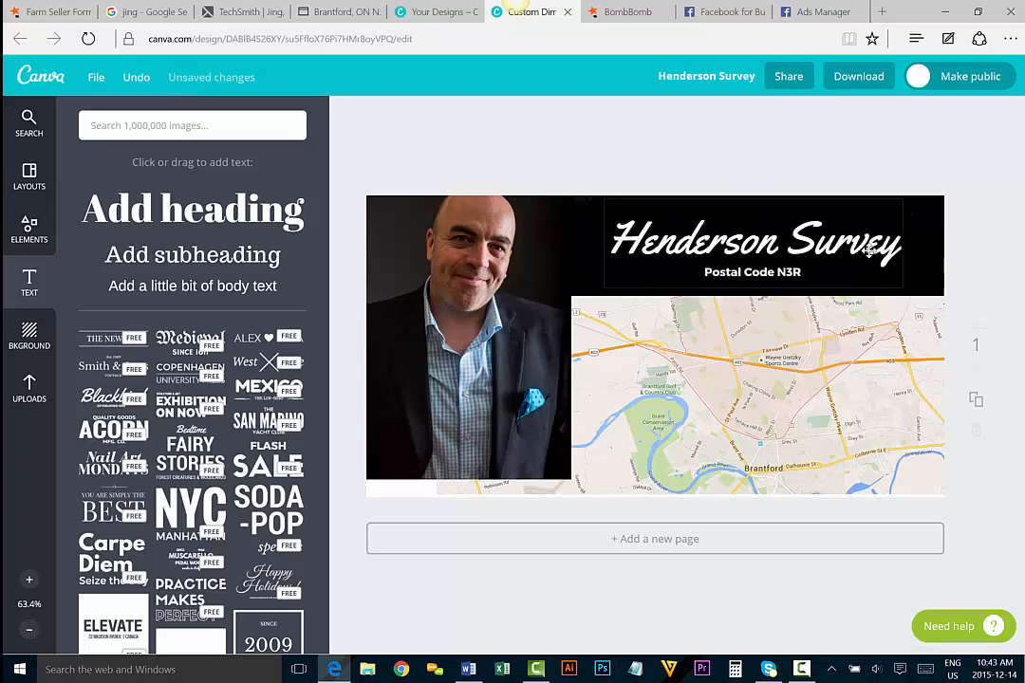
{"action": "left_click_drag", "start_coordinate": [869, 250], "coordinate": [873, 249]}
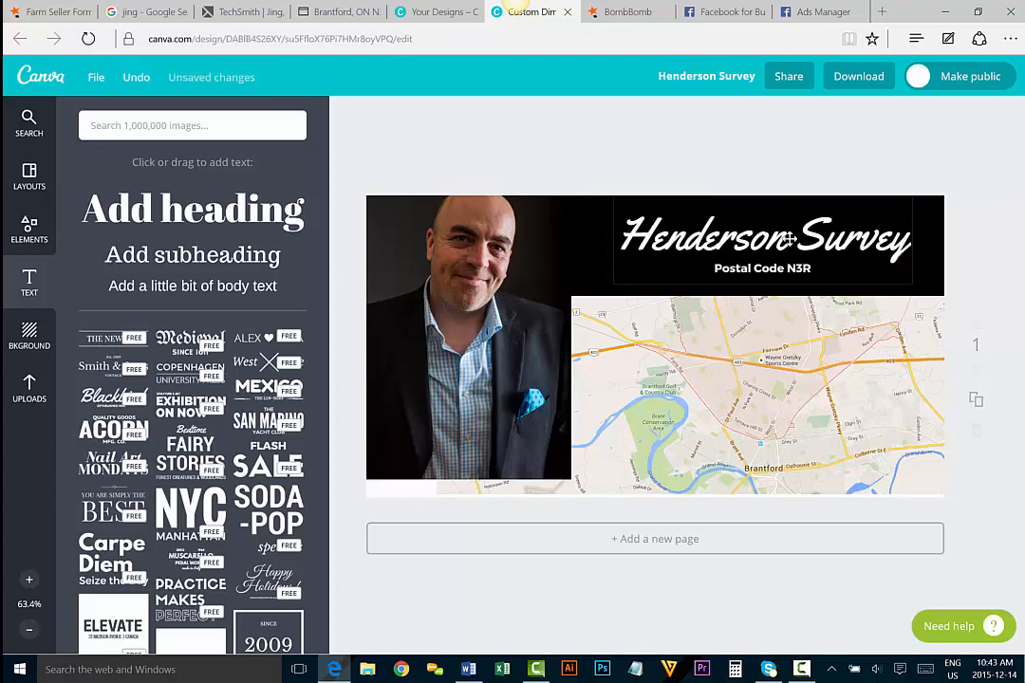
Make the black banner behind the text semi-transparent by setting its transparency to about halfway
{"action": "left_click", "coordinate": [594, 280]}
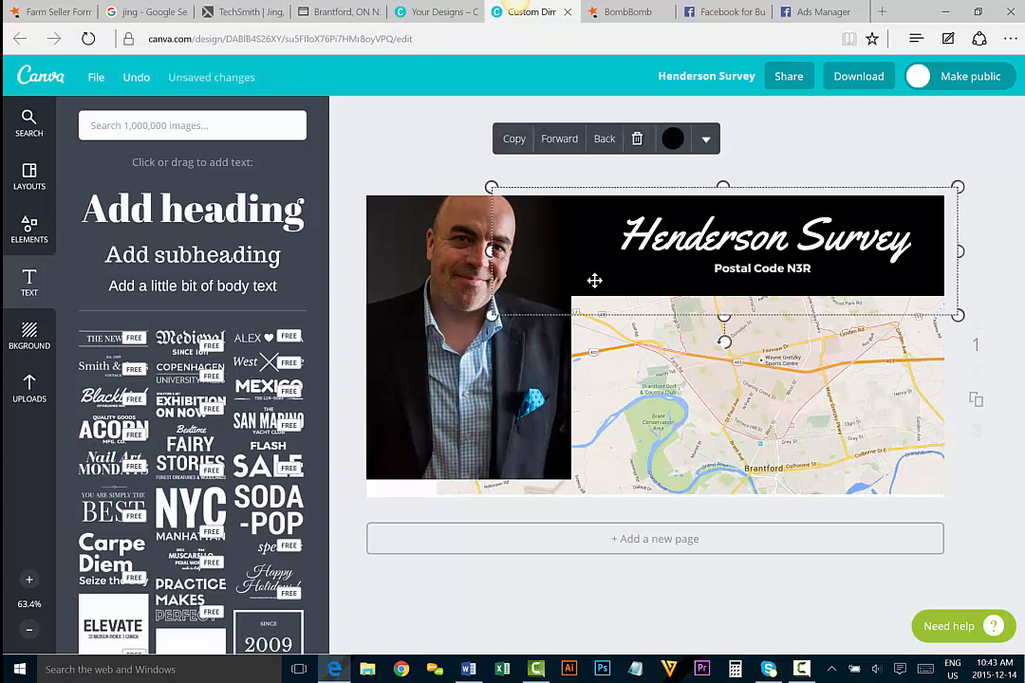
{"action": "left_click", "coordinate": [707, 142]}
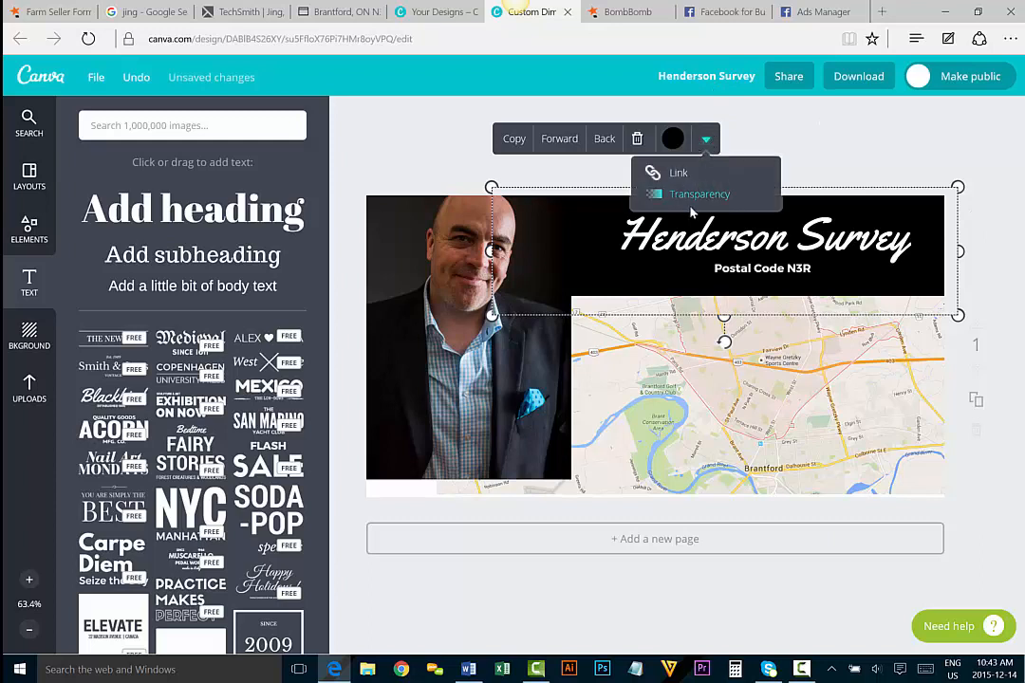
{"action": "left_click", "coordinate": [684, 196]}
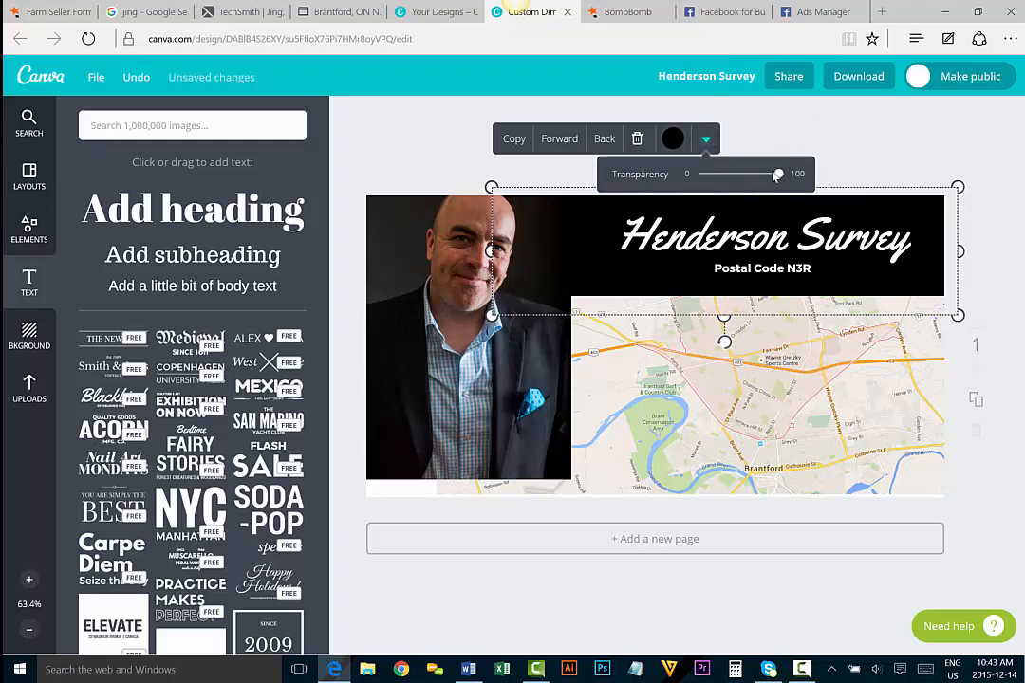
{"action": "left_click_drag", "start_coordinate": [777, 177], "coordinate": [742, 156]}
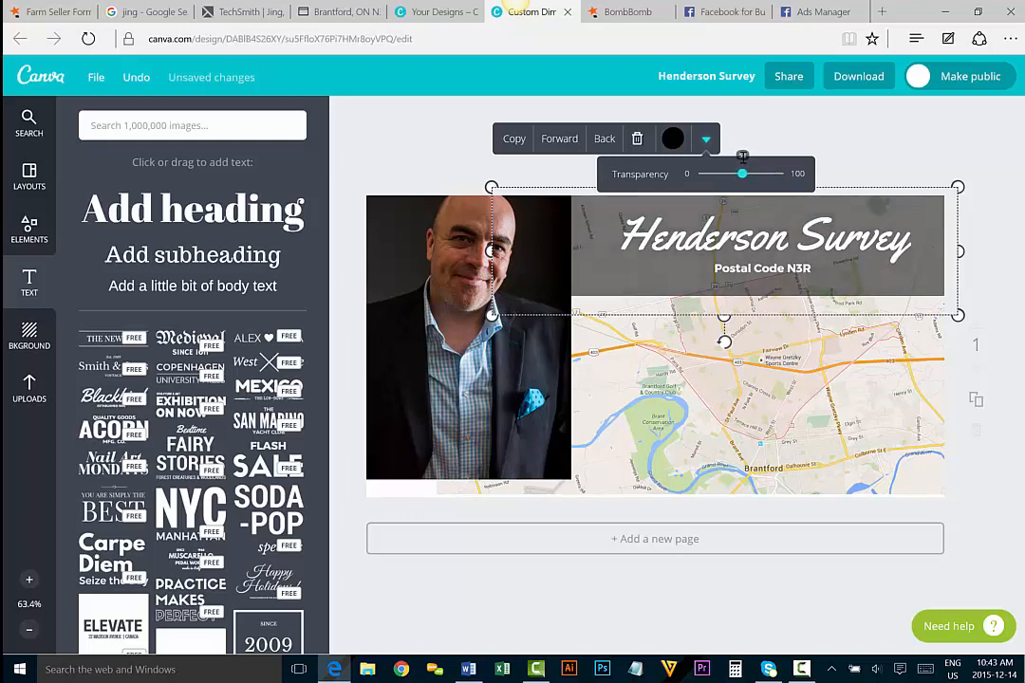
Enlarge the portrait proportionally so it fills the full height of the design, covering the white gap beneath it
{"action": "left_click", "coordinate": [993, 226]}
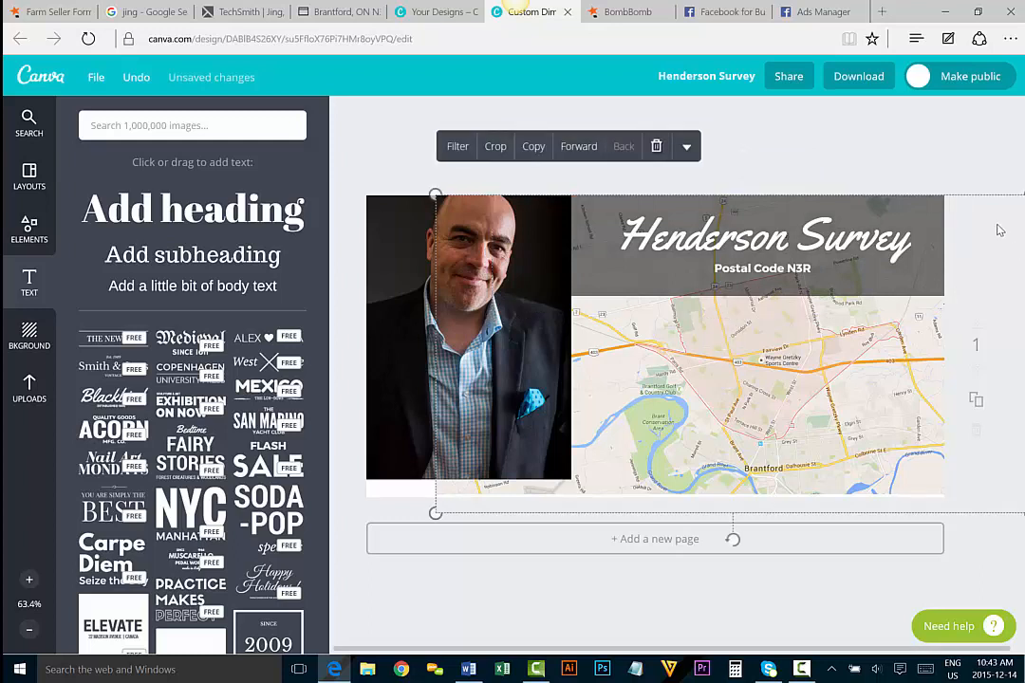
{"action": "left_click", "coordinate": [916, 145]}
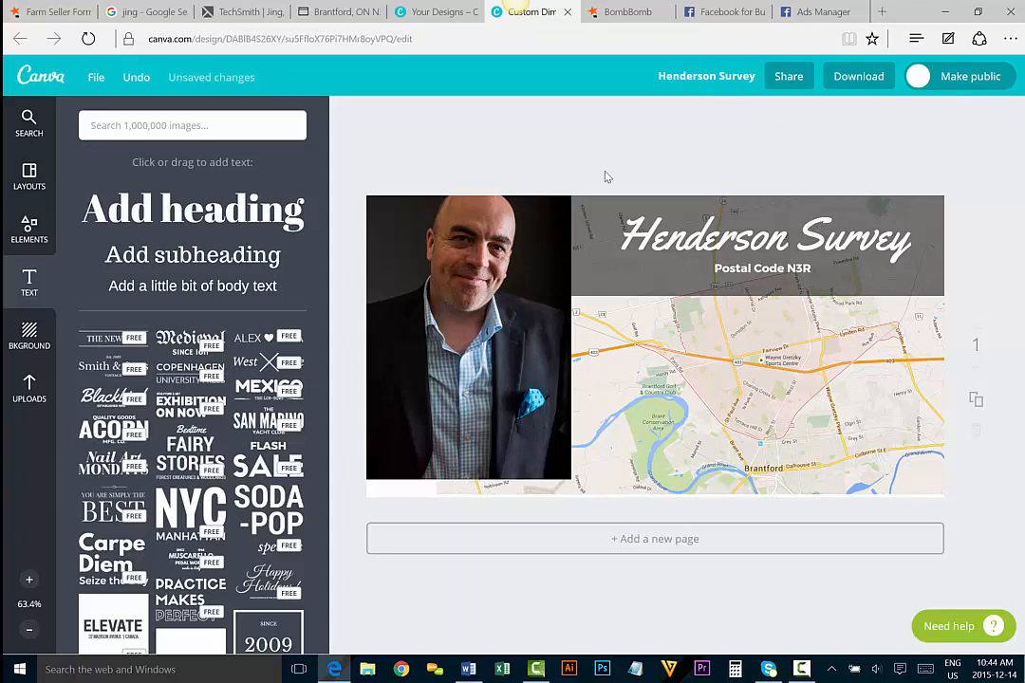
{"action": "left_click", "coordinate": [475, 344]}
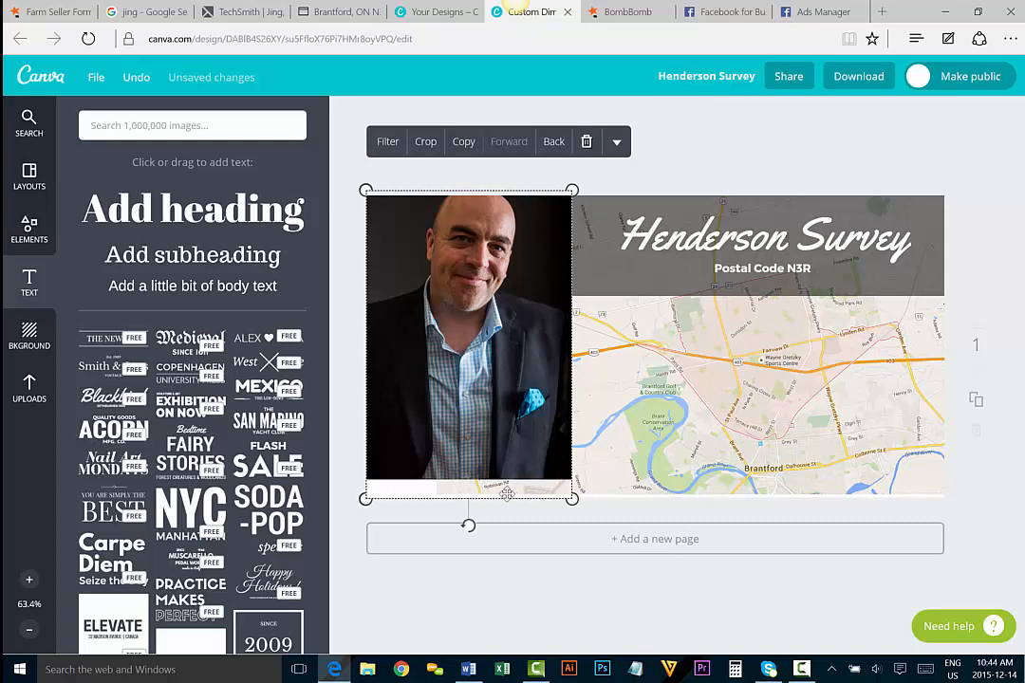
{"action": "left_click_drag", "start_coordinate": [571, 498], "coordinate": [587, 520]}
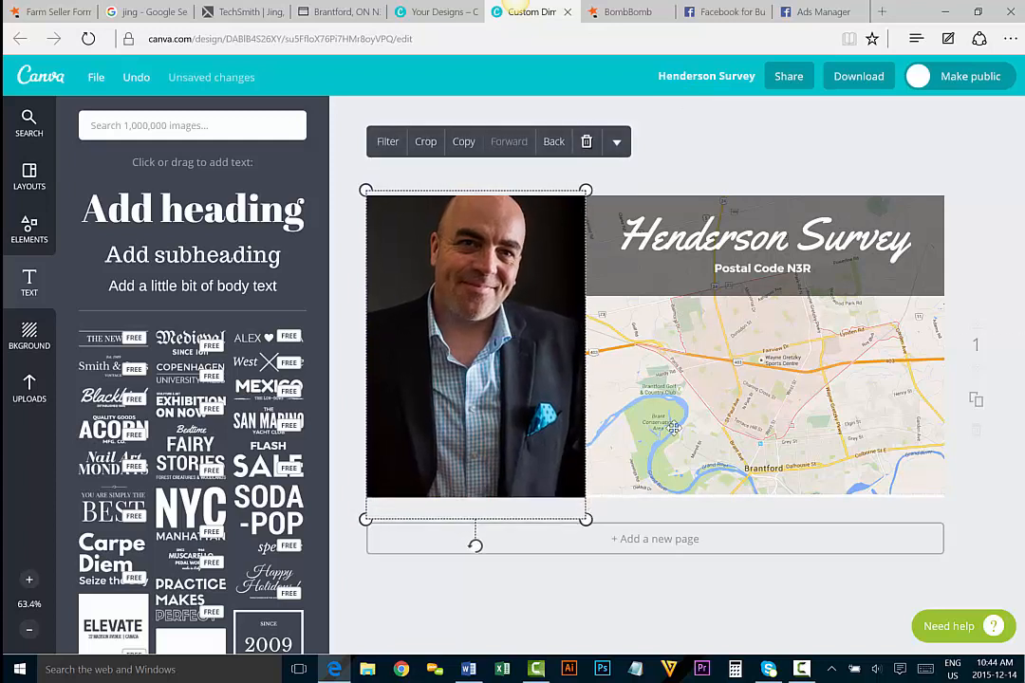
Enlarge the map and reposition it so the outlined N3R area fills the space beside the portrait down to the design's bottom edge
{"action": "left_click", "coordinate": [670, 426]}
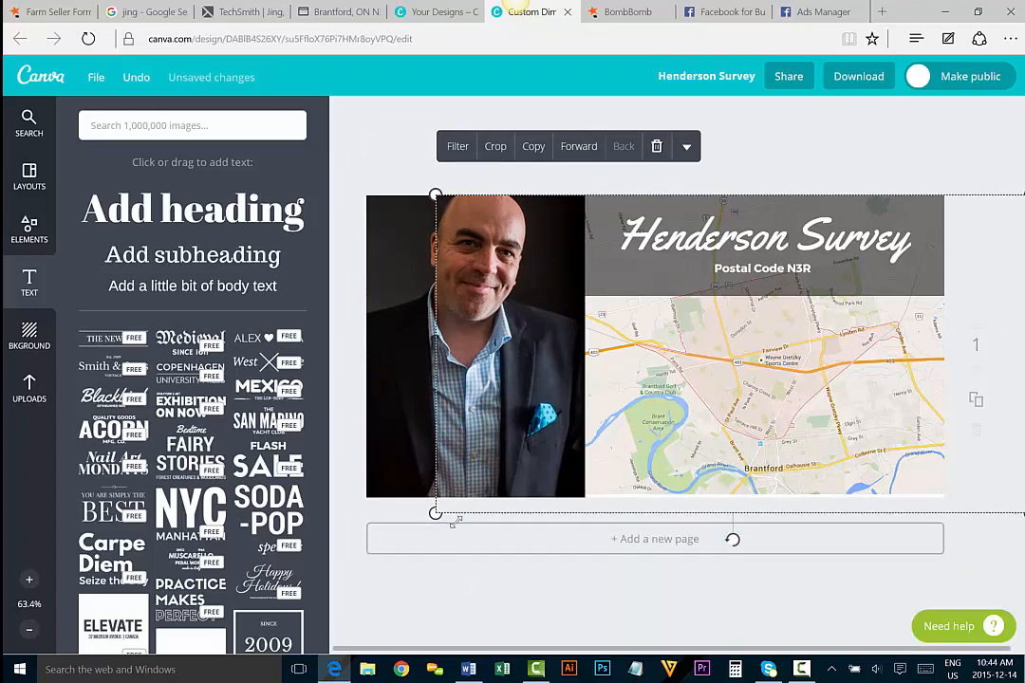
{"action": "left_click_drag", "start_coordinate": [435, 512], "coordinate": [425, 521]}
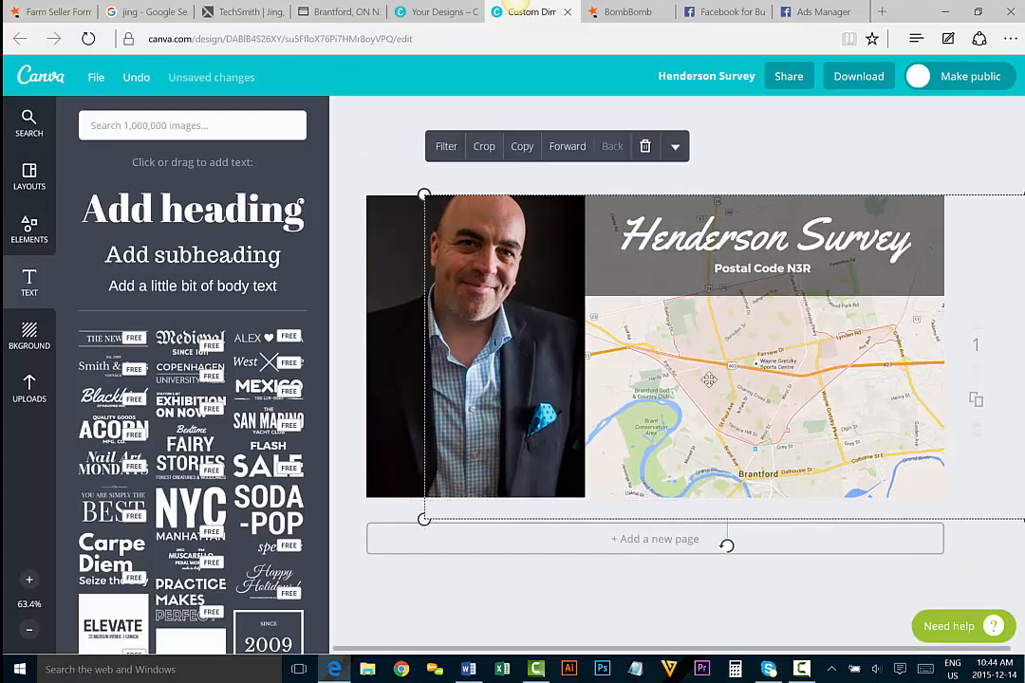
{"action": "left_click_drag", "start_coordinate": [752, 371], "coordinate": [742, 389]}
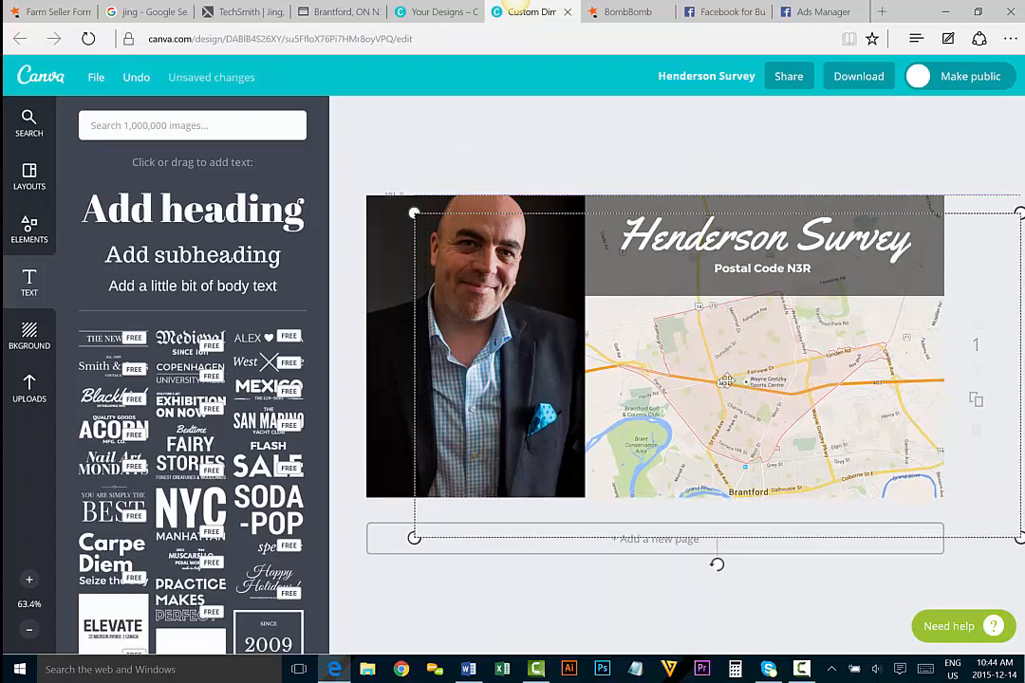
{"action": "left_click_drag", "start_coordinate": [415, 215], "coordinate": [376, 193]}
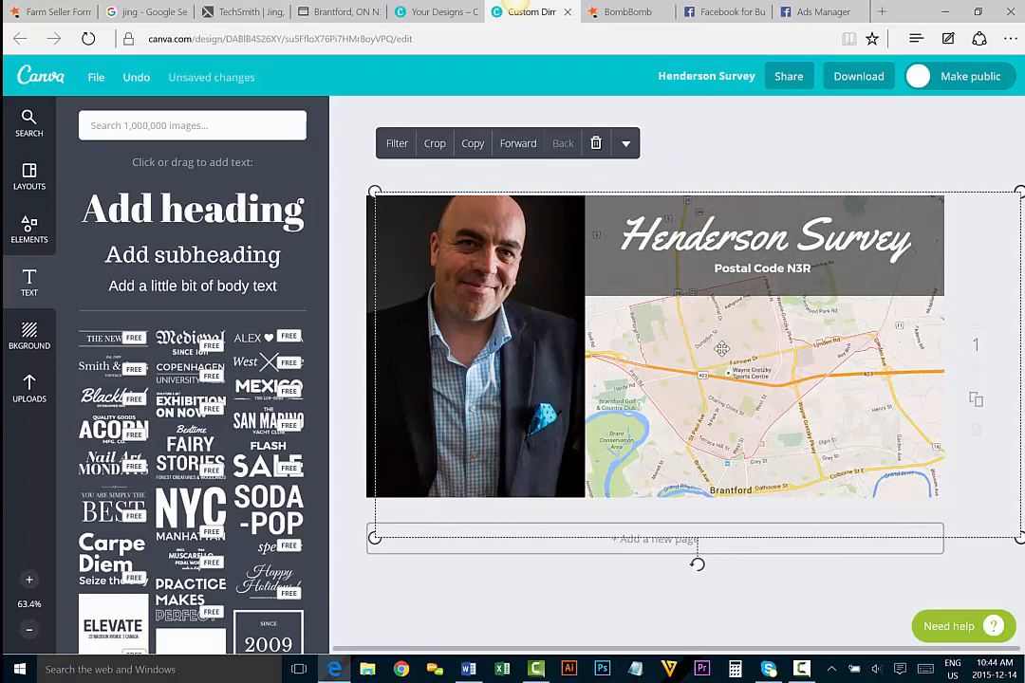
{"action": "mouse_move", "coordinate": [717, 343]}
{"action": "left_mouse_down"}
{"action": "mouse_move", "coordinate": [726, 331]}
{"action": "mouse_move", "coordinate": [734, 341]}
{"action": "left_mouse_up"}
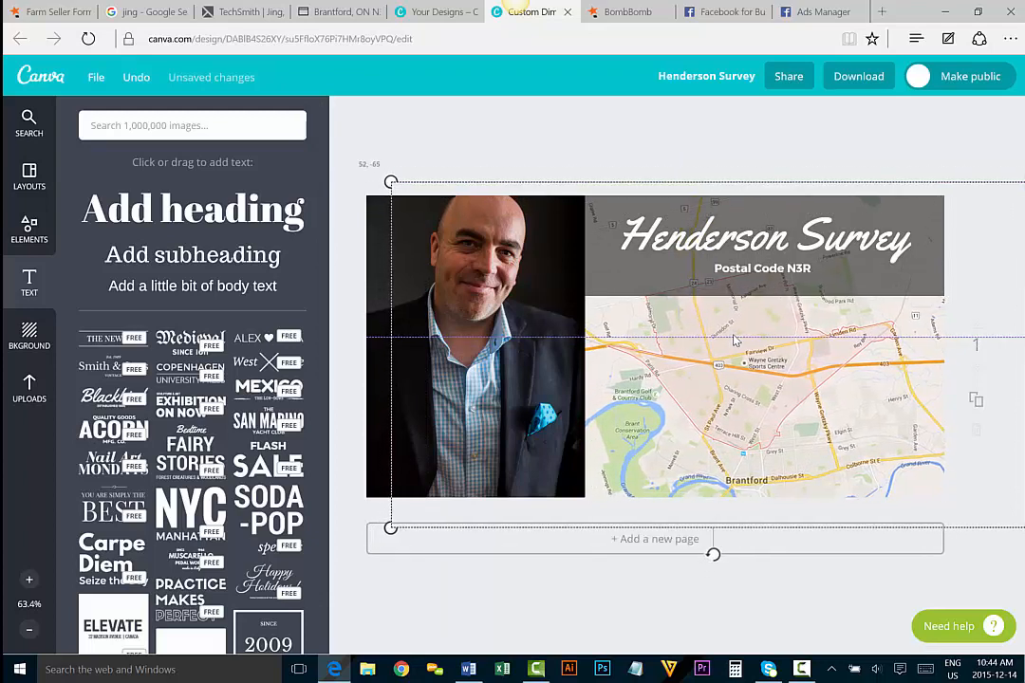
{"action": "left_click", "coordinate": [780, 155]}
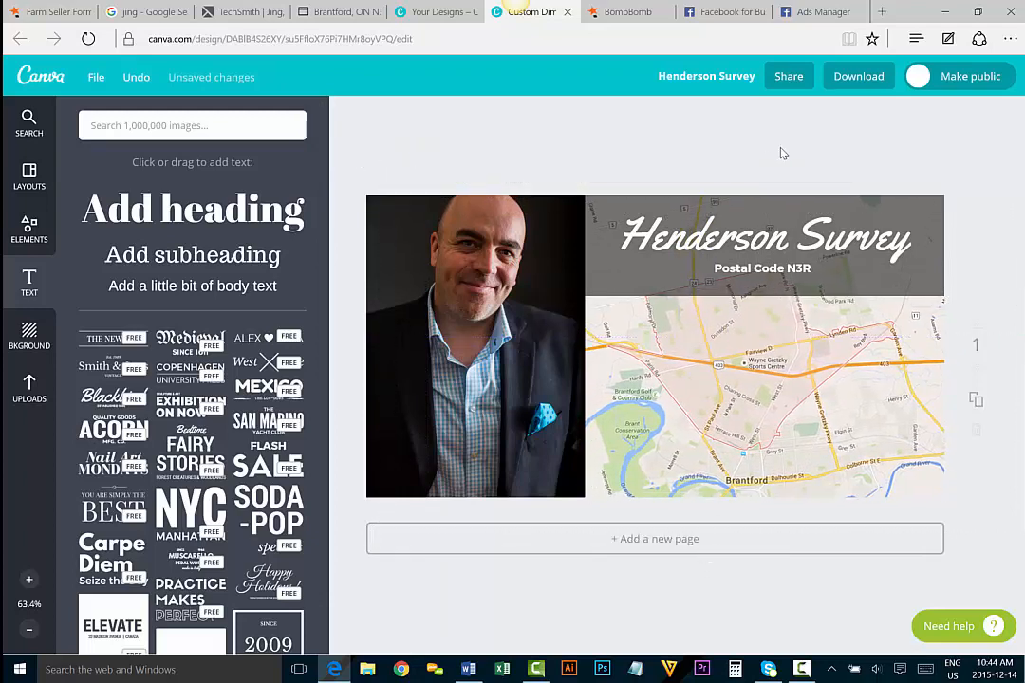
Download the Henderson Survey design as a high-quality PNG image and check it in the browser's download list
{"action": "left_click", "coordinate": [854, 81]}
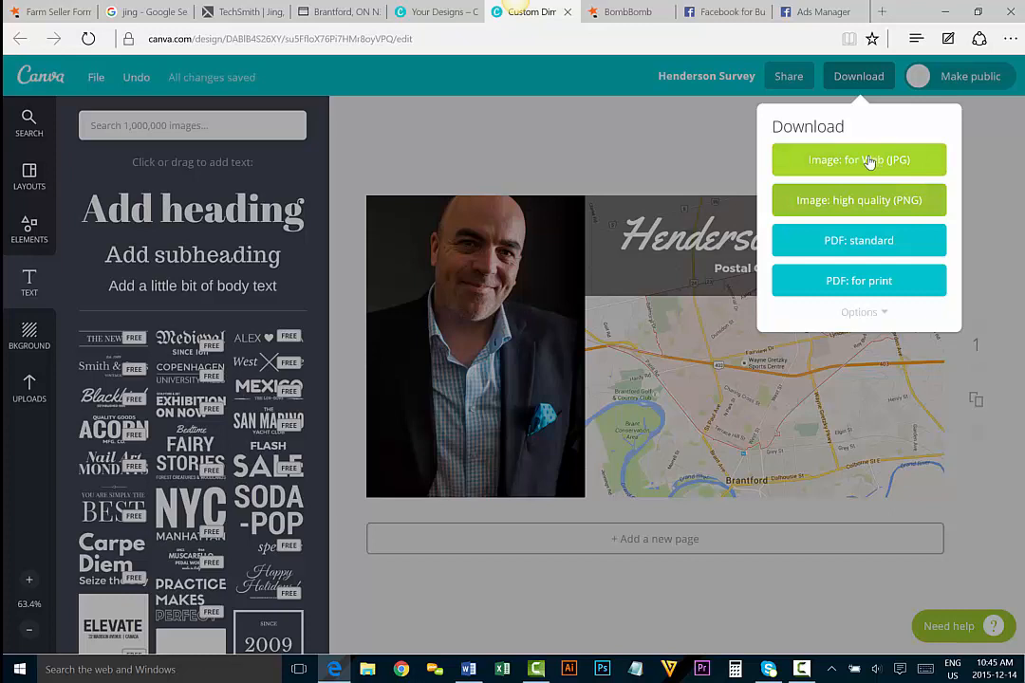
{"action": "left_click", "coordinate": [838, 213]}
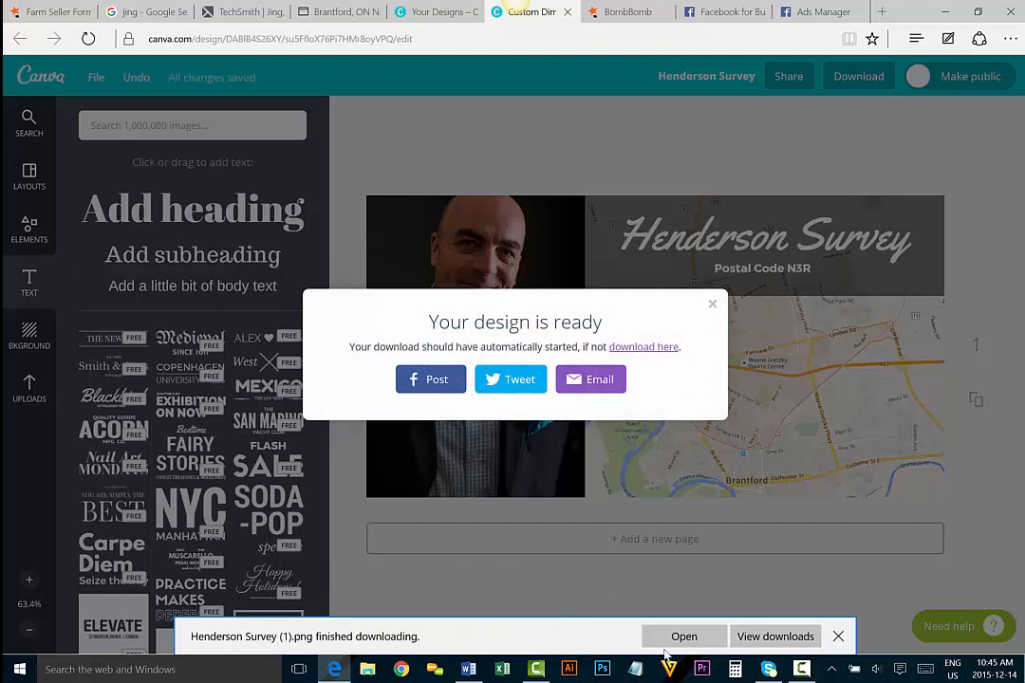
{"action": "left_click", "coordinate": [765, 638]}
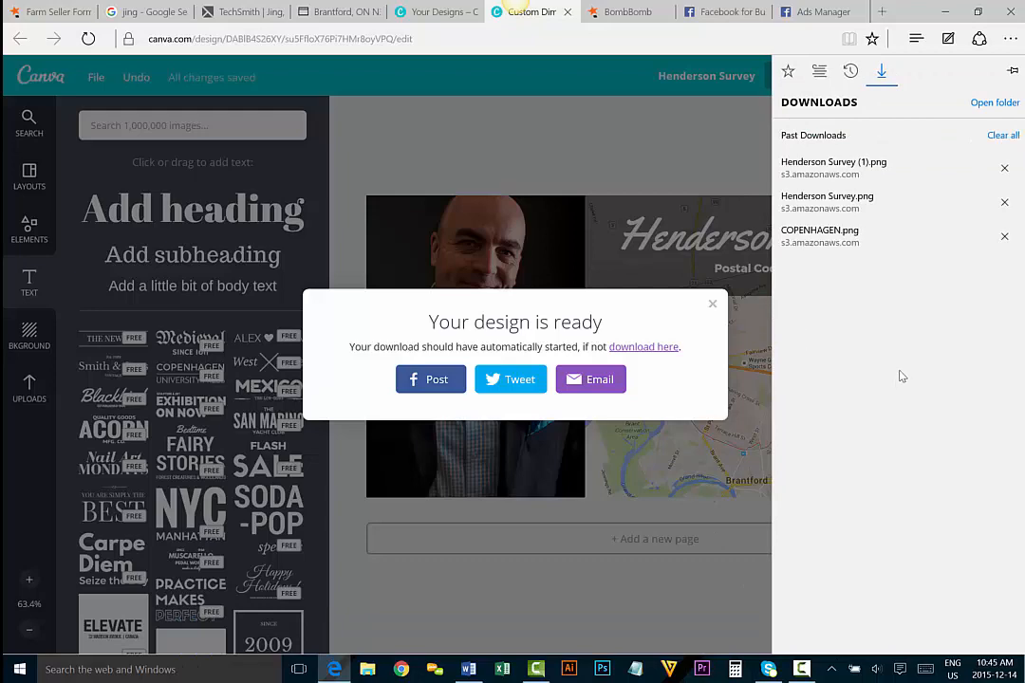
{"action": "left_click", "coordinate": [715, 309]}
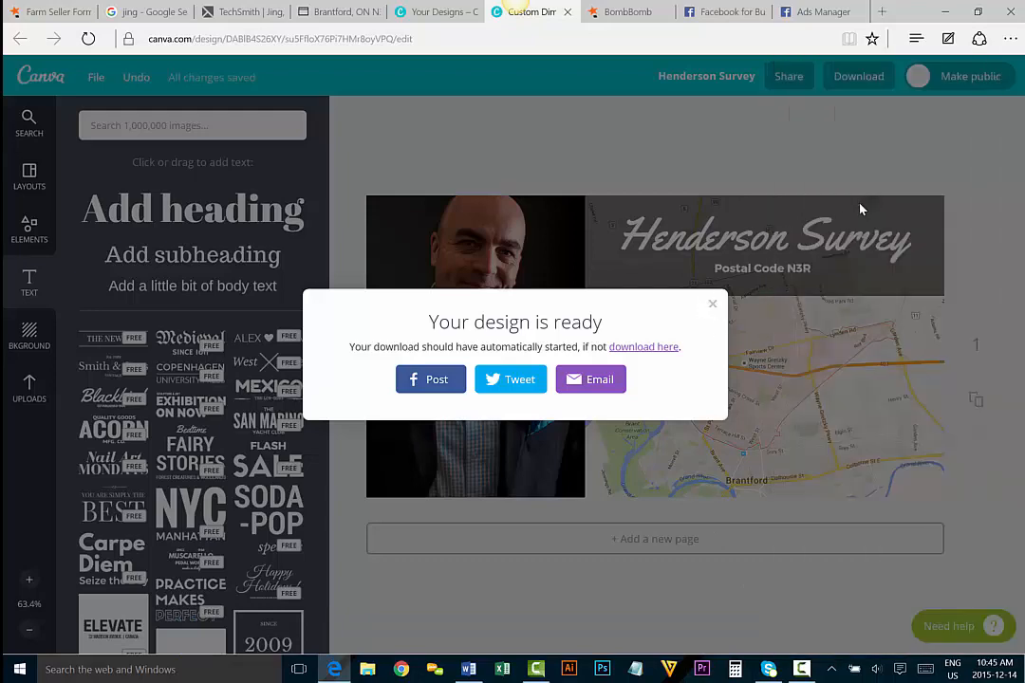
{"action": "left_click", "coordinate": [710, 305]}
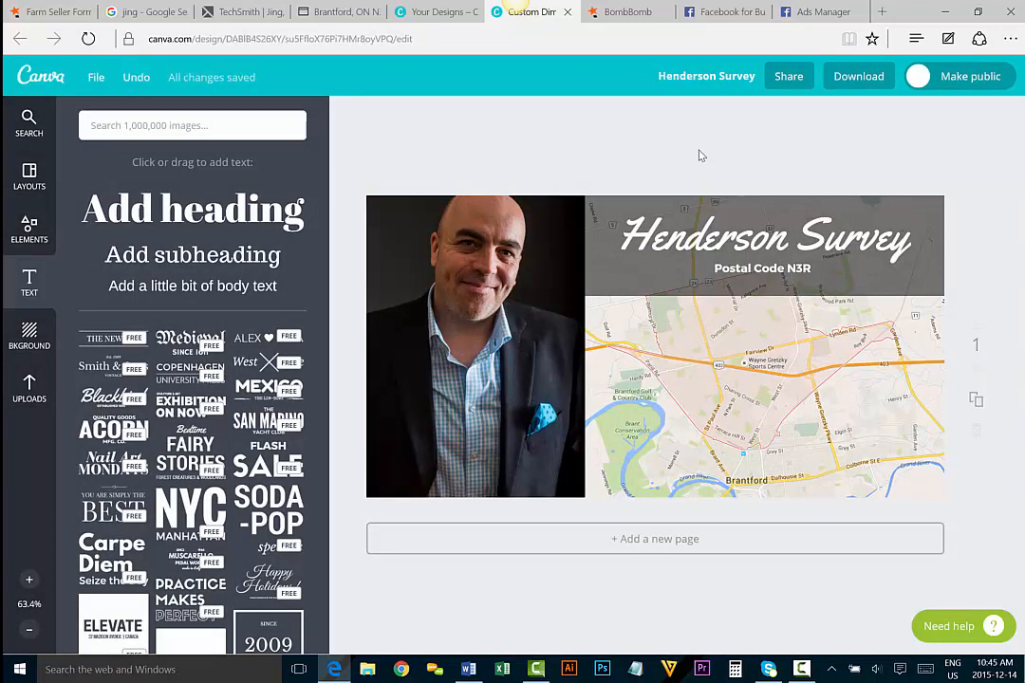
Switch to BombBomb and create a new form from its forms list
{"action": "left_click", "coordinate": [618, 14]}
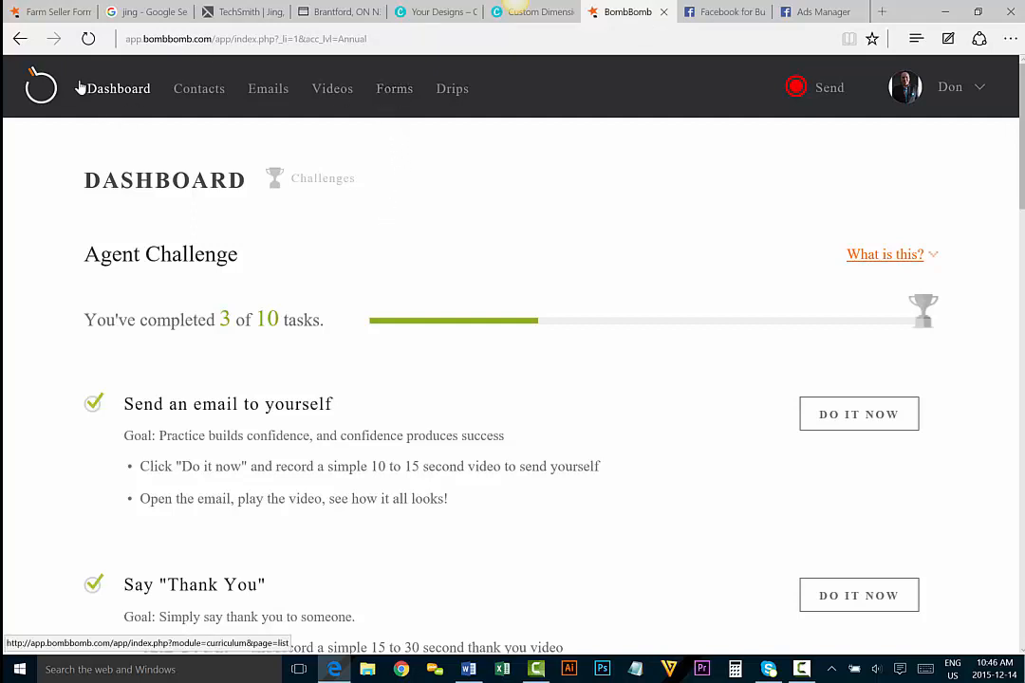
{"action": "left_click", "coordinate": [161, 38]}
{"action": "double_click", "coordinate": [215, 39]}
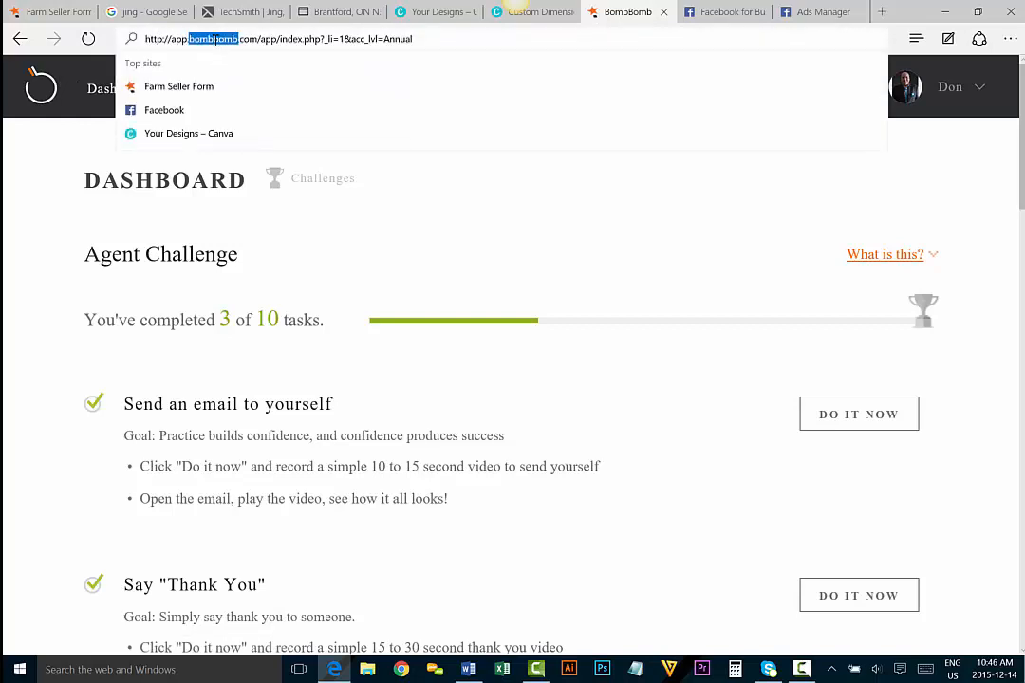
{"action": "left_click", "coordinate": [36, 168]}
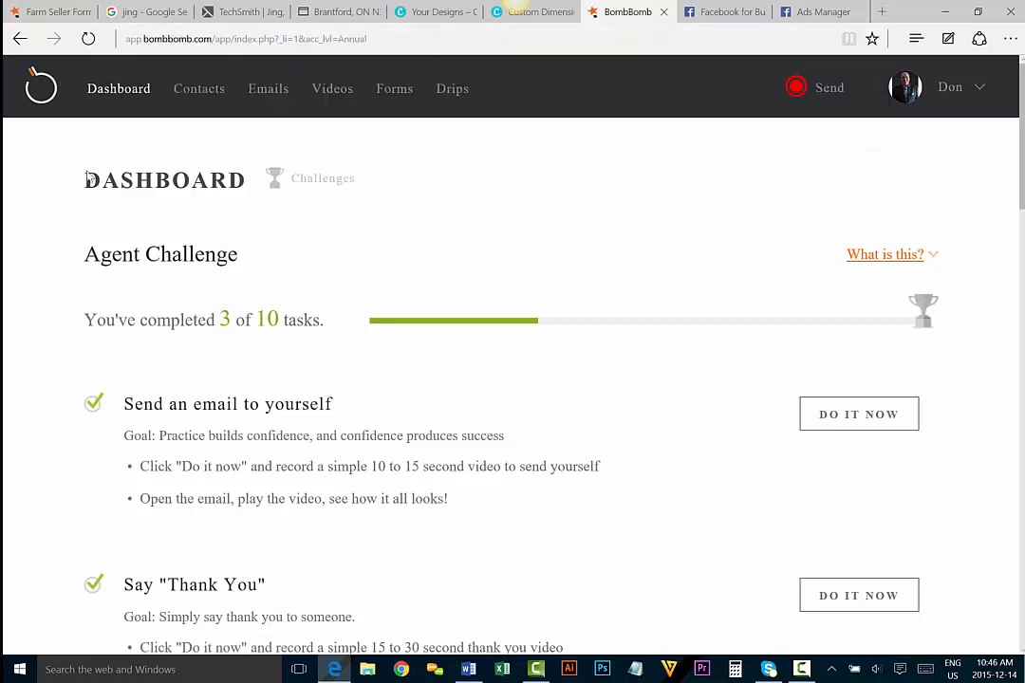
{"action": "left_click", "coordinate": [390, 91]}
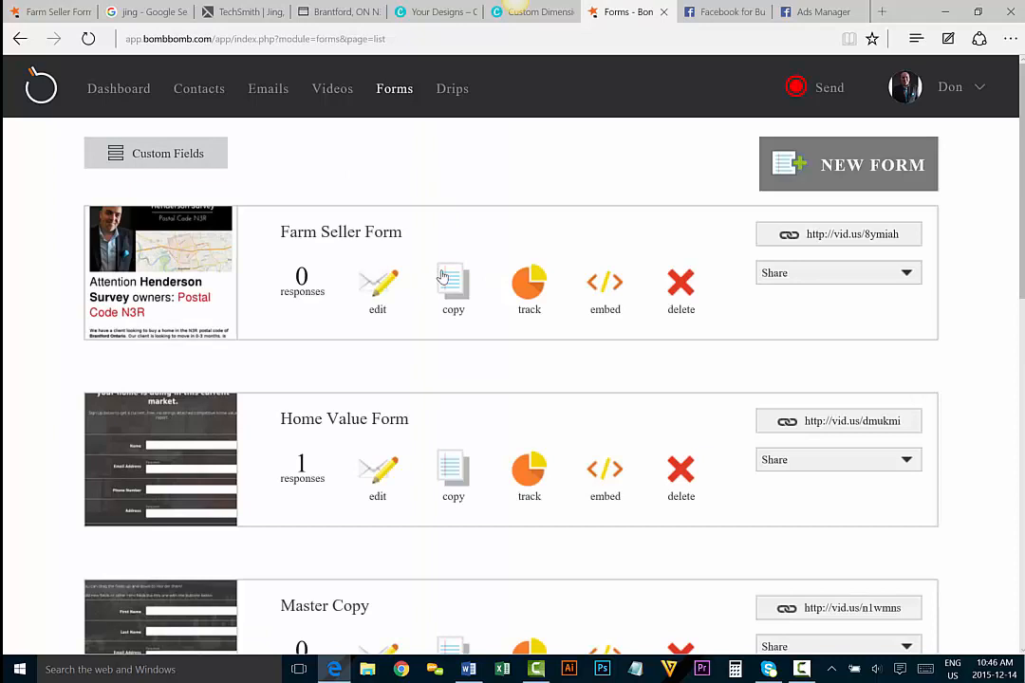
{"action": "left_click", "coordinate": [859, 174]}
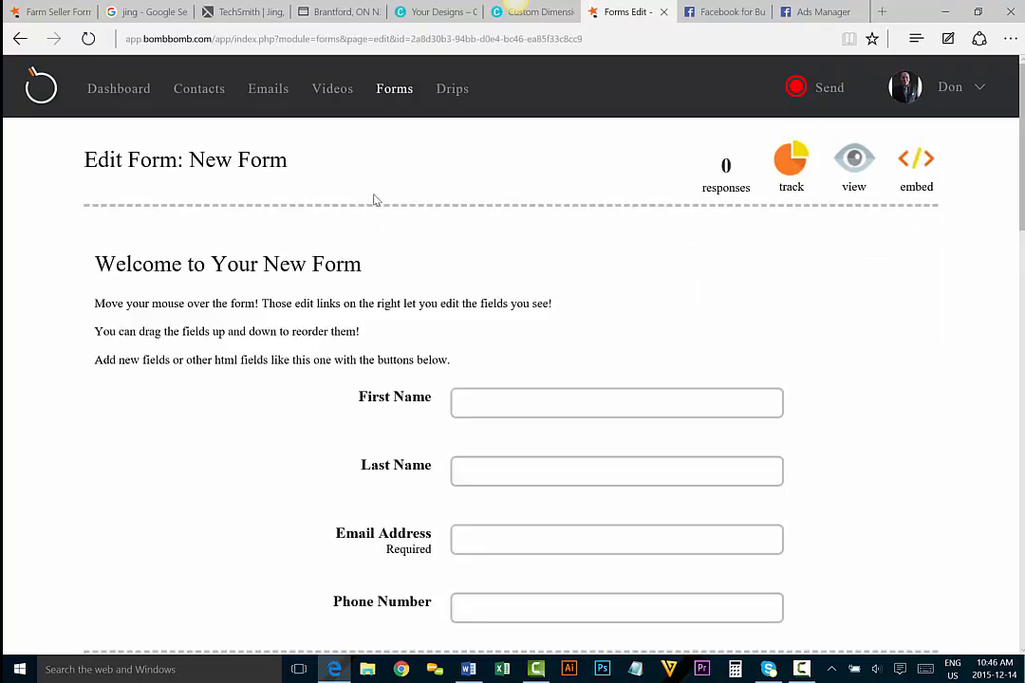
Remove the default "Welcome to Your New Form" text block from the new form
{"action": "scroll", "coordinate": [334, 248], "scroll_direction": "down", "scroll_amount": 4}
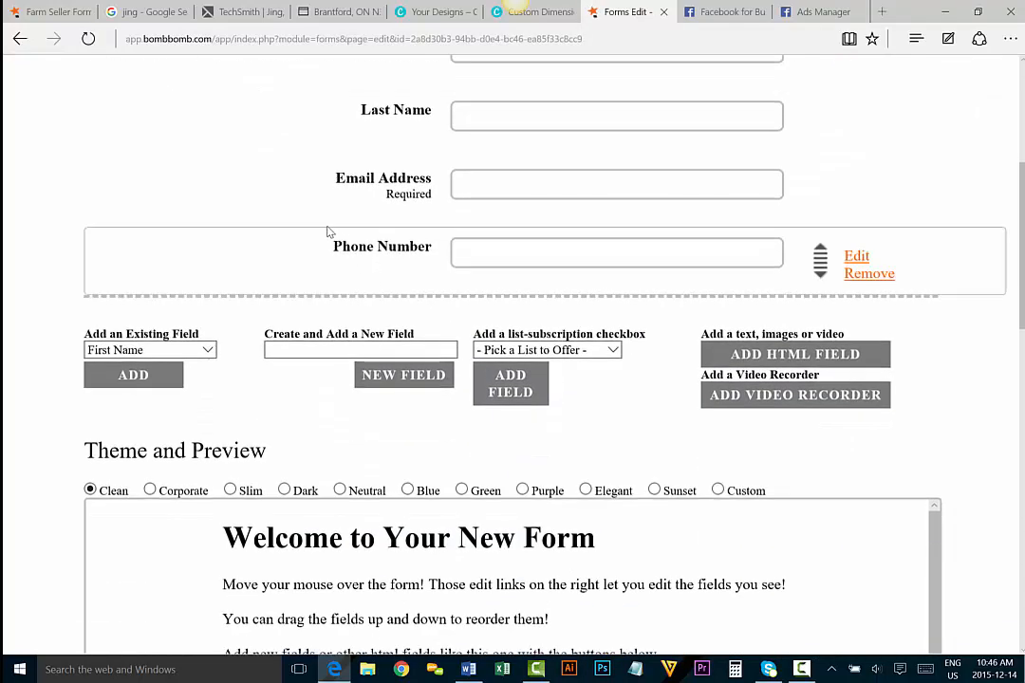
{"action": "scroll", "coordinate": [328, 231], "scroll_direction": "up", "scroll_amount": 3}
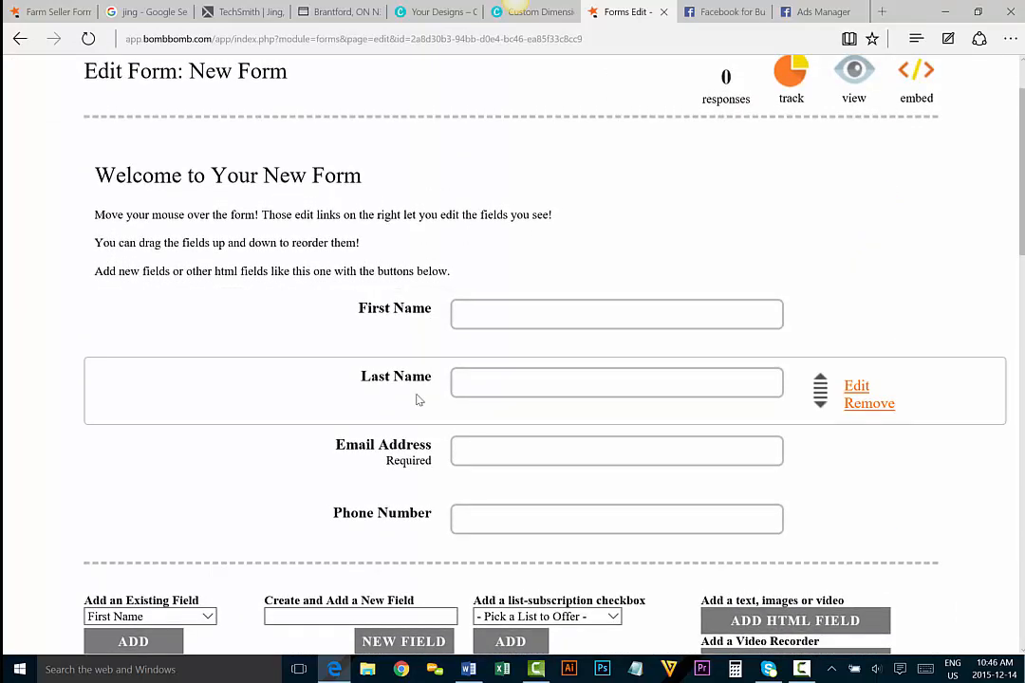
{"action": "scroll", "coordinate": [42, 289], "scroll_direction": "down", "scroll_amount": 7}
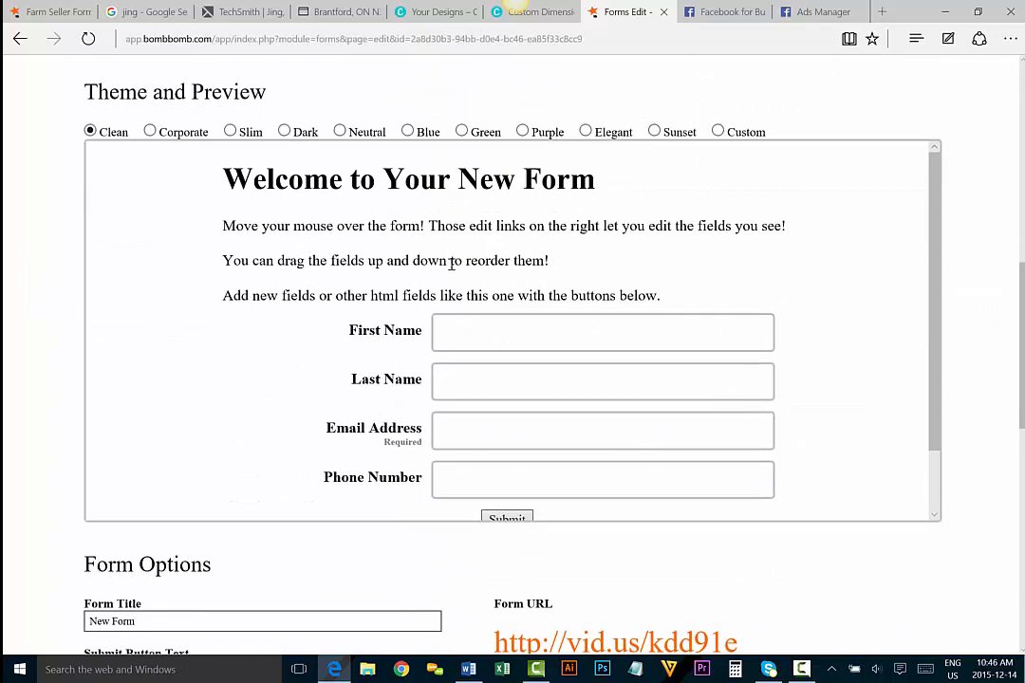
{"action": "scroll", "coordinate": [46, 161], "scroll_direction": "up", "scroll_amount": 10}
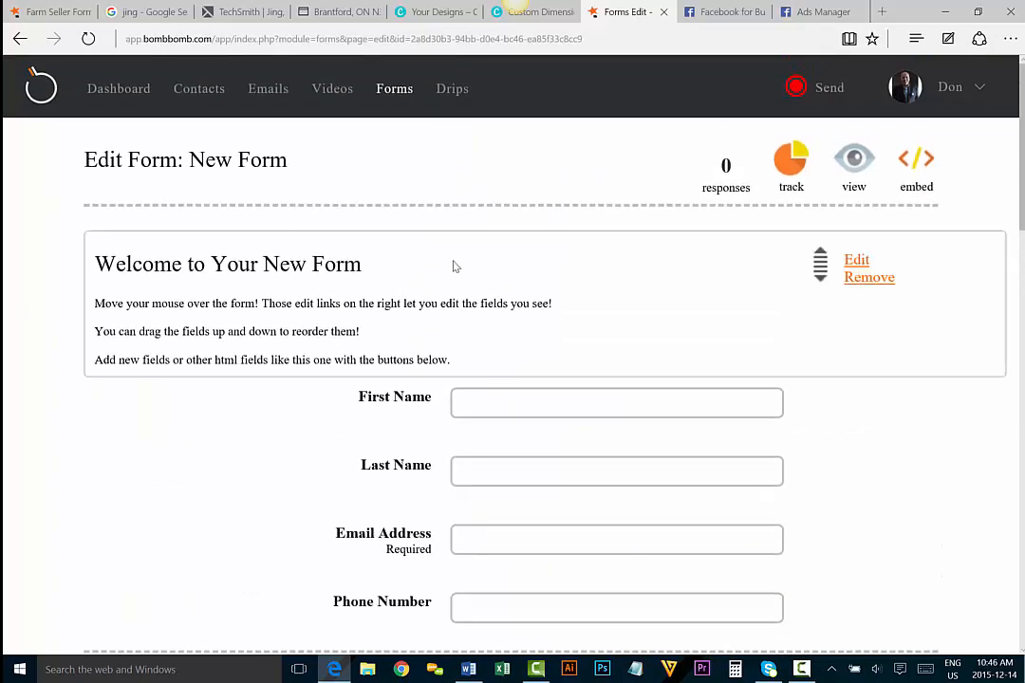
{"action": "left_click", "coordinate": [878, 278]}
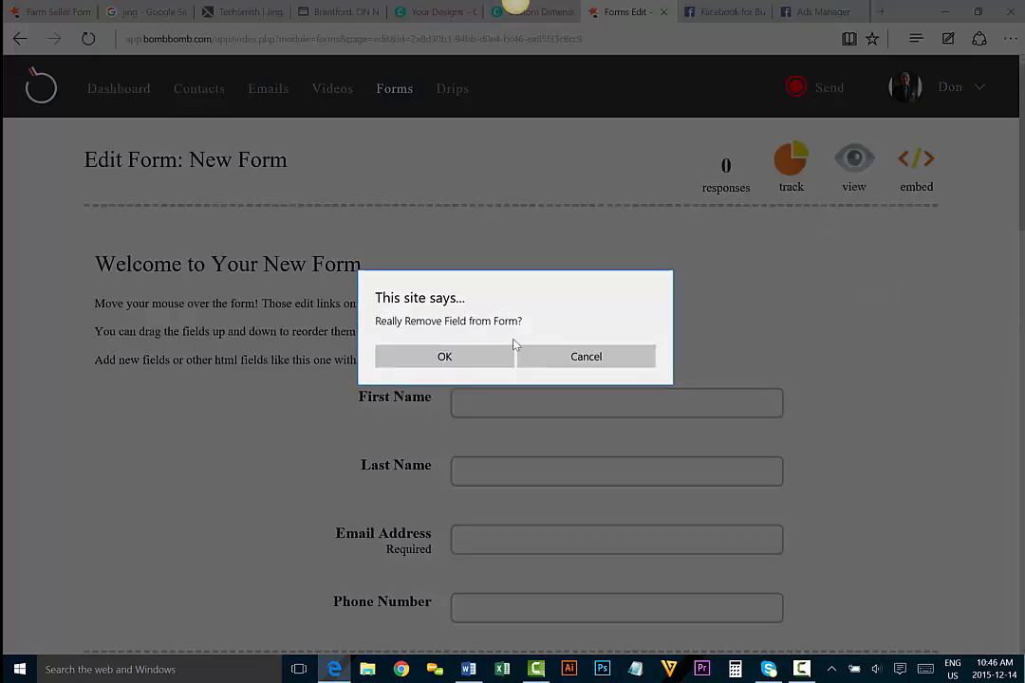
{"action": "left_click", "coordinate": [425, 365]}
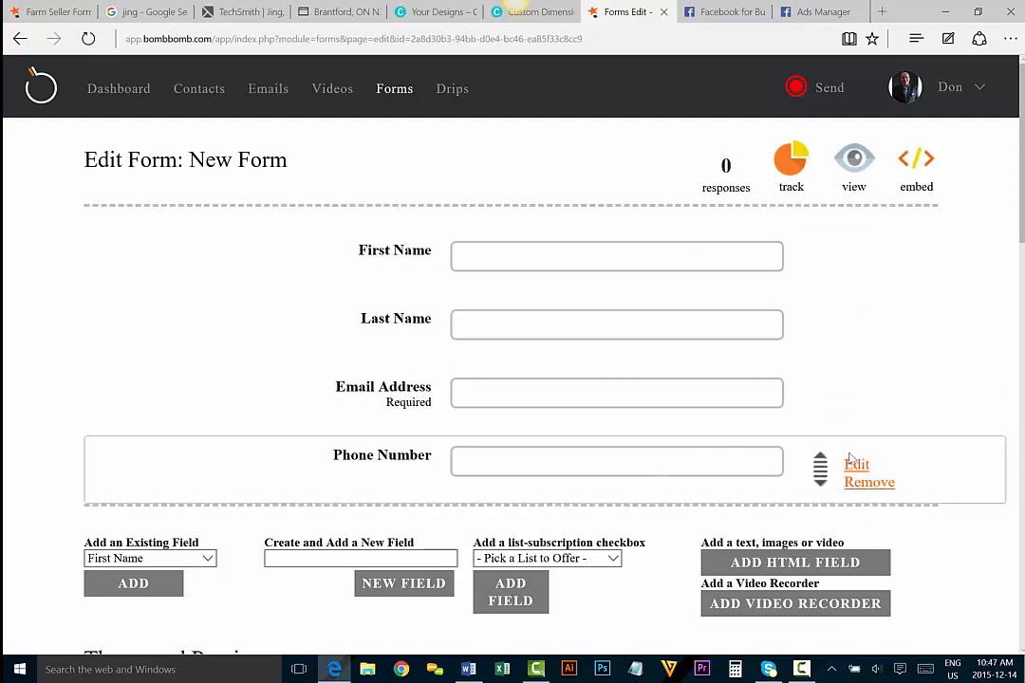
Make the Phone Number field required and save the field
{"action": "left_click", "coordinate": [854, 464]}
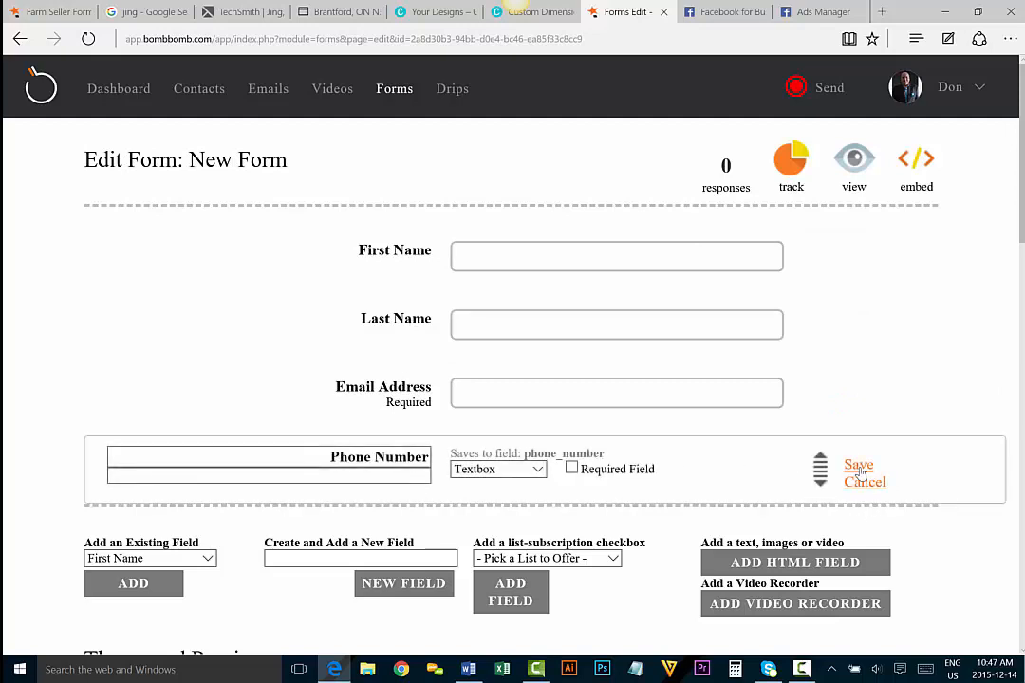
{"action": "left_click", "coordinate": [571, 469]}
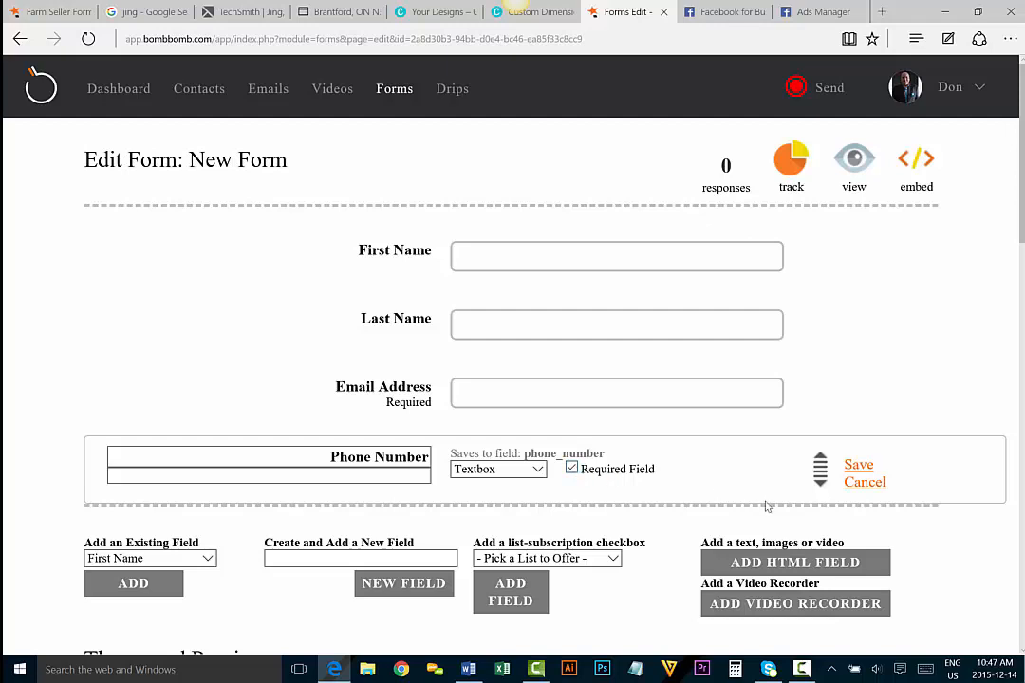
{"action": "left_click", "coordinate": [857, 466]}
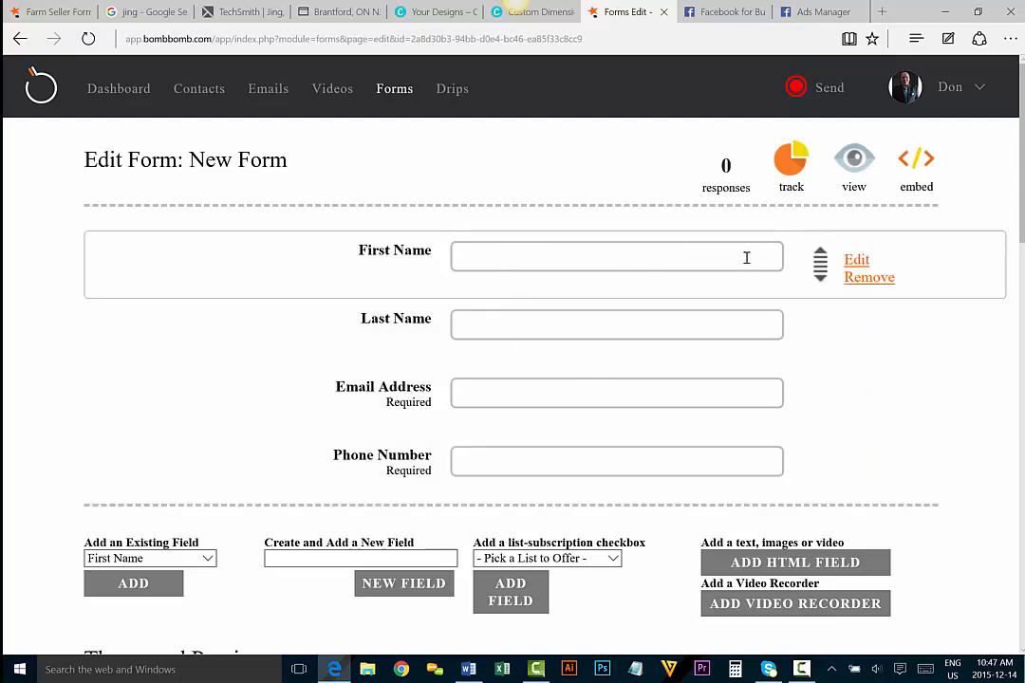
Make the First Name and Last Name fields required, saving each field
{"action": "left_click", "coordinate": [855, 262]}
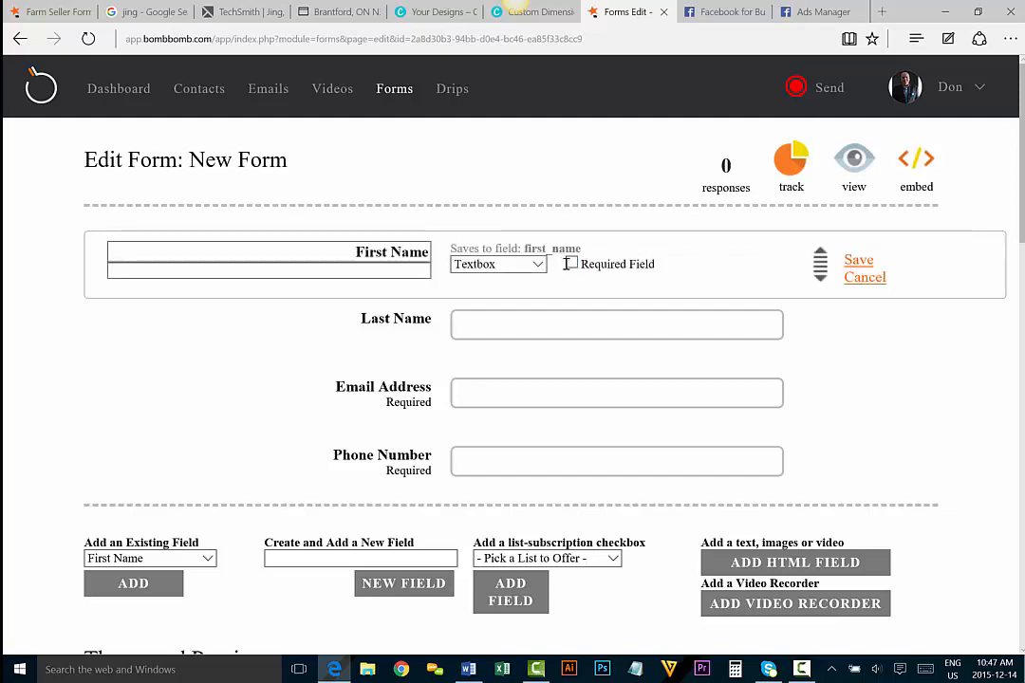
{"action": "left_click", "coordinate": [858, 262]}
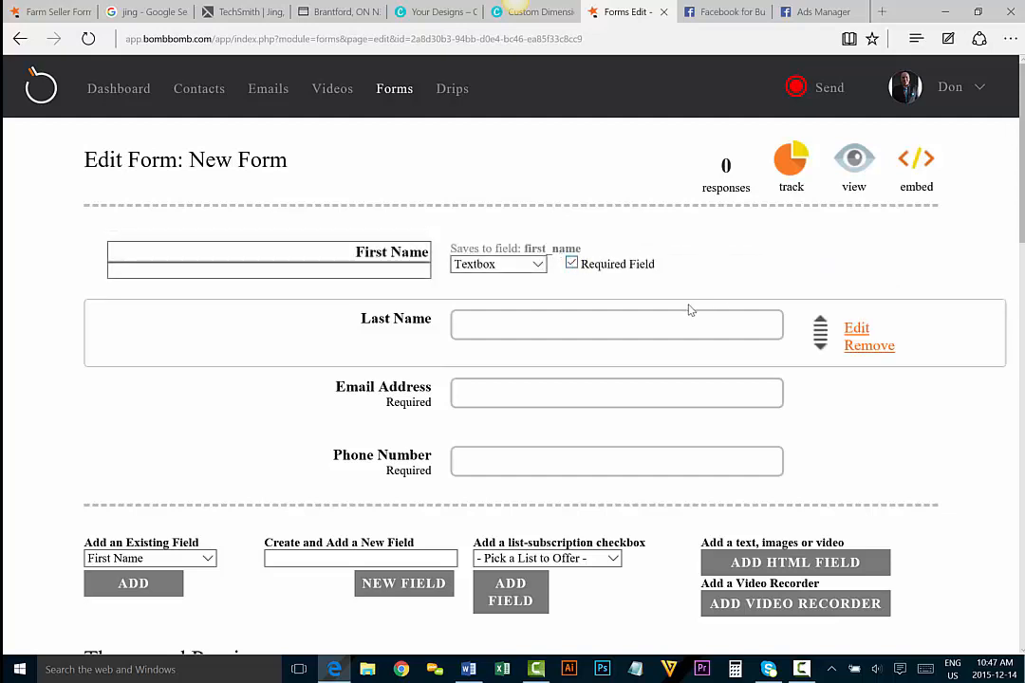
{"action": "left_click", "coordinate": [855, 328]}
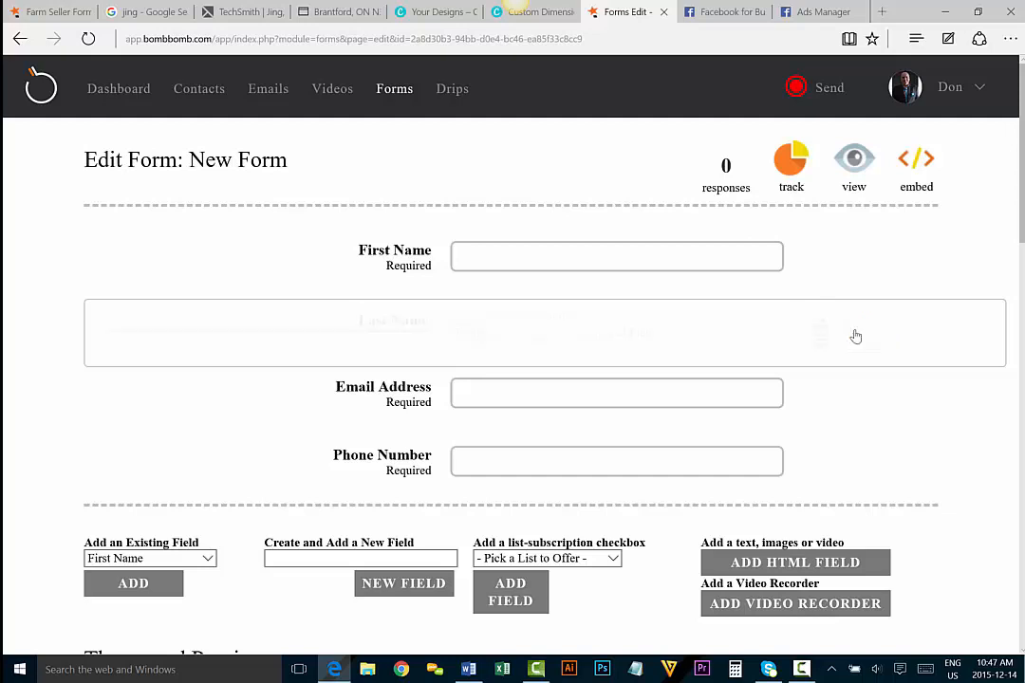
{"action": "left_click", "coordinate": [572, 331]}
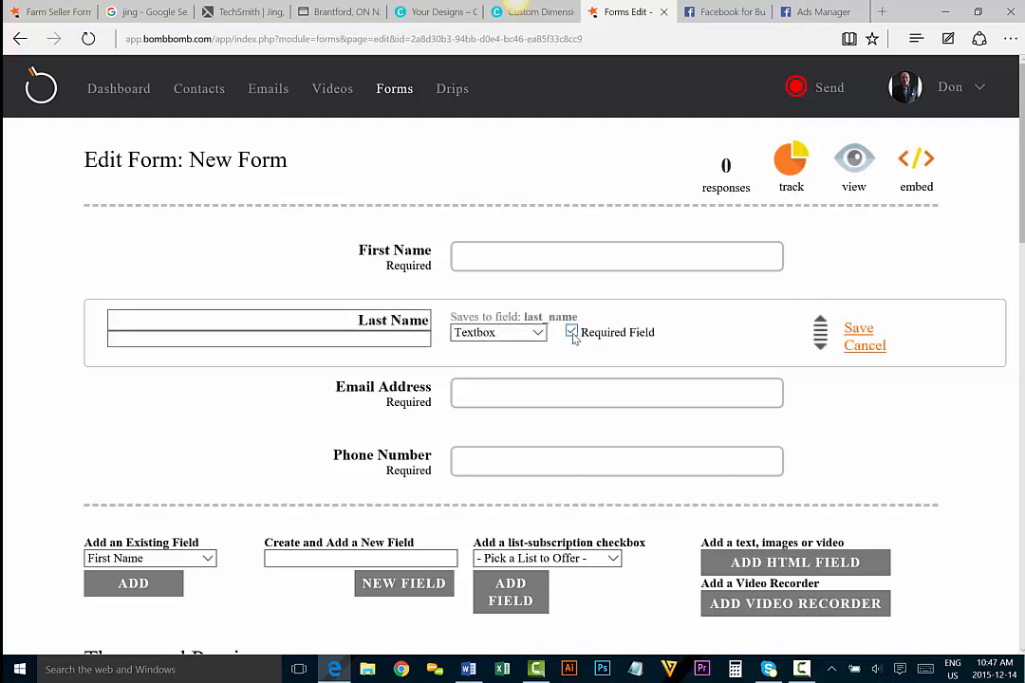
{"action": "left_click", "coordinate": [859, 330]}
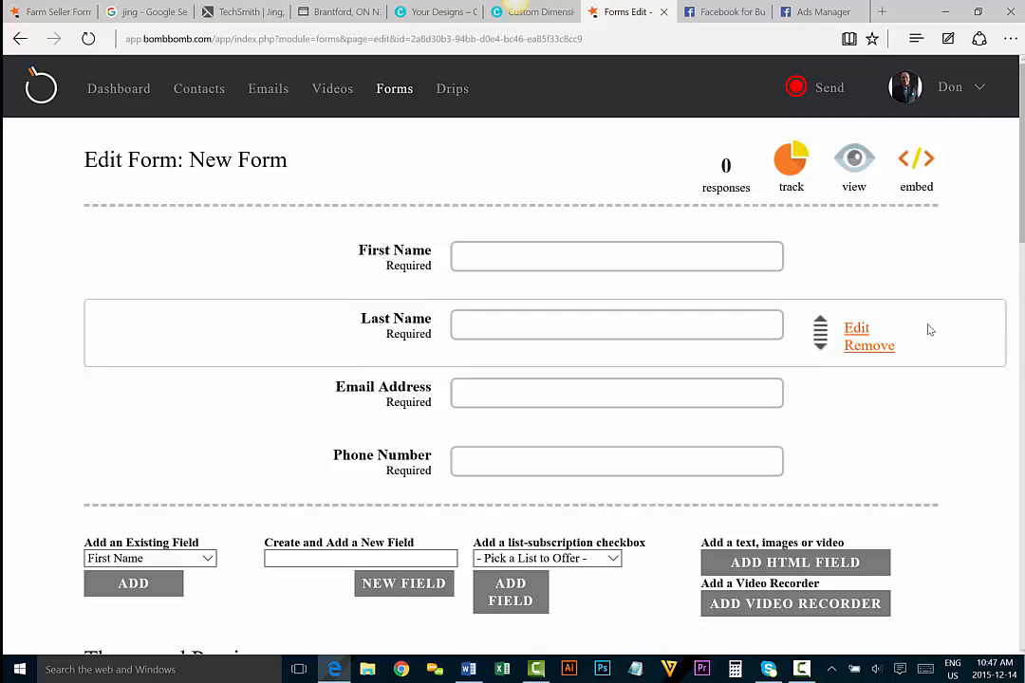
{"action": "scroll", "coordinate": [935, 313], "scroll_direction": "down", "scroll_amount": 2}
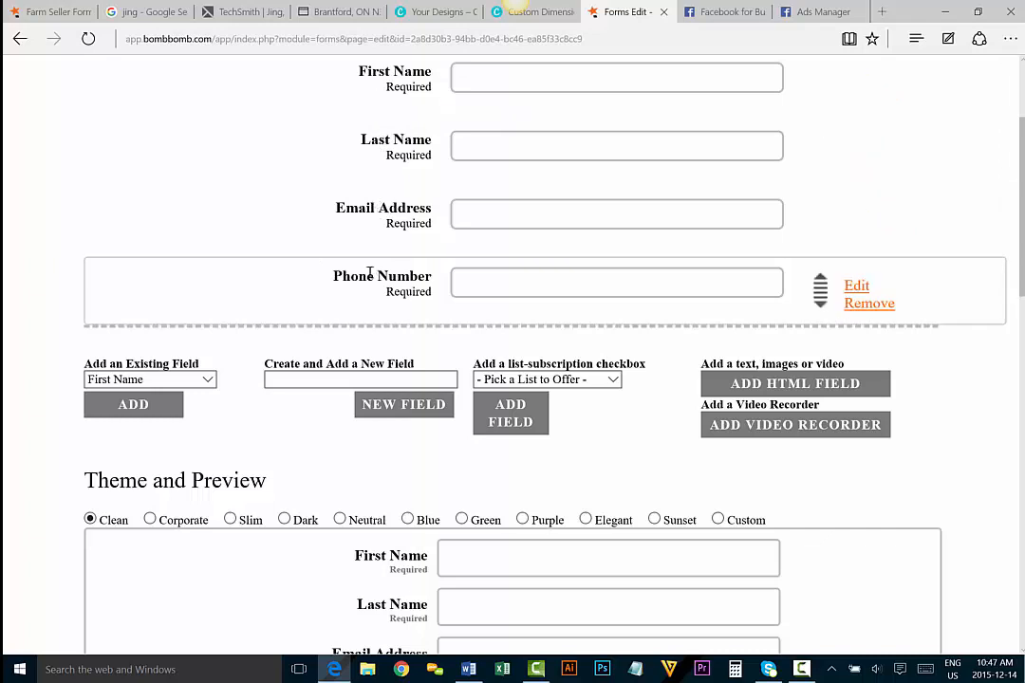
Create a new field named Comments and add it to the form
{"action": "left_click", "coordinate": [320, 379]}
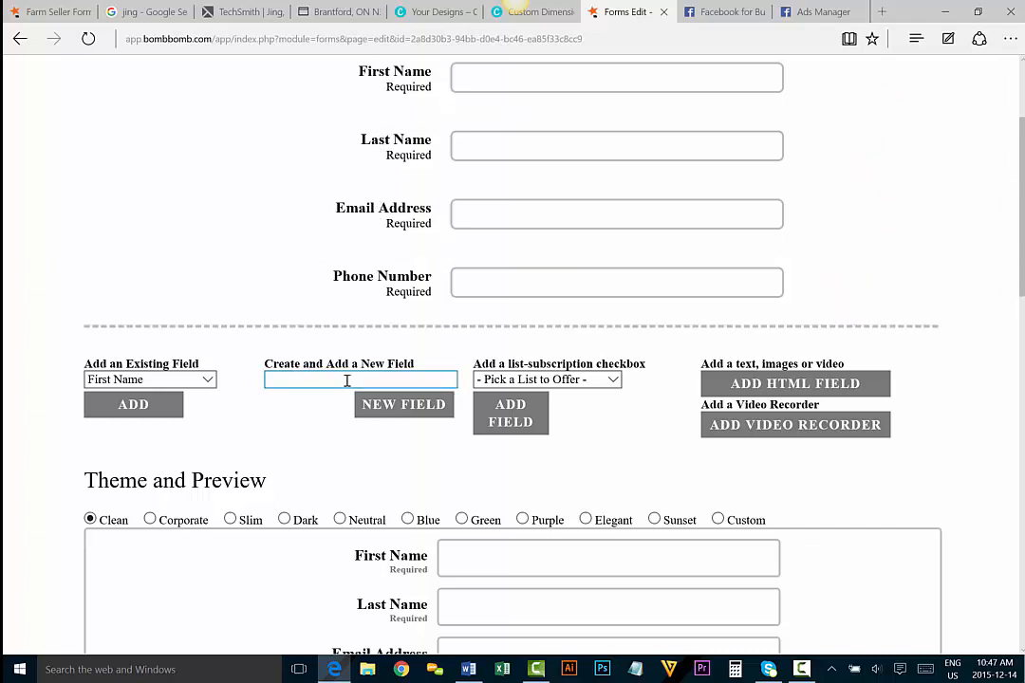
{"action": "left_click", "coordinate": [334, 380]}
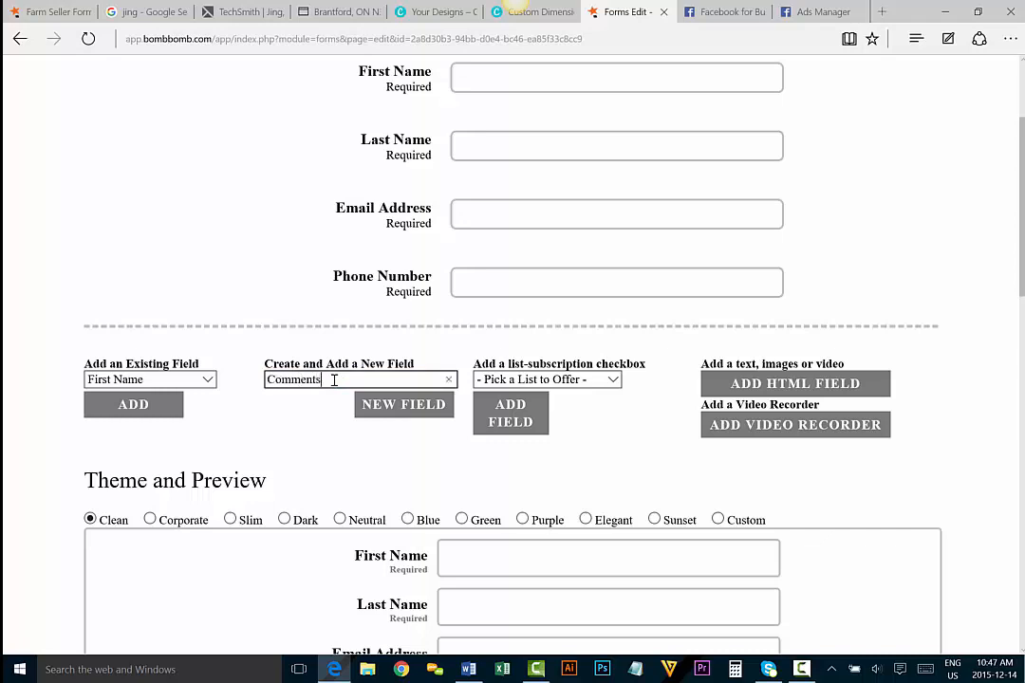
{"action": "left_click", "coordinate": [404, 408]}
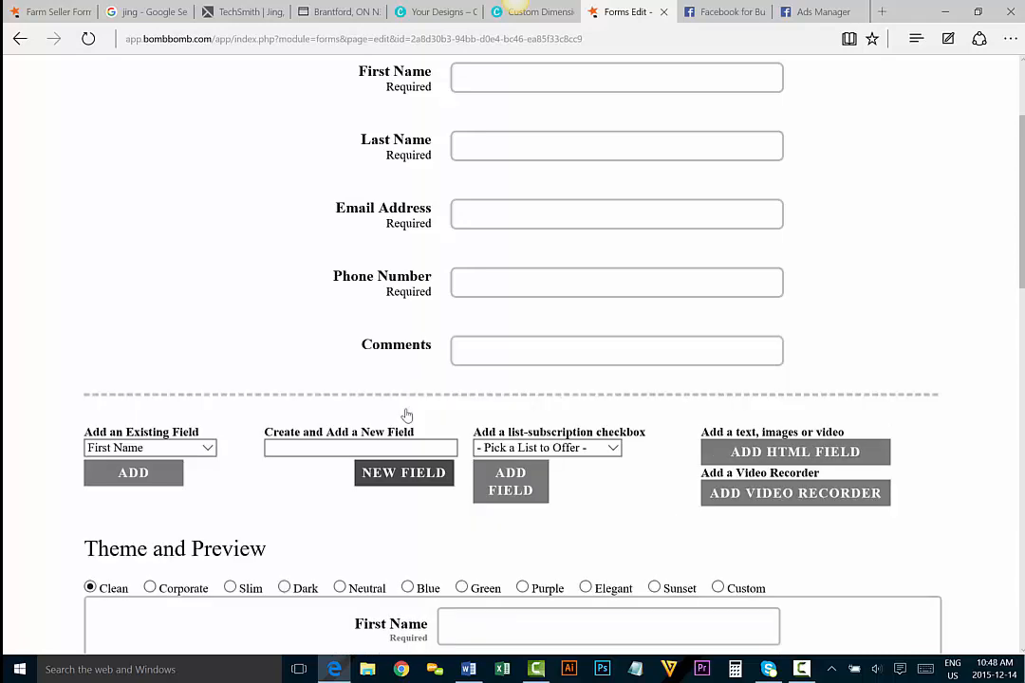
Change the Comments field type to Large Textbox and save the field
{"action": "mouse_move", "coordinate": [379, 360]}
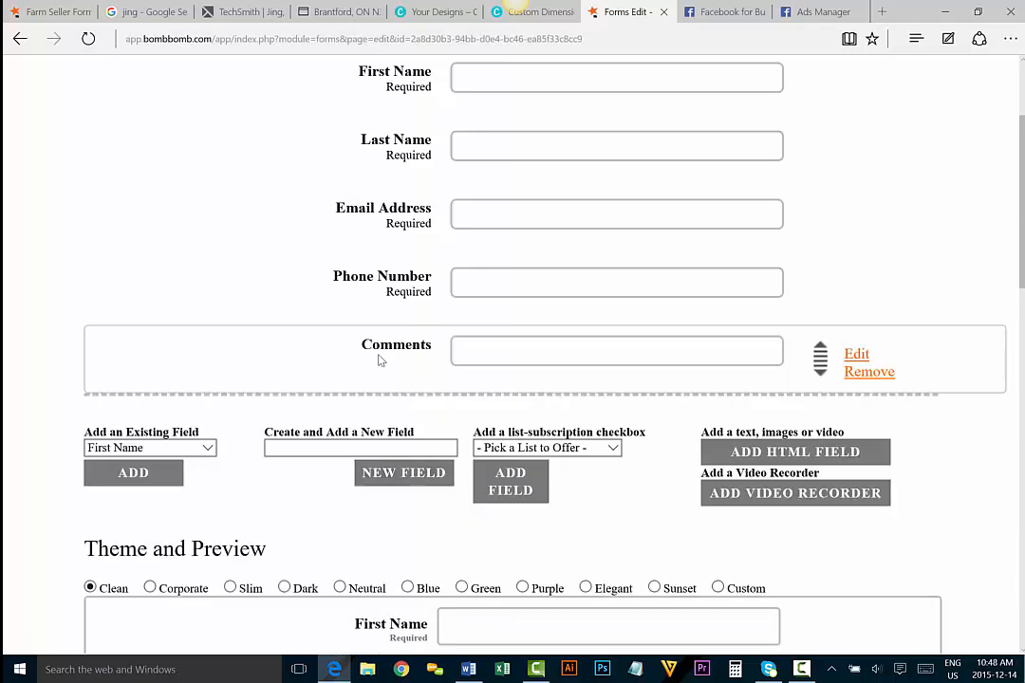
{"action": "left_click", "coordinate": [856, 355]}
{"action": "left_click", "coordinate": [487, 358]}
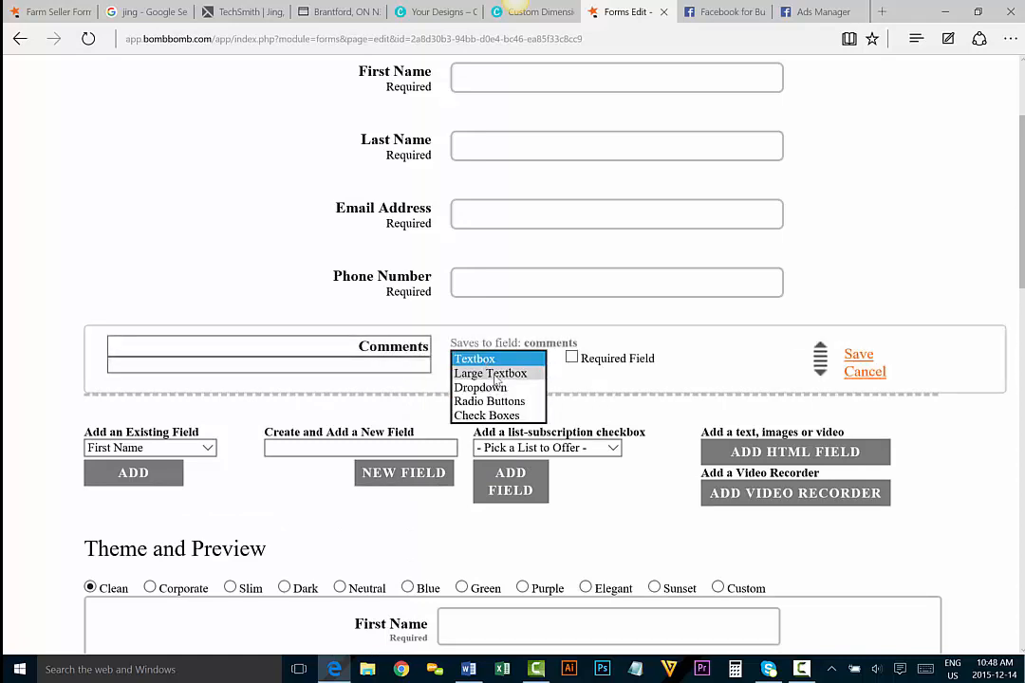
{"action": "left_click", "coordinate": [494, 375]}
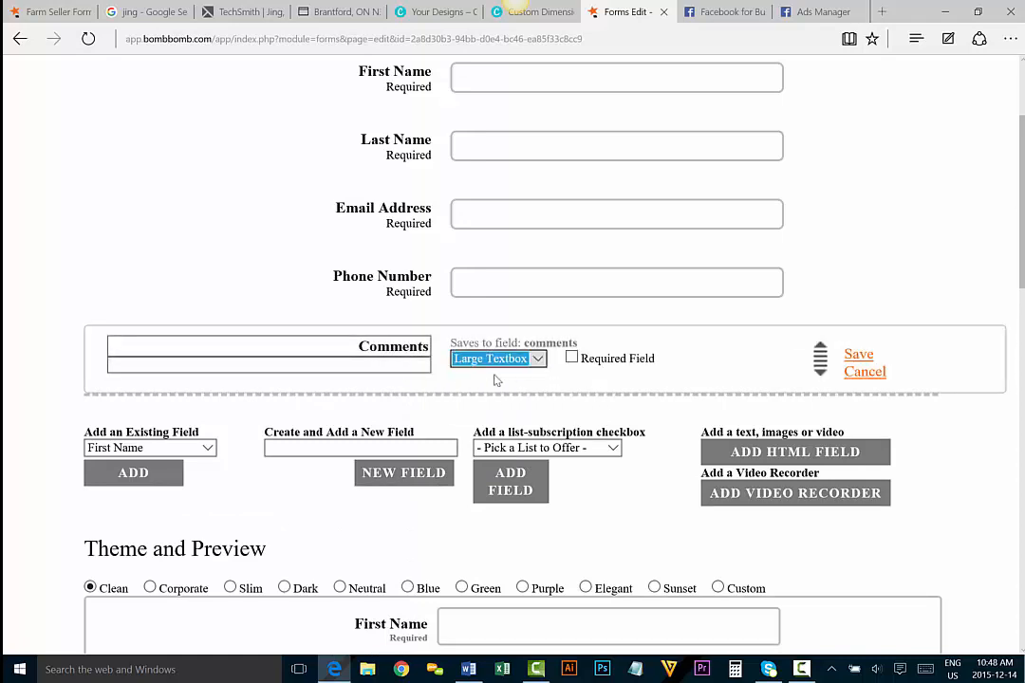
{"action": "left_click", "coordinate": [850, 356]}
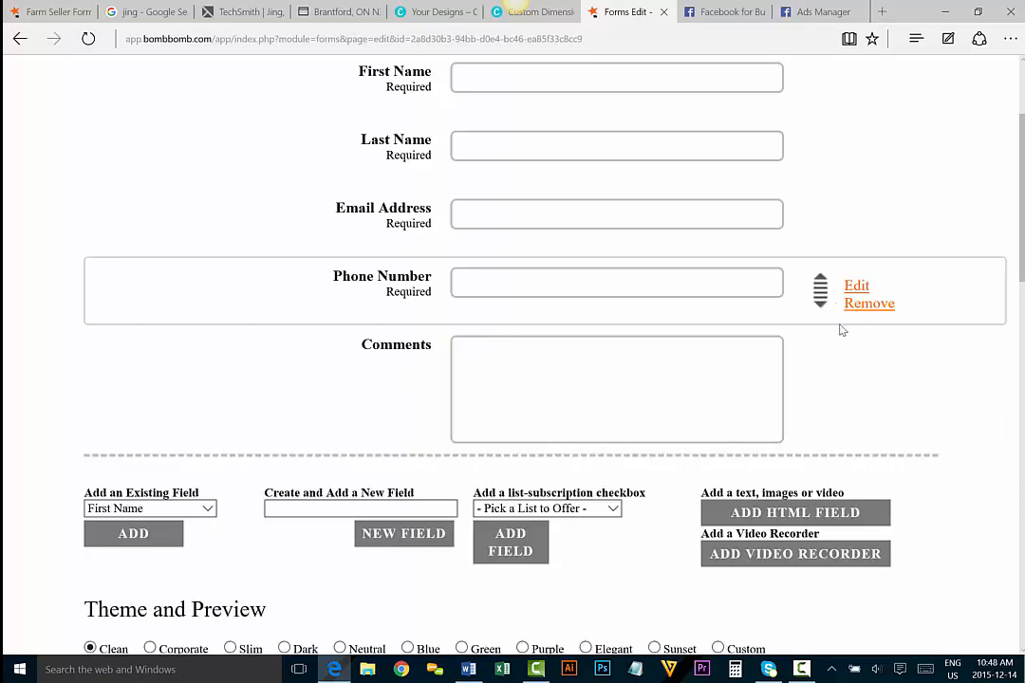
Move the Comments field to the beginning of the form, above First Name
{"action": "left_click_drag", "start_coordinate": [819, 358], "coordinate": [822, 394]}
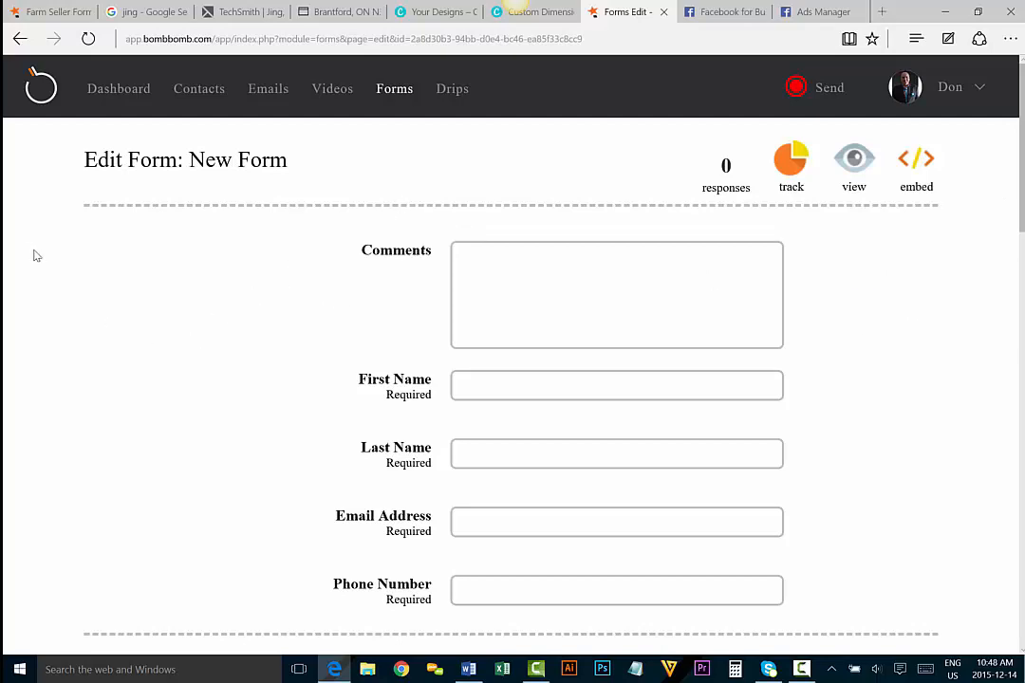
{"action": "scroll", "coordinate": [36, 255], "scroll_direction": "down", "scroll_amount": 3}
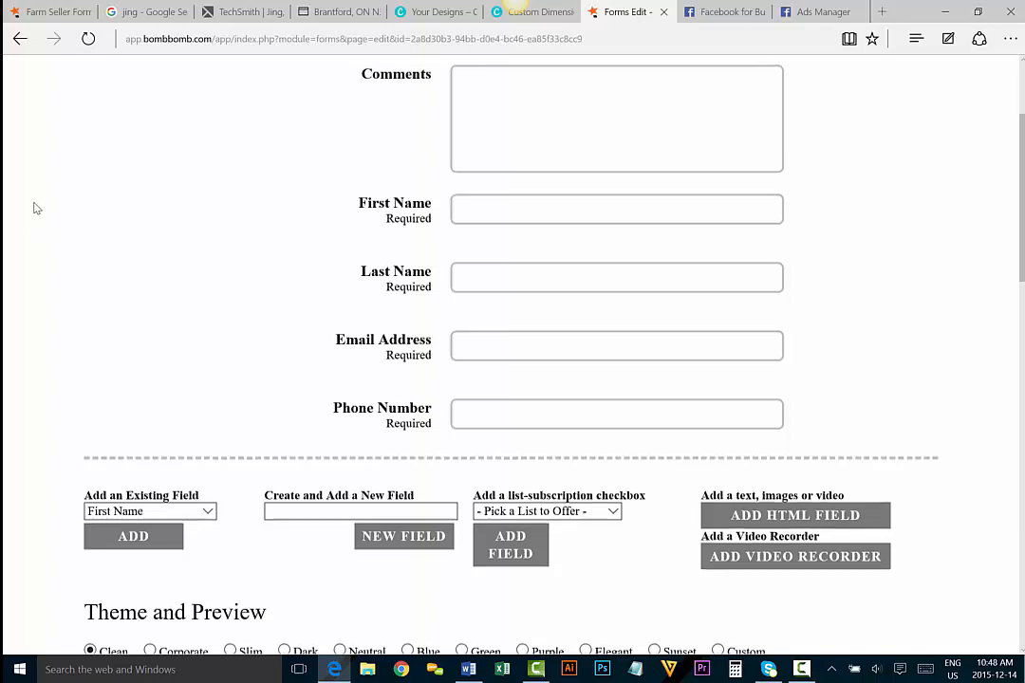
{"action": "scroll", "coordinate": [33, 206], "scroll_direction": "up", "scroll_amount": 3}
Switch to the Word document and review the contact line and the Henderson Survey owners text down to the contact details
{"action": "left_click", "coordinate": [468, 669]}
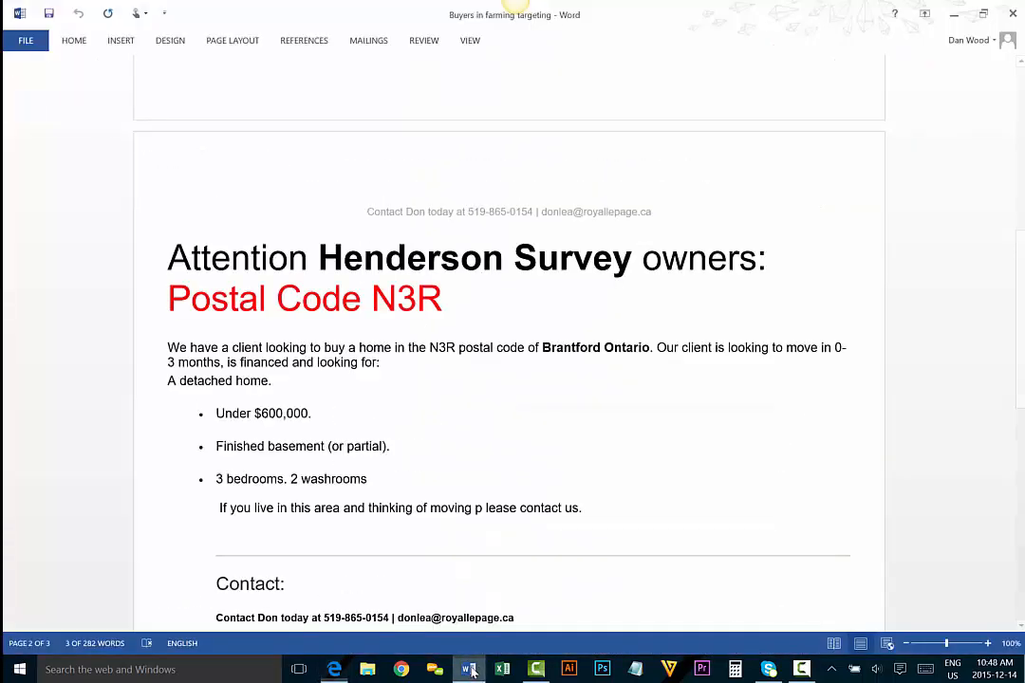
{"action": "left_click", "coordinate": [497, 434]}
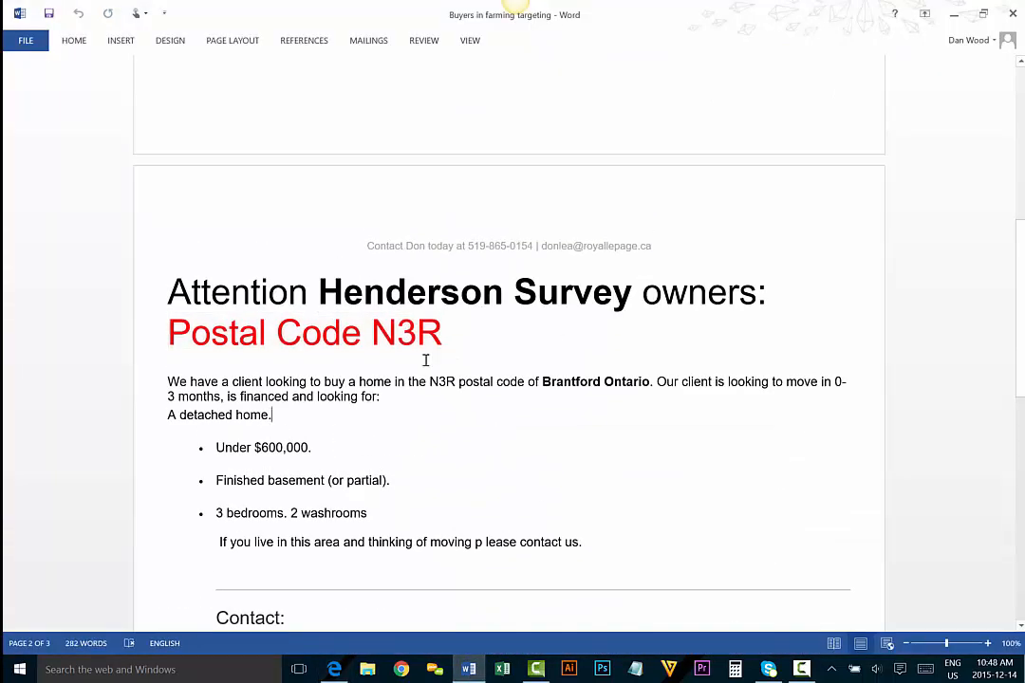
{"action": "double_click", "coordinate": [369, 246]}
{"action": "left_click_drag", "start_coordinate": [454, 251], "coordinate": [658, 254]}
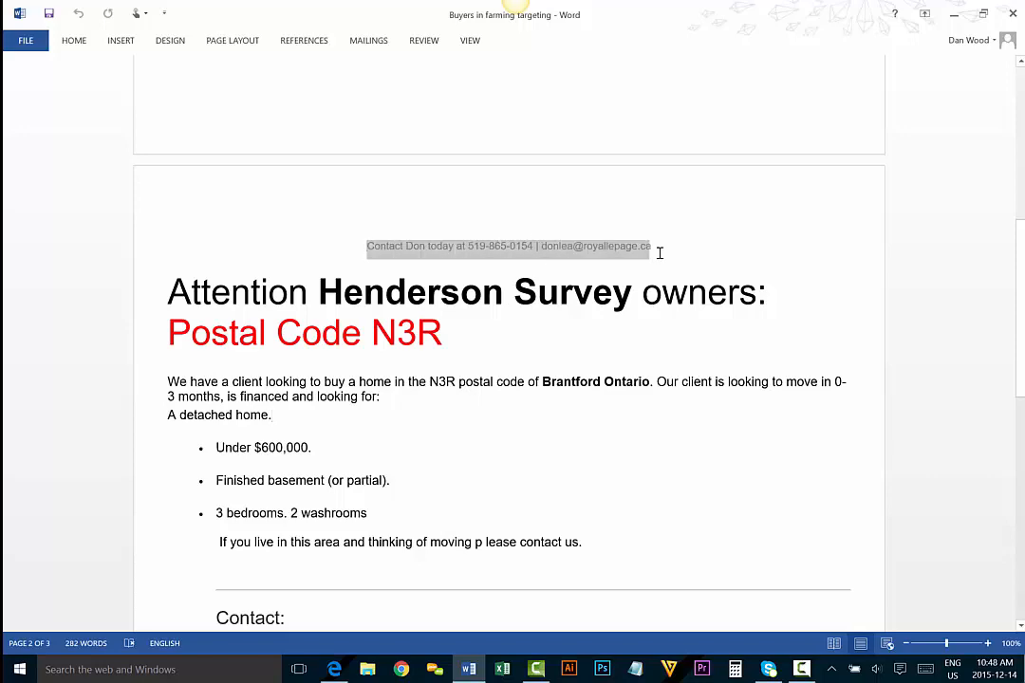
{"action": "left_click", "coordinate": [472, 320]}
{"action": "scroll", "coordinate": [472, 321], "scroll_direction": "down", "scroll_amount": 3}
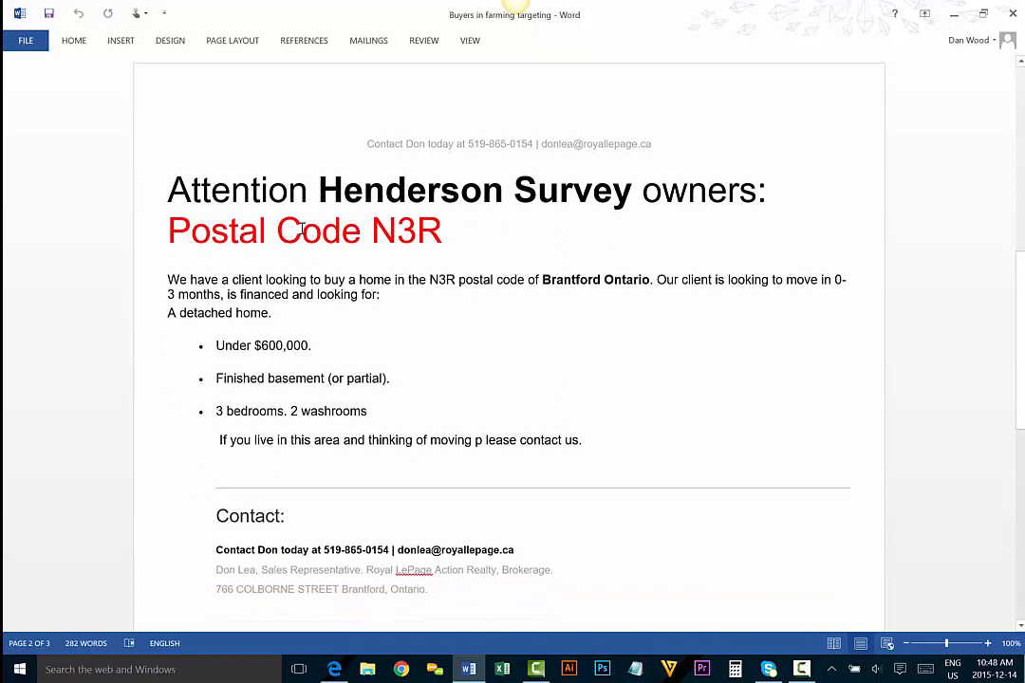
{"action": "left_click_drag", "start_coordinate": [169, 189], "coordinate": [581, 361]}
{"action": "scroll", "coordinate": [464, 291], "scroll_direction": "down", "scroll_amount": 3}
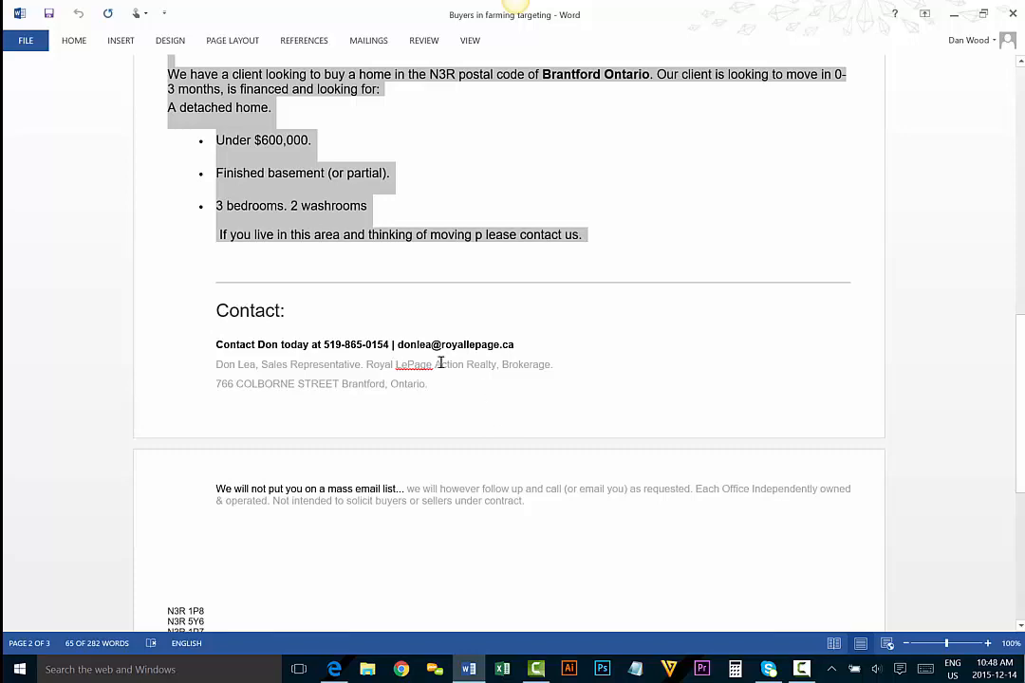
Copy the grey contact line above the "Attention Henderson Survey owners" heading
{"action": "scroll", "coordinate": [439, 363], "scroll_direction": "up", "scroll_amount": 8}
{"action": "left_click", "coordinate": [394, 206]}
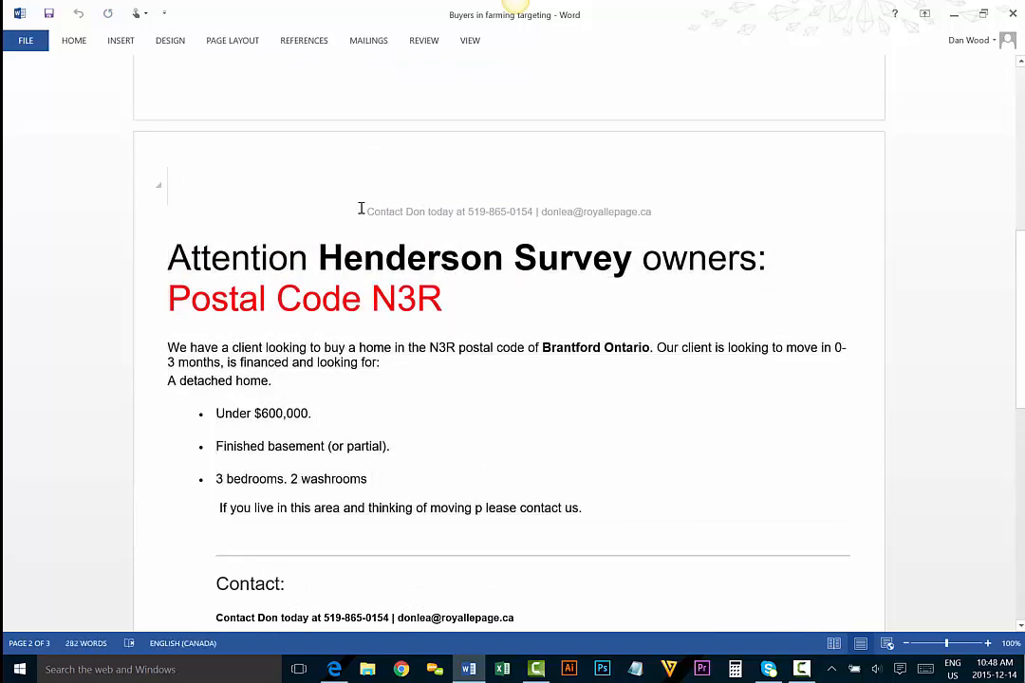
{"action": "left_click_drag", "start_coordinate": [361, 209], "coordinate": [653, 211]}
{"action": "key", "text": "ctrl+c"}
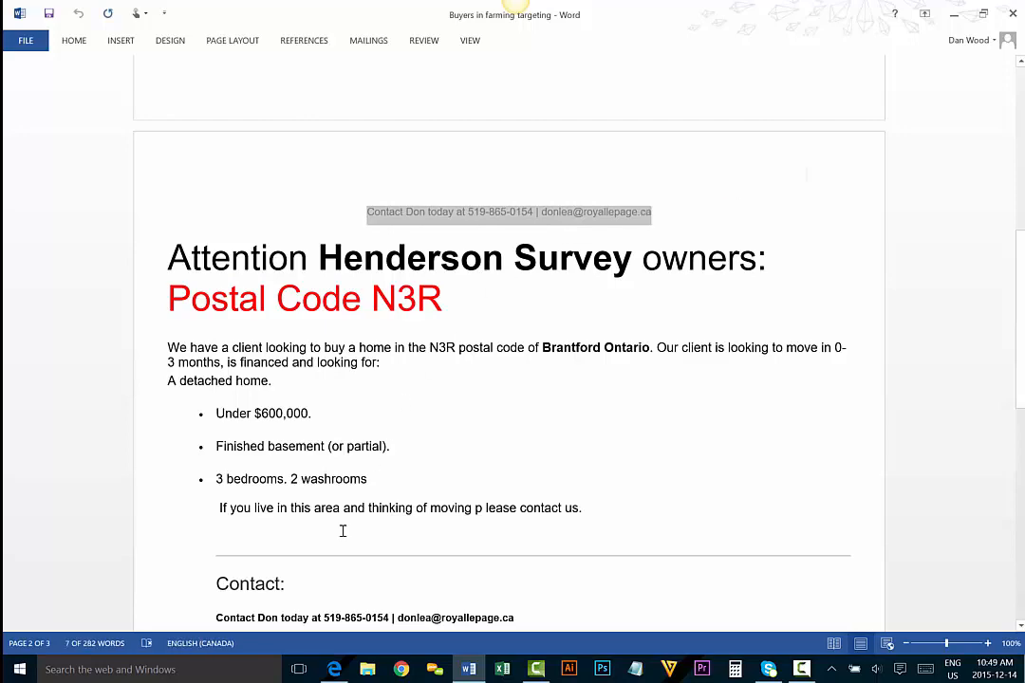
Switch back to the BombBomb form, add an HTML field, and replace its placeholder text with the copied contact line
{"action": "left_click", "coordinate": [334, 669]}
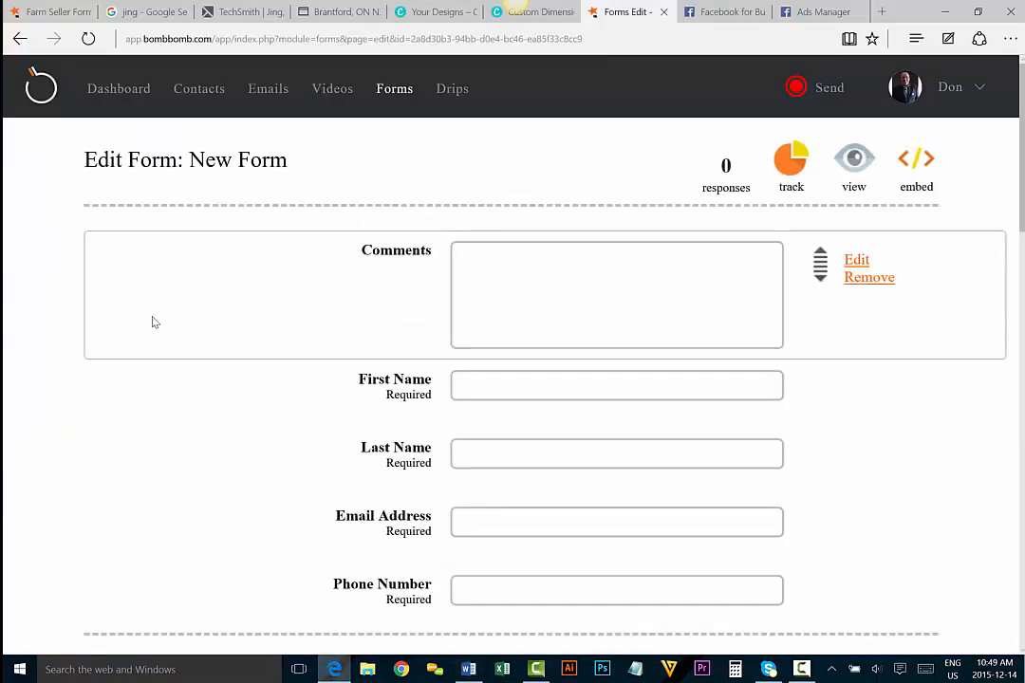
{"action": "scroll", "coordinate": [152, 323], "scroll_direction": "down", "scroll_amount": 5}
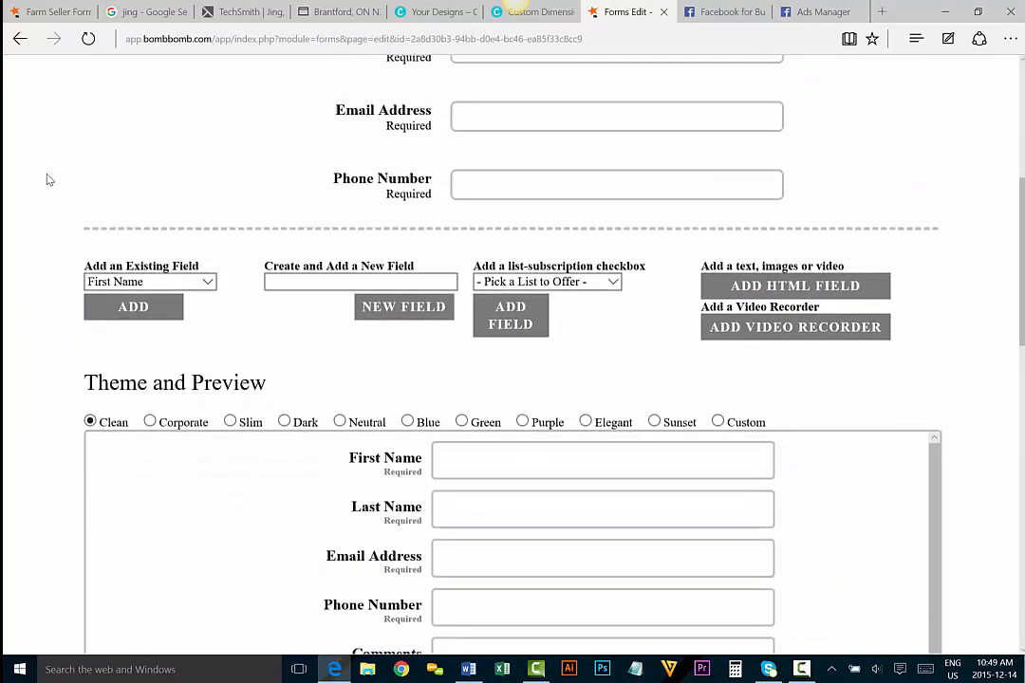
{"action": "scroll", "coordinate": [47, 180], "scroll_direction": "up", "scroll_amount": 1}
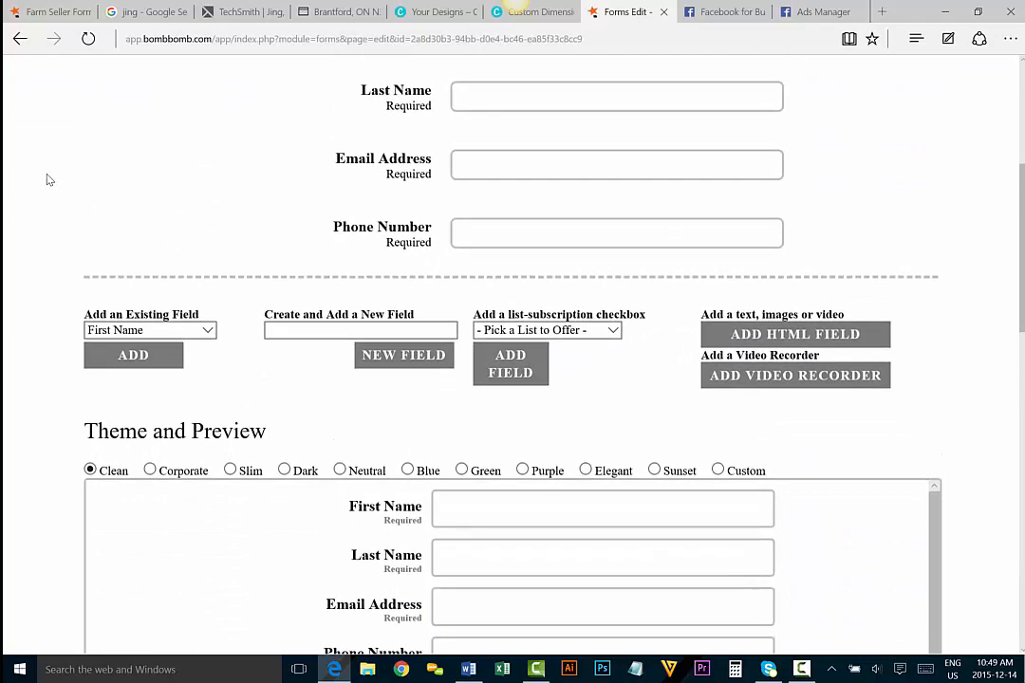
{"action": "left_click", "coordinate": [786, 338]}
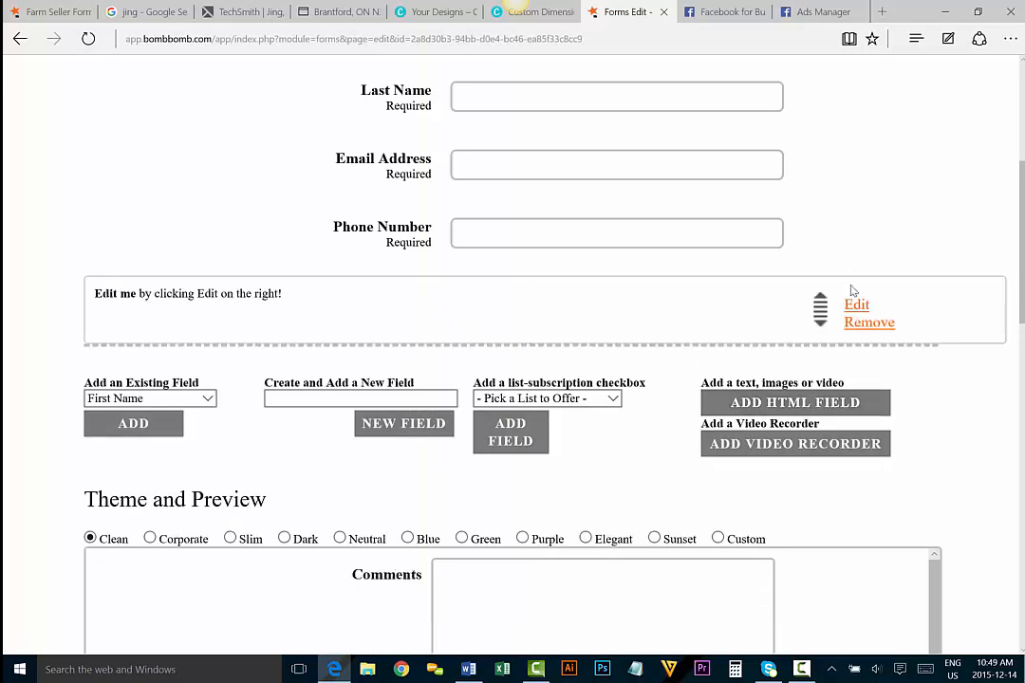
{"action": "left_click", "coordinate": [857, 306]}
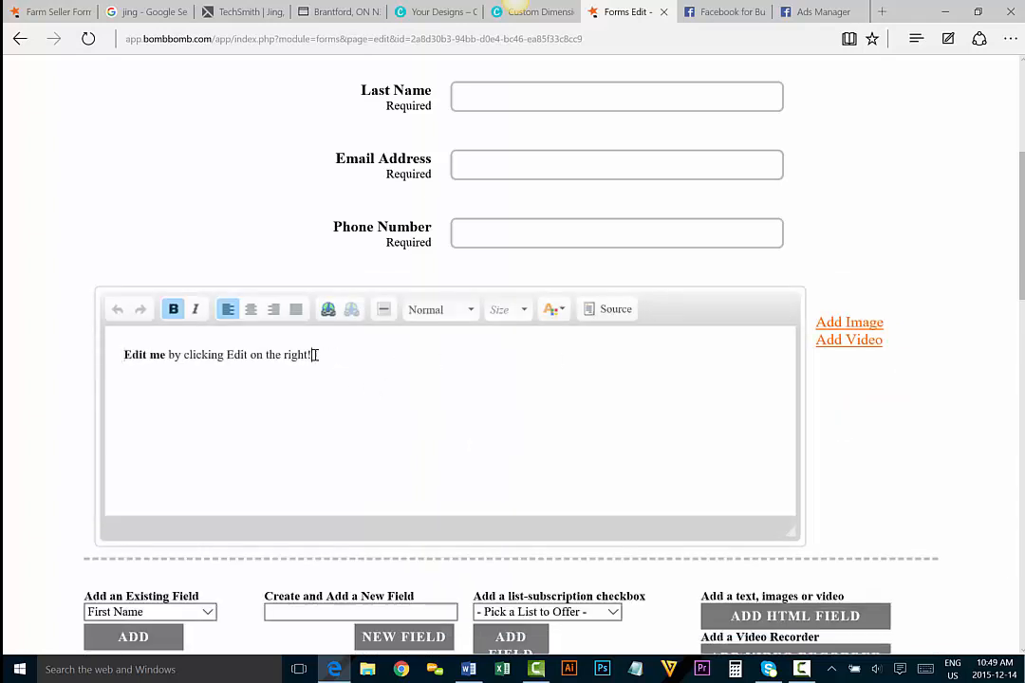
{"action": "left_click_drag", "start_coordinate": [315, 354], "coordinate": [127, 340]}
{"action": "key", "text": "ctrl+v"}
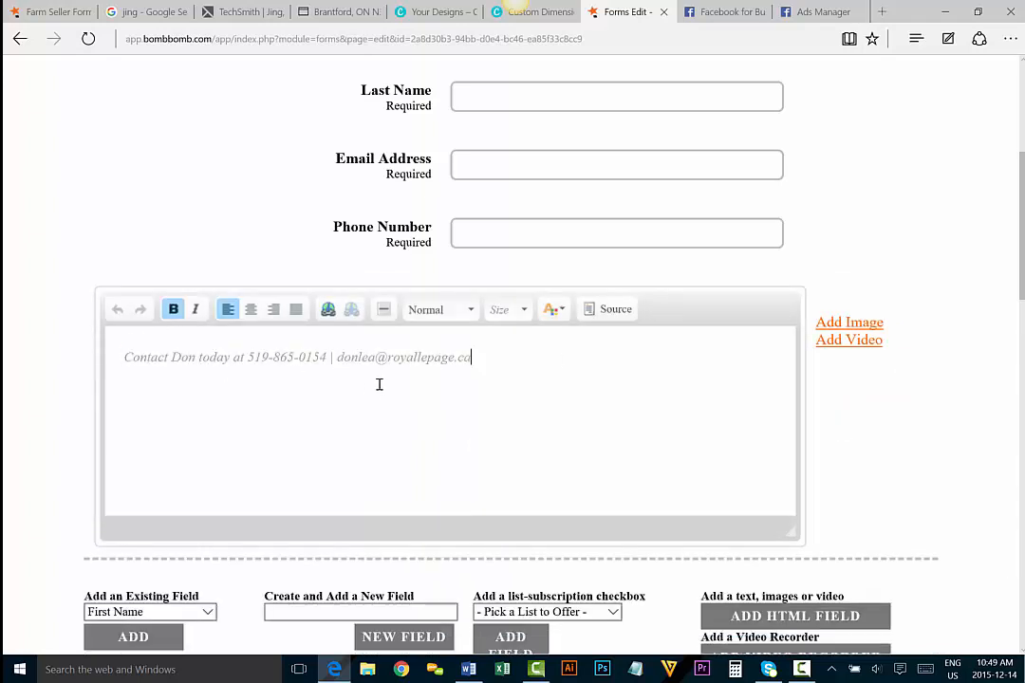
Center the contact line in the HTML field and add a blank line above and below it
{"action": "triple_click", "coordinate": [483, 358]}
{"action": "left_click", "coordinate": [250, 309]}
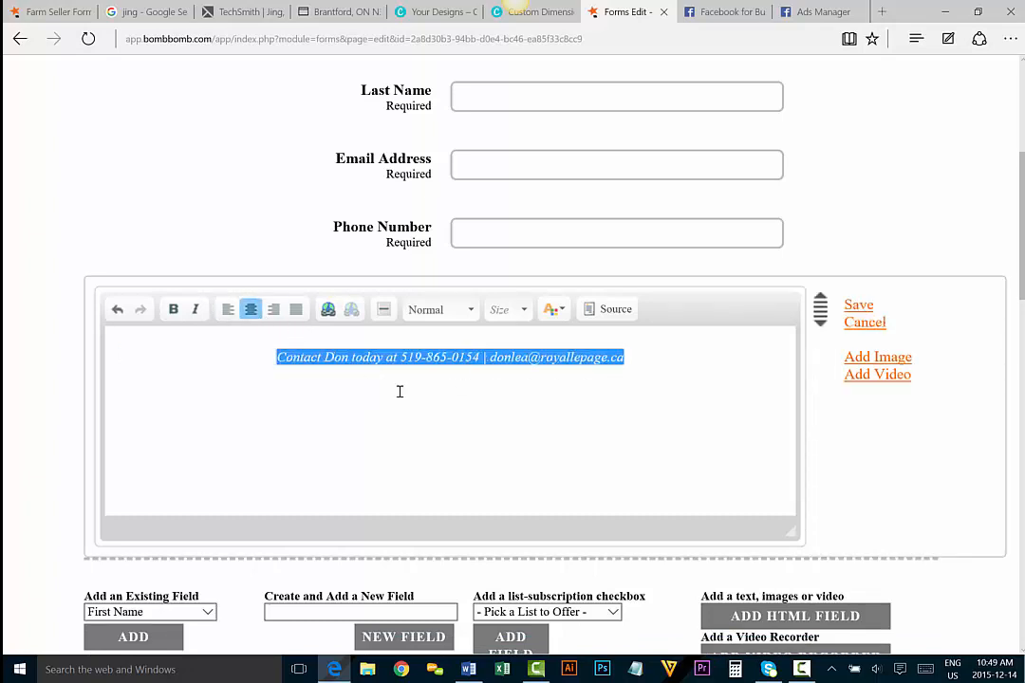
{"action": "left_click", "coordinate": [316, 356]}
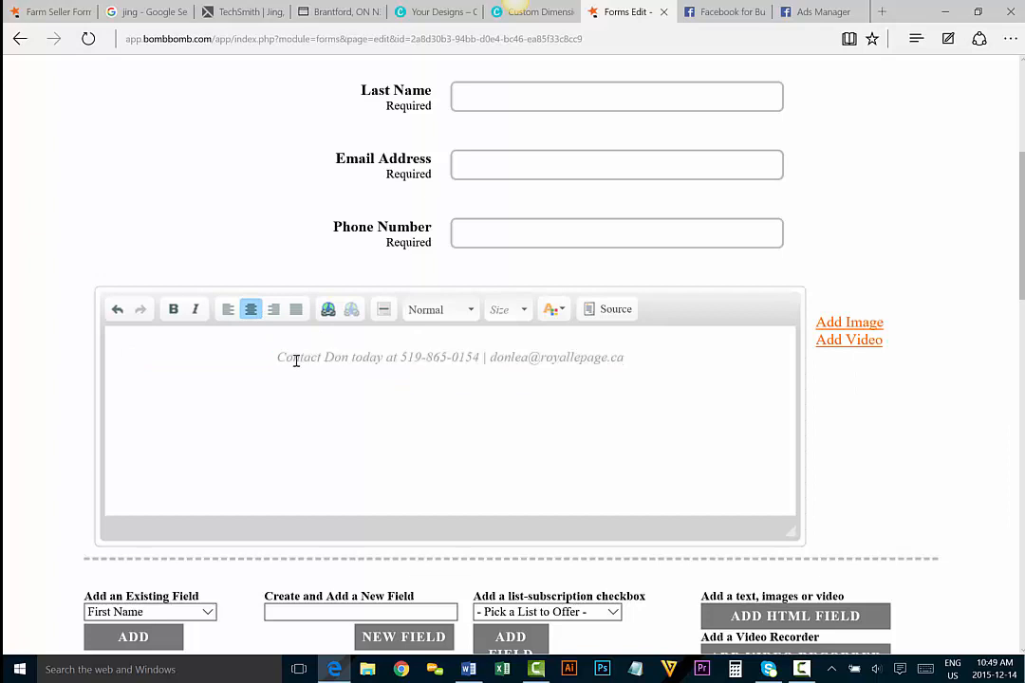
{"action": "left_click", "coordinate": [272, 357]}
{"action": "key", "text": "Return"}
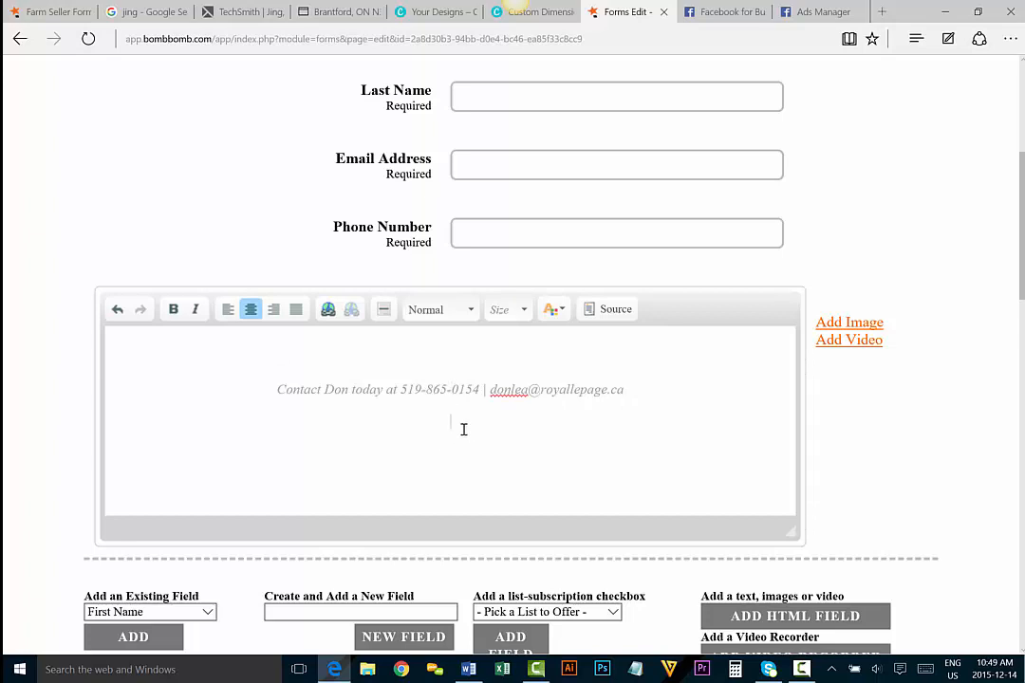
Save the contact line block and move it to the beginning of the form, above Comments
{"action": "mouse_move", "coordinate": [840, 359]}
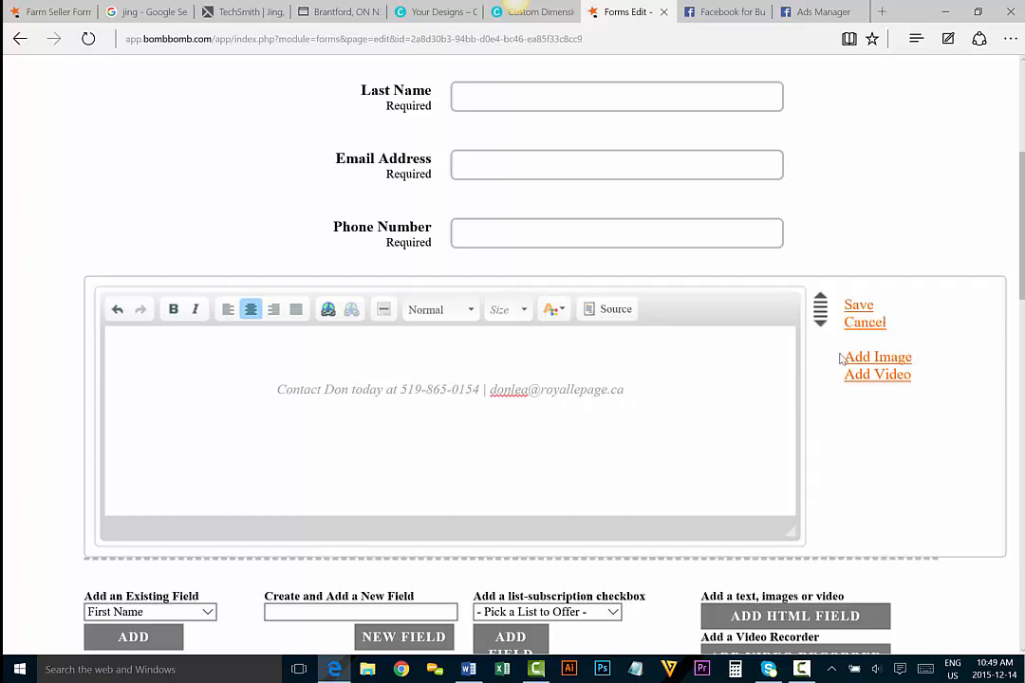
{"action": "left_click", "coordinate": [857, 305]}
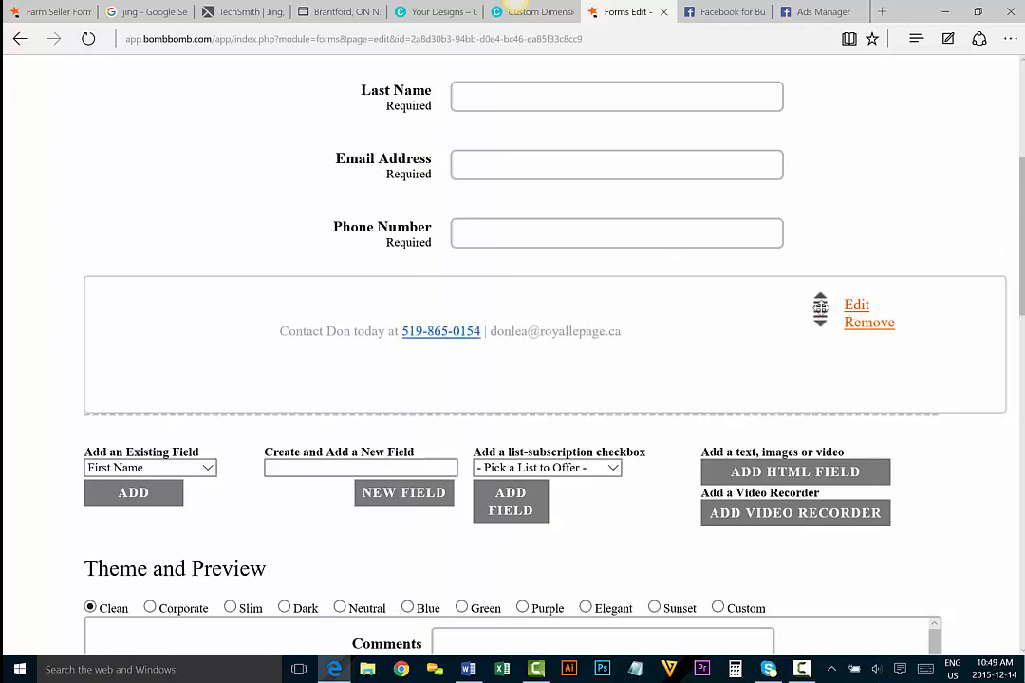
{"action": "left_click_drag", "start_coordinate": [820, 309], "coordinate": [814, 160]}
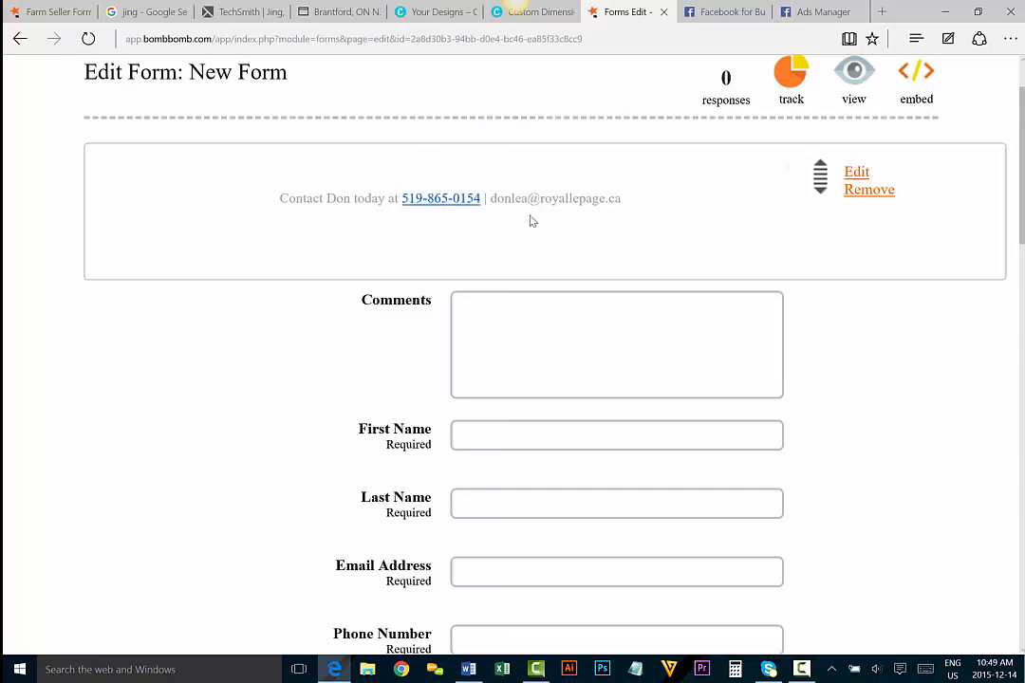
Add another HTML field below Phone Number and delete its placeholder text in the editor
{"action": "scroll", "coordinate": [286, 354], "scroll_direction": "down", "scroll_amount": 3}
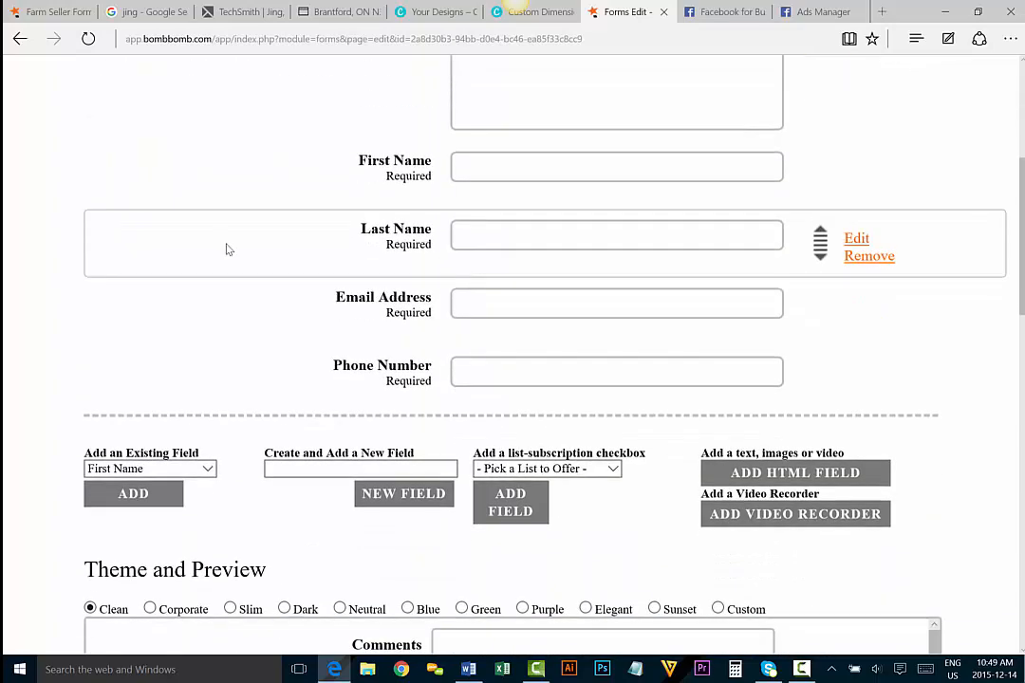
{"action": "left_click", "coordinate": [775, 479]}
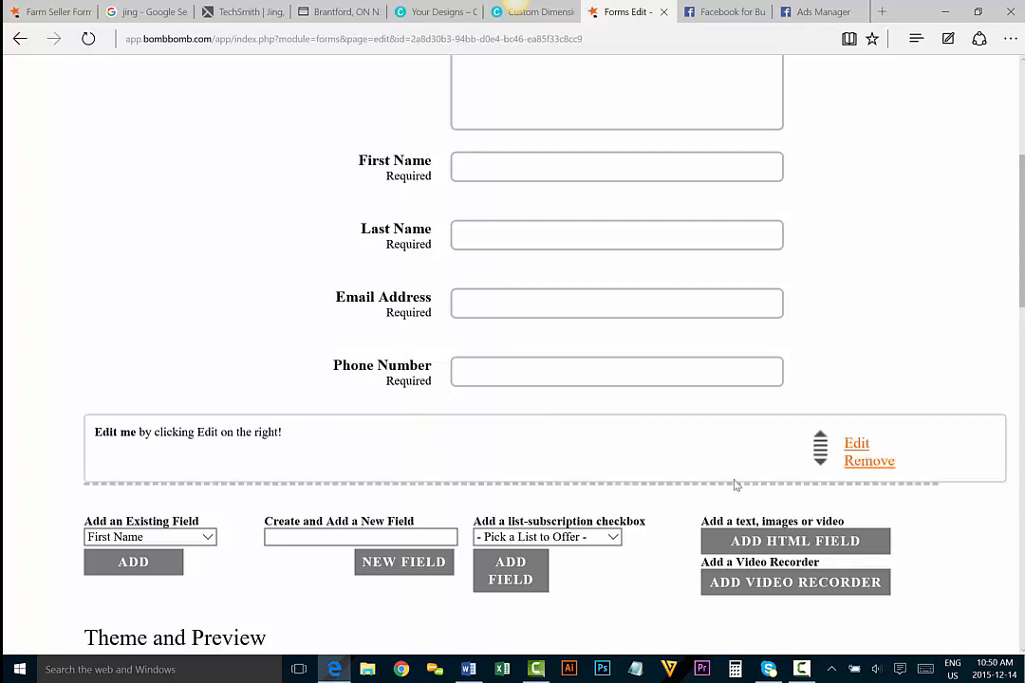
{"action": "left_click", "coordinate": [856, 443]}
{"action": "left_click", "coordinate": [201, 492]}
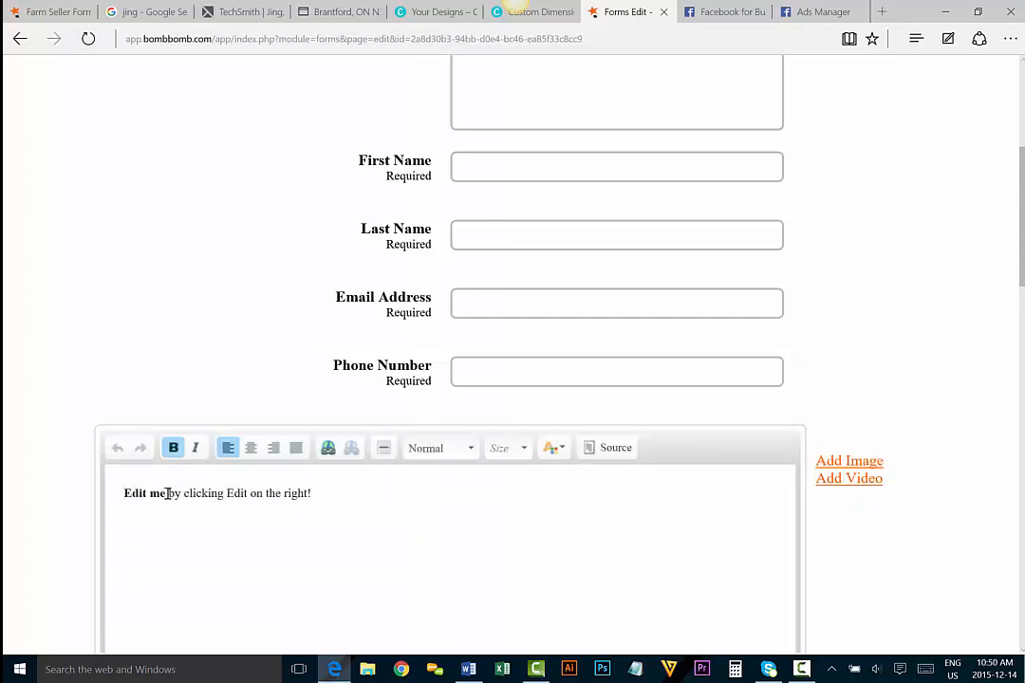
{"action": "left_click_drag", "start_coordinate": [323, 492], "coordinate": [150, 493]}
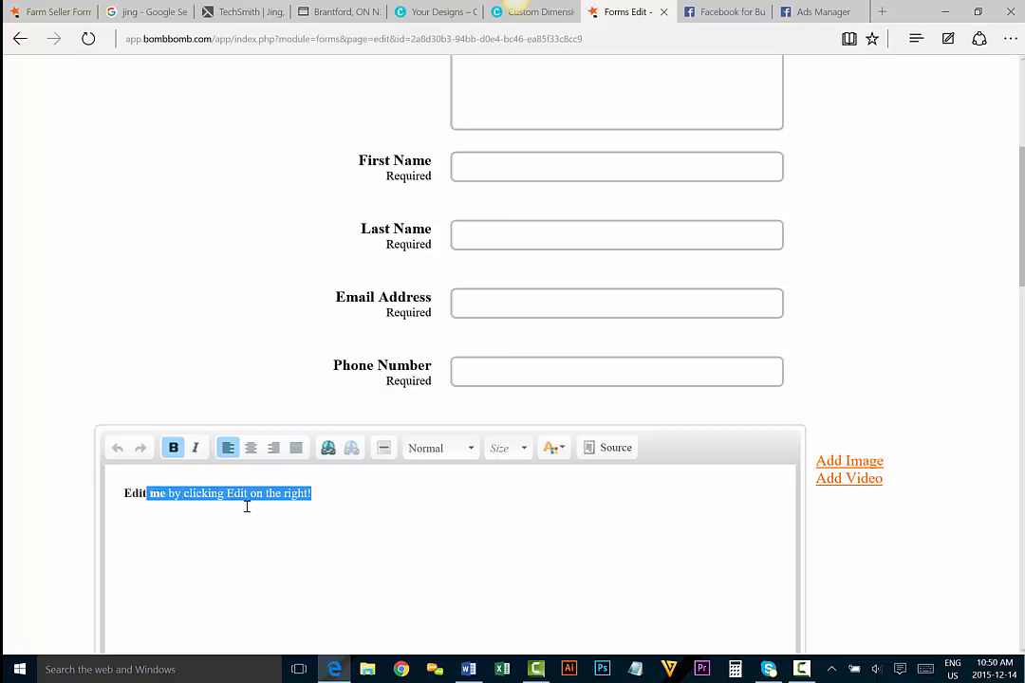
{"action": "key", "text": "BackSpace"}
{"action": "key", "text": "BackSpace"}
{"action": "key", "text": "BackSpace"}
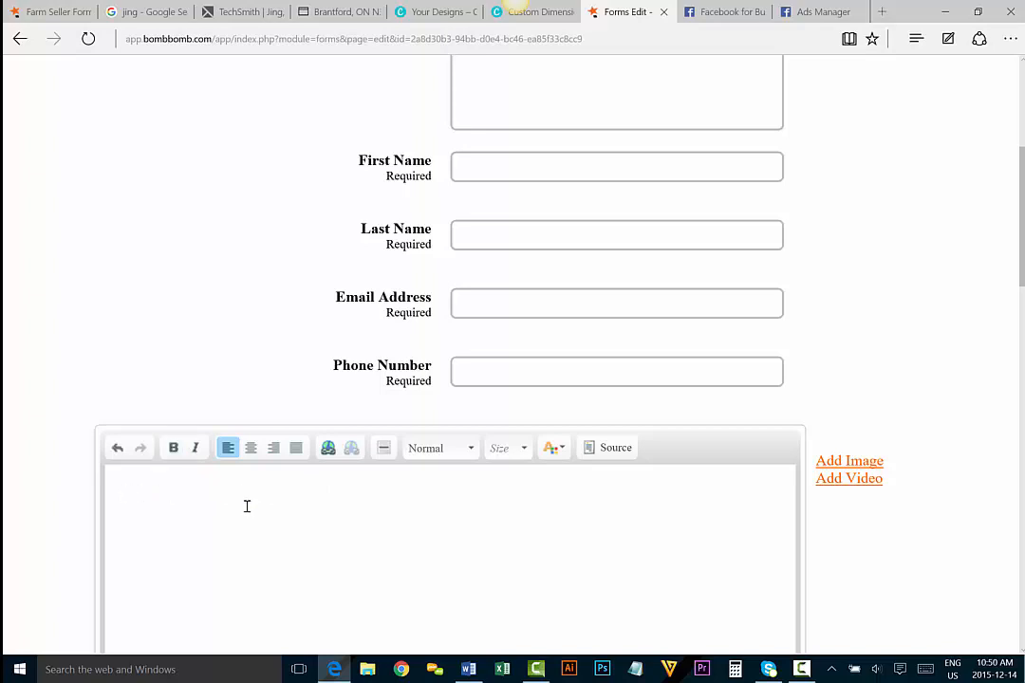
Upload the Henderson Survey (1) PNG file from the Downloads folder to the form's image library
{"action": "mouse_move", "coordinate": [806, 480]}
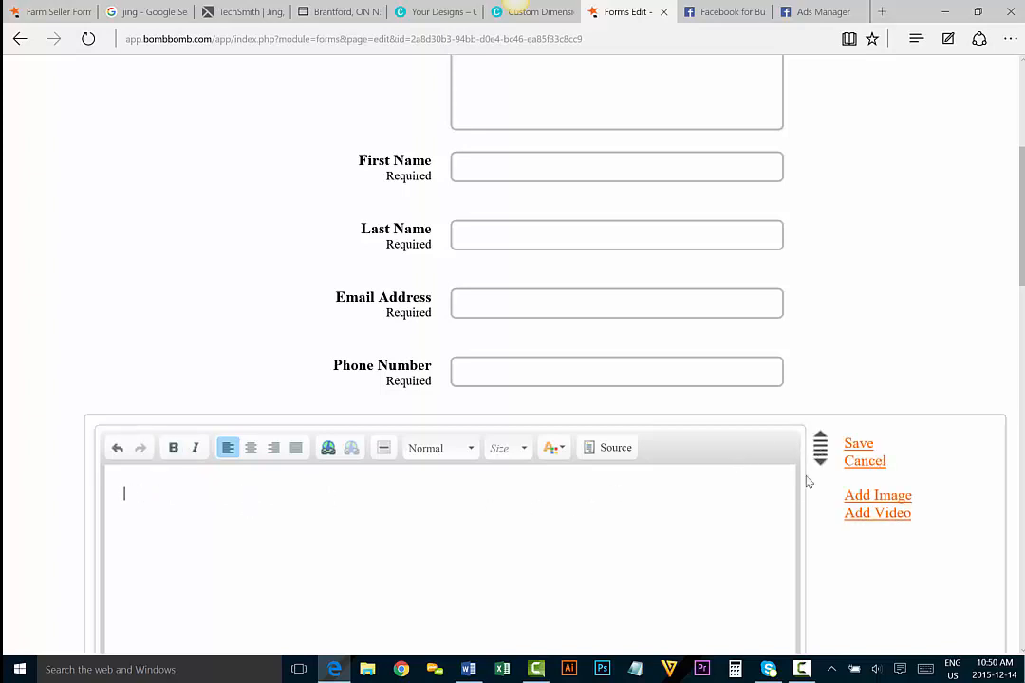
{"action": "left_click", "coordinate": [871, 501]}
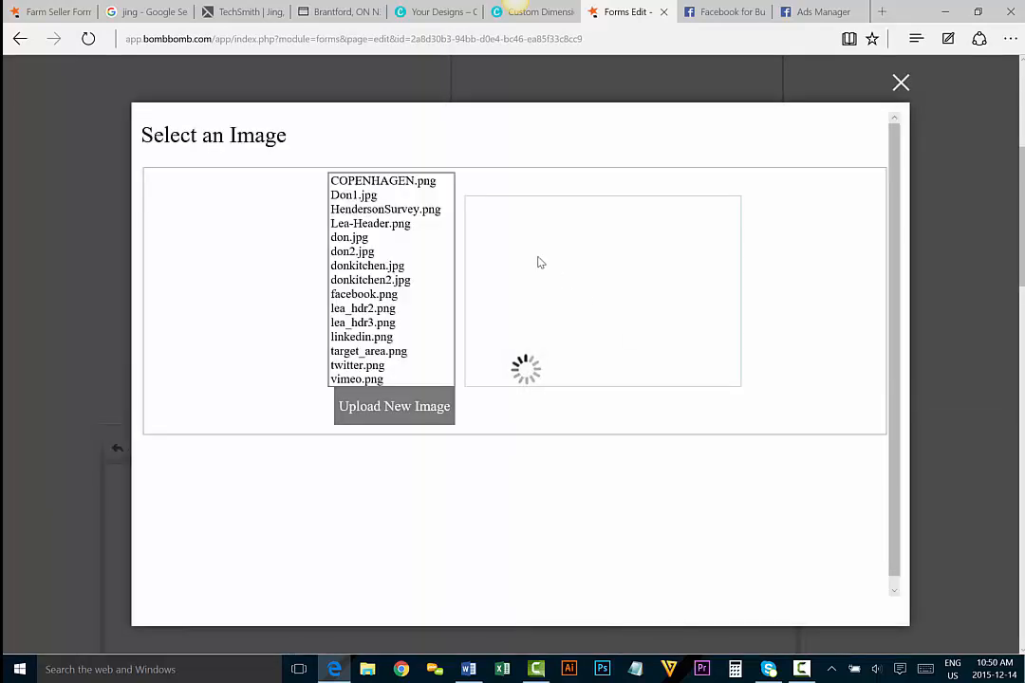
{"action": "left_click", "coordinate": [389, 408]}
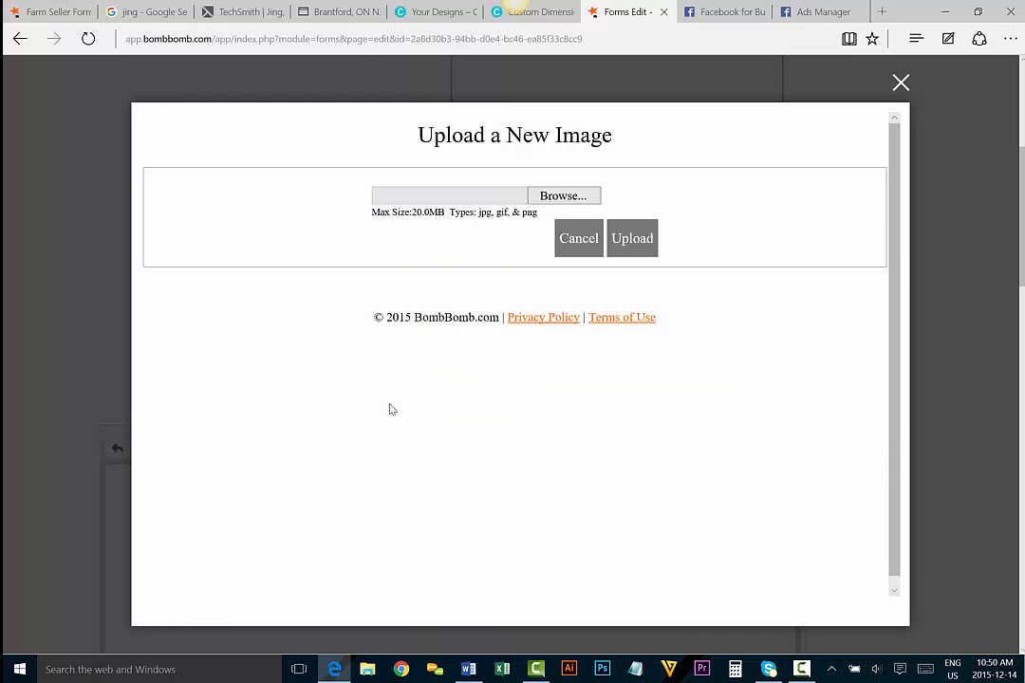
{"action": "left_click", "coordinate": [562, 197]}
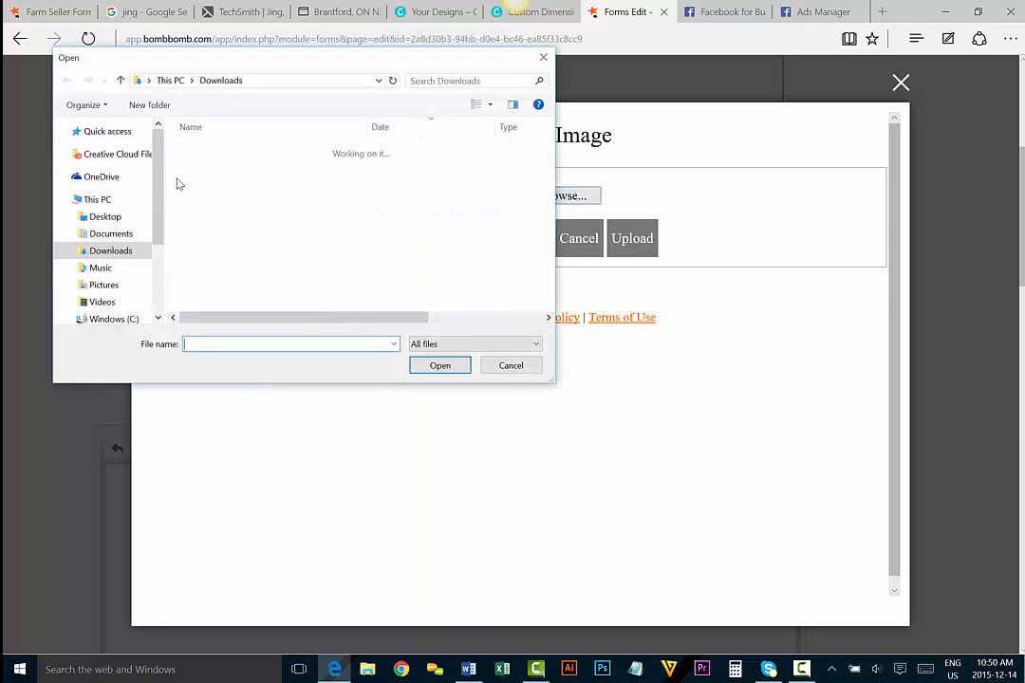
{"action": "left_click", "coordinate": [99, 252]}
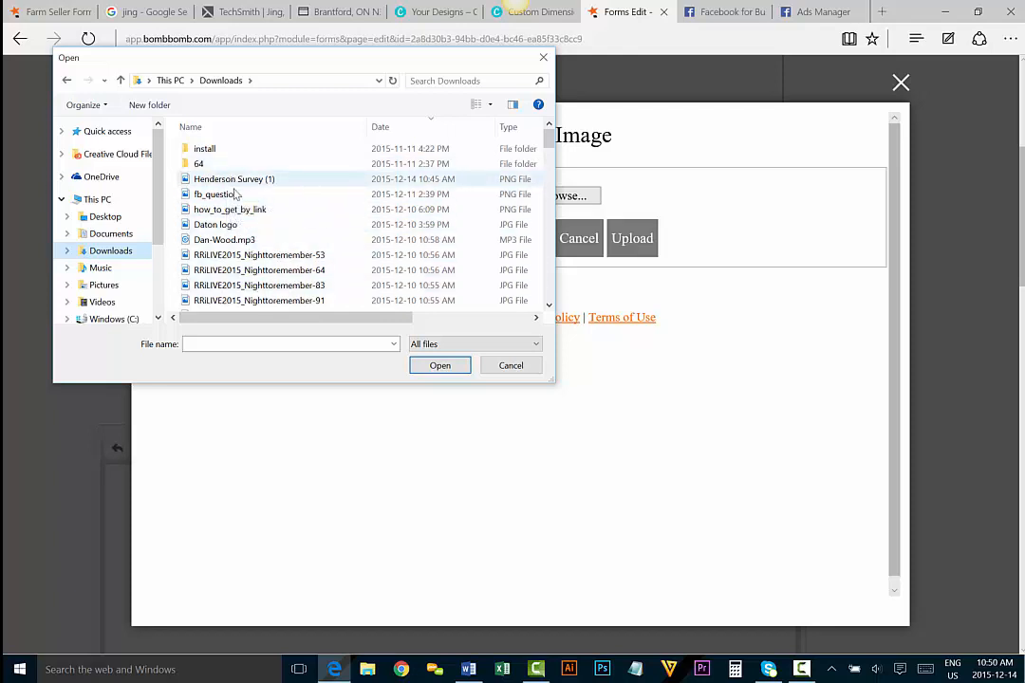
{"action": "left_click", "coordinate": [419, 131]}
{"action": "left_click", "coordinate": [420, 133]}
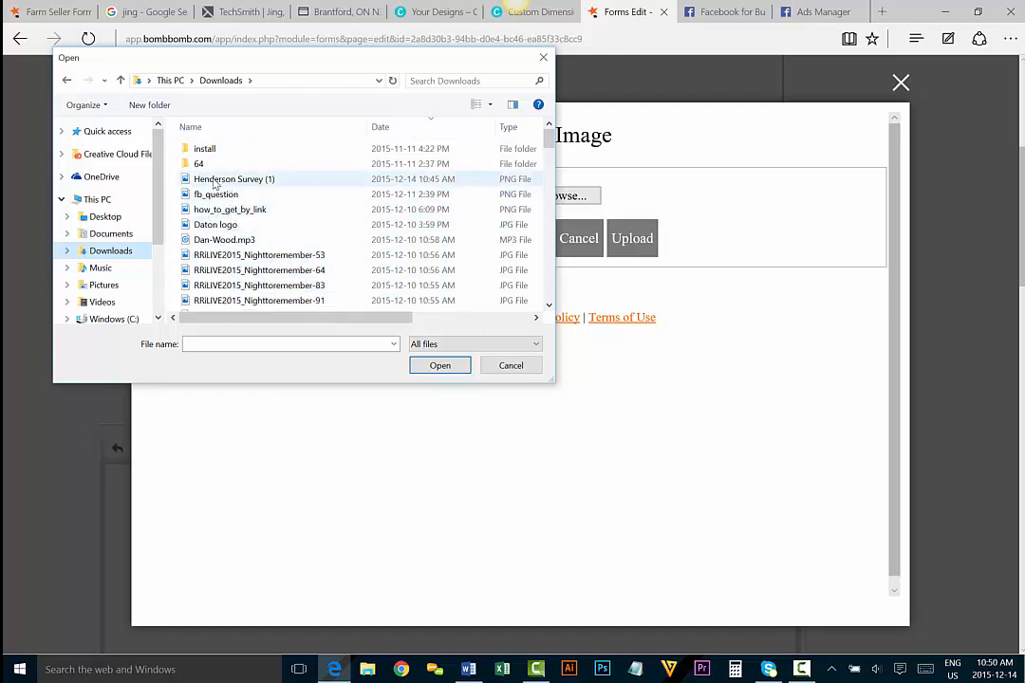
{"action": "left_click", "coordinate": [211, 181]}
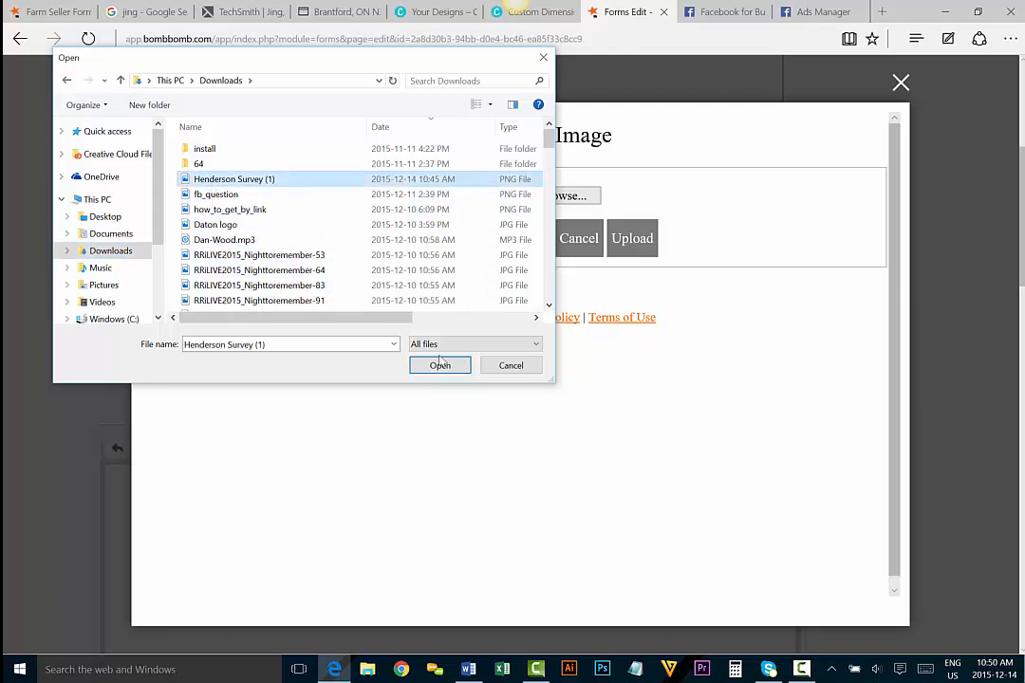
{"action": "left_click", "coordinate": [436, 366]}
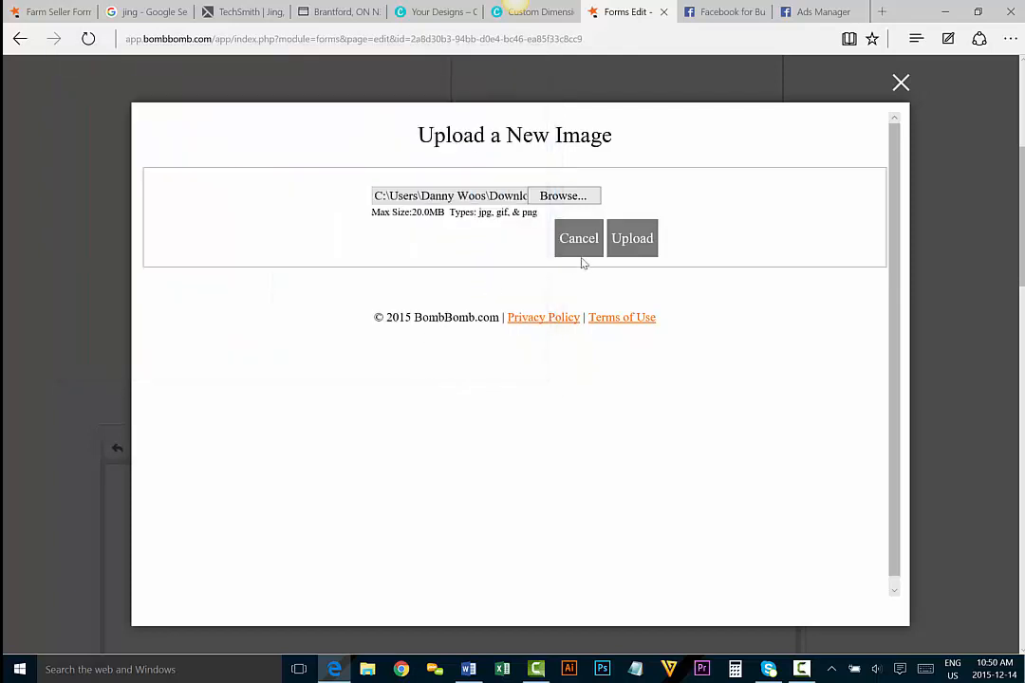
{"action": "left_click", "coordinate": [629, 241]}
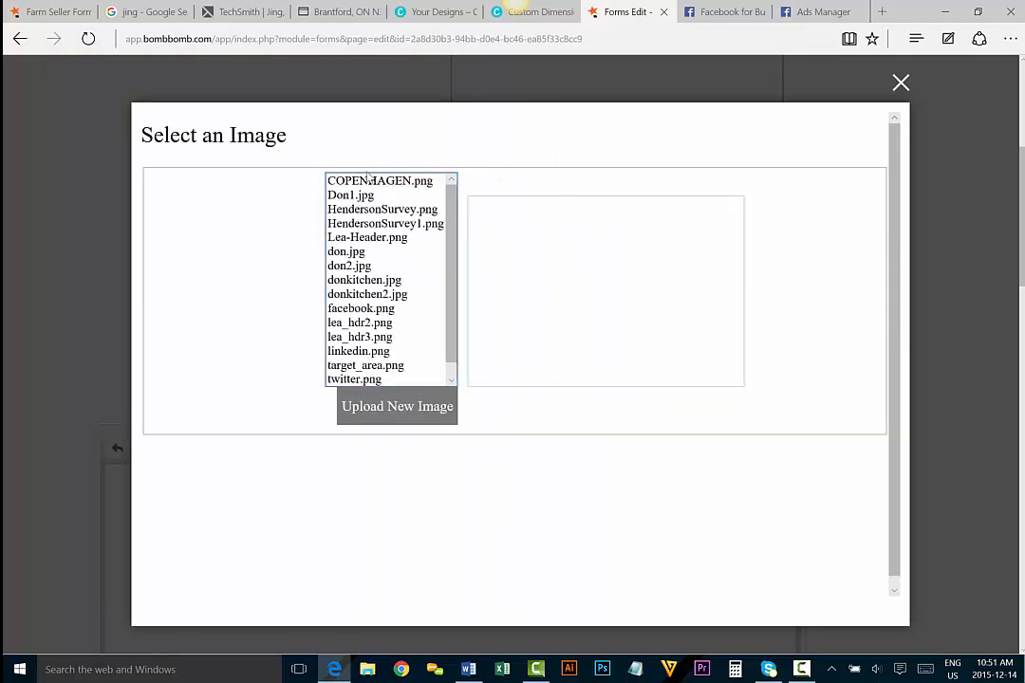
Insert HendersonSurvey1.png centered in the empty HTML field and save the block
{"action": "left_click", "coordinate": [351, 225]}
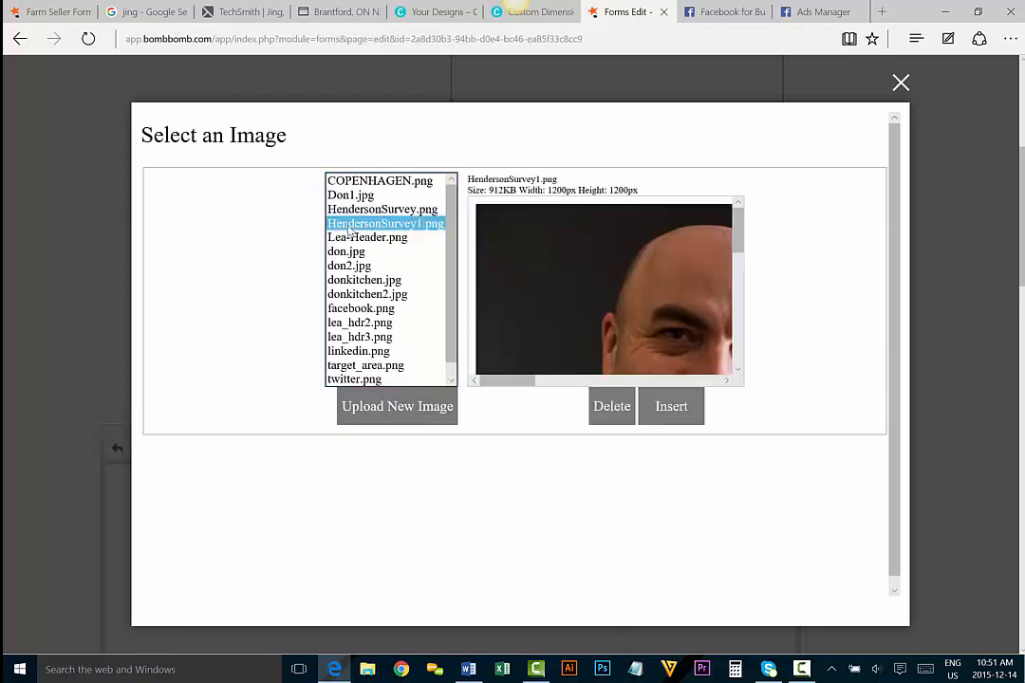
{"action": "left_click", "coordinate": [676, 408]}
{"action": "scroll", "coordinate": [192, 187], "scroll_direction": "down", "scroll_amount": 1}
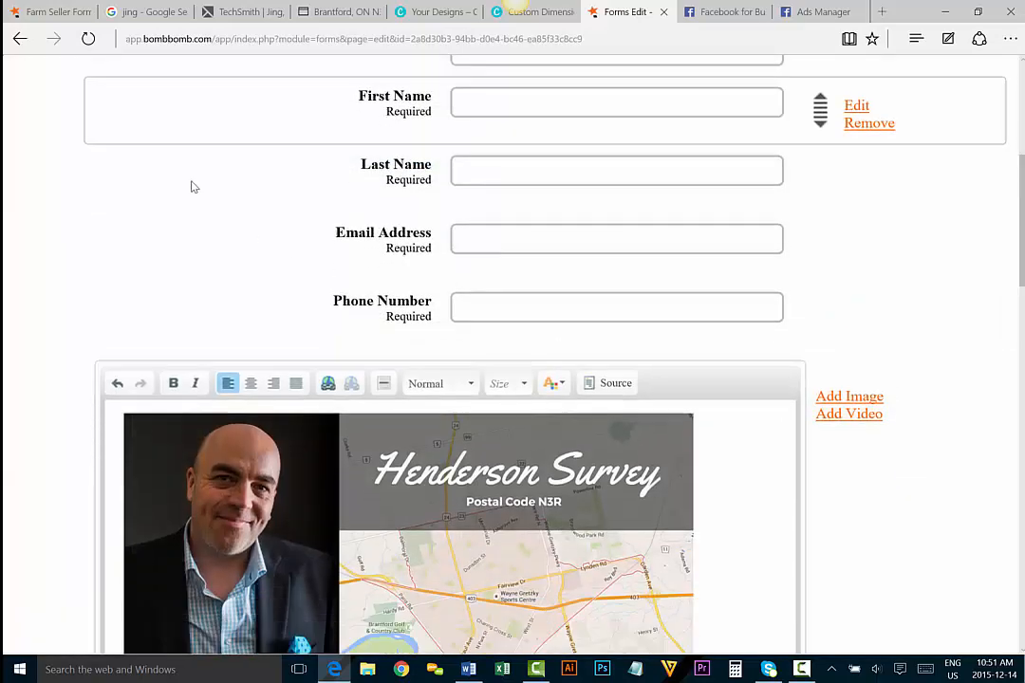
{"action": "scroll", "coordinate": [192, 186], "scroll_direction": "down", "scroll_amount": 1}
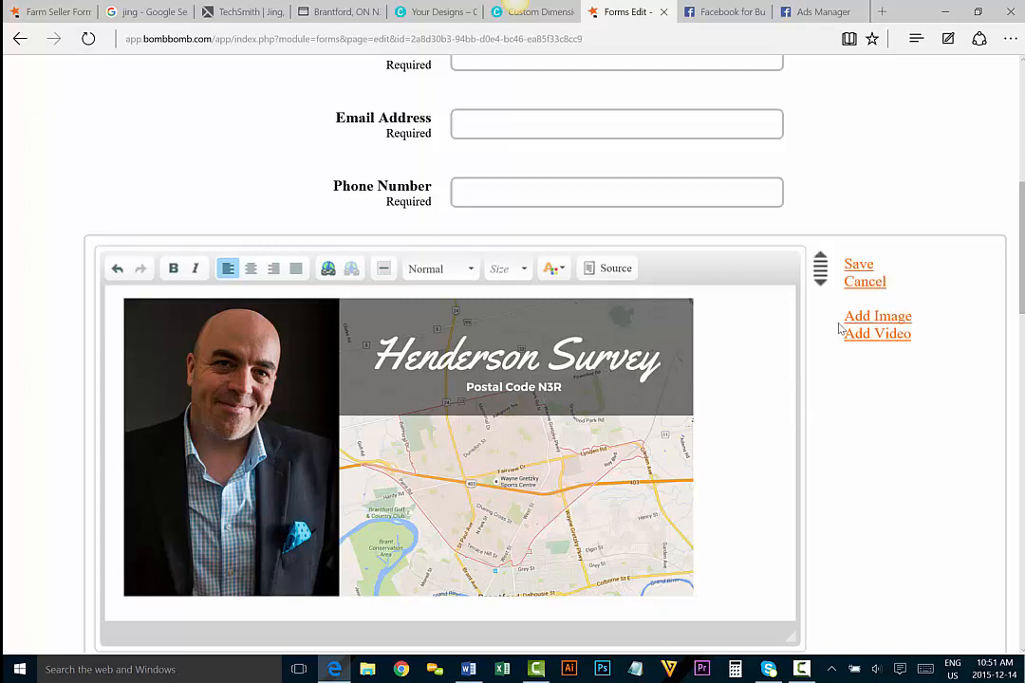
{"action": "double_click", "coordinate": [714, 380]}
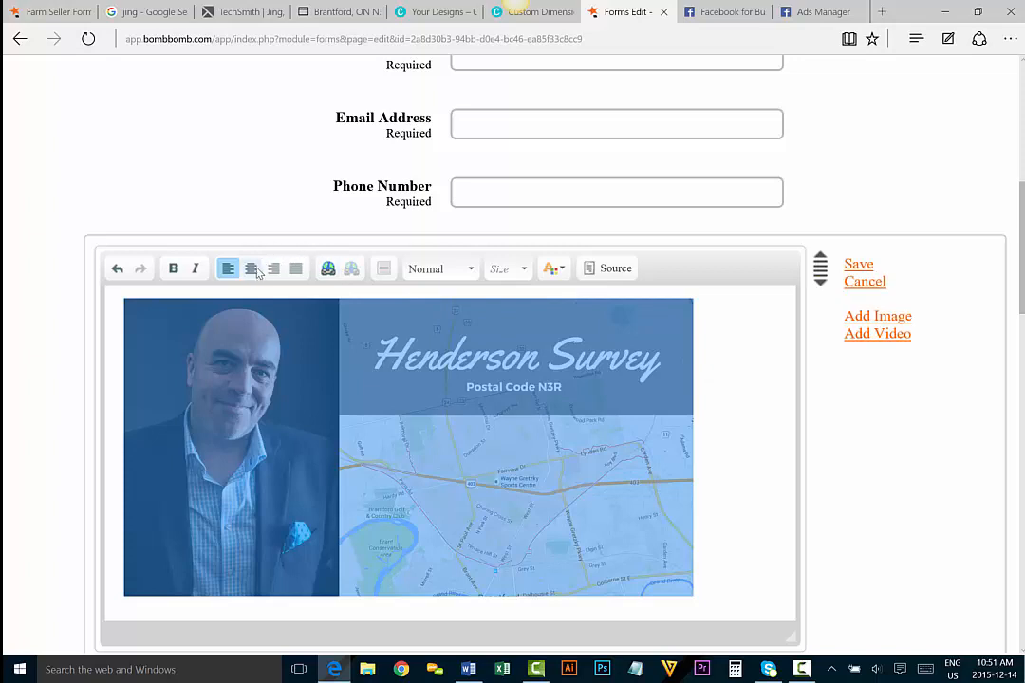
{"action": "left_click", "coordinate": [252, 271]}
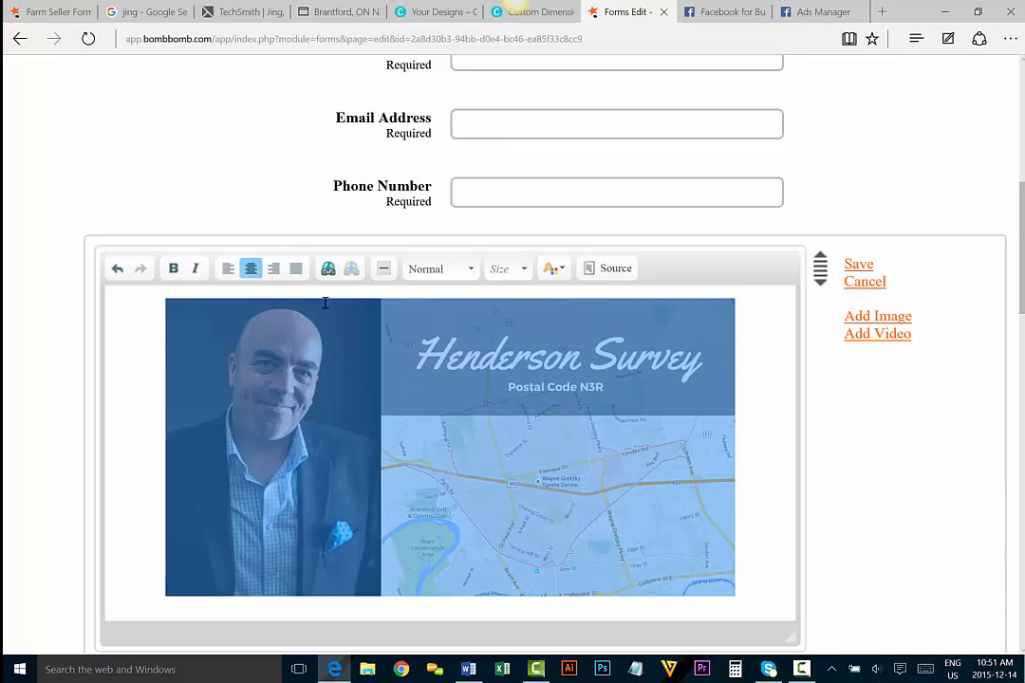
{"action": "left_click", "coordinate": [857, 266]}
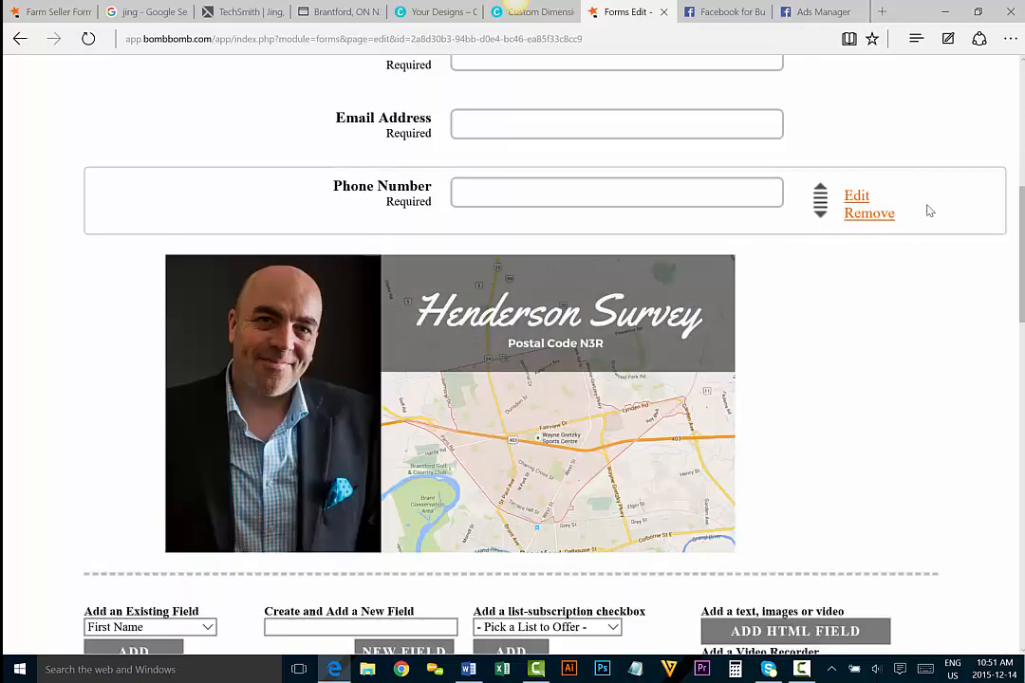
Move the Henderson Survey image block up the form, between the contact line and Comments
{"action": "scroll", "coordinate": [861, 327], "scroll_direction": "up", "scroll_amount": 1}
{"action": "scroll", "coordinate": [859, 389], "scroll_direction": "up", "scroll_amount": 3}
{"action": "scroll", "coordinate": [816, 451], "scroll_direction": "down", "scroll_amount": 2}
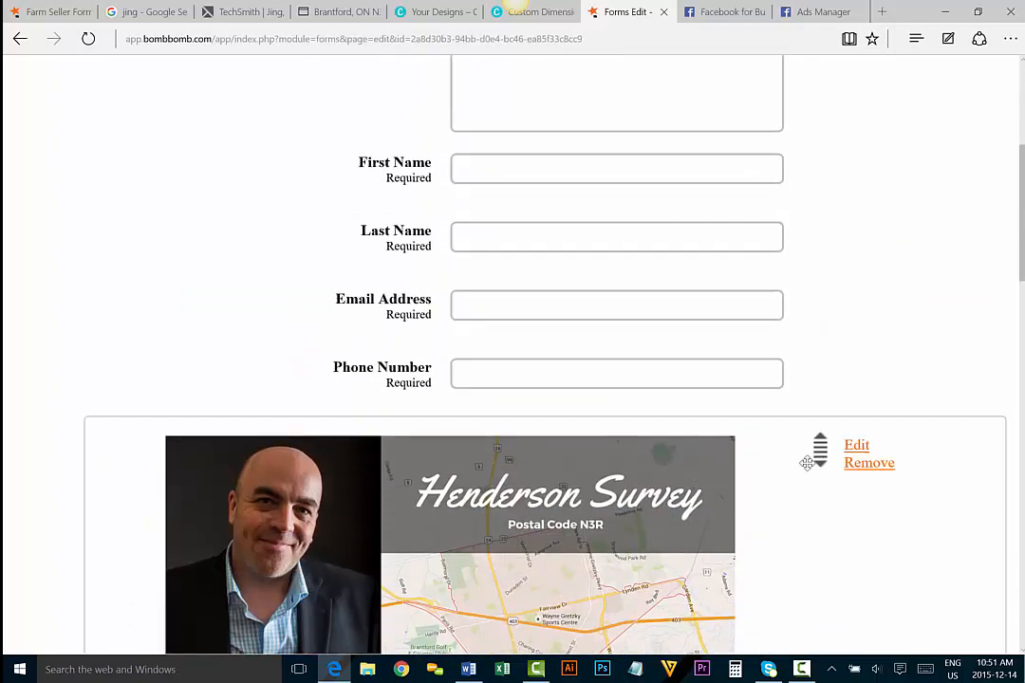
{"action": "scroll", "coordinate": [831, 399], "scroll_direction": "down", "scroll_amount": 3}
{"action": "scroll", "coordinate": [823, 251], "scroll_direction": "up", "scroll_amount": 5}
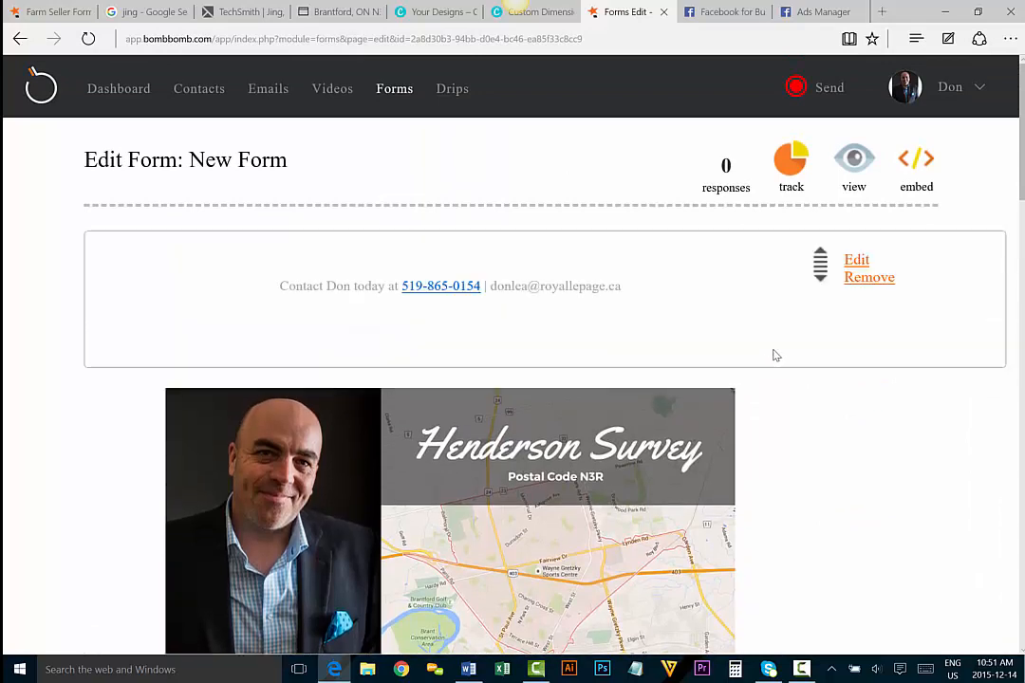
Add one more HTML field at the end of the form and clear its "Edit me" placeholder text
{"action": "scroll", "coordinate": [52, 270], "scroll_direction": "down", "scroll_amount": 10}
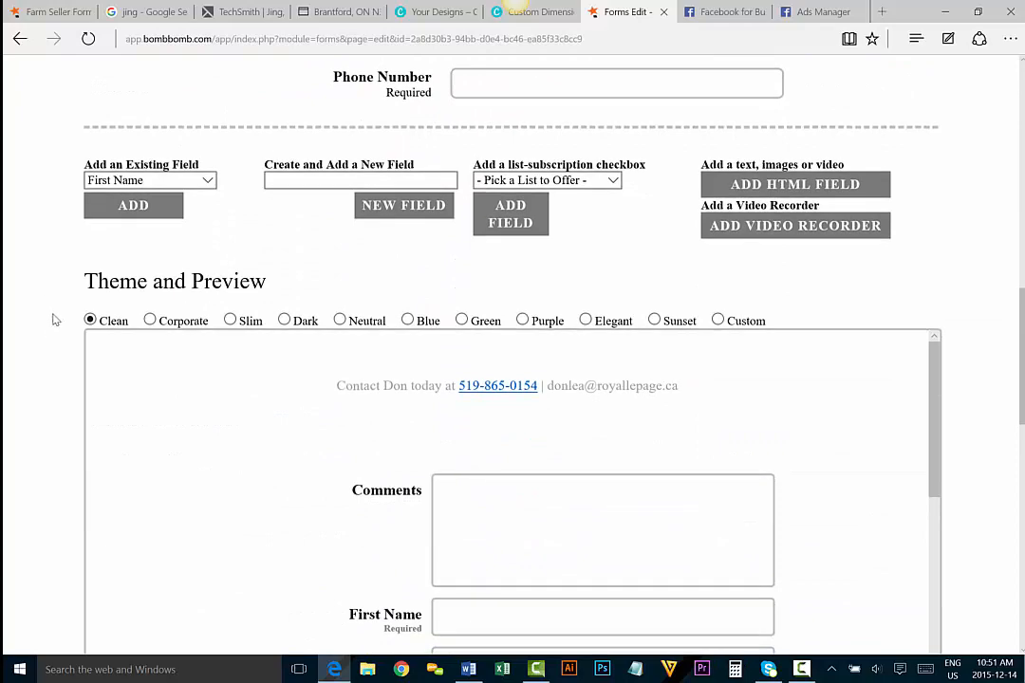
{"action": "scroll", "coordinate": [52, 318], "scroll_direction": "down", "scroll_amount": 2}
{"action": "scroll", "coordinate": [51, 334], "scroll_direction": "up", "scroll_amount": 12}
{"action": "scroll", "coordinate": [52, 334], "scroll_direction": "down", "scroll_amount": 6}
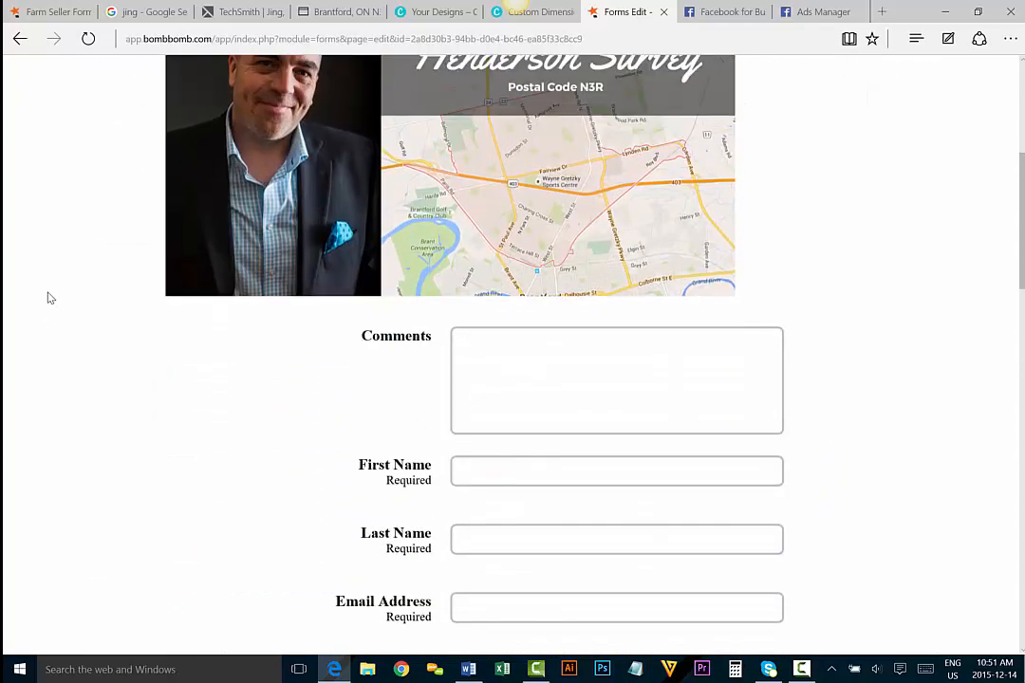
{"action": "scroll", "coordinate": [80, 291], "scroll_direction": "down", "scroll_amount": 2}
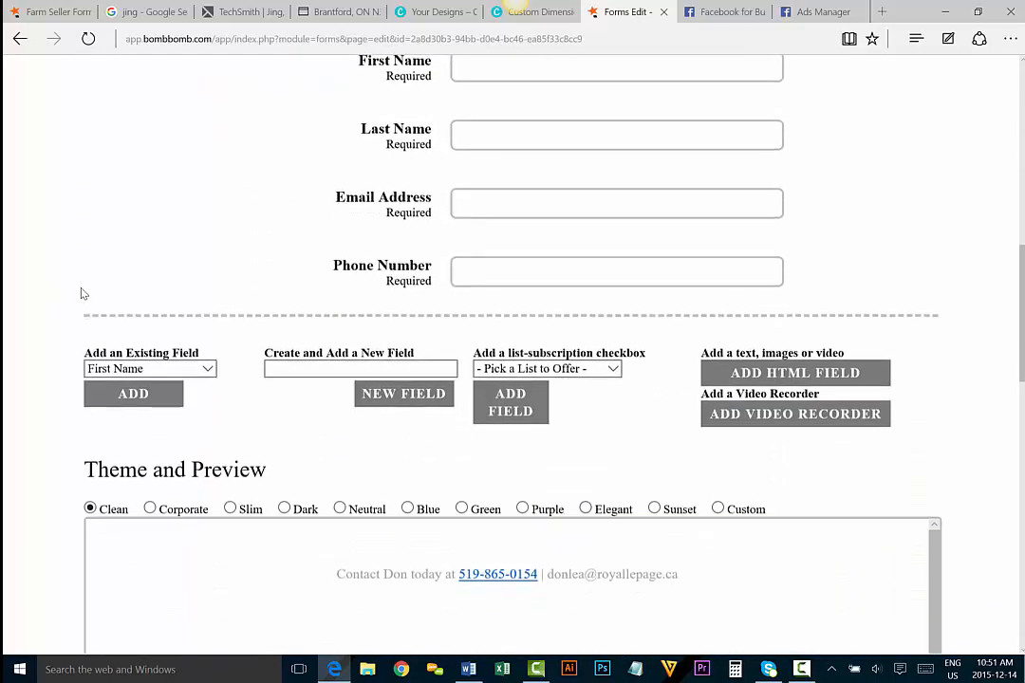
{"action": "left_click", "coordinate": [795, 370]}
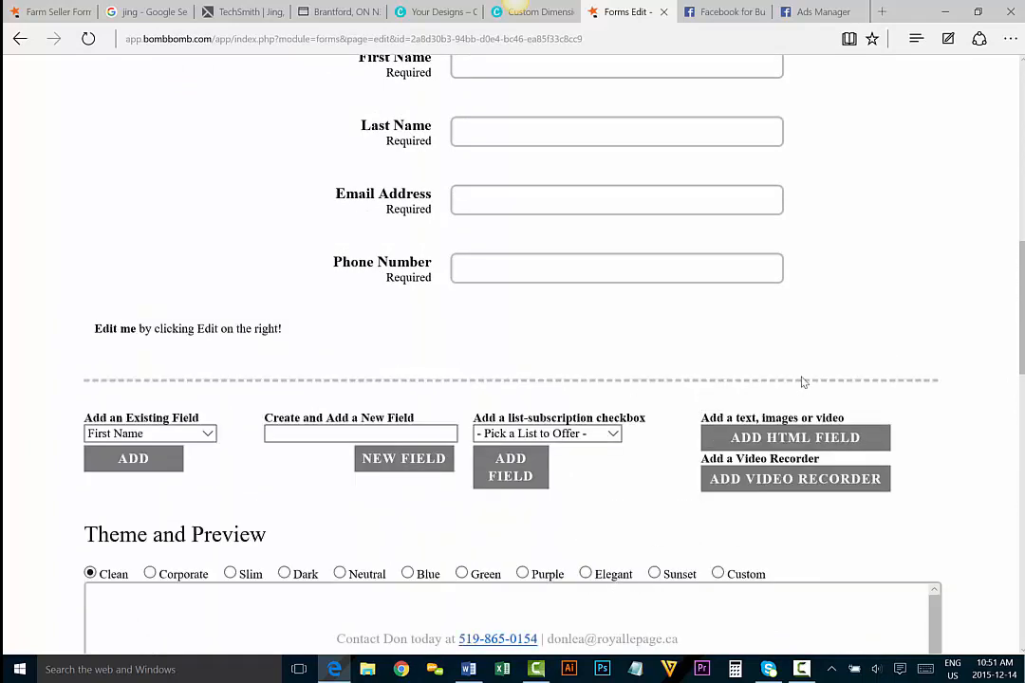
{"action": "left_click", "coordinate": [857, 346]}
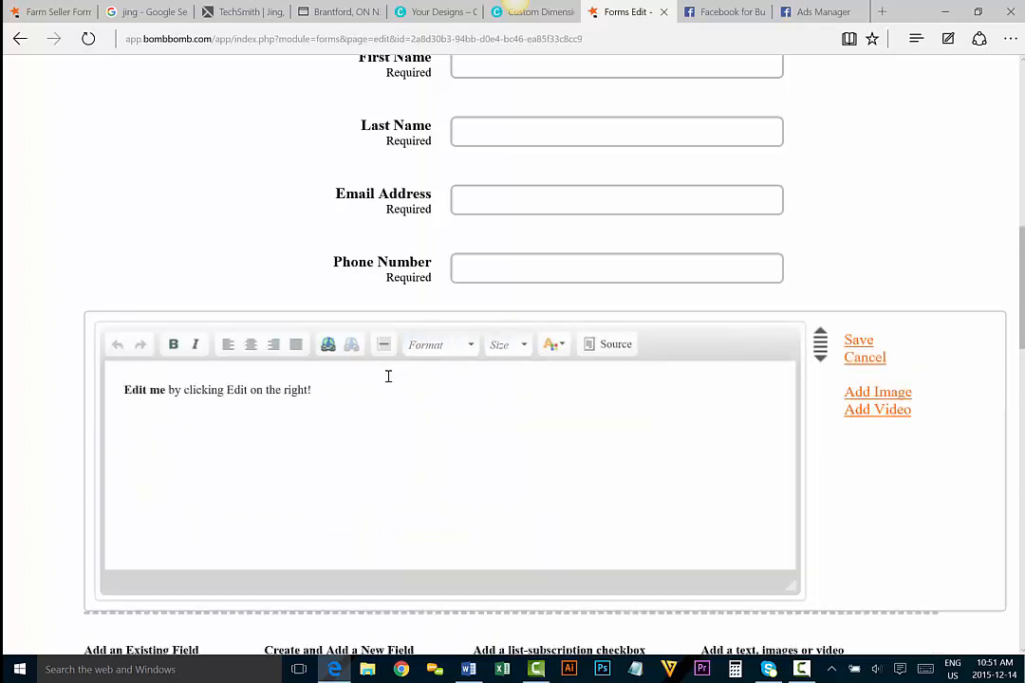
{"action": "key", "text": "ctrl+a"}
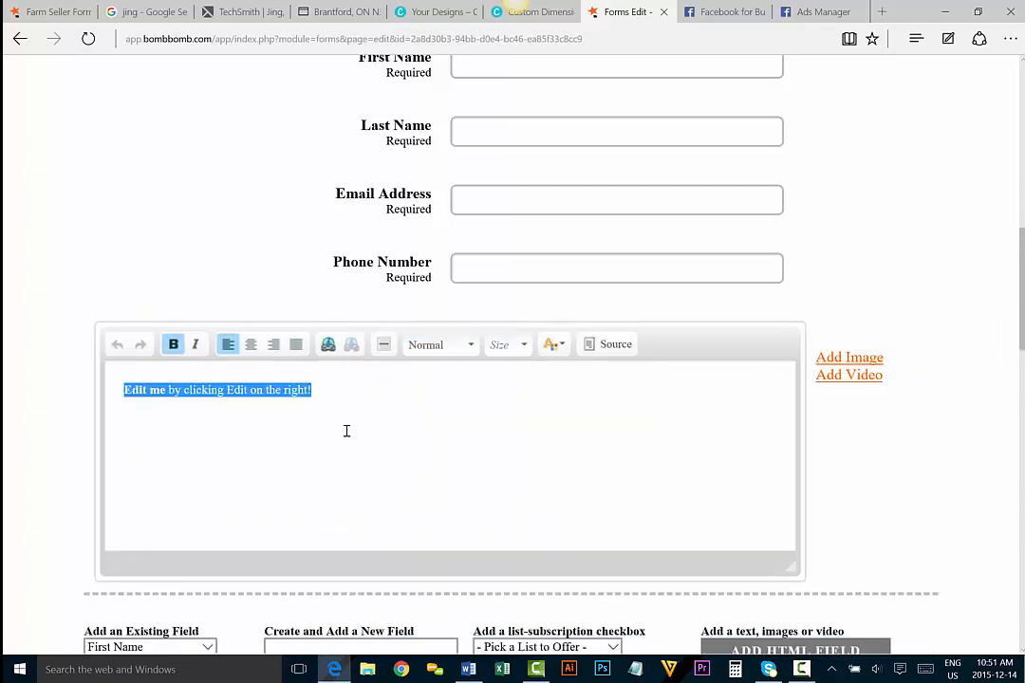
{"action": "key", "text": "BackSpace"}
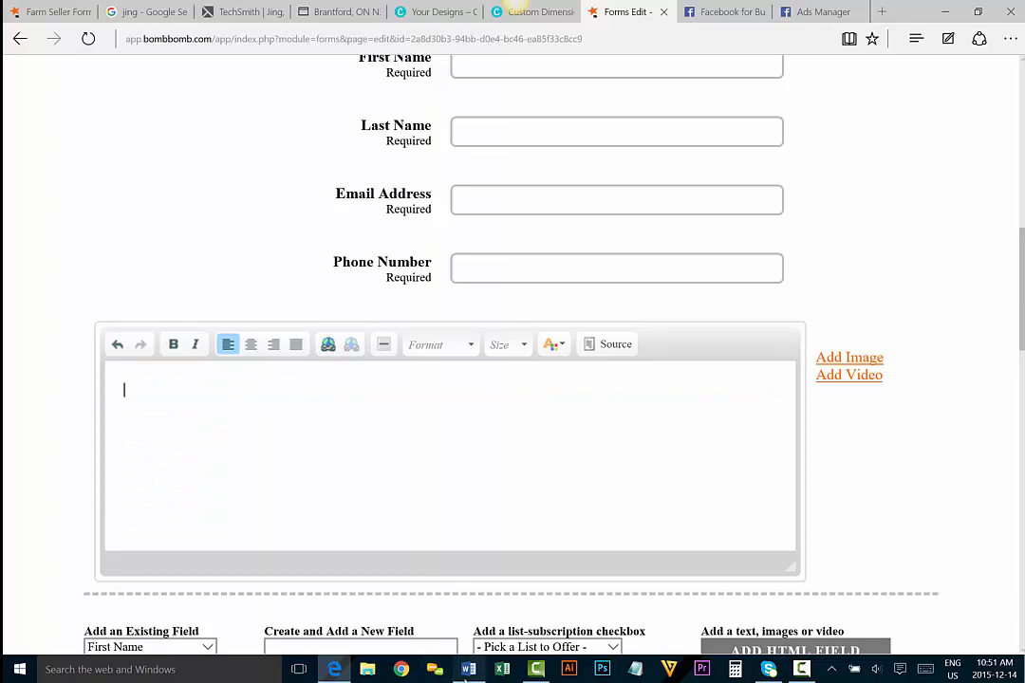
Copy the Henderson Survey owners notice, including its contact section and disclaimer, from the Word document into the BombBomb HTML field and save the block
{"action": "key", "text": "alt+Tab"}
{"action": "left_click_drag", "start_coordinate": [177, 254], "coordinate": [534, 465]}
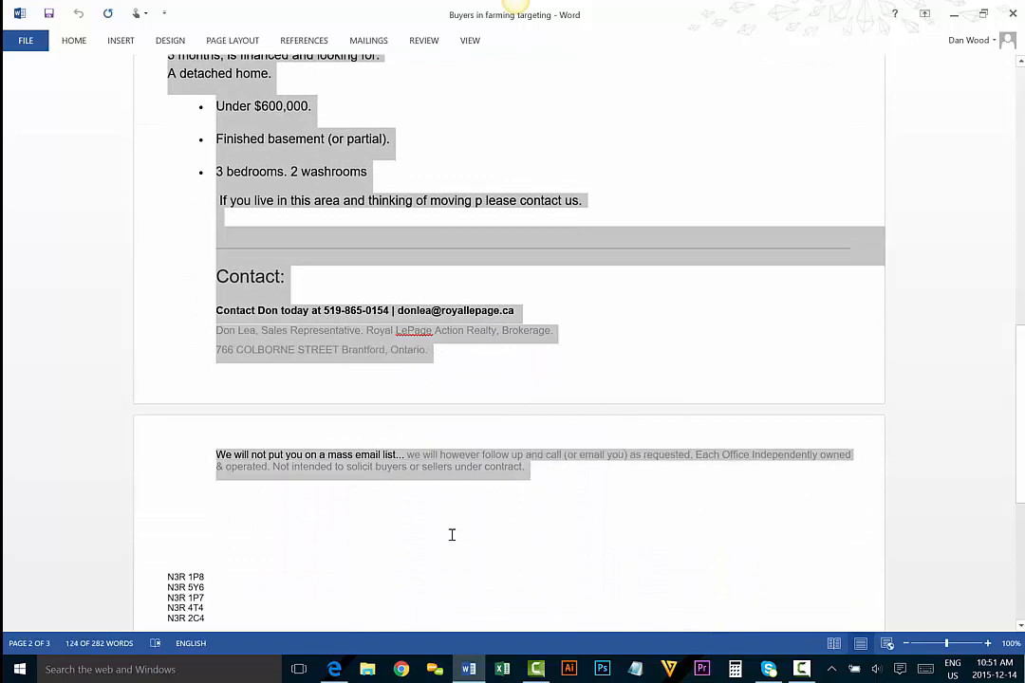
{"action": "left_click", "coordinate": [333, 668]}
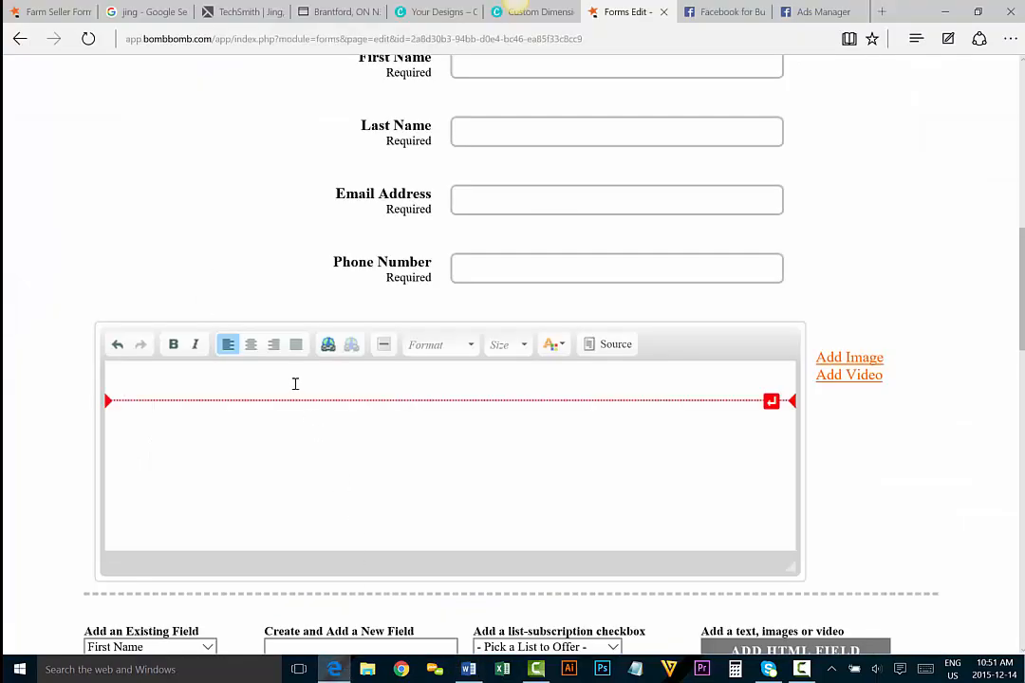
{"action": "key", "text": "ctrl+v"}
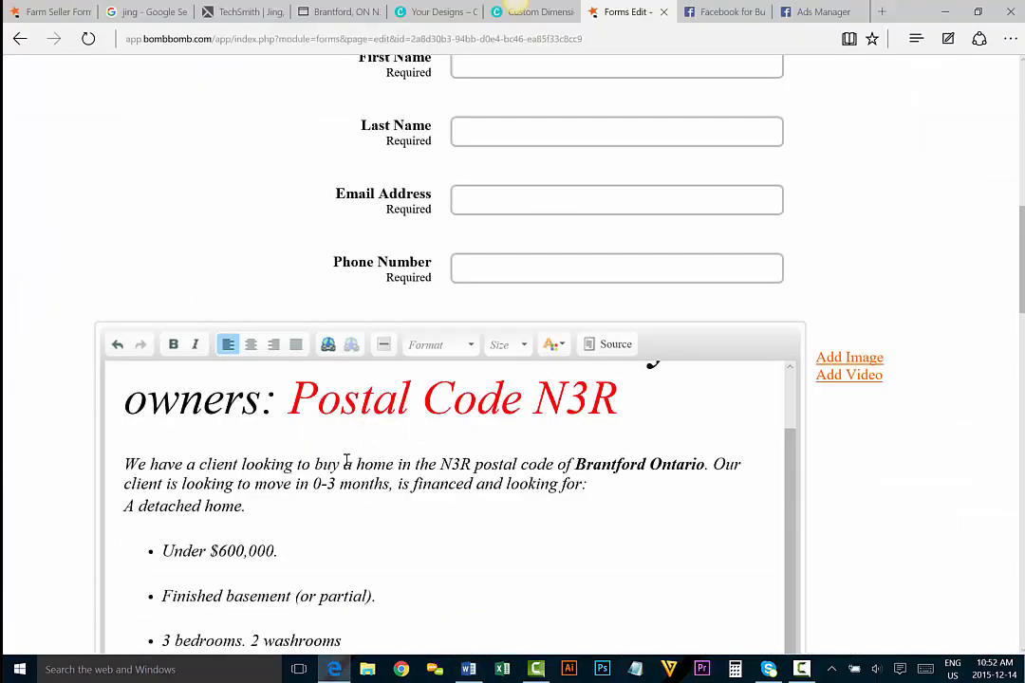
{"action": "mouse_move", "coordinate": [854, 351]}
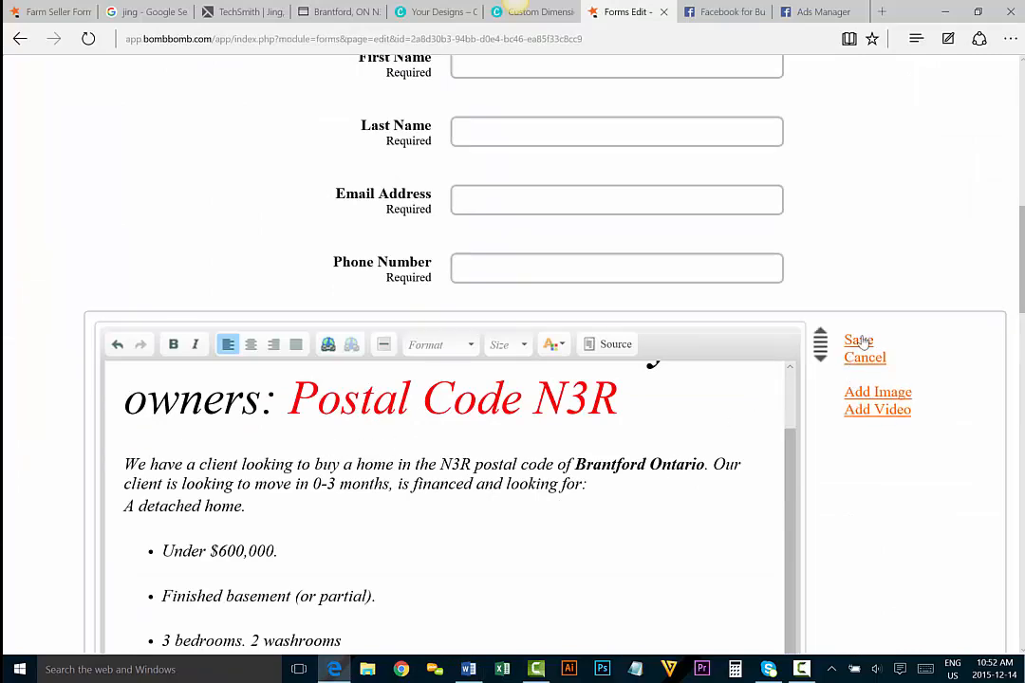
{"action": "left_click", "coordinate": [858, 341]}
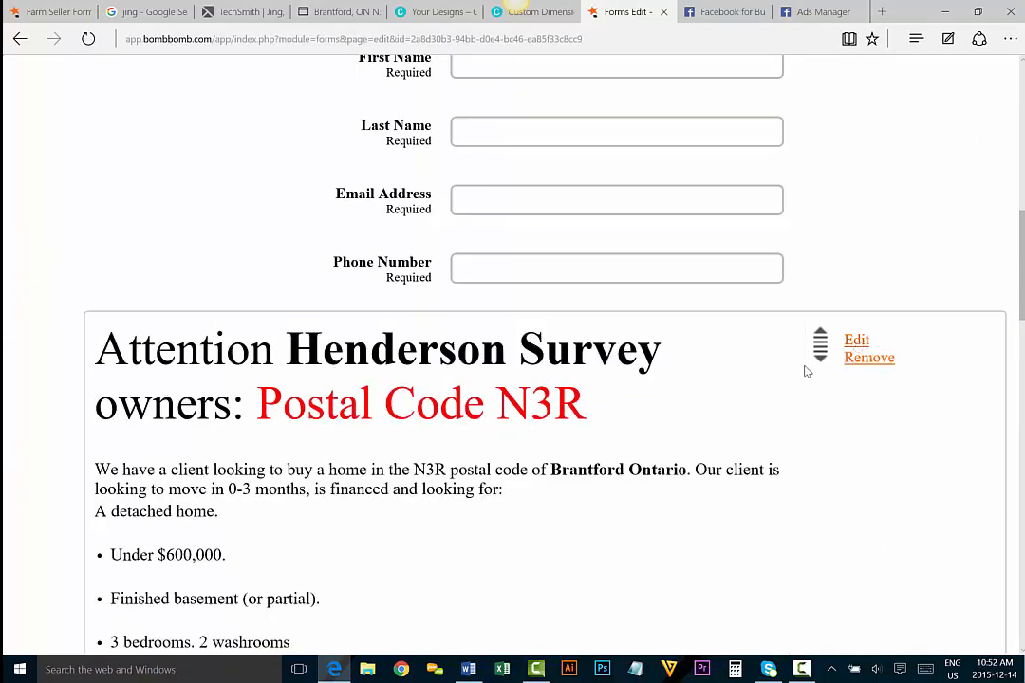
Move the Henderson Survey owners notice up between the image and Comments, and review the form's layout
{"action": "scroll", "coordinate": [830, 334], "scroll_direction": "down", "scroll_amount": 6}
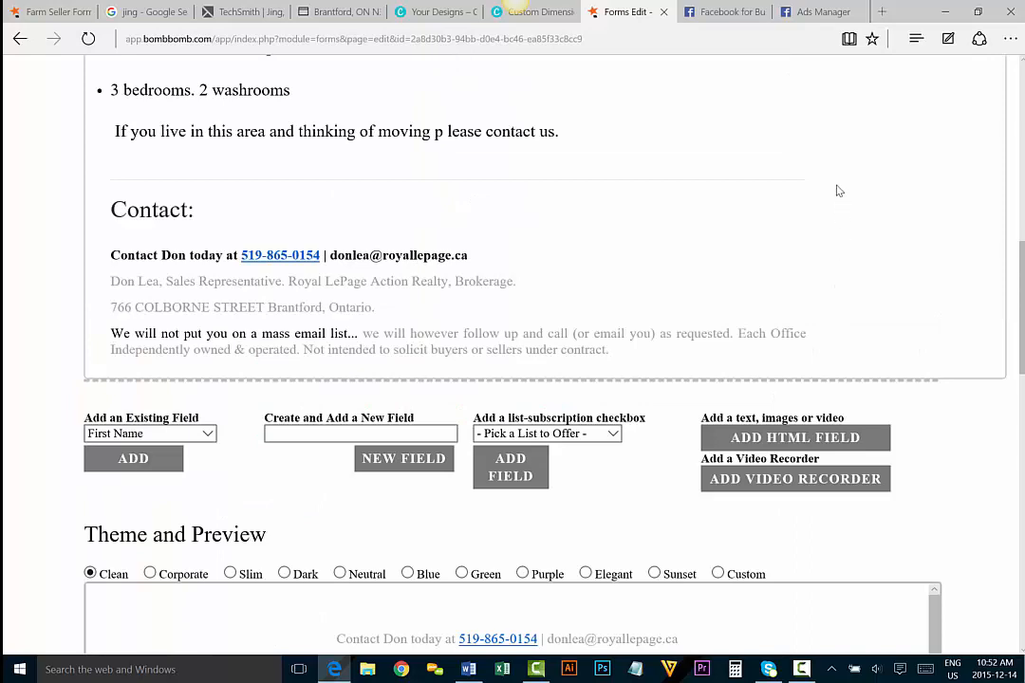
{"action": "scroll", "coordinate": [835, 189], "scroll_direction": "up", "scroll_amount": 5}
{"action": "scroll", "coordinate": [832, 313], "scroll_direction": "up", "scroll_amount": 2}
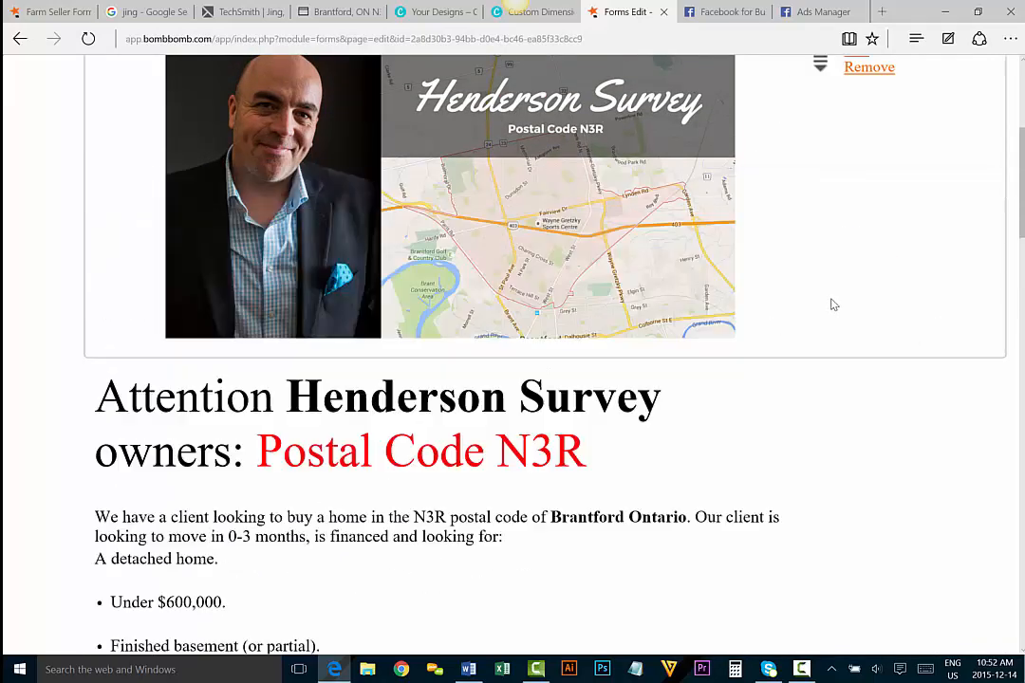
{"action": "scroll", "coordinate": [469, 334], "scroll_direction": "up", "scroll_amount": 4}
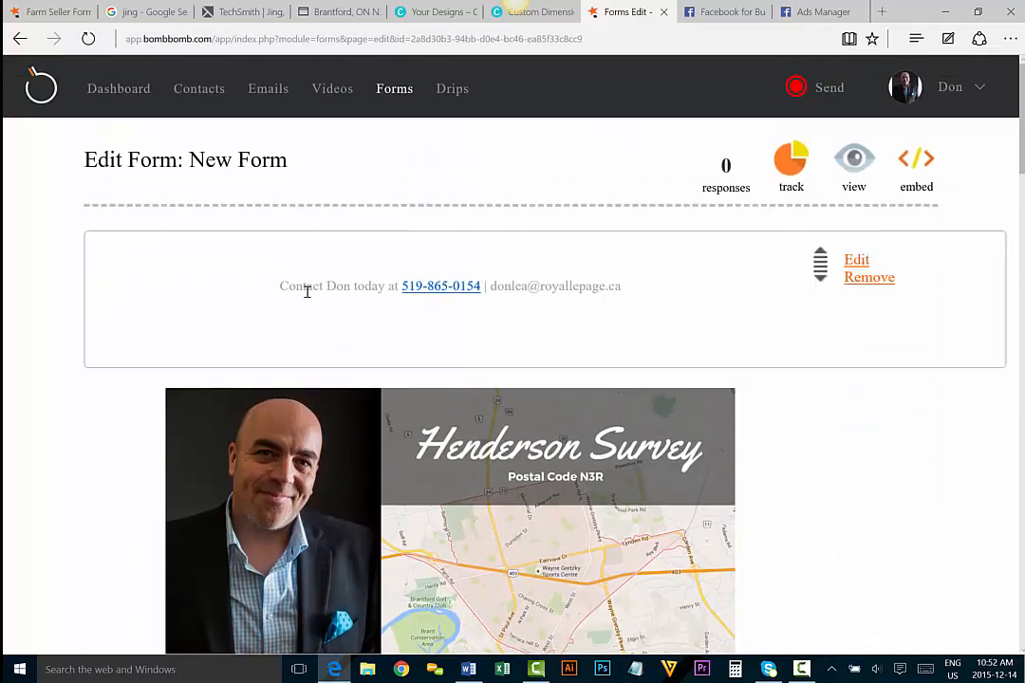
{"action": "scroll", "coordinate": [501, 244], "scroll_direction": "down", "scroll_amount": 3}
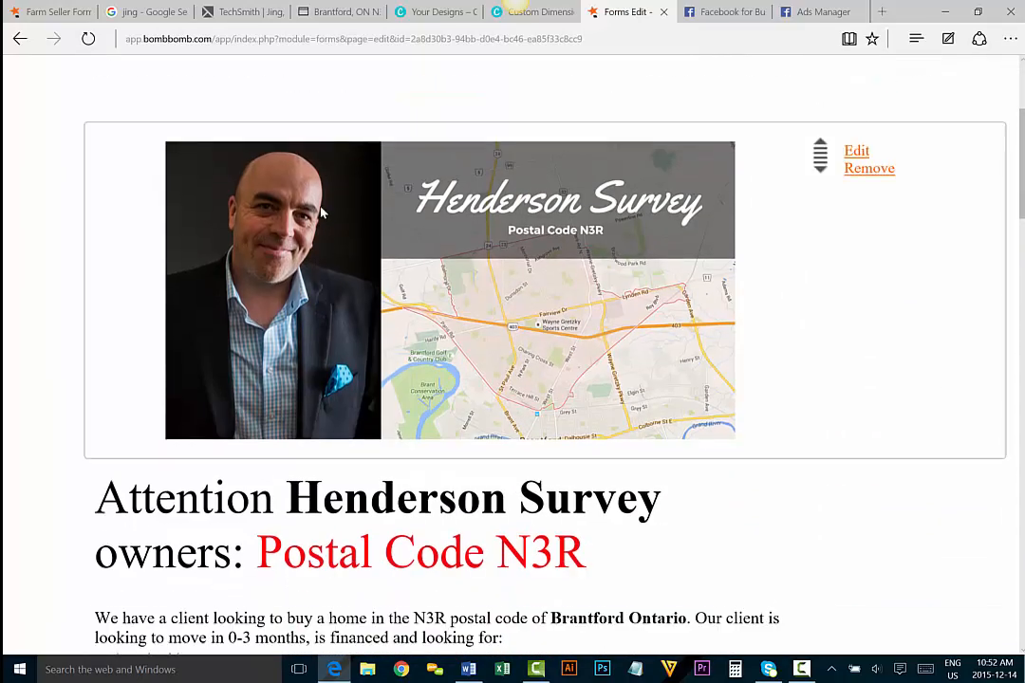
{"action": "scroll", "coordinate": [252, 245], "scroll_direction": "down", "scroll_amount": 3}
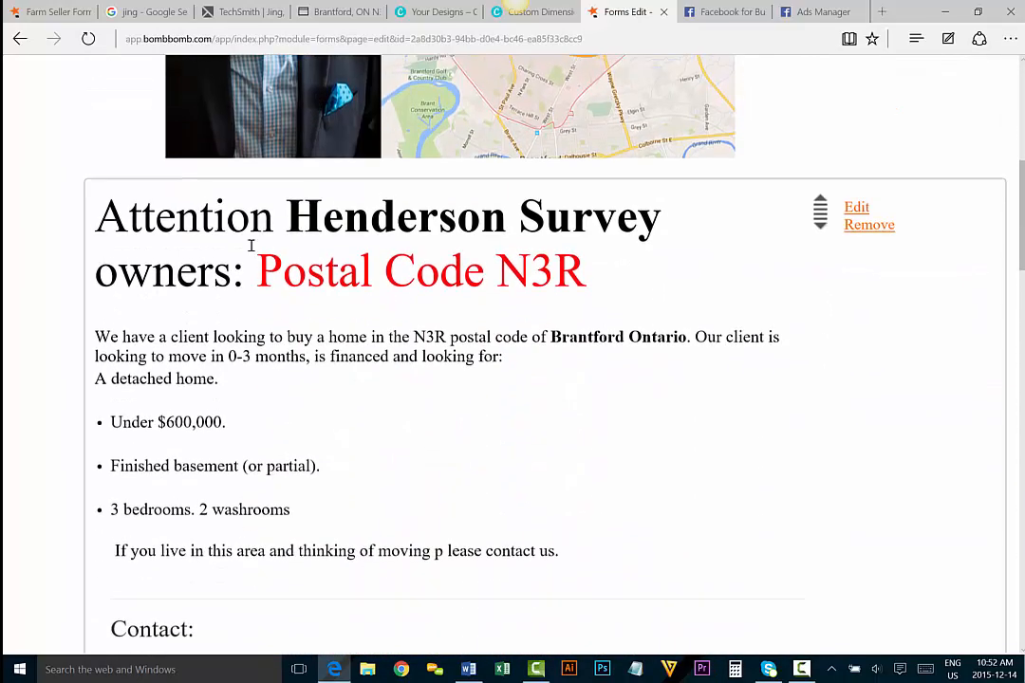
{"action": "scroll", "coordinate": [235, 338], "scroll_direction": "down", "scroll_amount": 6}
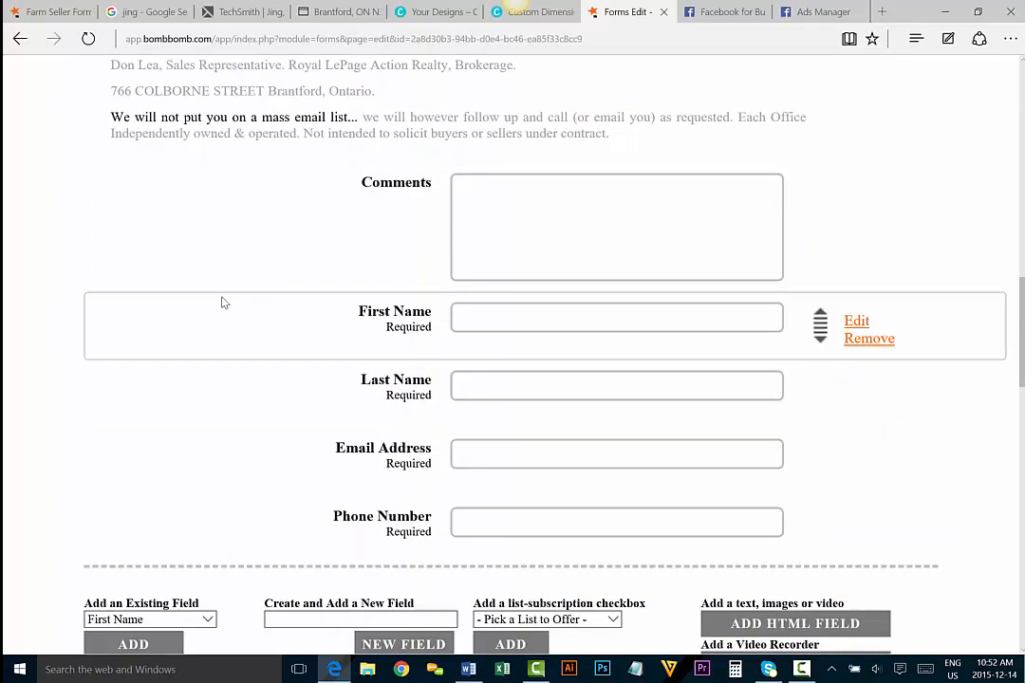
Open the live form from its Form URL, examine the layout from the contact line to the Submit area, and return to the form editor
{"action": "scroll", "coordinate": [143, 245], "scroll_direction": "down", "scroll_amount": 4}
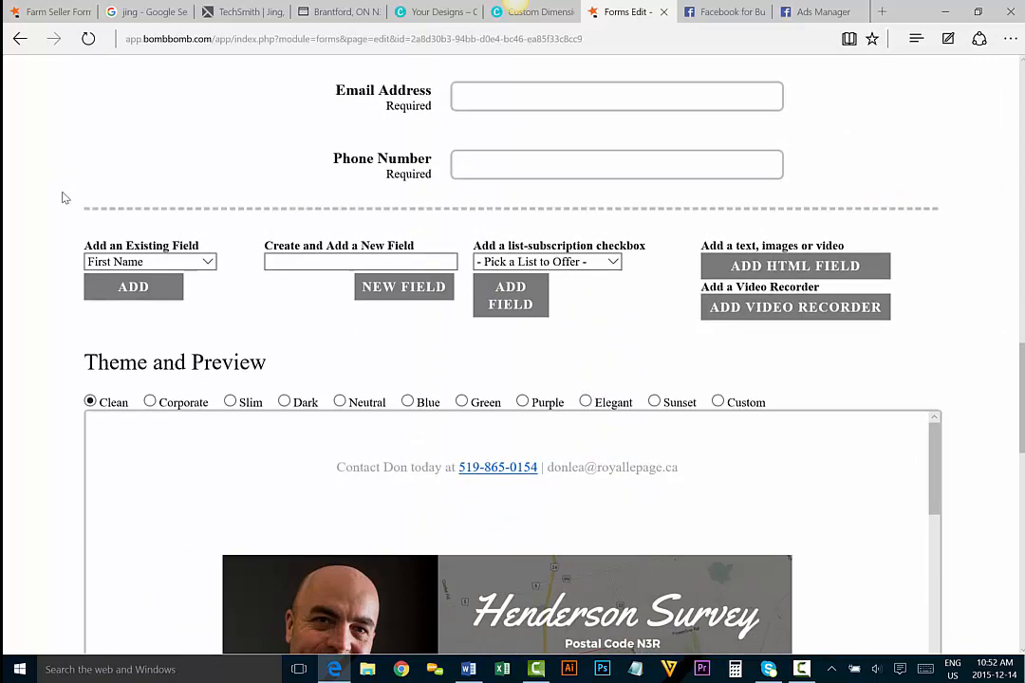
{"action": "scroll", "coordinate": [28, 235], "scroll_direction": "down", "scroll_amount": 5}
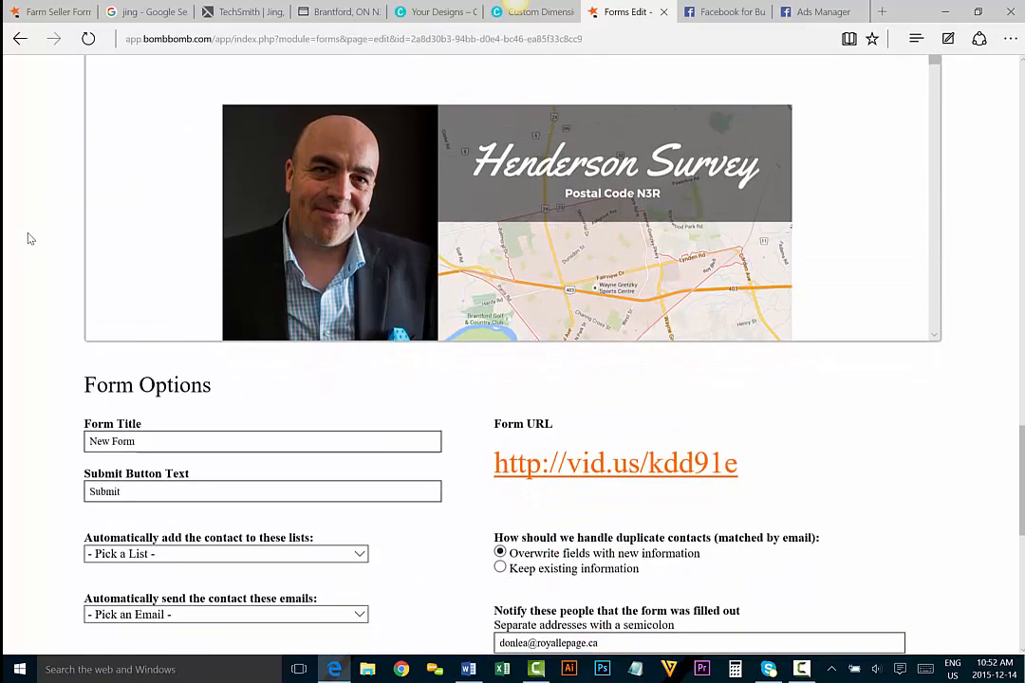
{"action": "scroll", "coordinate": [27, 237], "scroll_direction": "down", "scroll_amount": 3}
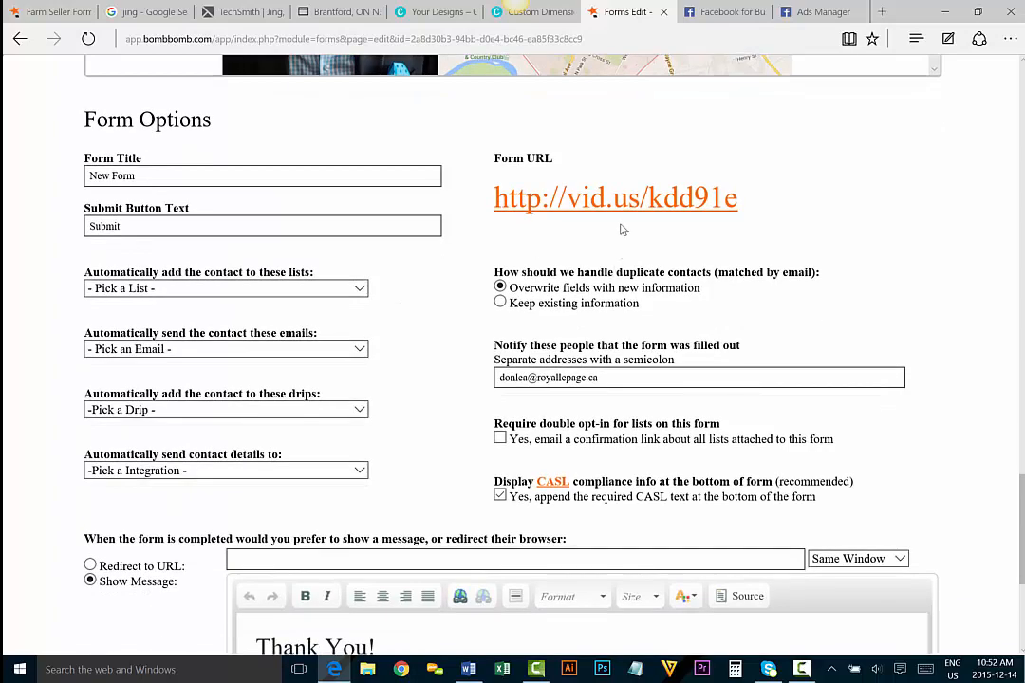
{"action": "left_click", "coordinate": [616, 207]}
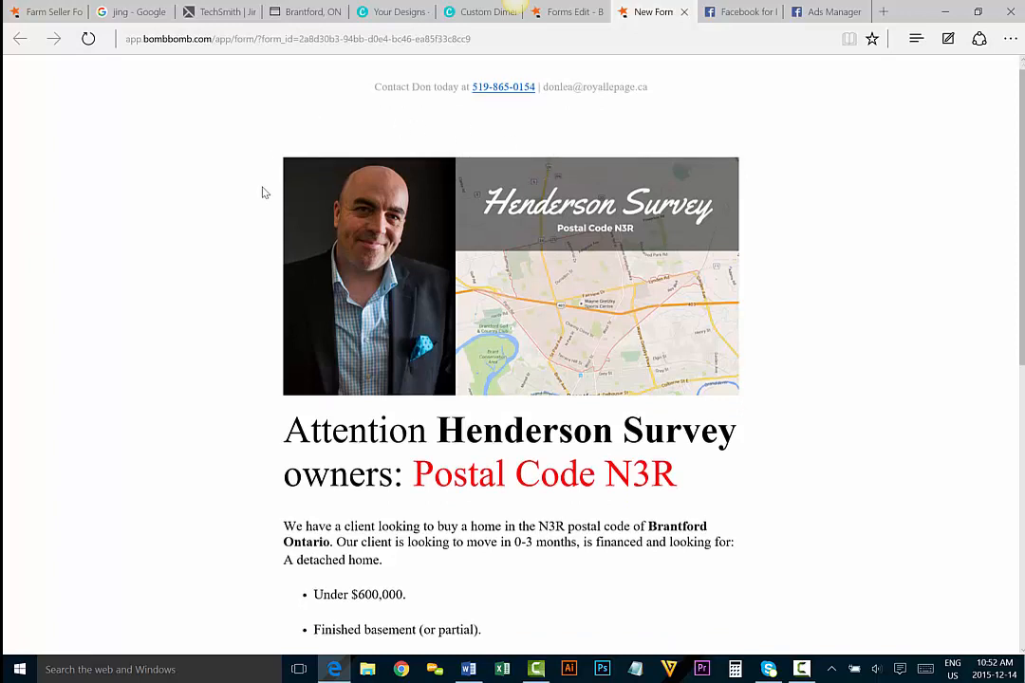
{"action": "scroll", "coordinate": [410, 199], "scroll_direction": "down", "scroll_amount": 1}
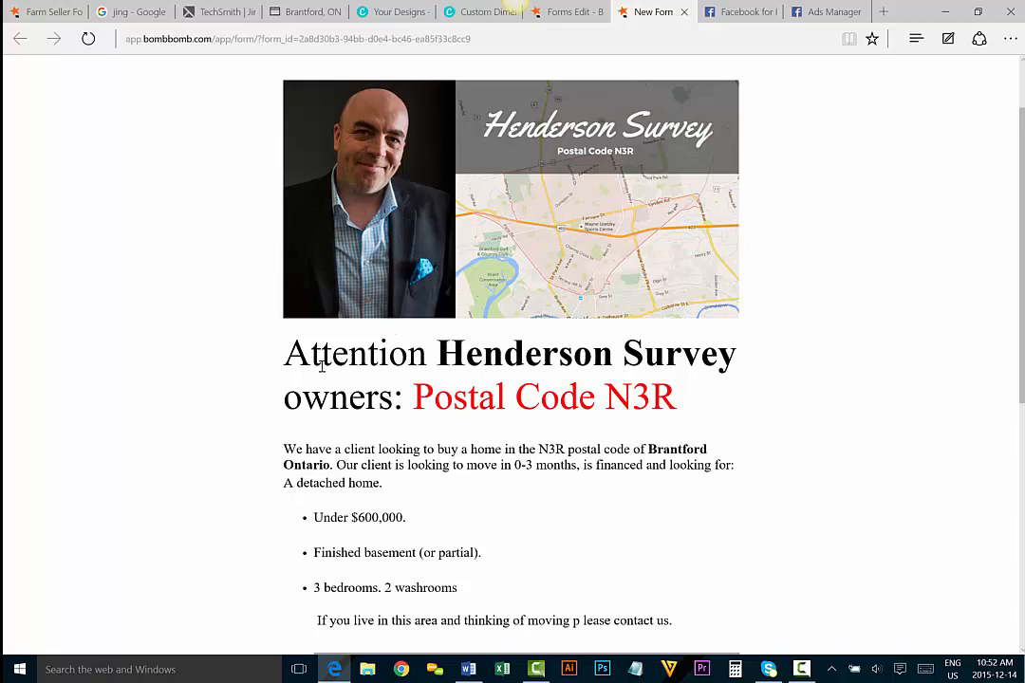
{"action": "scroll", "coordinate": [426, 351], "scroll_direction": "down", "scroll_amount": 4}
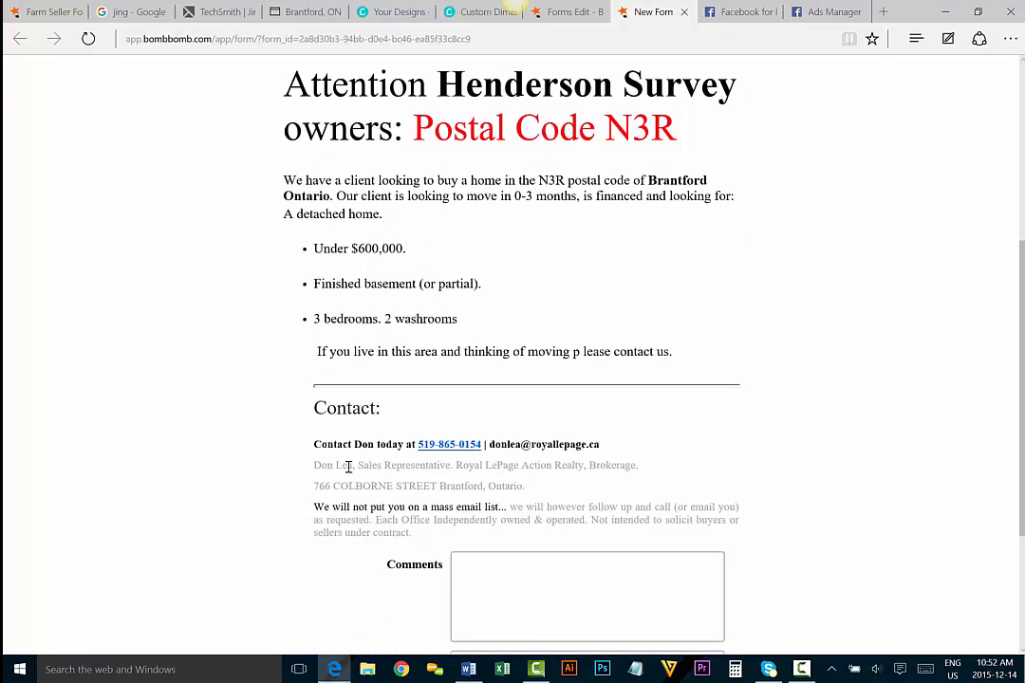
{"action": "scroll", "coordinate": [357, 459], "scroll_direction": "down", "scroll_amount": 1}
{"action": "scroll", "coordinate": [361, 408], "scroll_direction": "down", "scroll_amount": 2}
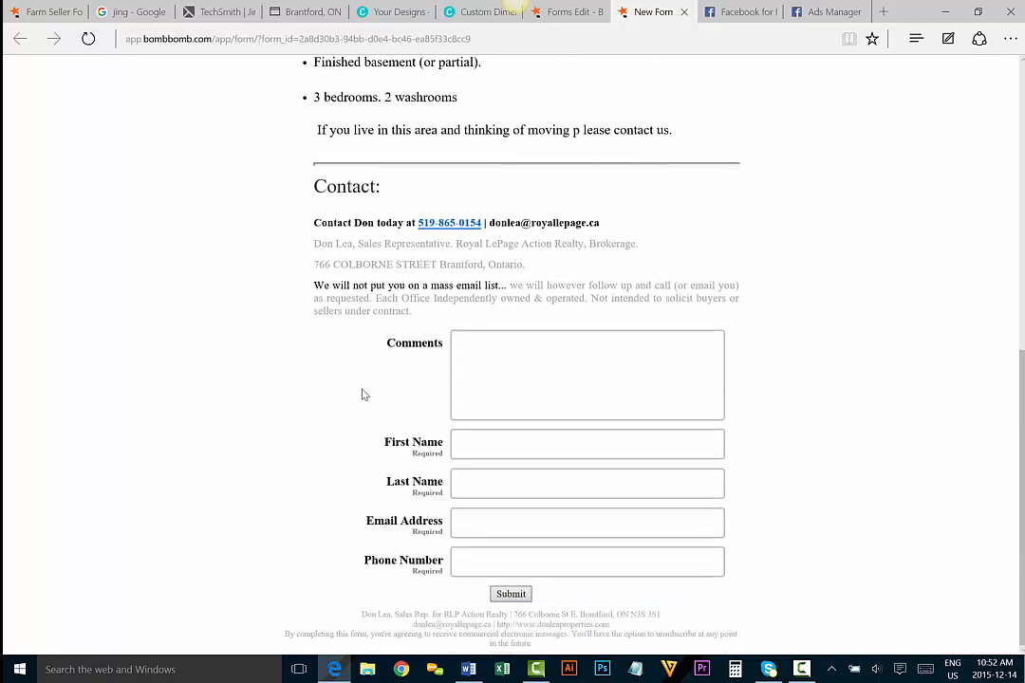
{"action": "scroll", "coordinate": [361, 394], "scroll_direction": "up", "scroll_amount": 8}
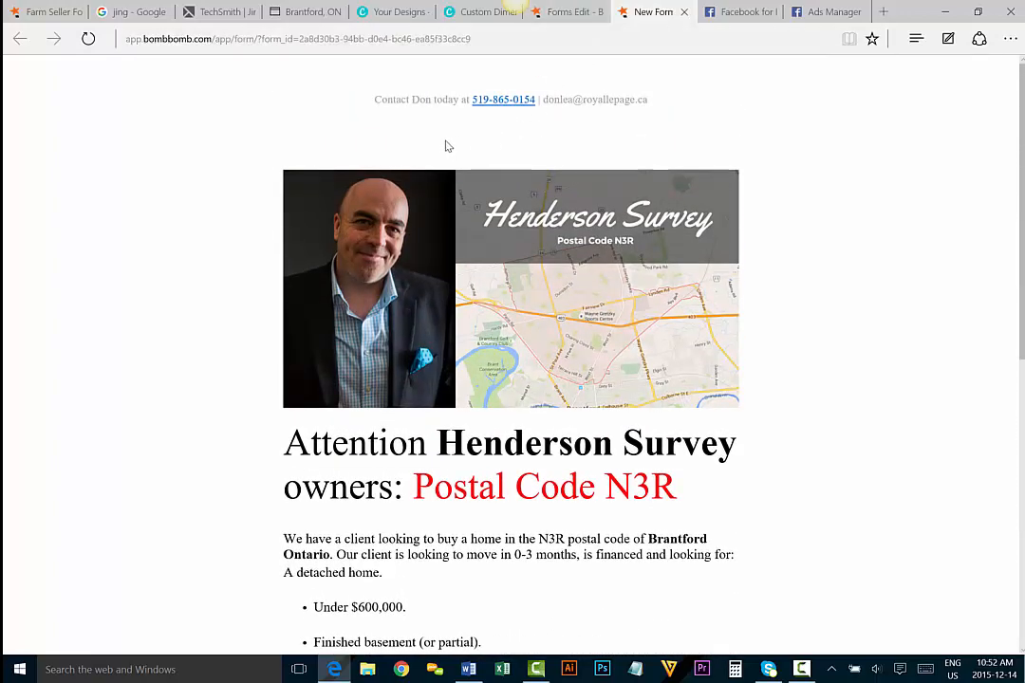
{"action": "left_click", "coordinate": [567, 12]}
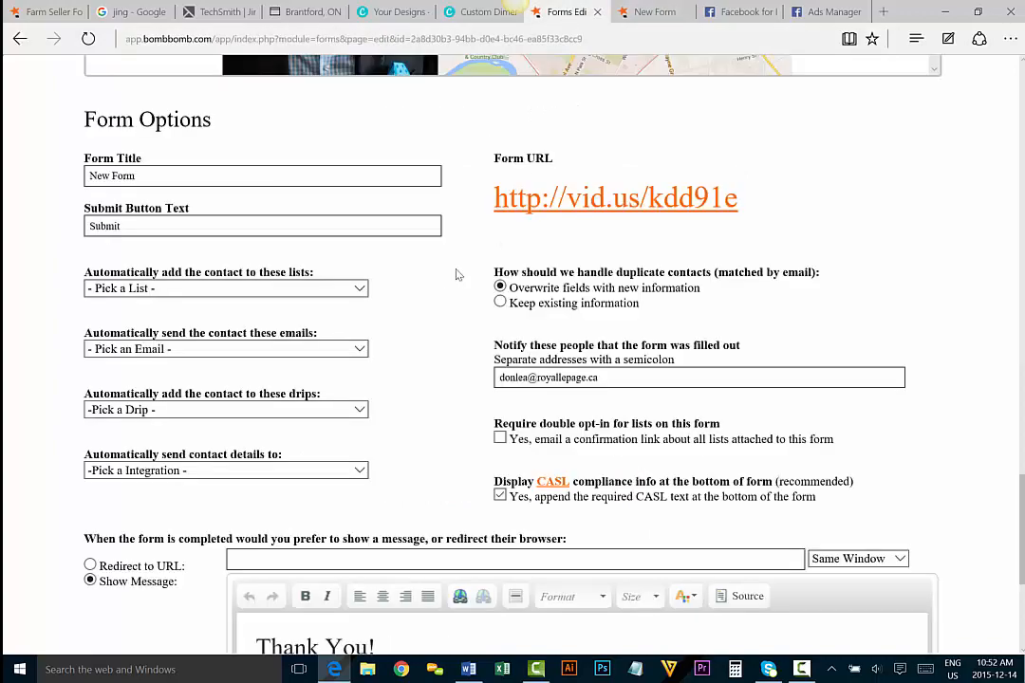
{"action": "scroll", "coordinate": [445, 302], "scroll_direction": "up", "scroll_amount": 16}
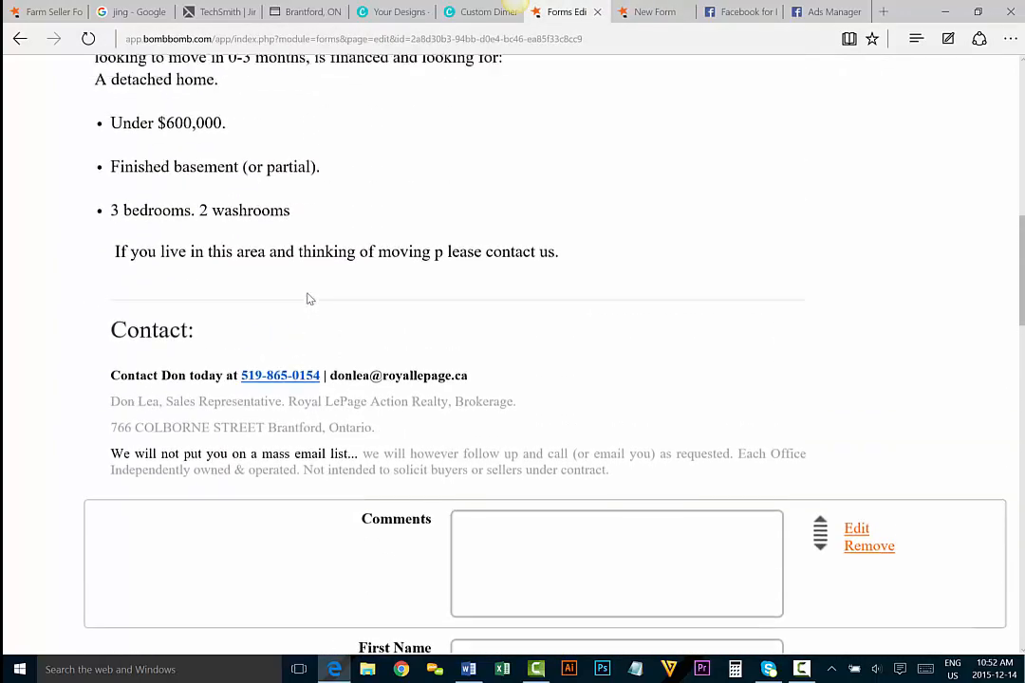
Remove the extra blank line below the contact line in the form's first text block and save the block
{"action": "scroll", "coordinate": [308, 299], "scroll_direction": "up", "scroll_amount": 5}
{"action": "mouse_move", "coordinate": [322, 291]}
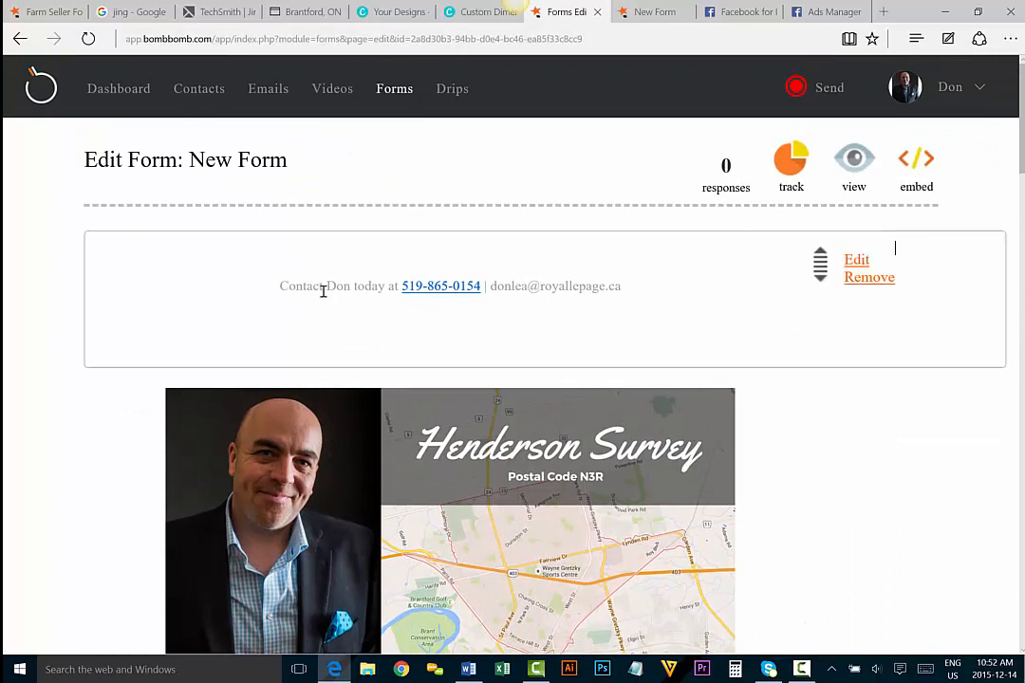
{"action": "left_click", "coordinate": [856, 260]}
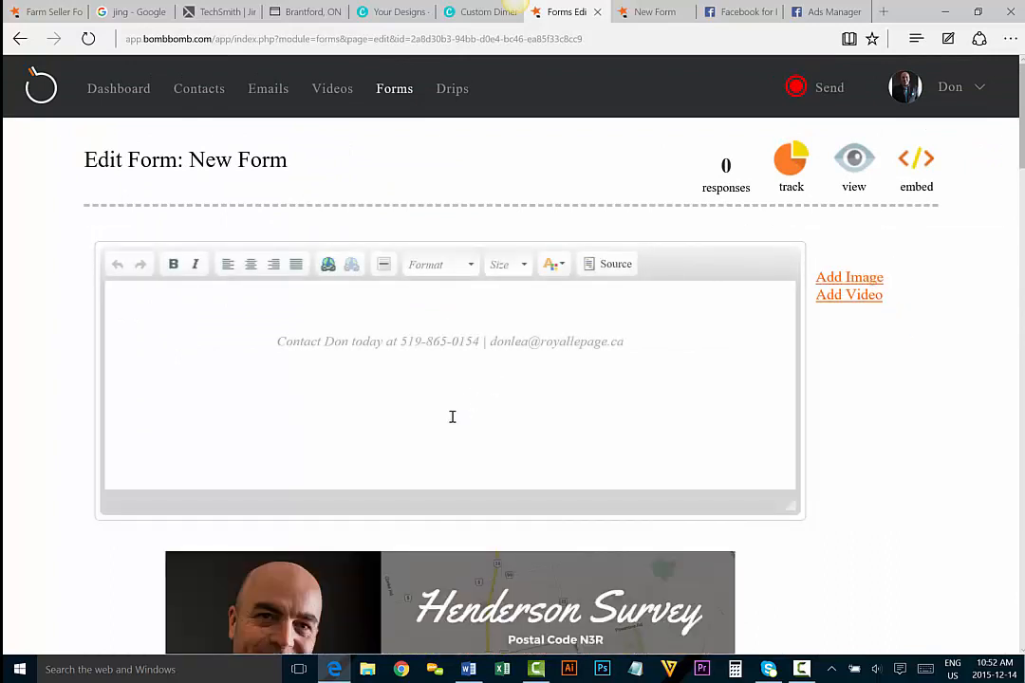
{"action": "left_click", "coordinate": [495, 409]}
{"action": "key", "text": "BackSpace"}
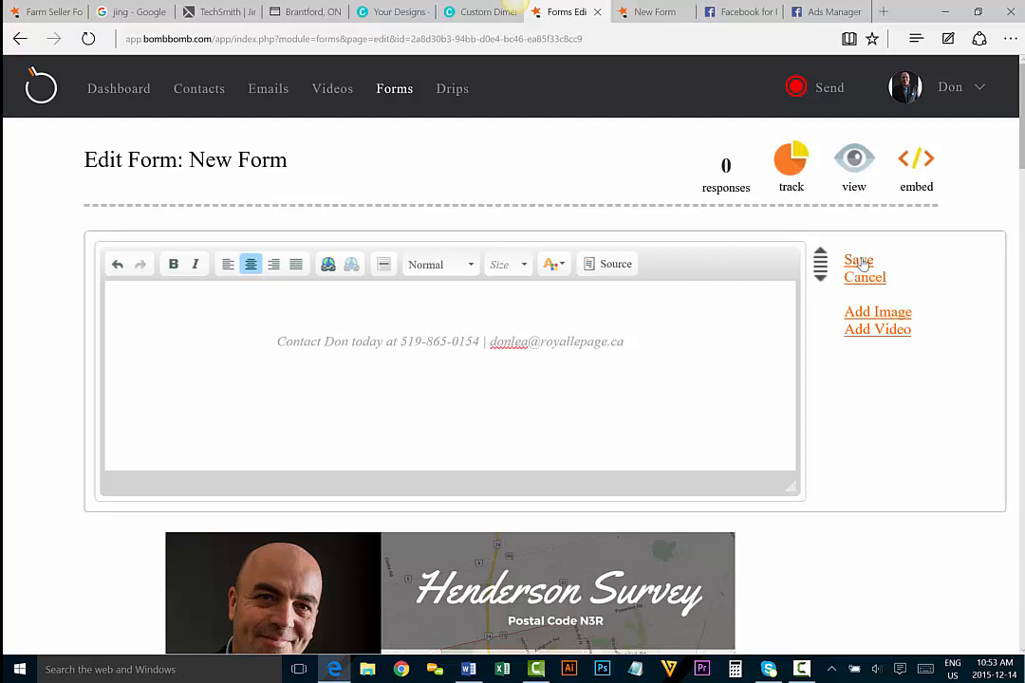
{"action": "left_click", "coordinate": [859, 260]}
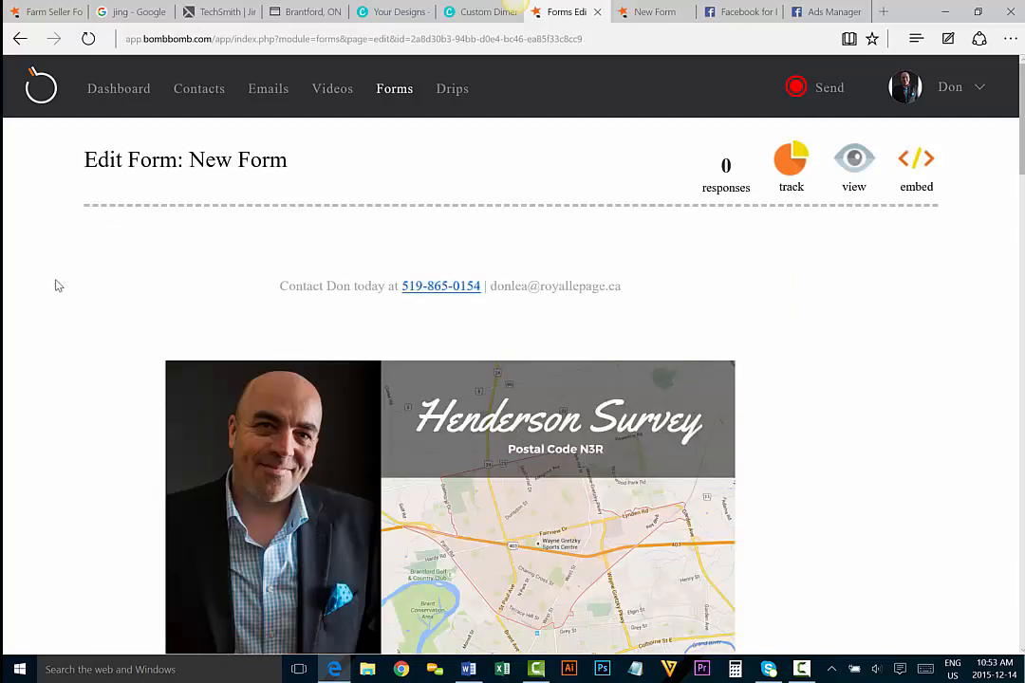
Correct "p lease" to "please" in the sentence below the bullet list of the Attention Henderson Survey text block
{"action": "scroll", "coordinate": [57, 284], "scroll_direction": "down", "scroll_amount": 9}
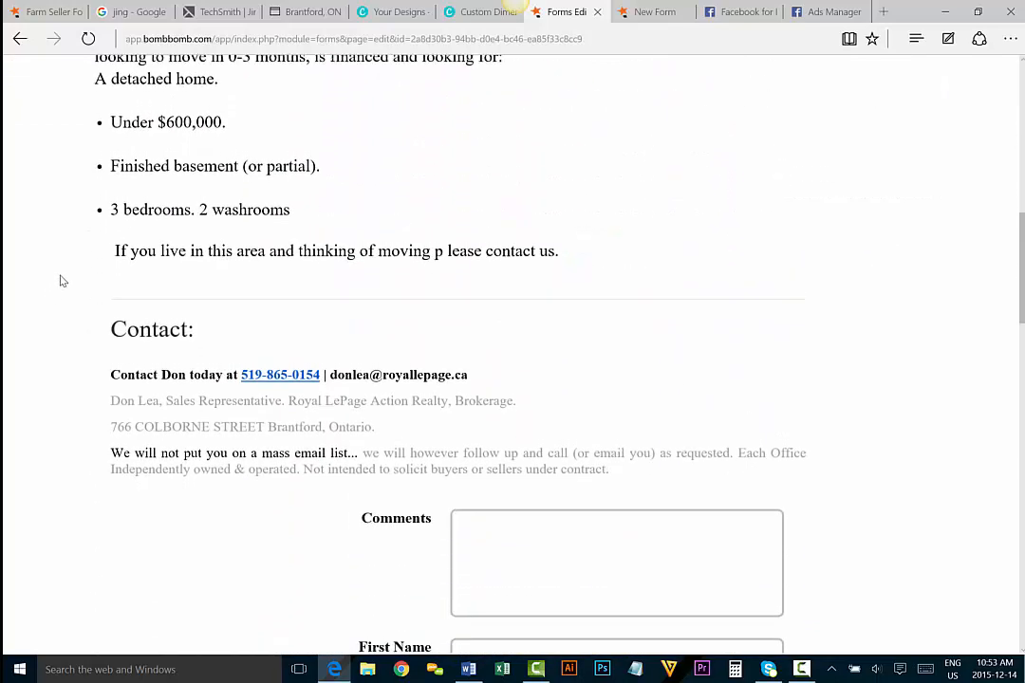
{"action": "scroll", "coordinate": [61, 281], "scroll_direction": "up", "scroll_amount": 3}
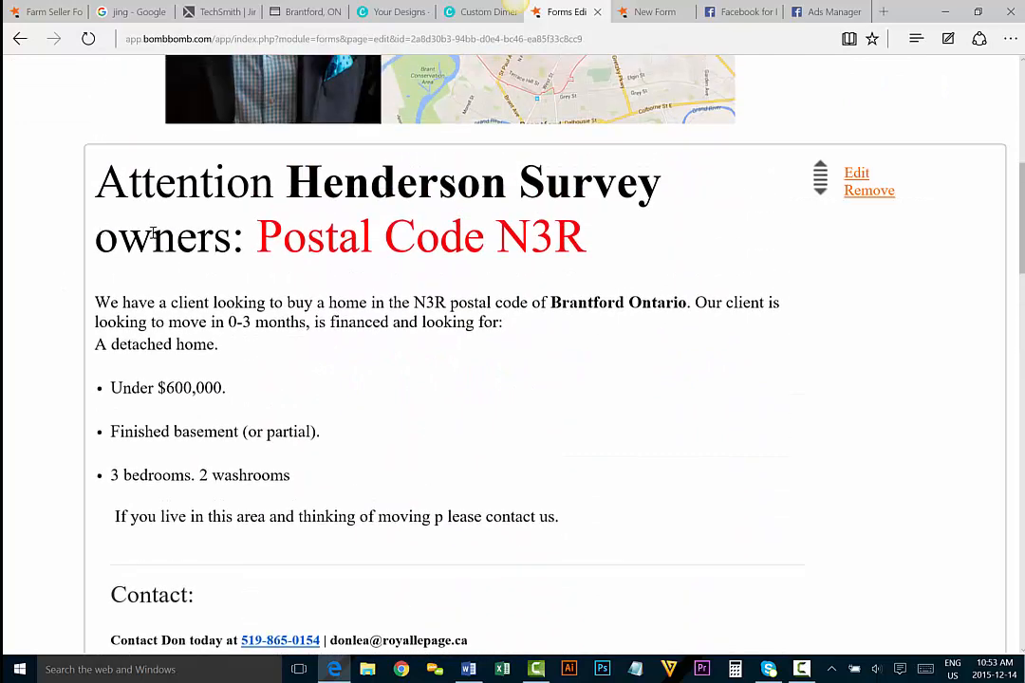
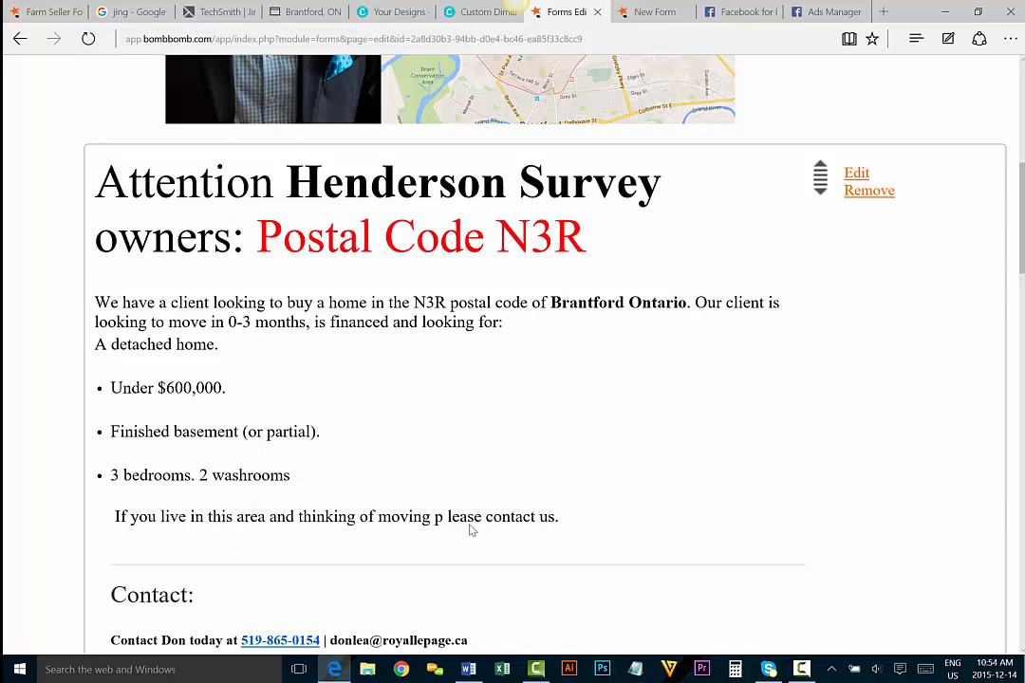
{"action": "left_click", "coordinate": [856, 172]}
{"action": "scroll", "coordinate": [421, 378], "scroll_direction": "down", "scroll_amount": 5}
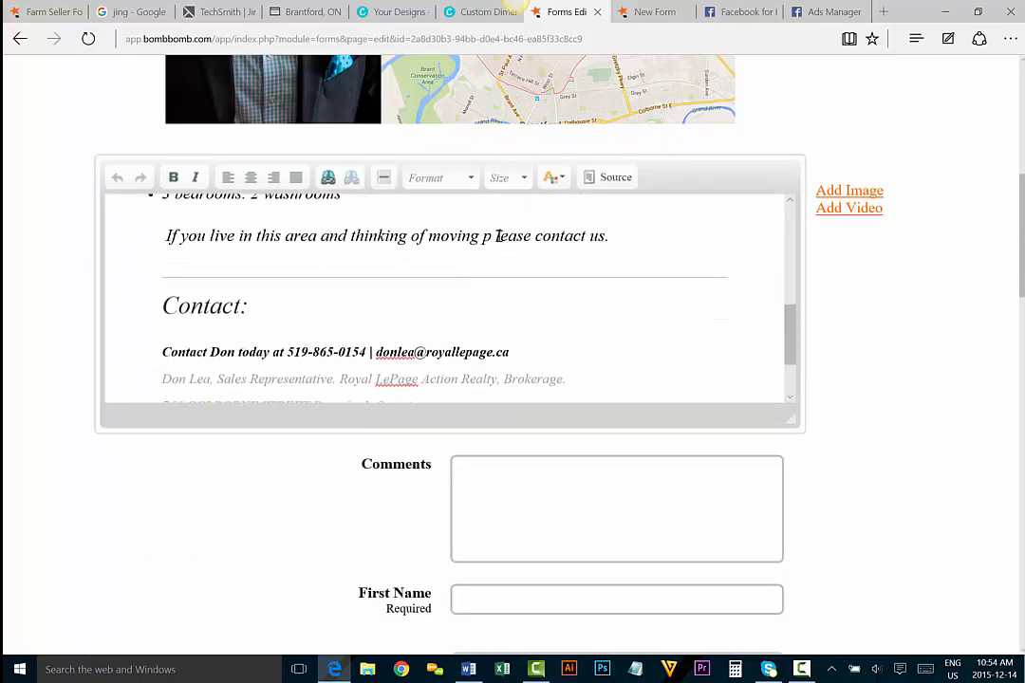
{"action": "left_click", "coordinate": [496, 236]}
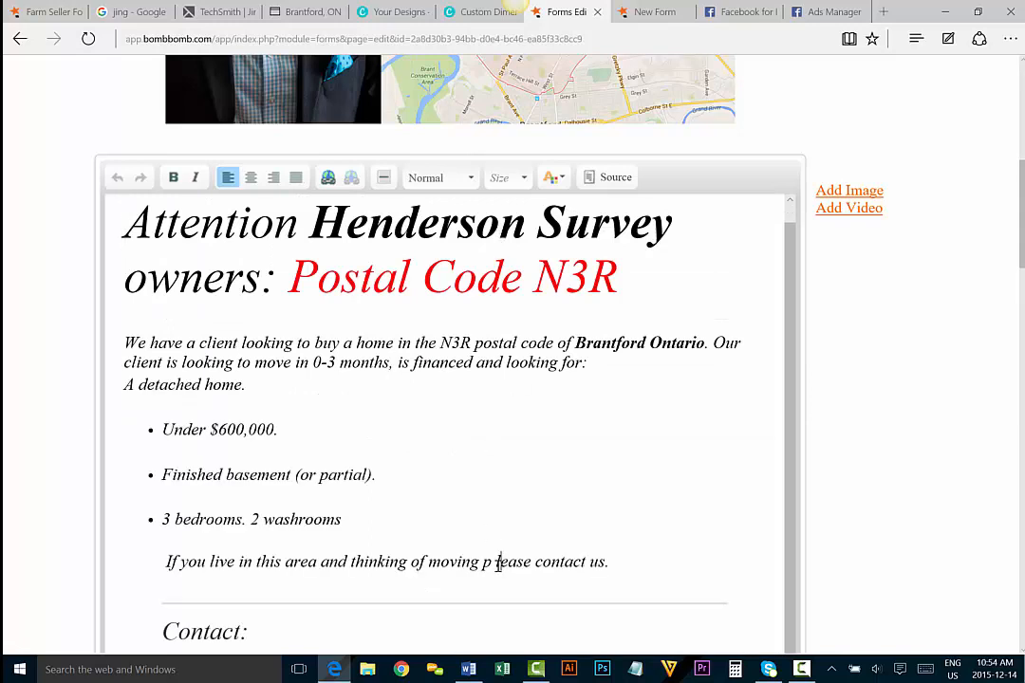
{"action": "key", "text": "BackSpace"}
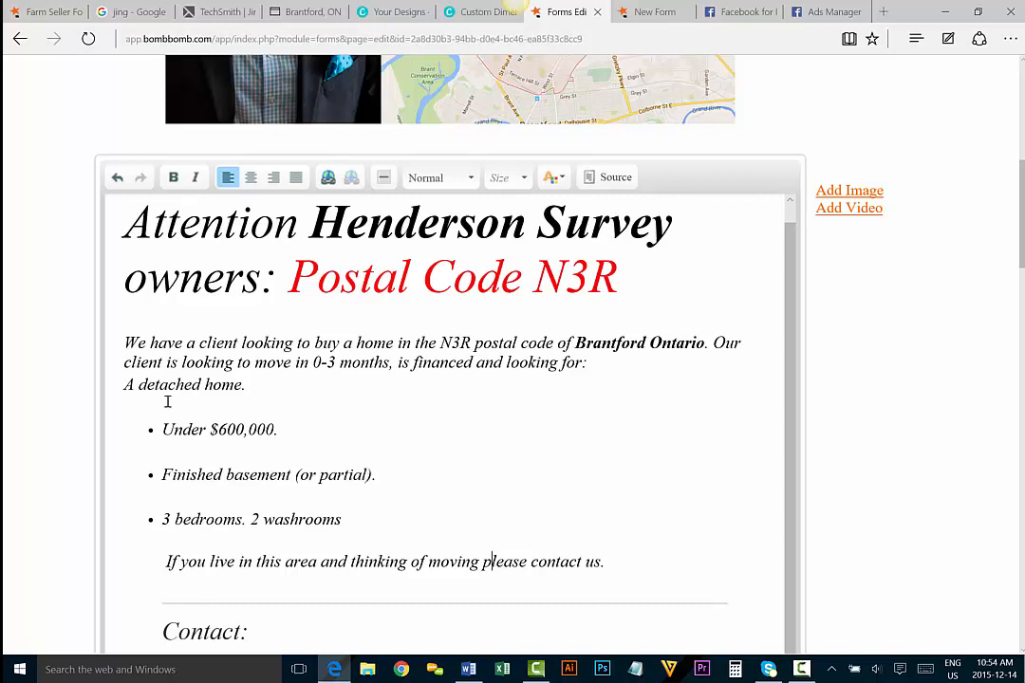
{"action": "left_click", "coordinate": [148, 432]}
{"action": "left_click", "coordinate": [125, 385]}
{"action": "key", "text": "Return"}
{"action": "key", "text": "ctrl+v"}
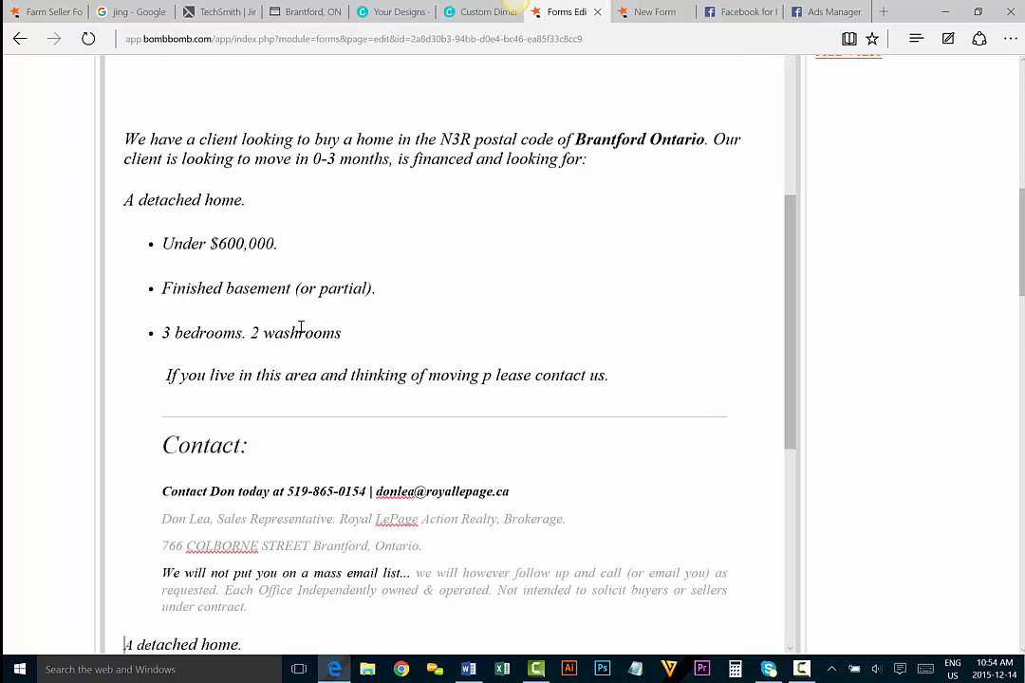
{"action": "key", "text": "ctrl+z"}
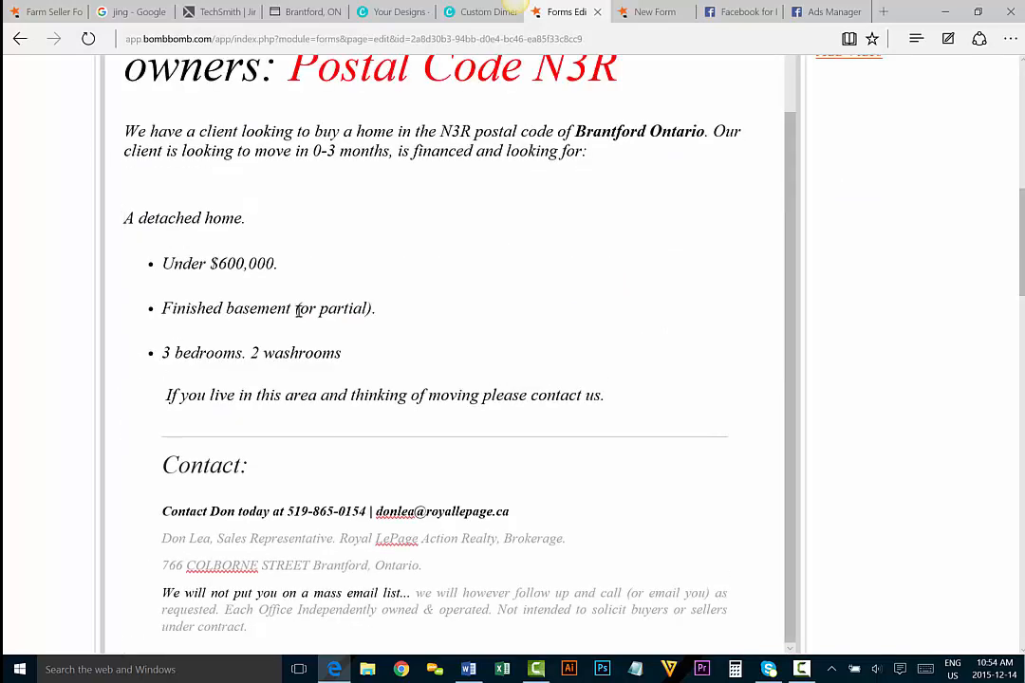
Copy the "Under $600,000." bullet text onto a new line below "A detached home."
{"action": "scroll", "coordinate": [300, 434], "scroll_direction": "up", "scroll_amount": 1}
{"action": "left_click", "coordinate": [274, 337]}
{"action": "type", "text": "."}
{"action": "left_click", "coordinate": [256, 294]}
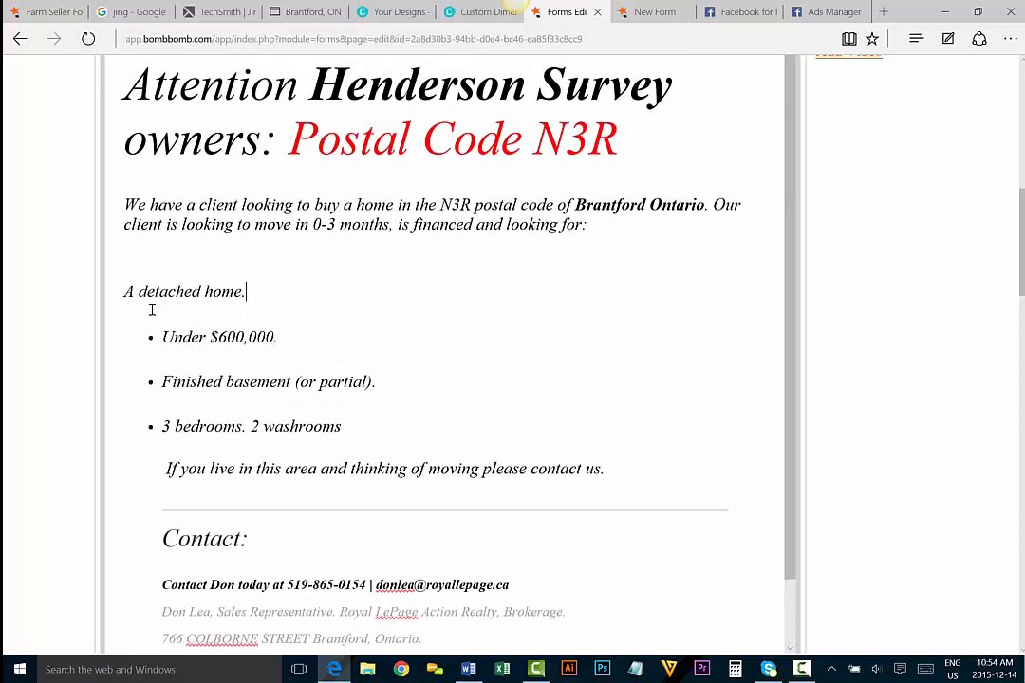
{"action": "left_click_drag", "start_coordinate": [307, 342], "coordinate": [162, 337]}
{"action": "key", "text": "ctrl+c"}
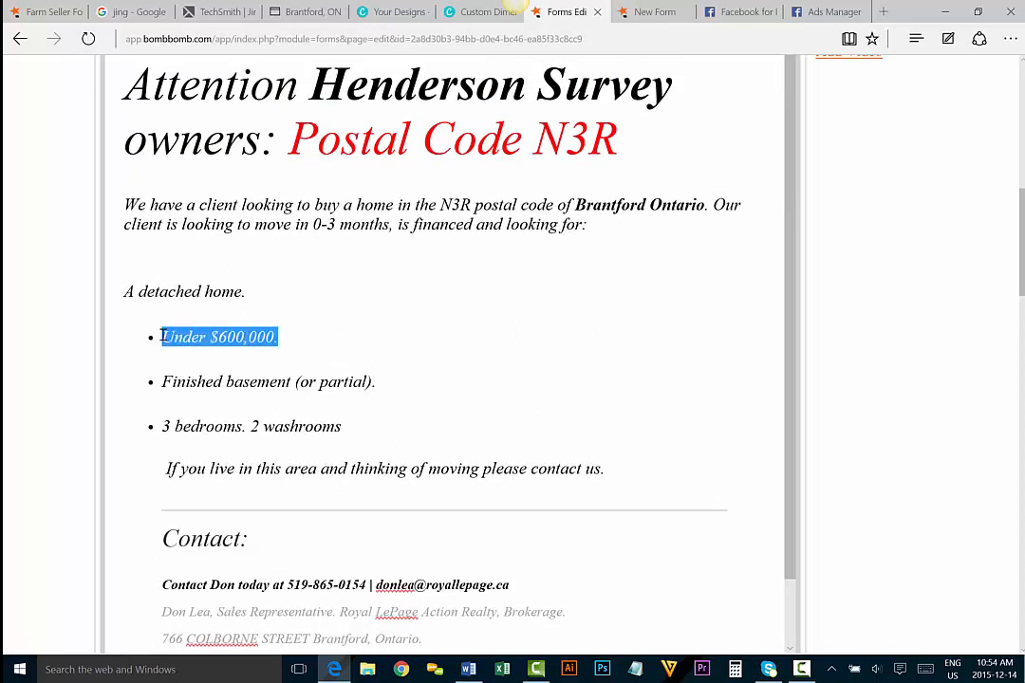
{"action": "left_click", "coordinate": [281, 294]}
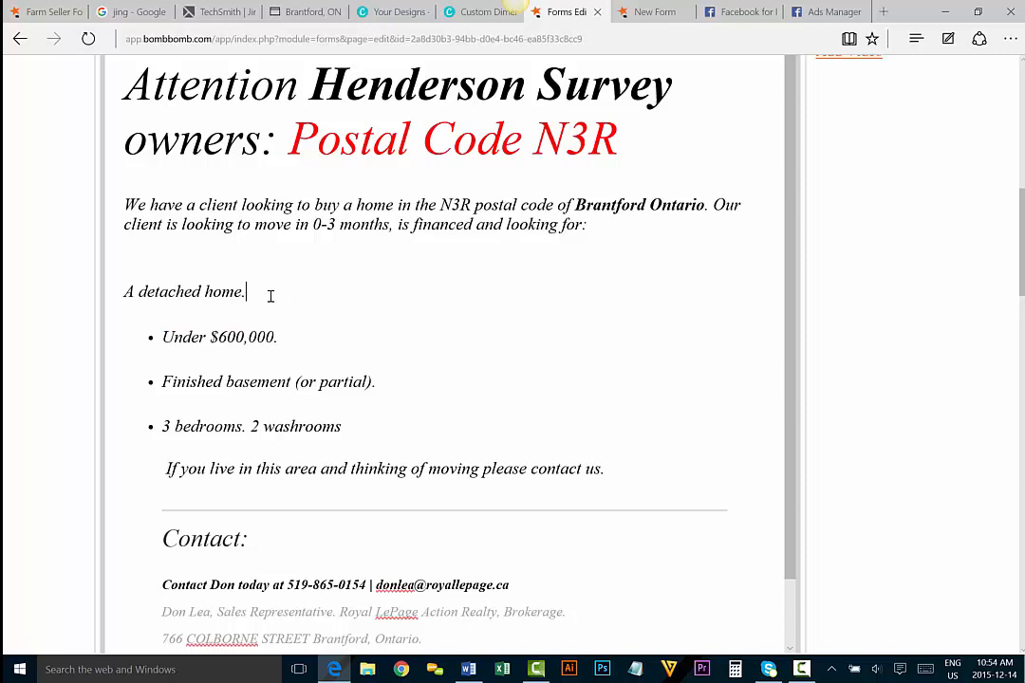
{"action": "key", "text": "Return"}
{"action": "key", "text": "ctrl+v"}
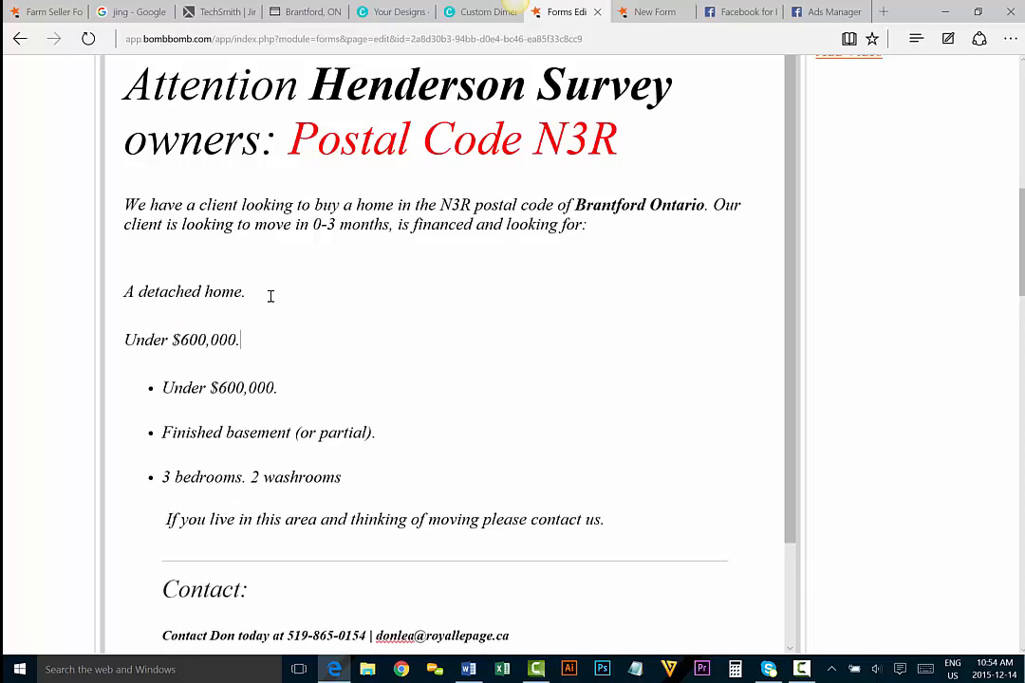
Insert an empty bullet above the "Under $600,000." bullet and remove the duplicate unbulleted "Under $600,000." text
{"action": "left_click", "coordinate": [162, 387]}
{"action": "key", "text": "Return"}
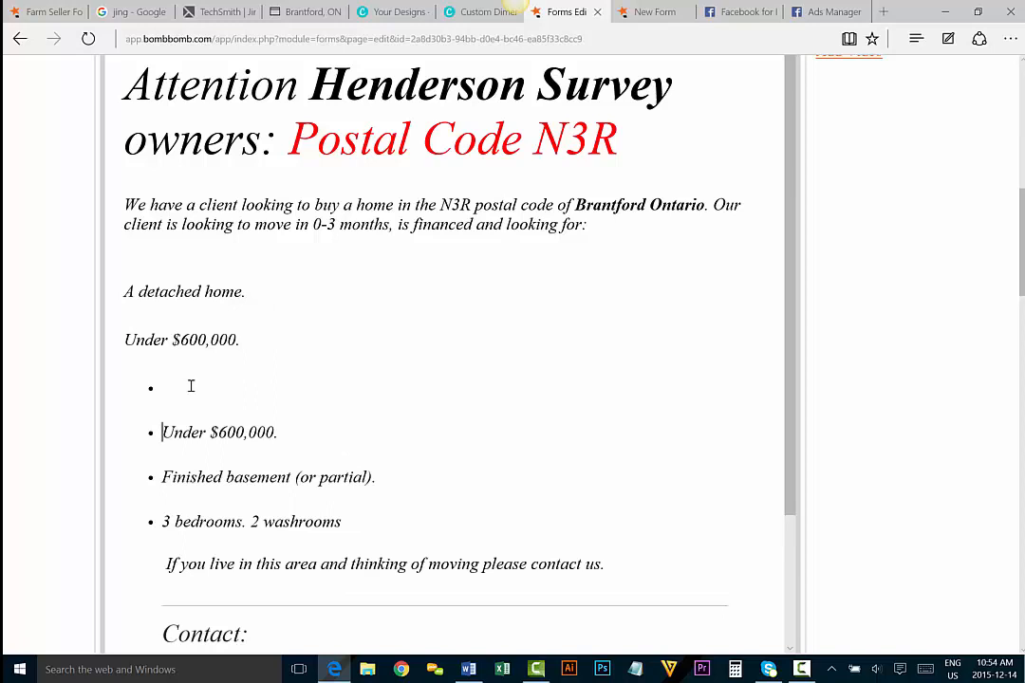
{"action": "left_click_drag", "start_coordinate": [251, 336], "coordinate": [102, 341]}
{"action": "key", "text": "ctrl+x"}
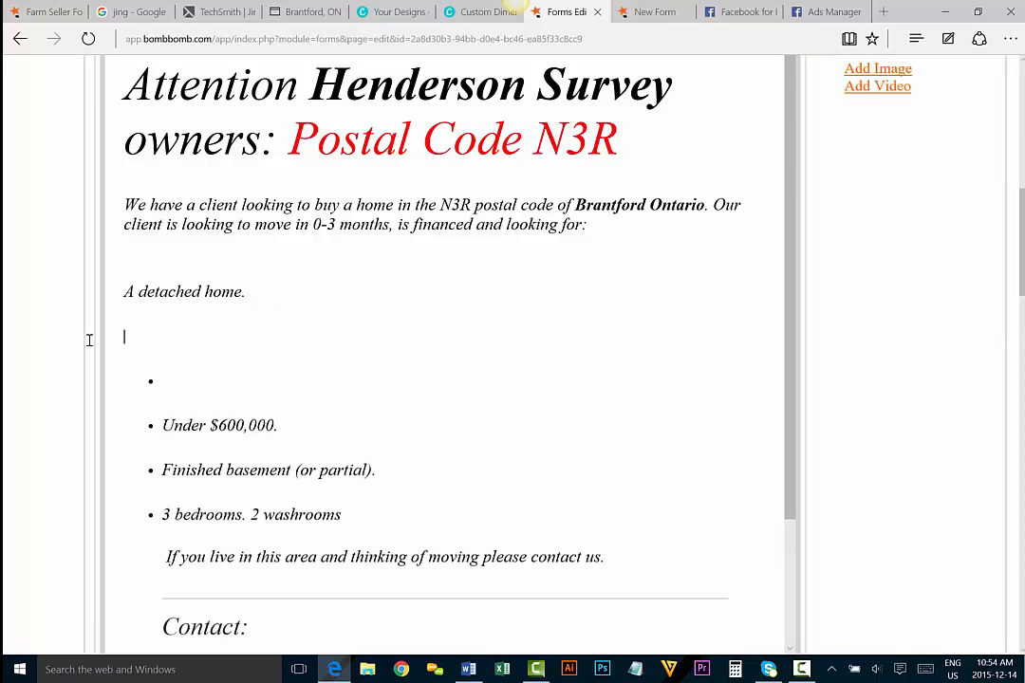
Copy "A detached home." into the empty first bullet of the list
{"action": "left_click_drag", "start_coordinate": [251, 285], "coordinate": [108, 314]}
{"action": "left_click", "coordinate": [195, 385]}
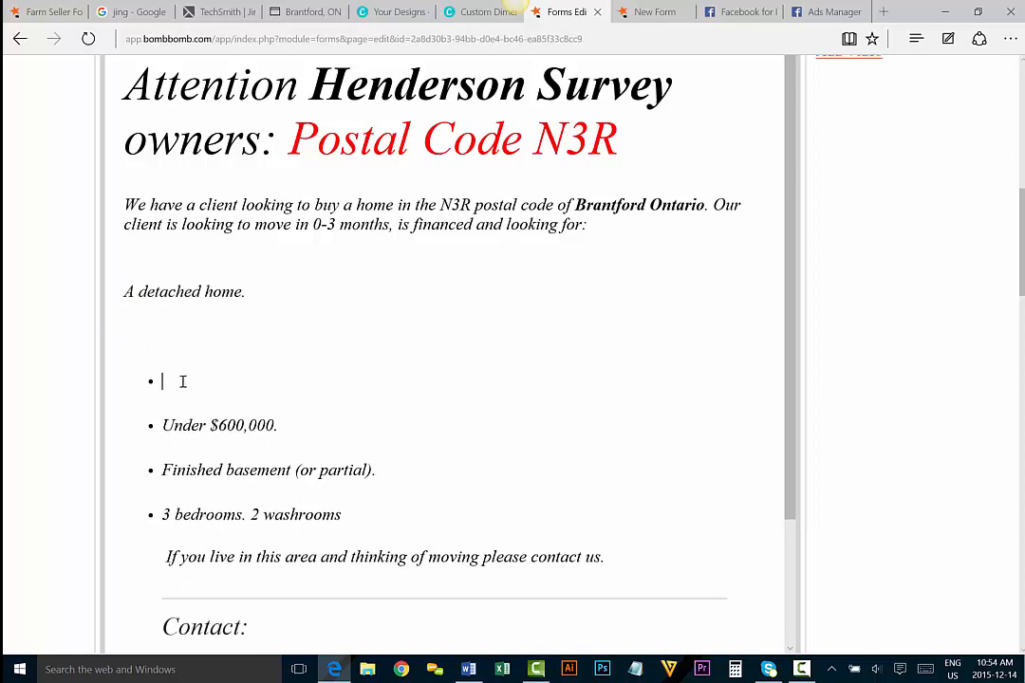
{"action": "key", "text": "ctrl+v"}
Delete the original unbulleted "A detached home." line and the blank lines above the list, and save the text block
{"action": "left_click_drag", "start_coordinate": [213, 351], "coordinate": [121, 279]}
{"action": "key", "text": "BackSpace"}
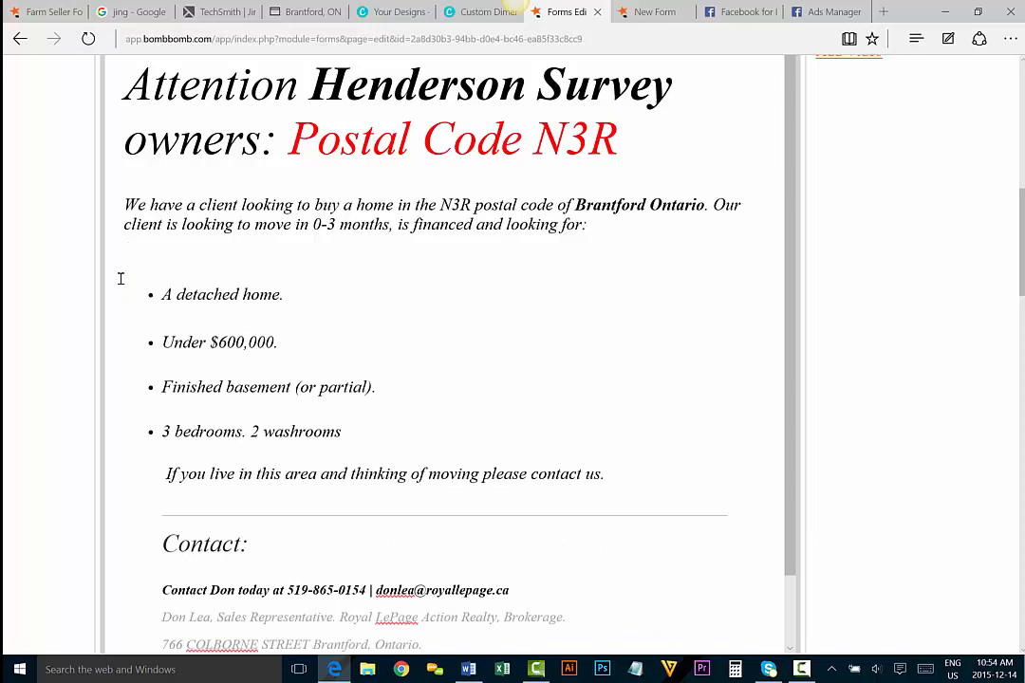
{"action": "key", "text": "Delete"}
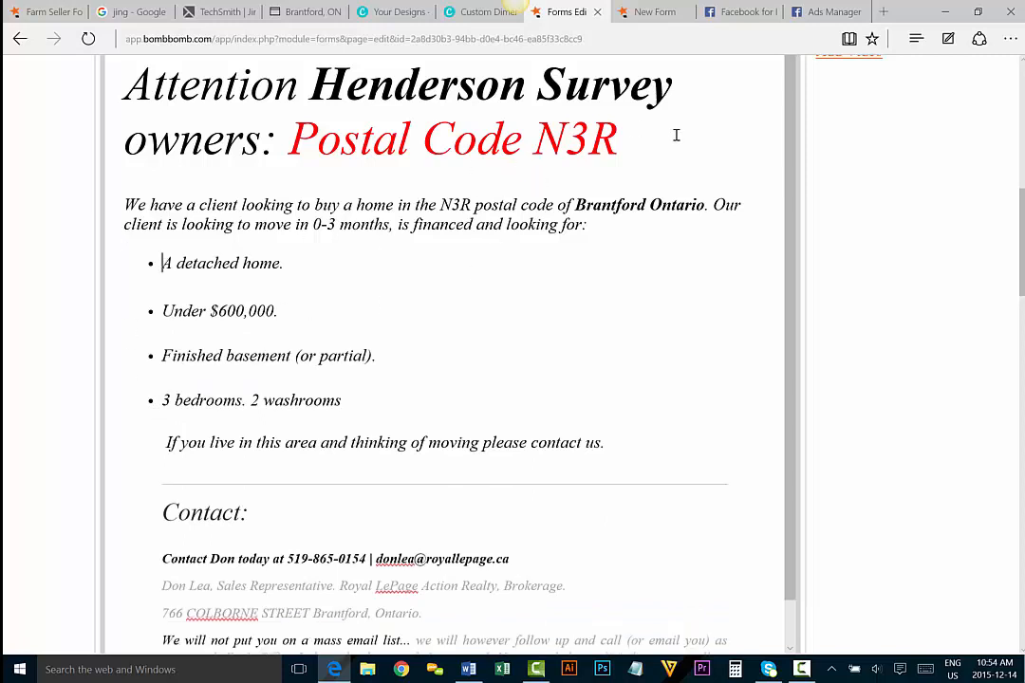
{"action": "scroll", "coordinate": [906, 185], "scroll_direction": "up", "scroll_amount": 1}
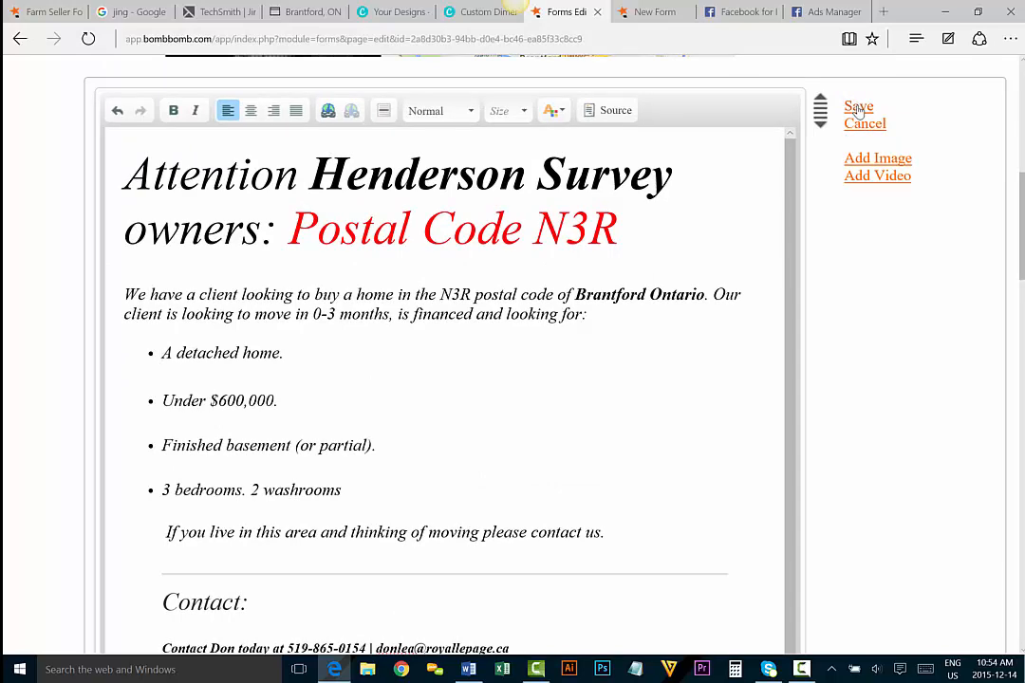
{"action": "left_click", "coordinate": [857, 107]}
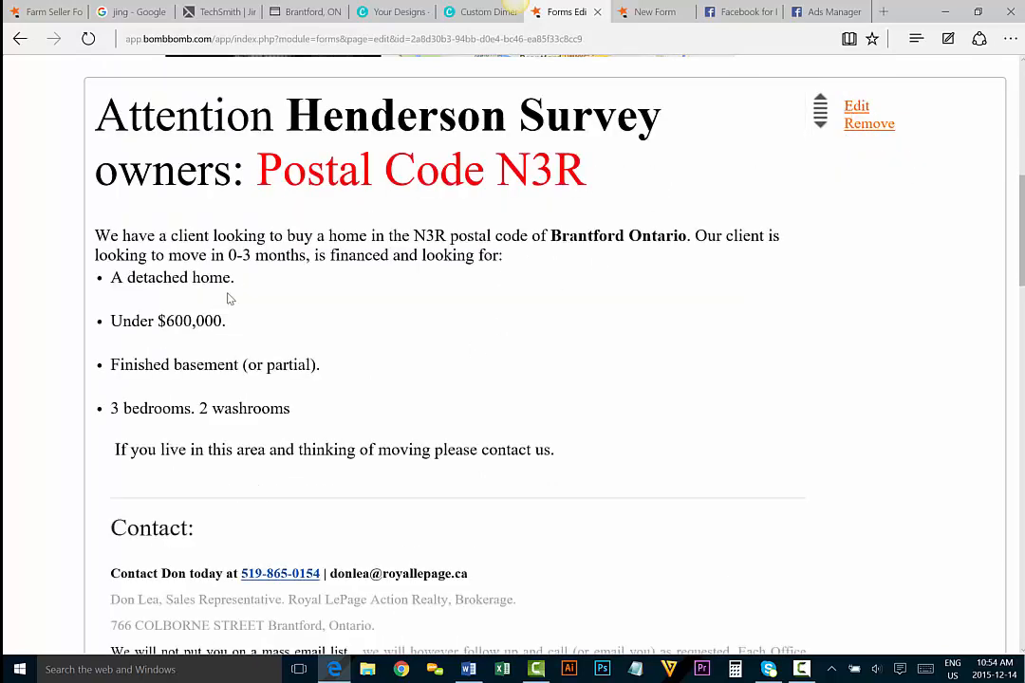
Refresh the published form page and review its header, bullet list, contact details and input fields
{"action": "left_click", "coordinate": [647, 13]}
{"action": "left_click", "coordinate": [88, 39]}
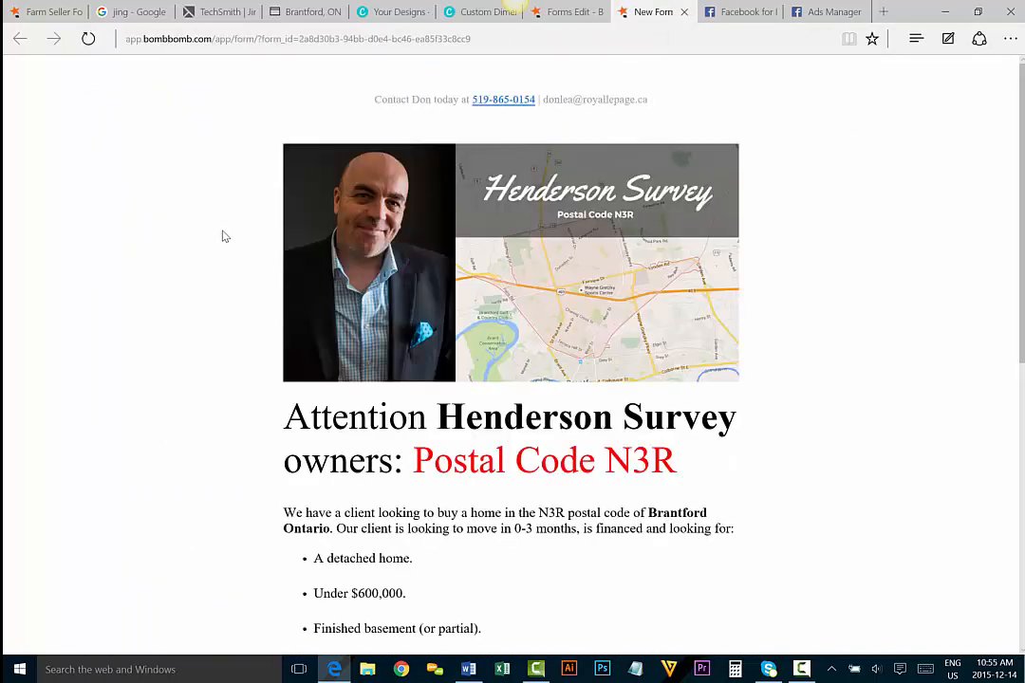
{"action": "scroll", "coordinate": [224, 236], "scroll_direction": "down", "scroll_amount": 2}
{"action": "scroll", "coordinate": [224, 236], "scroll_direction": "down", "scroll_amount": 2}
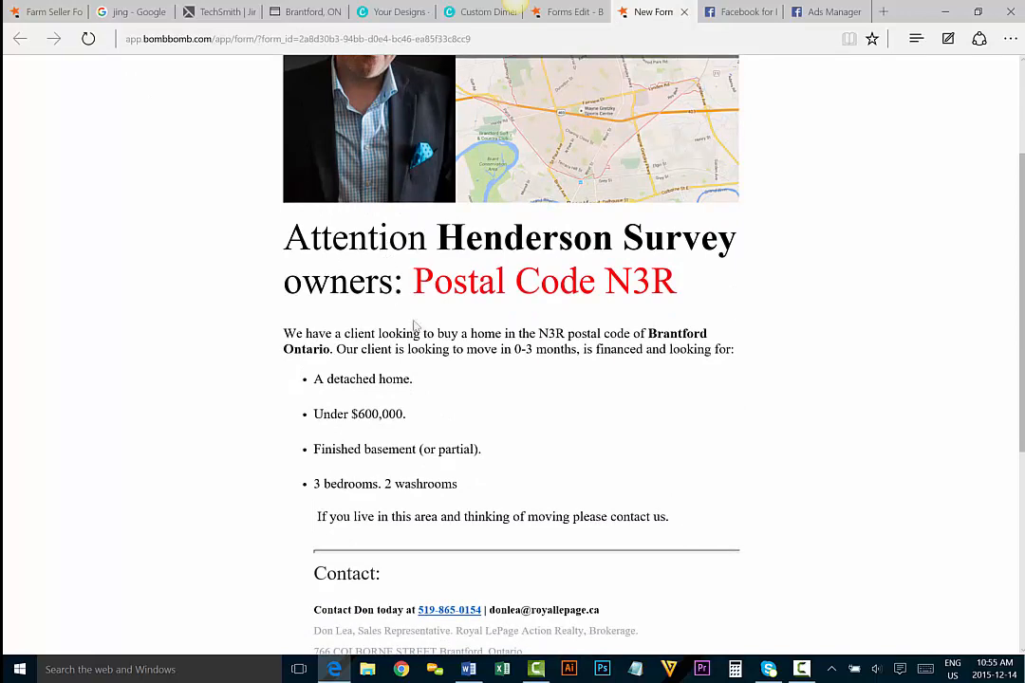
{"action": "scroll", "coordinate": [398, 401], "scroll_direction": "down", "scroll_amount": 5}
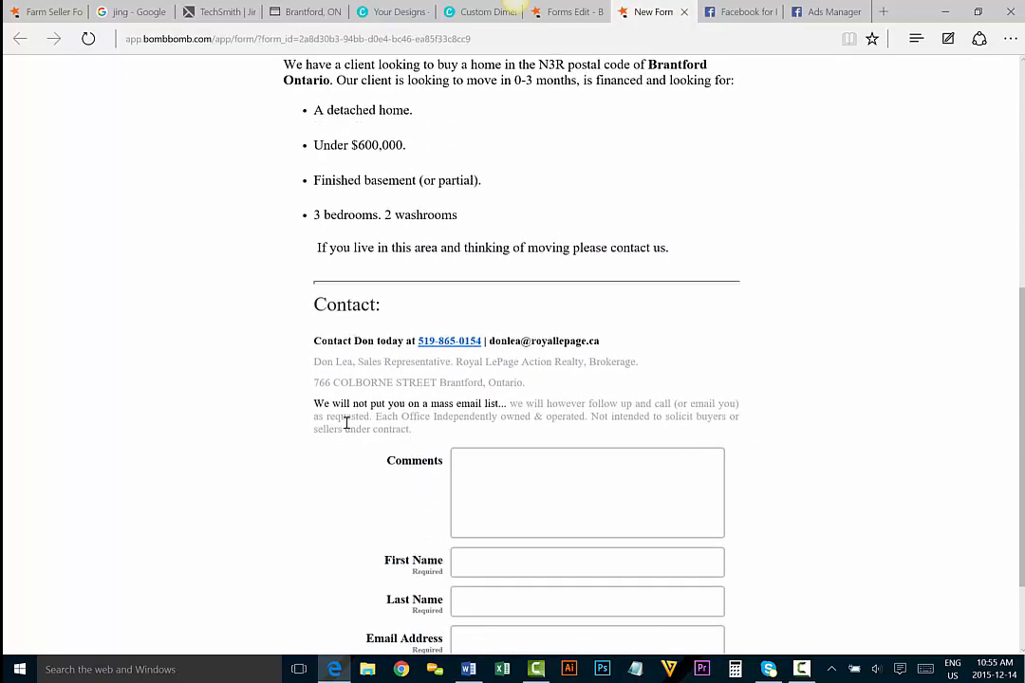
{"action": "scroll", "coordinate": [342, 420], "scroll_direction": "down", "scroll_amount": 3}
{"action": "scroll", "coordinate": [343, 423], "scroll_direction": "up", "scroll_amount": 12}
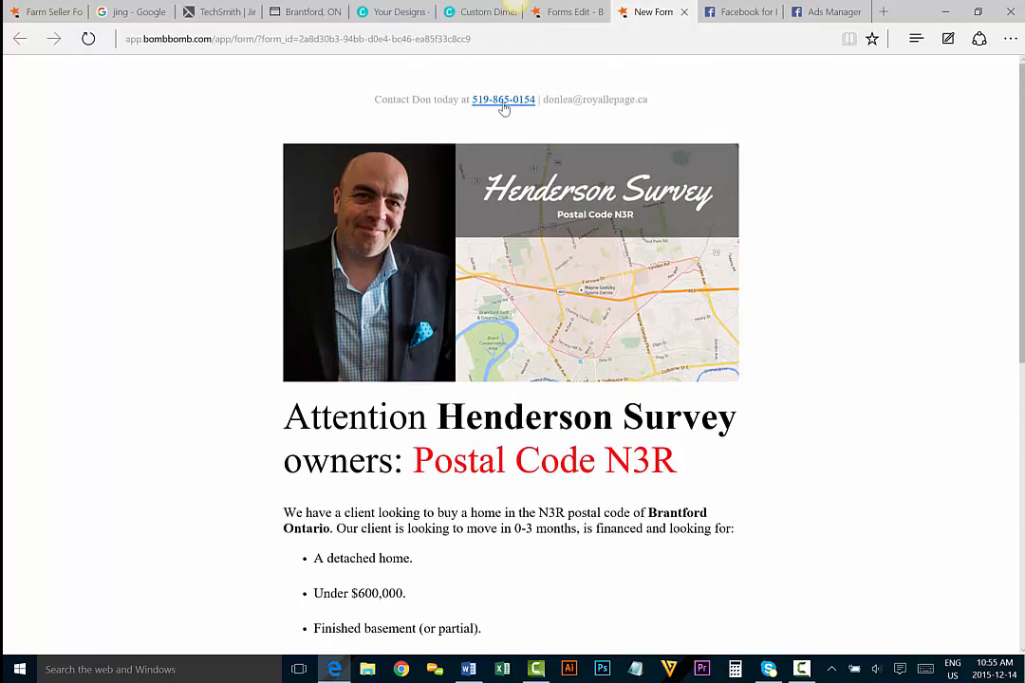
In the form editor's options, title the form "Farming Henderson" and add its contacts automatically to the CMA Follow up list
{"action": "left_click", "coordinate": [569, 12]}
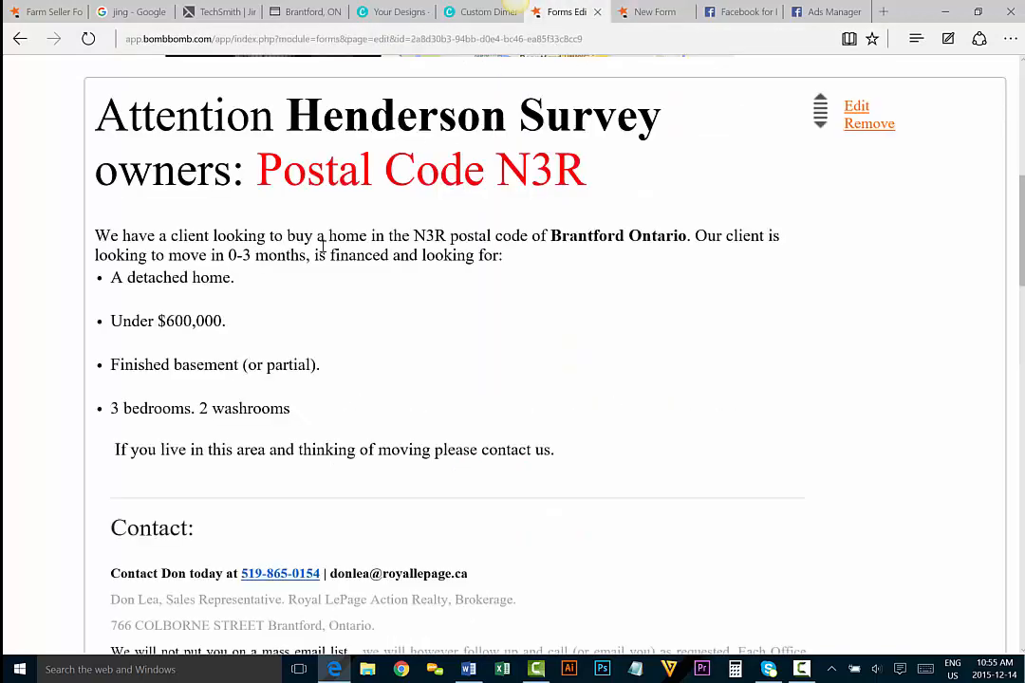
{"action": "scroll", "coordinate": [322, 245], "scroll_direction": "down", "scroll_amount": 9}
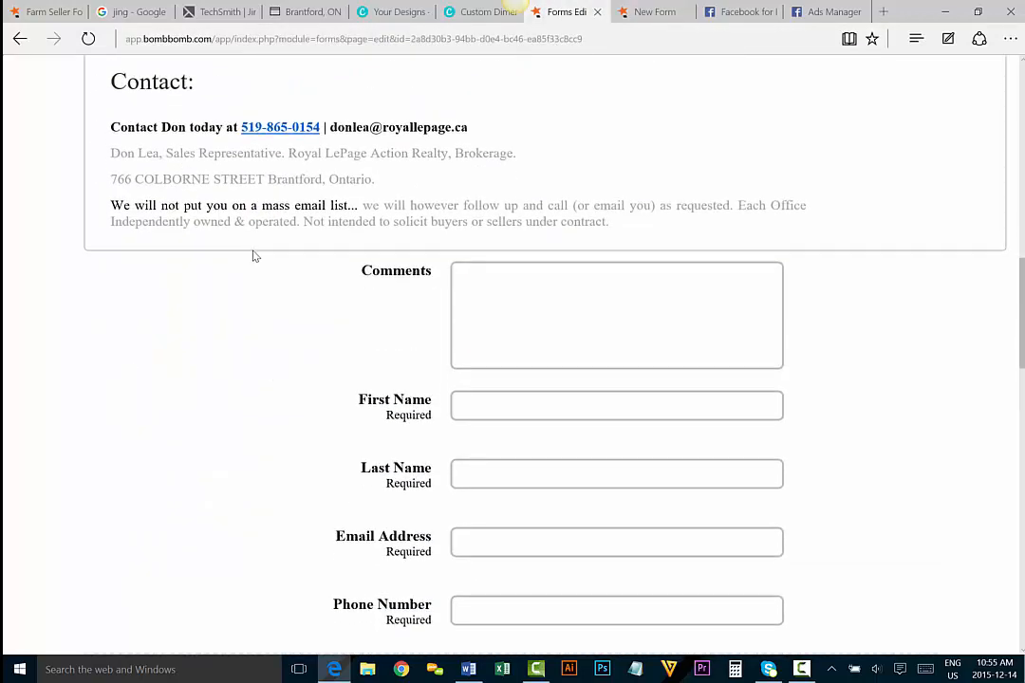
{"action": "scroll", "coordinate": [253, 256], "scroll_direction": "down", "scroll_amount": 17}
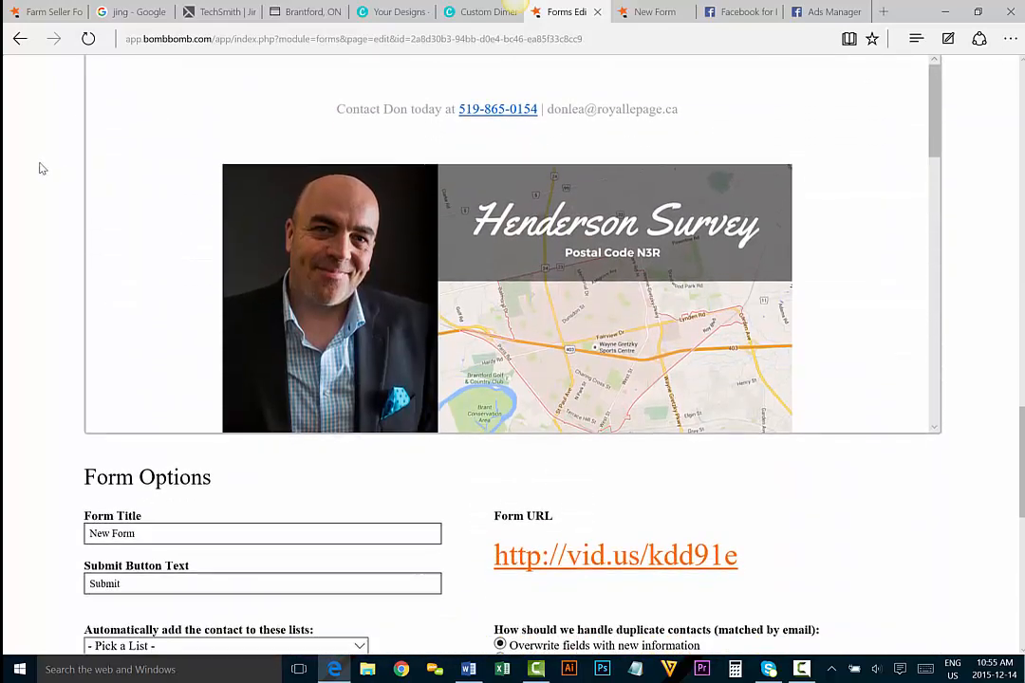
{"action": "scroll", "coordinate": [42, 169], "scroll_direction": "up", "scroll_amount": 6}
{"action": "scroll", "coordinate": [42, 169], "scroll_direction": "down", "scroll_amount": 13}
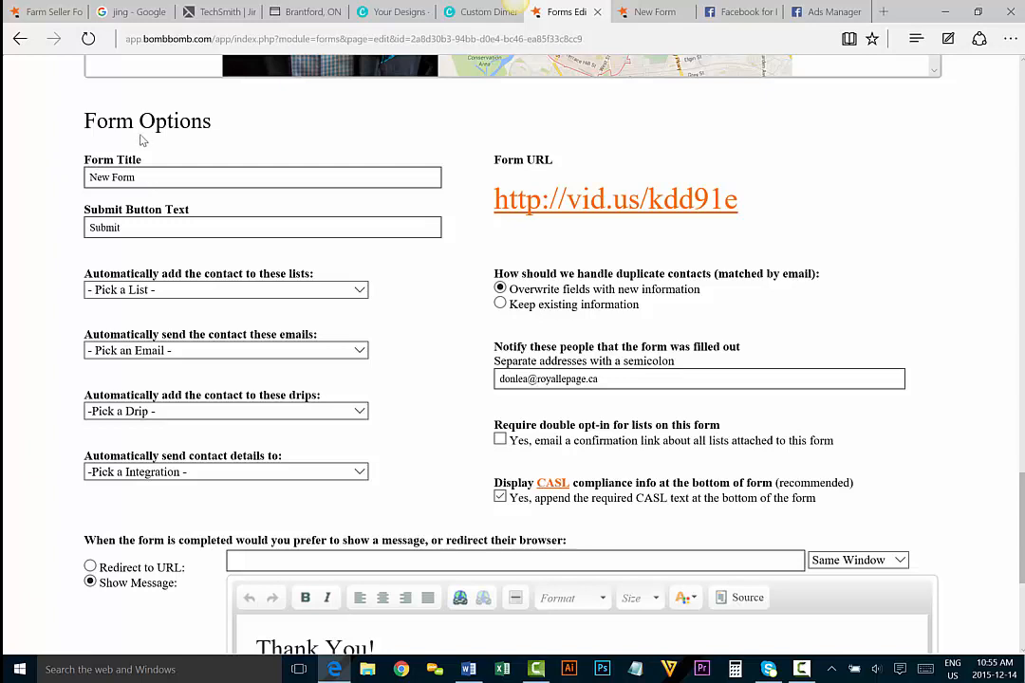
{"action": "left_click_drag", "start_coordinate": [162, 182], "coordinate": [82, 164]}
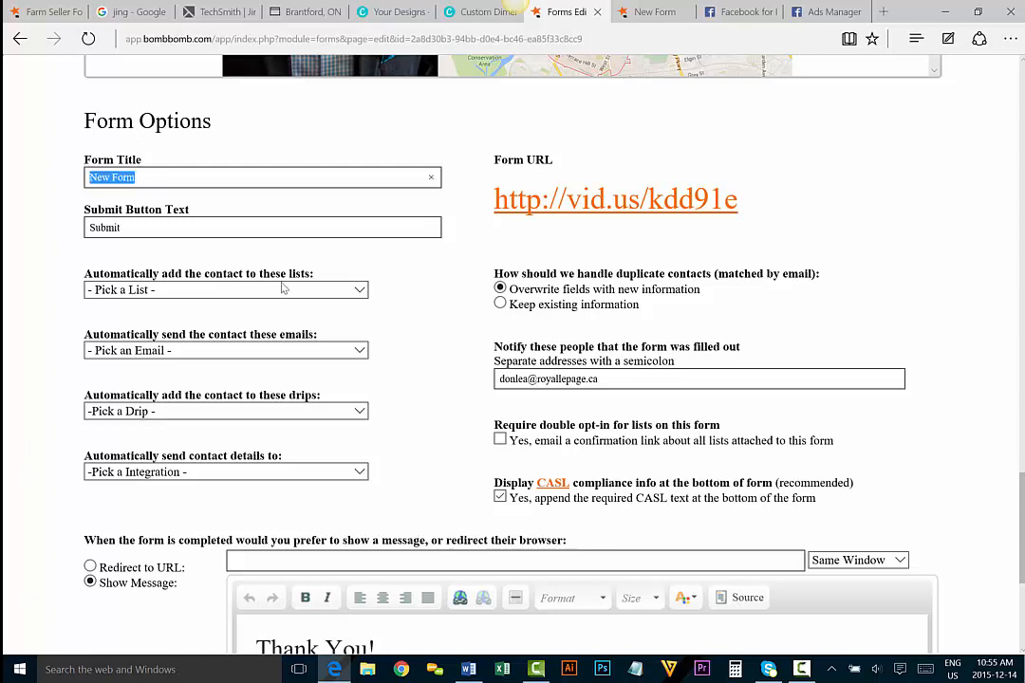
{"action": "type", "text": "Farming"}
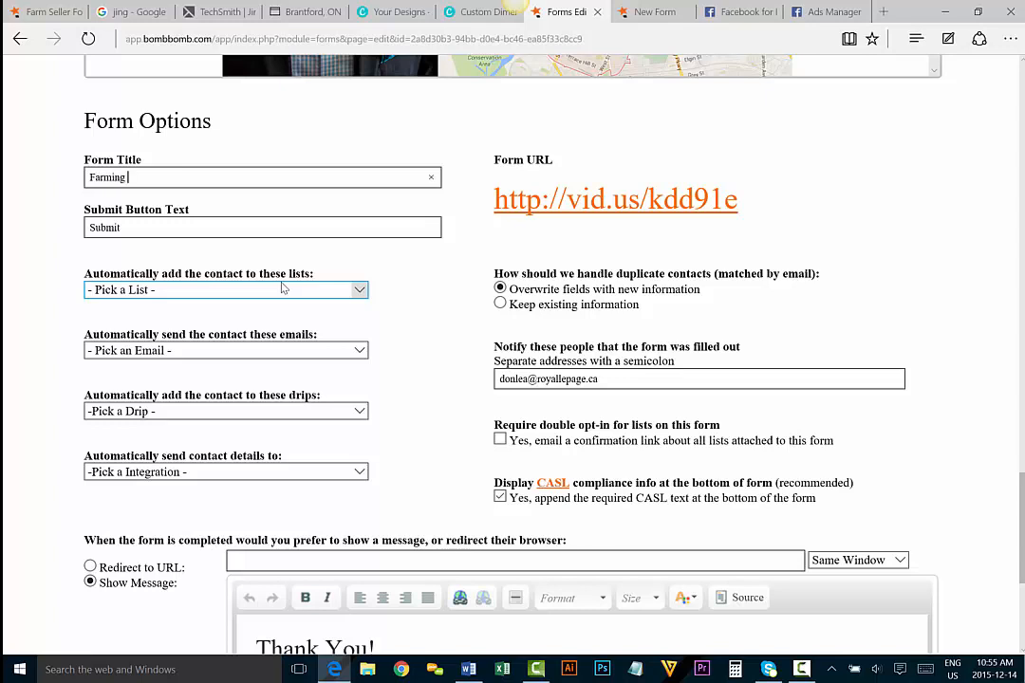
{"action": "type", "text": " Henderson"}
{"action": "left_click", "coordinate": [253, 293]}
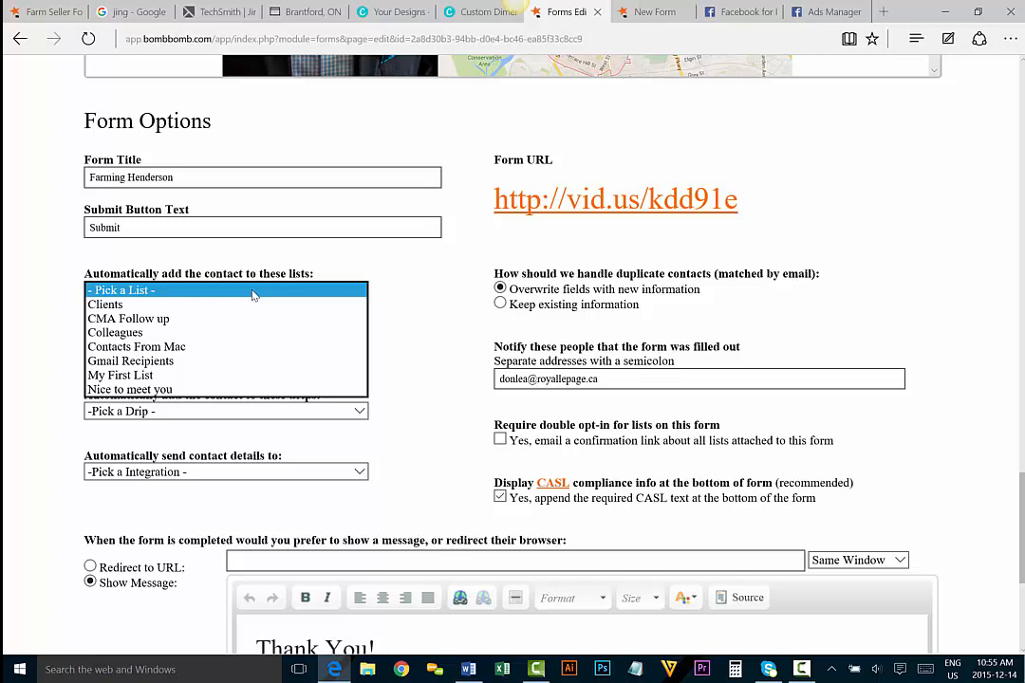
{"action": "left_click", "coordinate": [112, 320]}
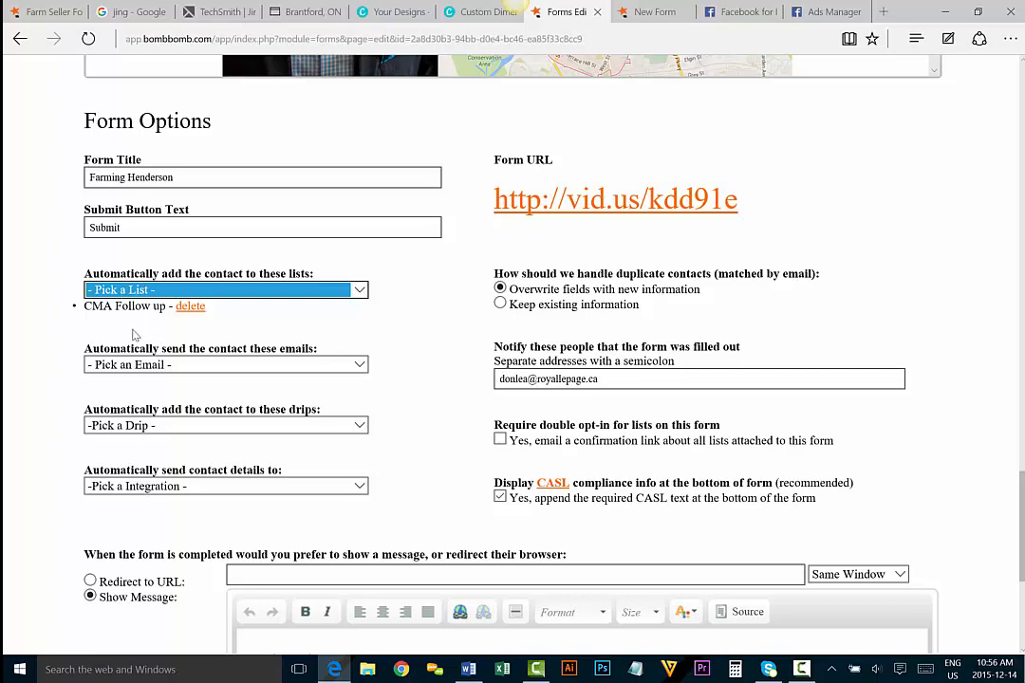
Check which emails and drips can be sent automatically to the form's contacts, without choosing any
{"action": "scroll", "coordinate": [212, 295], "scroll_direction": "down", "scroll_amount": 2}
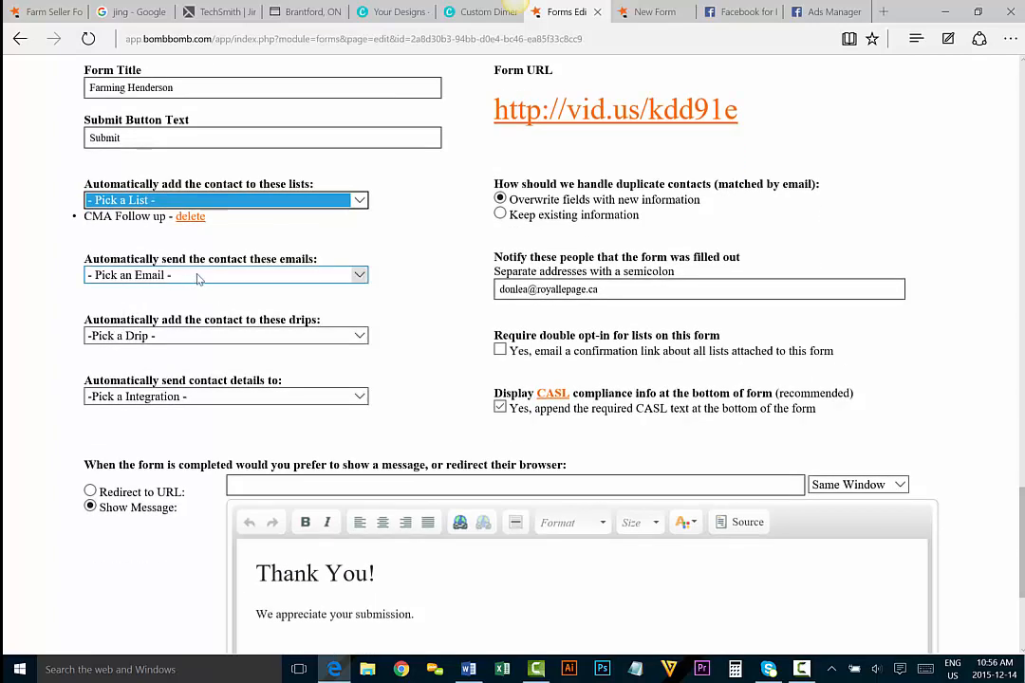
{"action": "left_click", "coordinate": [203, 276]}
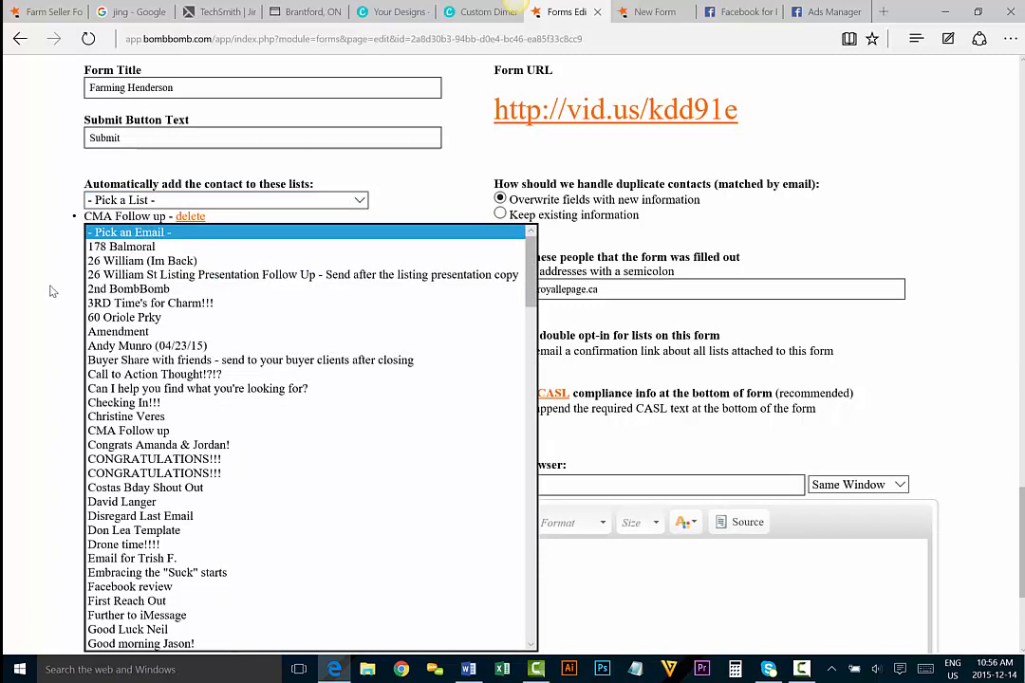
{"action": "left_click", "coordinate": [46, 247]}
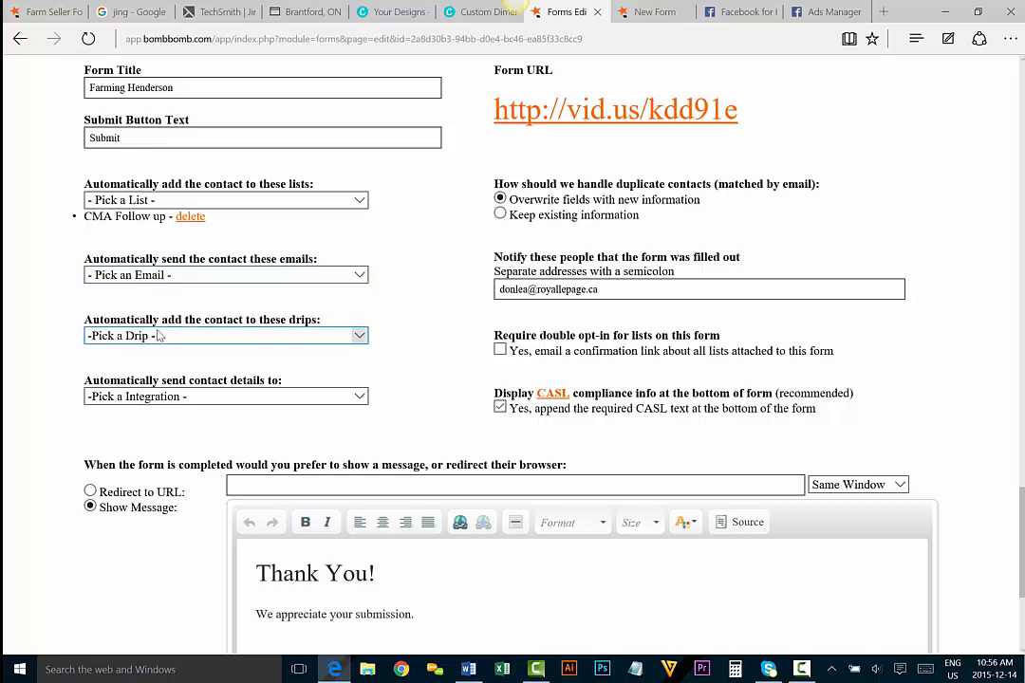
{"action": "left_click", "coordinate": [243, 342]}
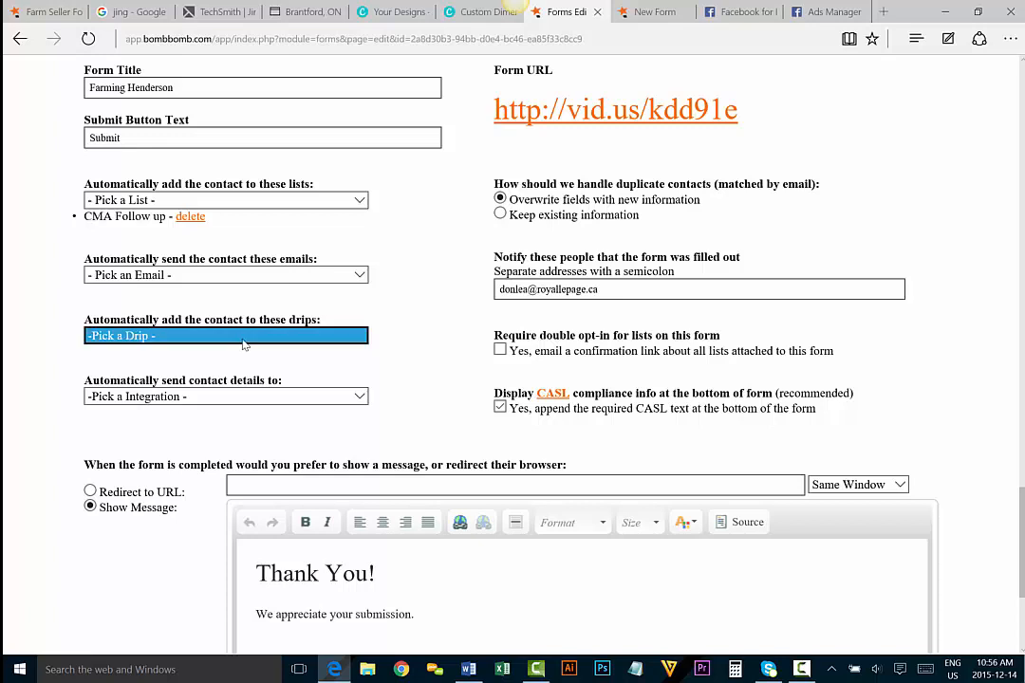
{"action": "left_click", "coordinate": [64, 288]}
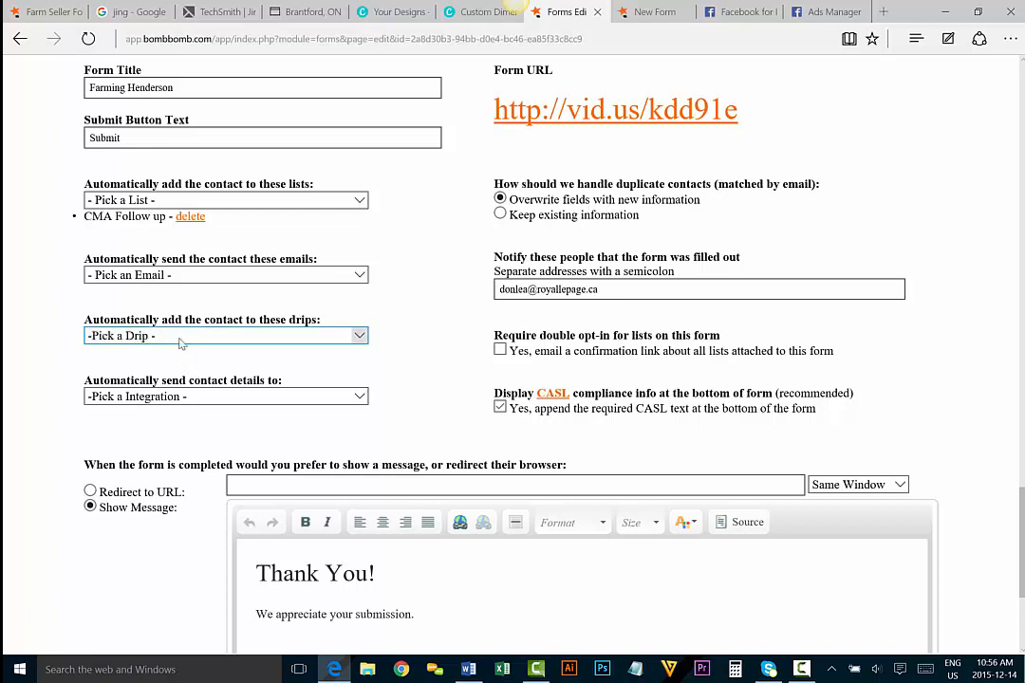
Send the form's contact details automatically to Top Producer and check the notification email address
{"action": "left_click", "coordinate": [155, 397]}
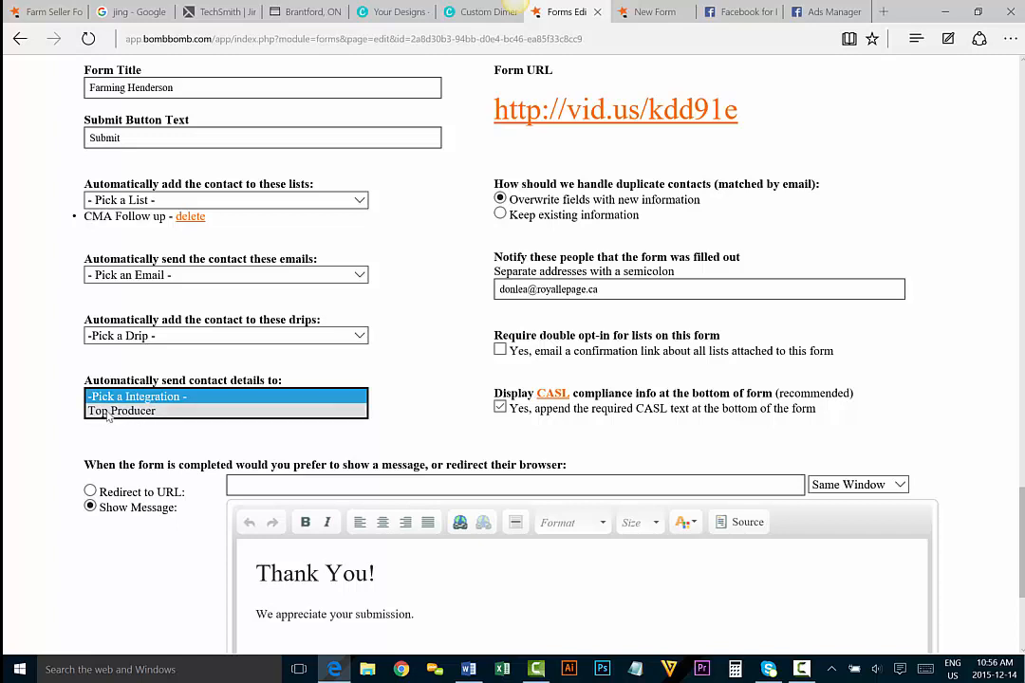
{"action": "left_click", "coordinate": [123, 411]}
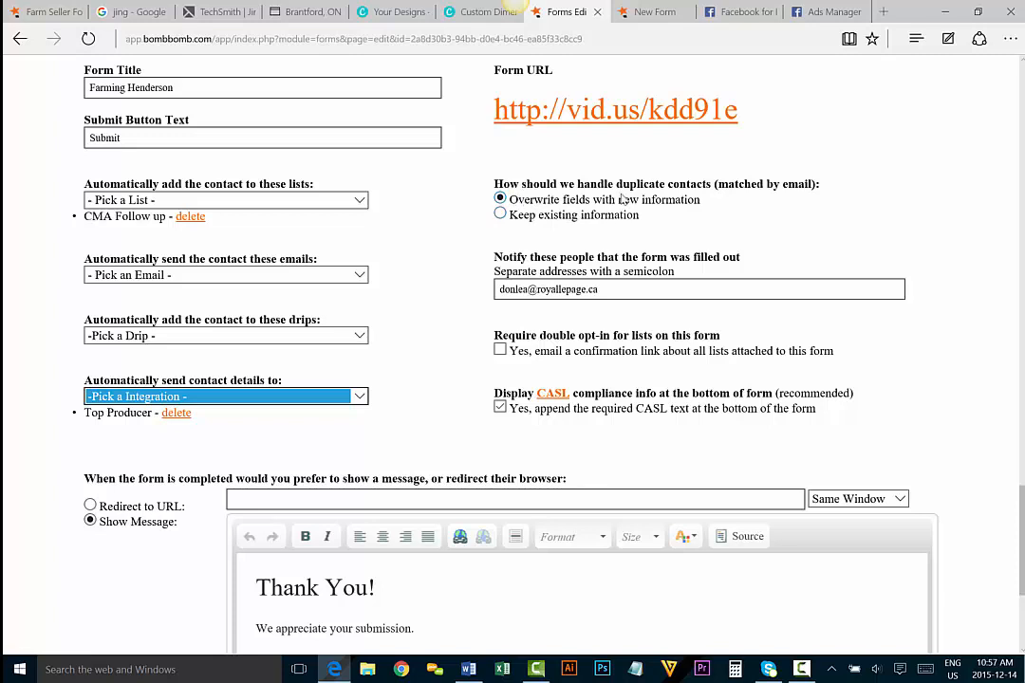
{"action": "left_click", "coordinate": [607, 290]}
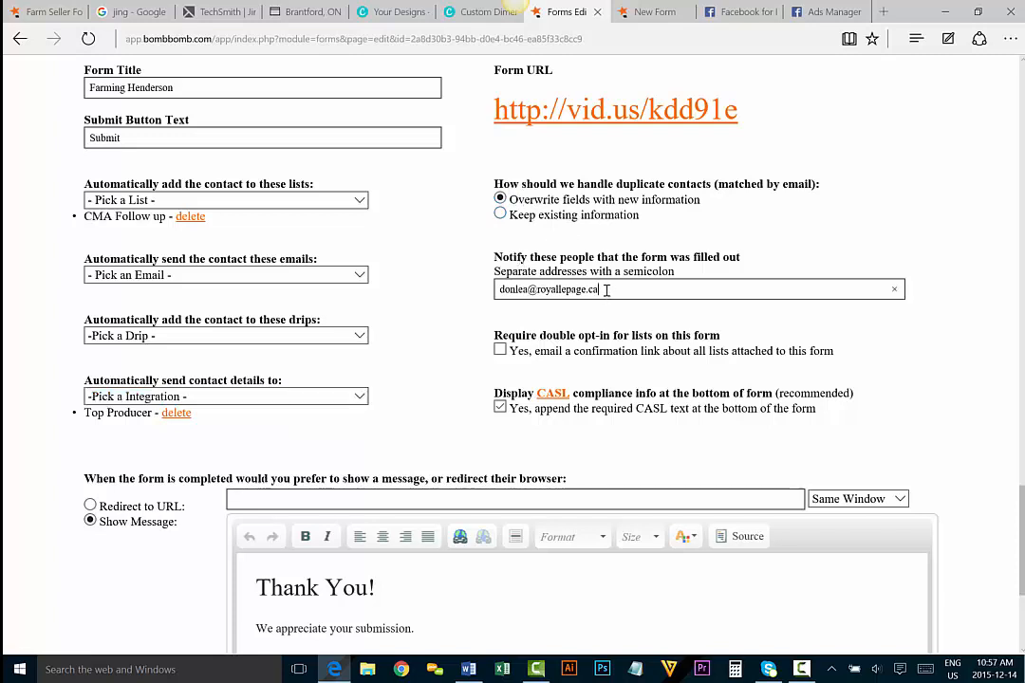
{"action": "left_click_drag", "start_coordinate": [606, 291], "coordinate": [484, 279]}
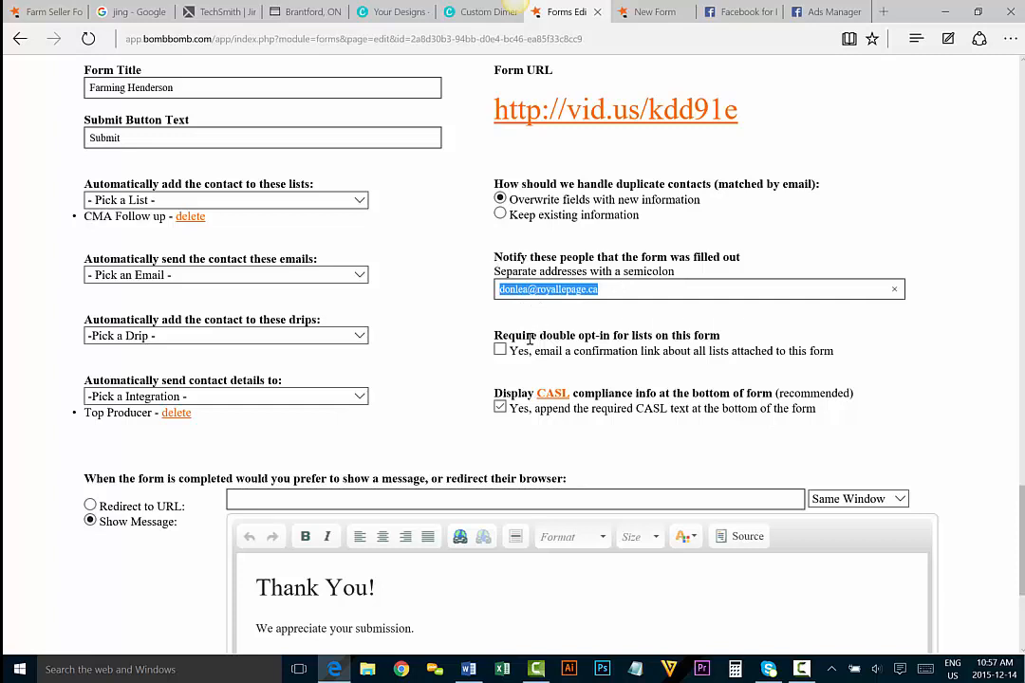
Turn off the CASL compliance text and check the contact section and disclaimer in the form preview
{"action": "left_click", "coordinate": [500, 408]}
{"action": "scroll", "coordinate": [476, 380], "scroll_direction": "up", "scroll_amount": 5}
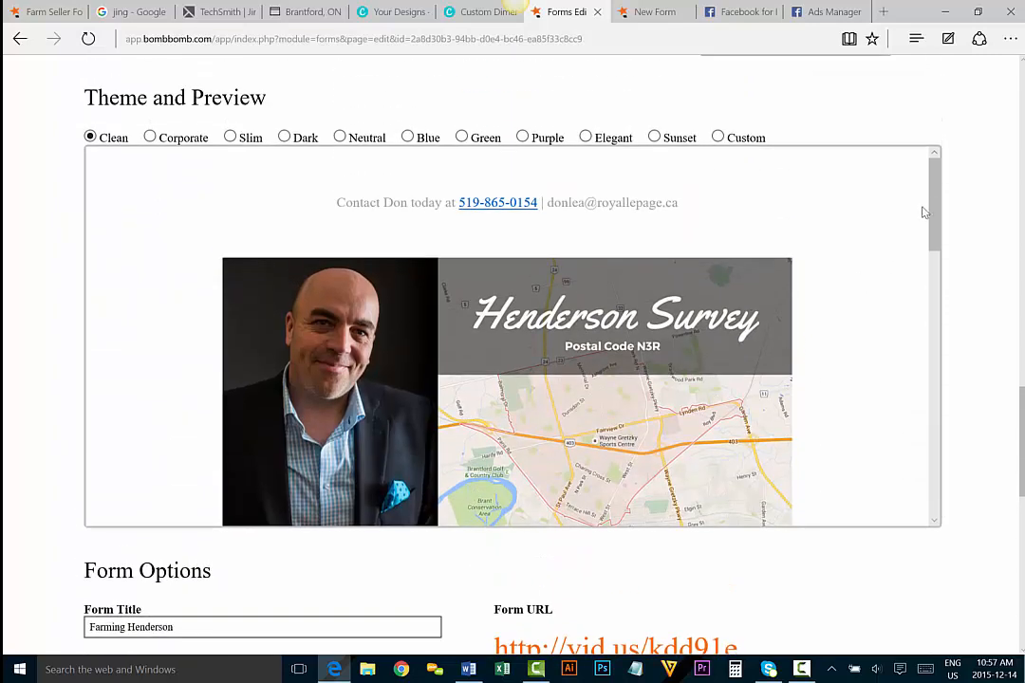
{"action": "left_click_drag", "start_coordinate": [936, 199], "coordinate": [963, 402]}
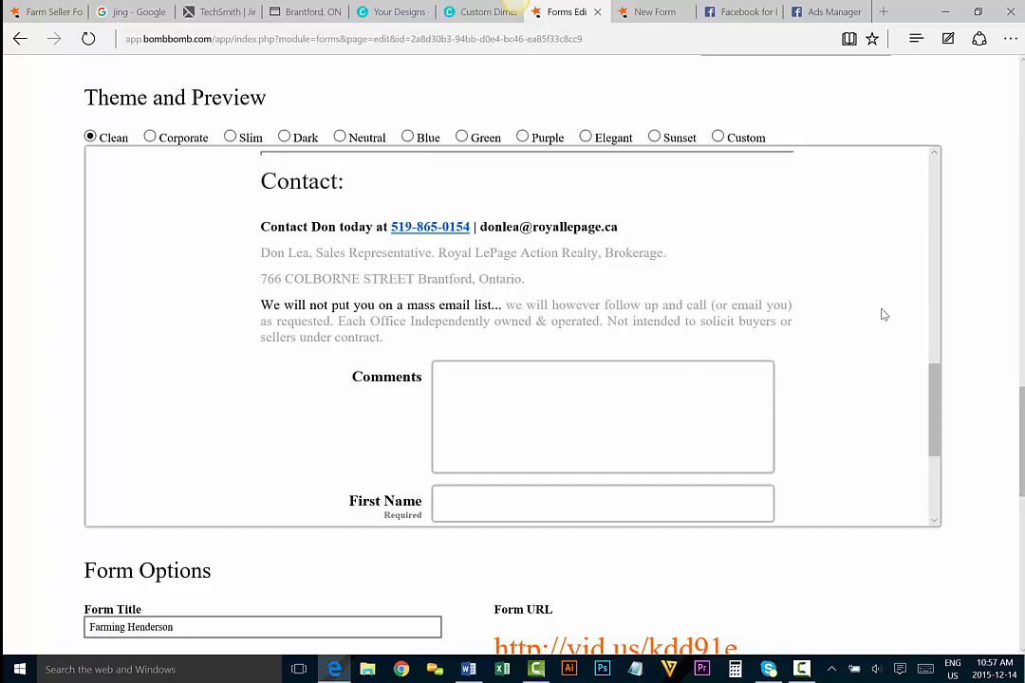
Set the completed form to redirect to a URL instead of showing a message
{"action": "scroll", "coordinate": [976, 295], "scroll_direction": "down", "scroll_amount": 5}
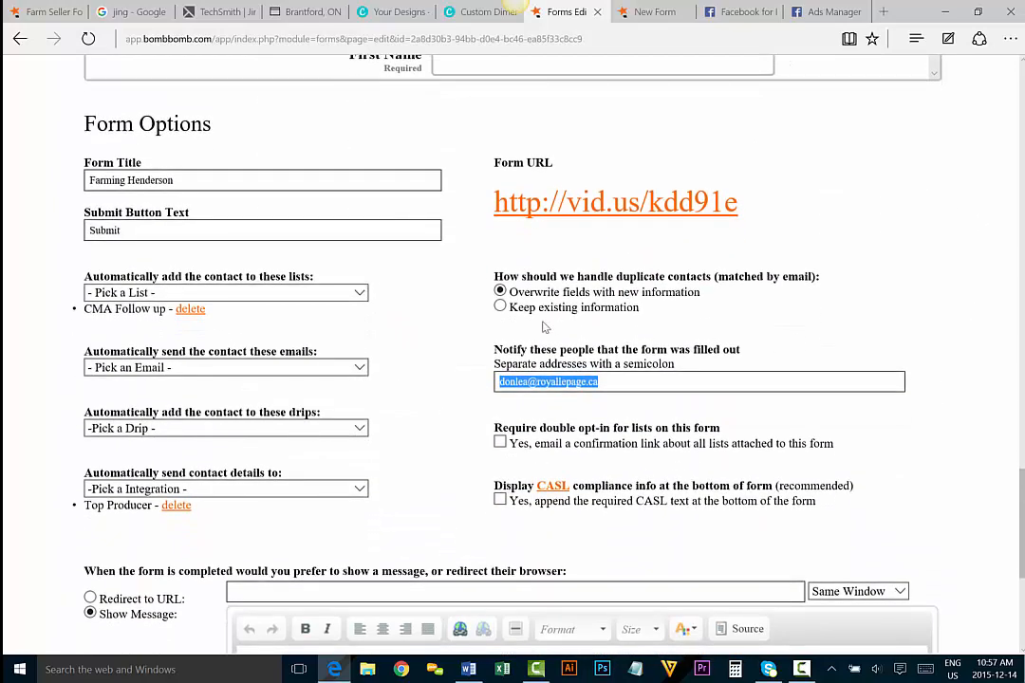
{"action": "scroll", "coordinate": [503, 483], "scroll_direction": "down", "scroll_amount": 3}
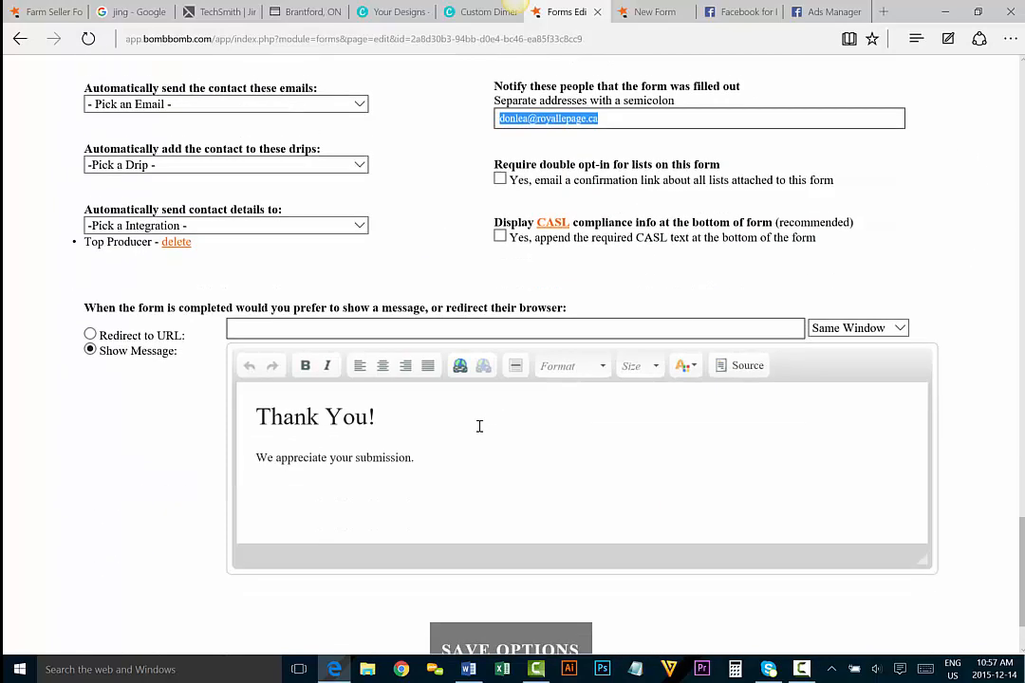
{"action": "left_click", "coordinate": [121, 335]}
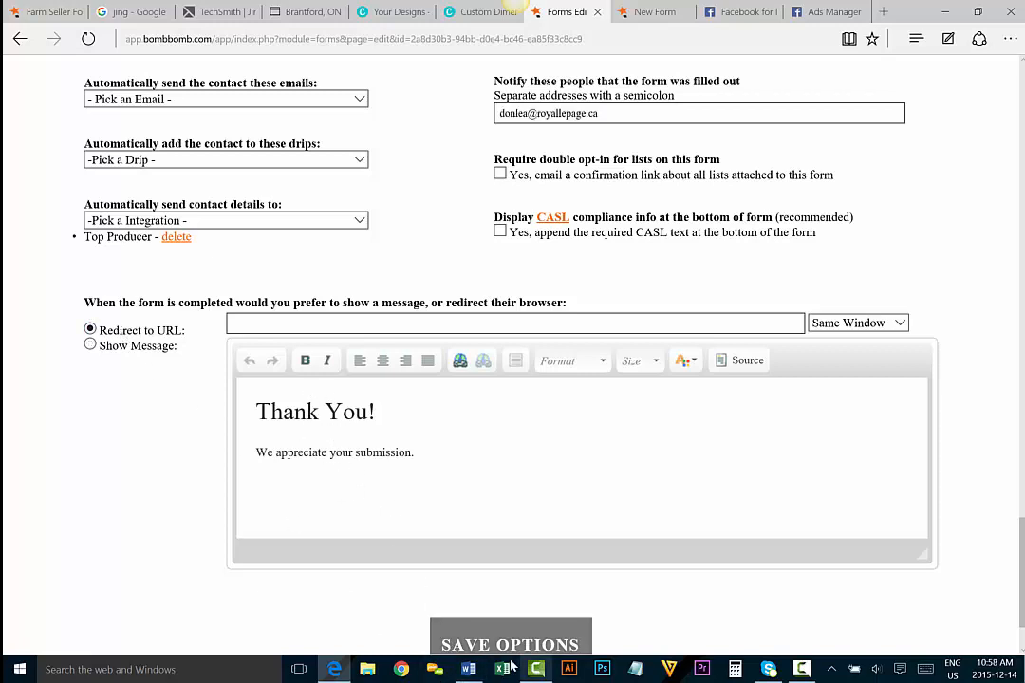
Switch to the Word document and copy the agent's website address from the signature block on the last page
{"action": "left_click", "coordinate": [466, 669]}
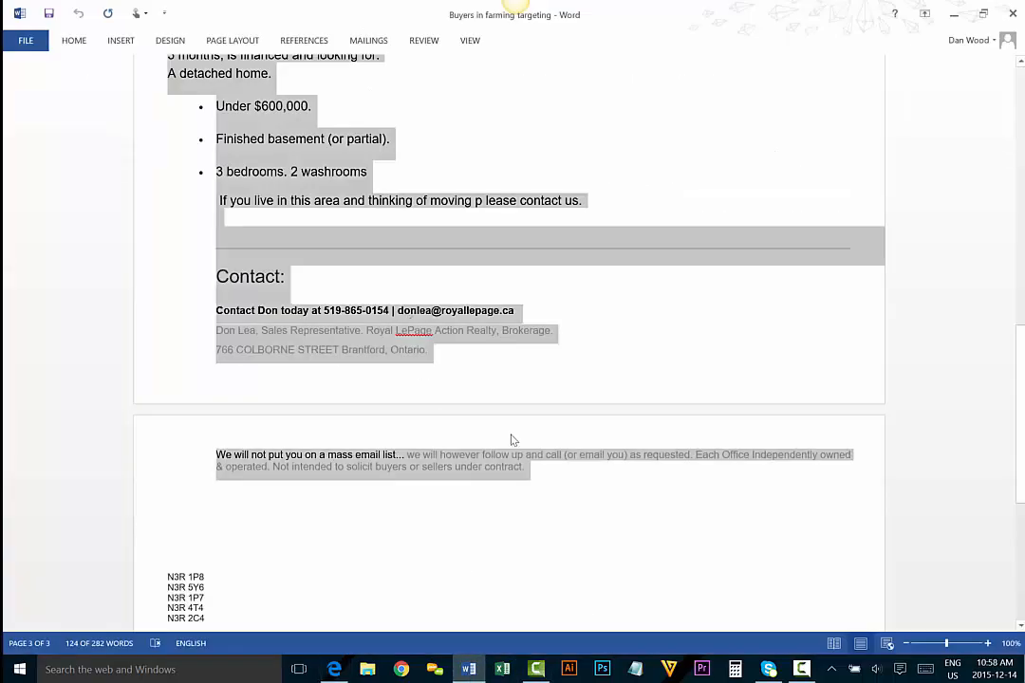
{"action": "scroll", "coordinate": [446, 326], "scroll_direction": "up", "scroll_amount": 10}
{"action": "scroll", "coordinate": [439, 326], "scroll_direction": "up", "scroll_amount": 3}
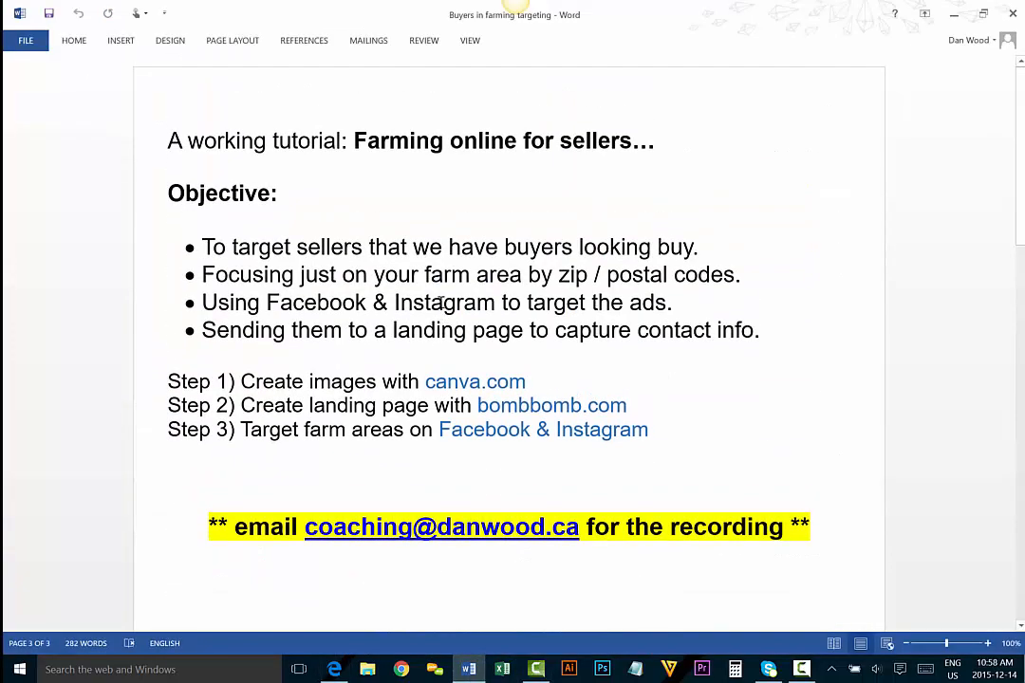
{"action": "scroll", "coordinate": [442, 302], "scroll_direction": "down", "scroll_amount": 12}
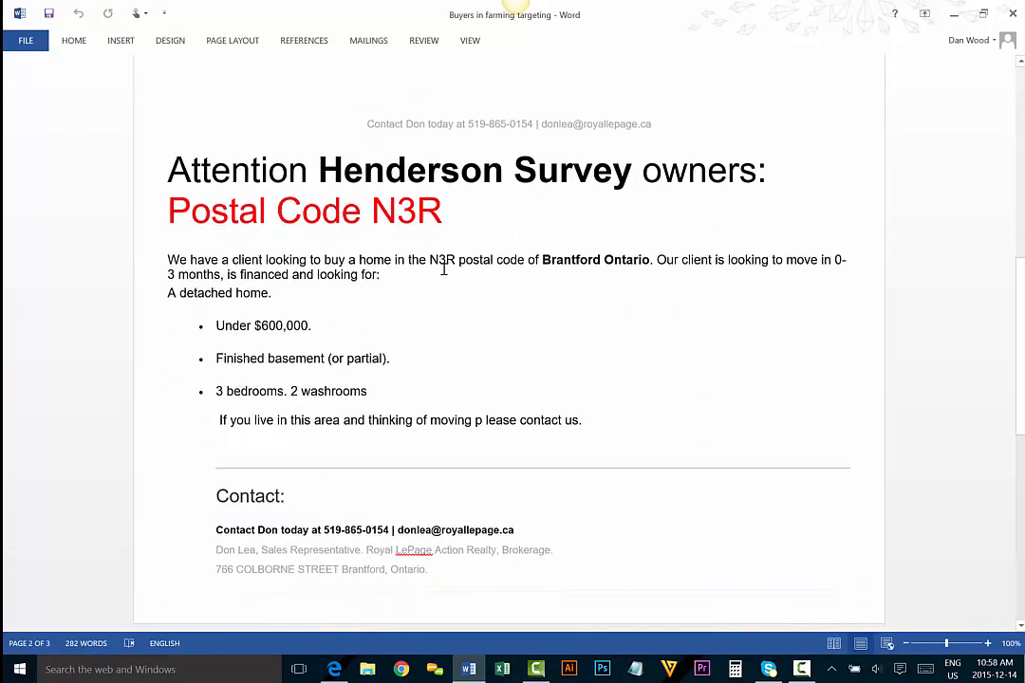
{"action": "scroll", "coordinate": [441, 268], "scroll_direction": "down", "scroll_amount": 5}
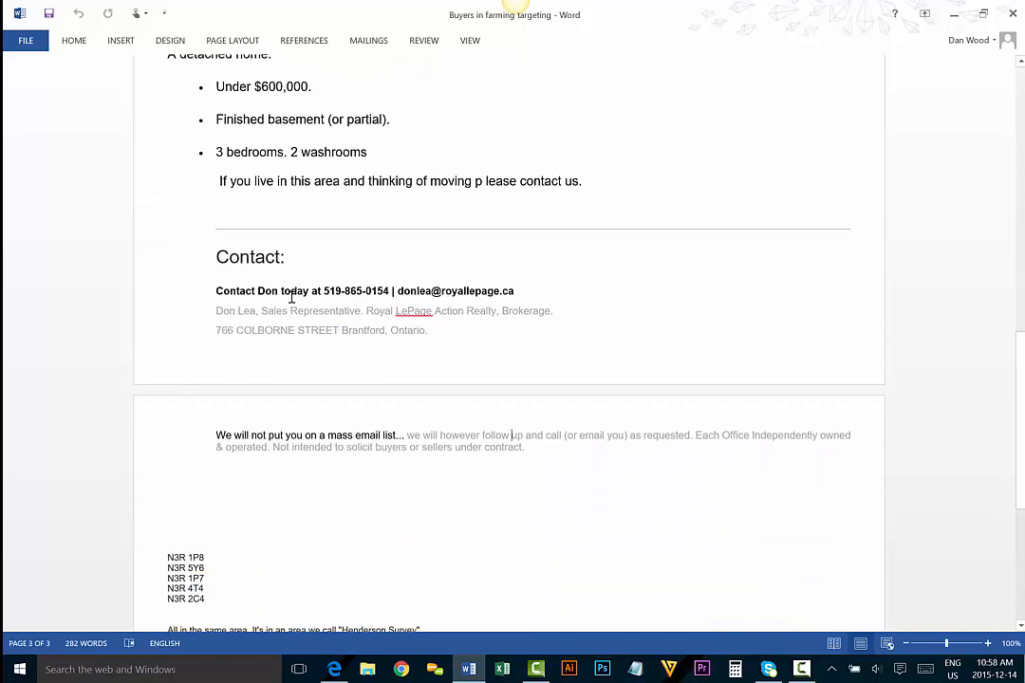
{"action": "scroll", "coordinate": [294, 309], "scroll_direction": "down", "scroll_amount": 4}
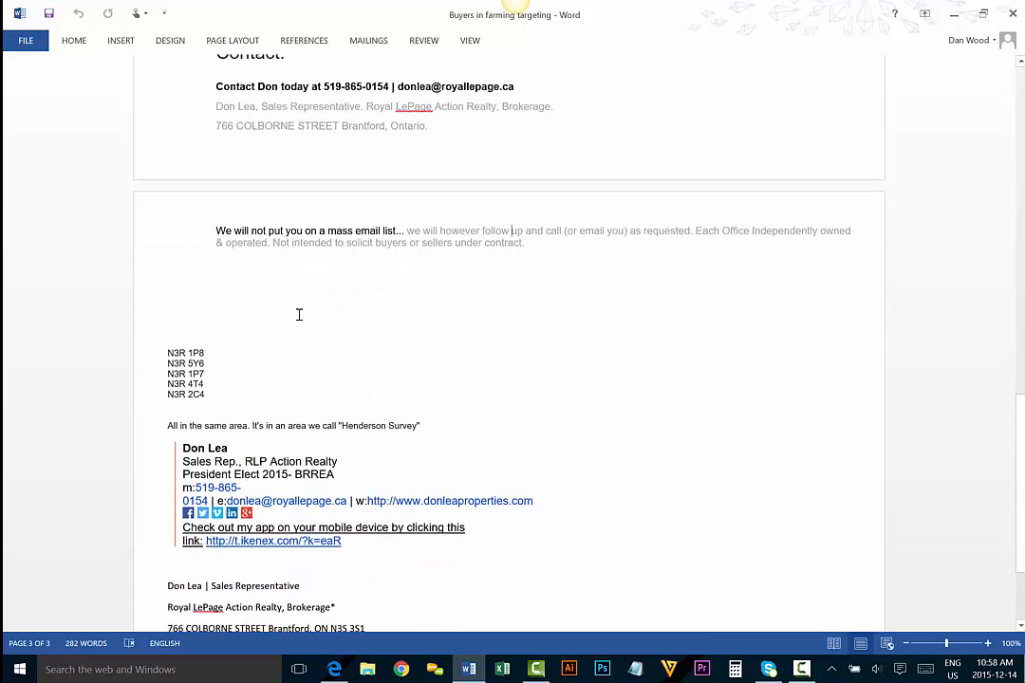
{"action": "scroll", "coordinate": [299, 314], "scroll_direction": "down", "scroll_amount": 1}
{"action": "left_click_drag", "start_coordinate": [537, 464], "coordinate": [497, 453]}
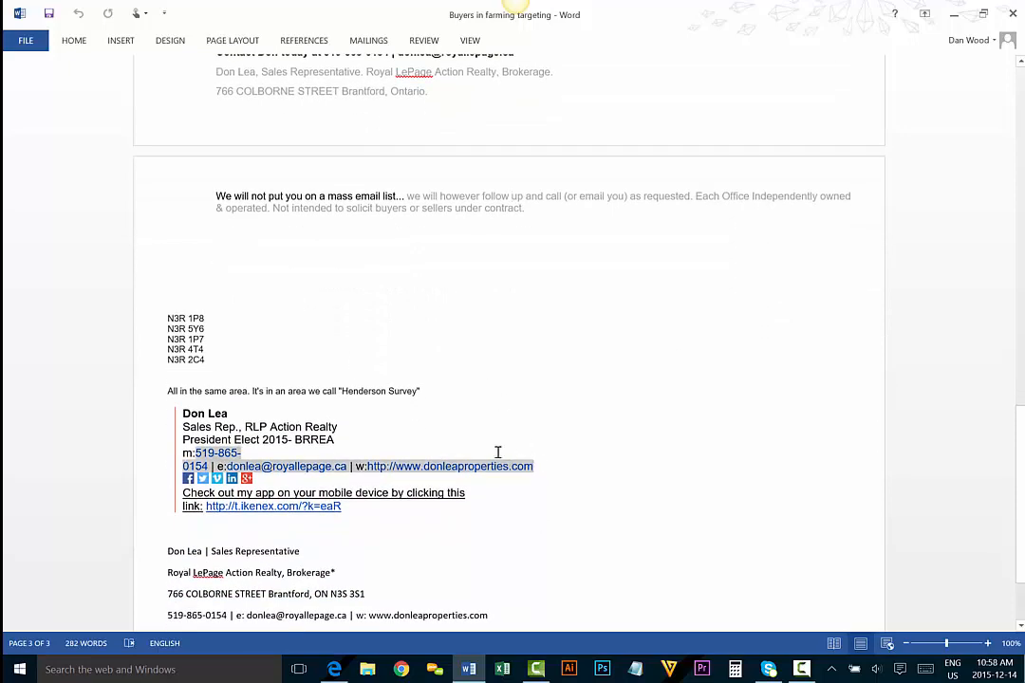
{"action": "left_click_drag", "start_coordinate": [434, 452], "coordinate": [371, 469]}
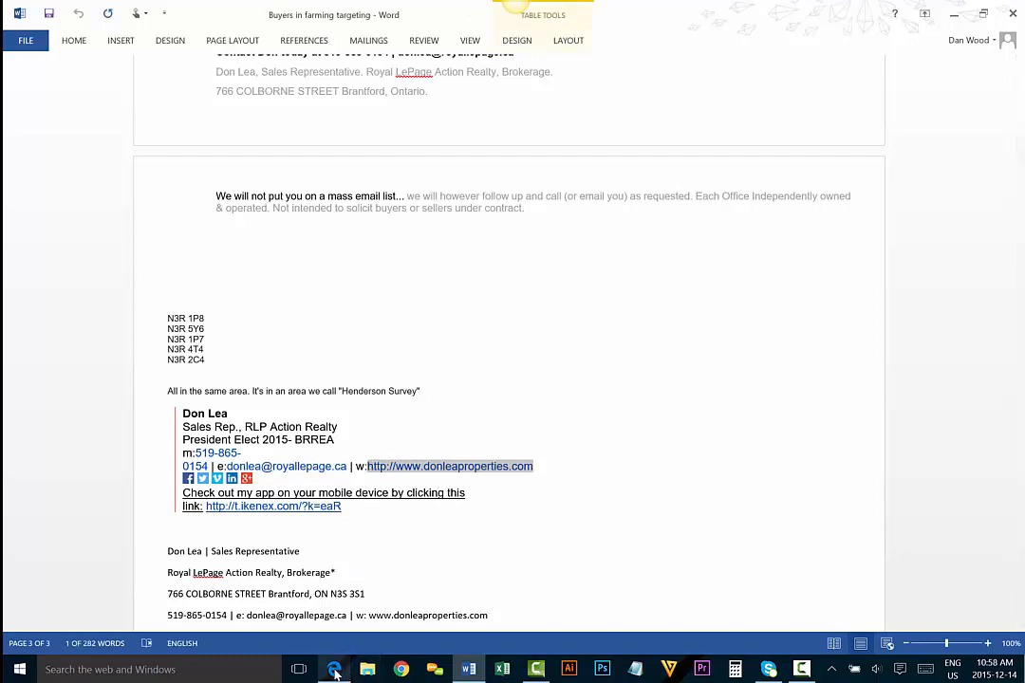
Switch back to the browser, enter the agent's website address as the redirect URL and save the form options
{"action": "left_click", "coordinate": [334, 669]}
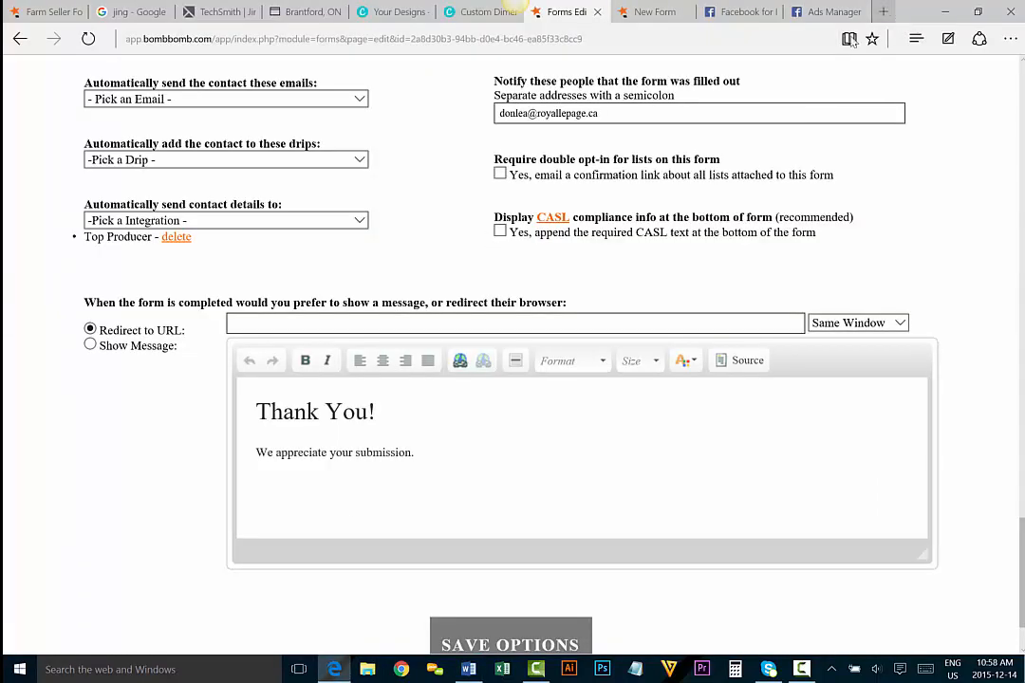
{"action": "left_click", "coordinate": [302, 324]}
{"action": "type", "text": "http://www.donleaproperties.com"}
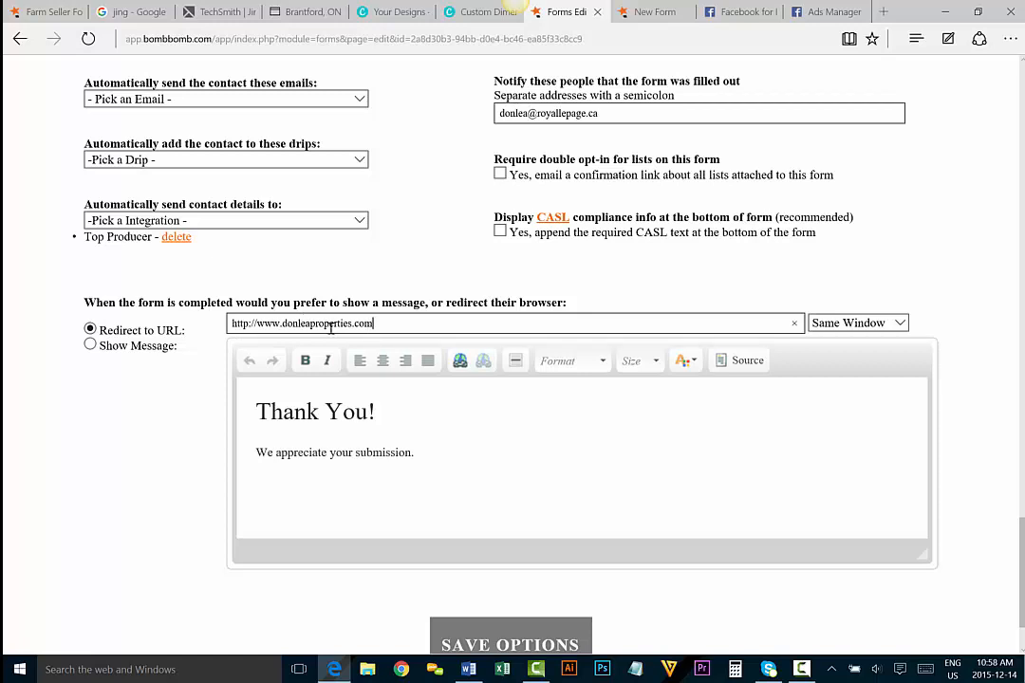
{"action": "scroll", "coordinate": [147, 360], "scroll_direction": "down", "scroll_amount": 1}
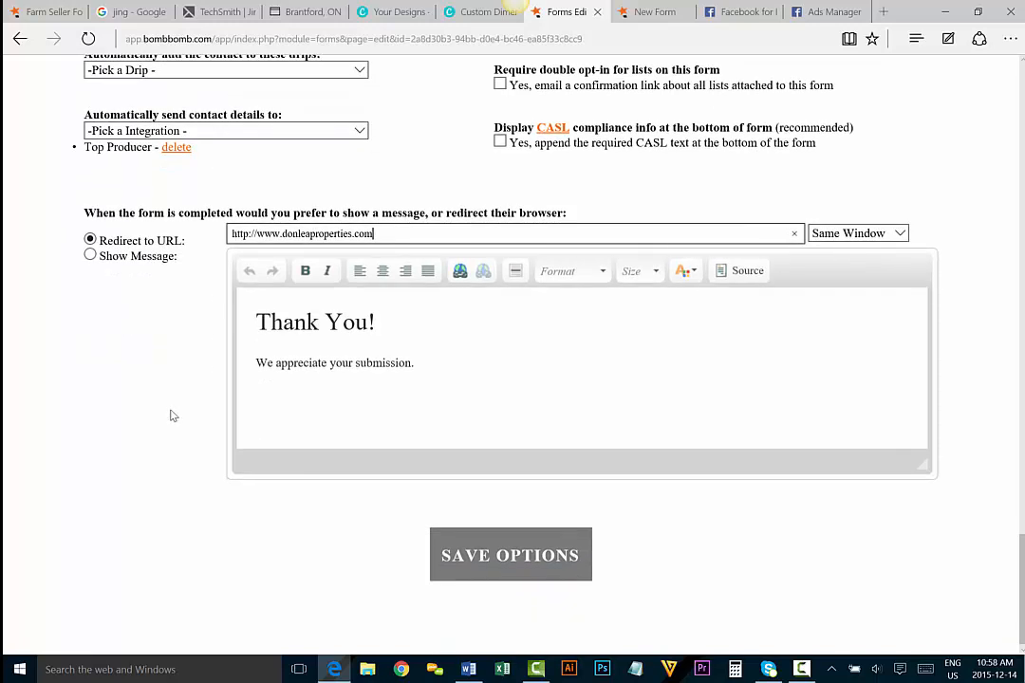
{"action": "left_click", "coordinate": [511, 565]}
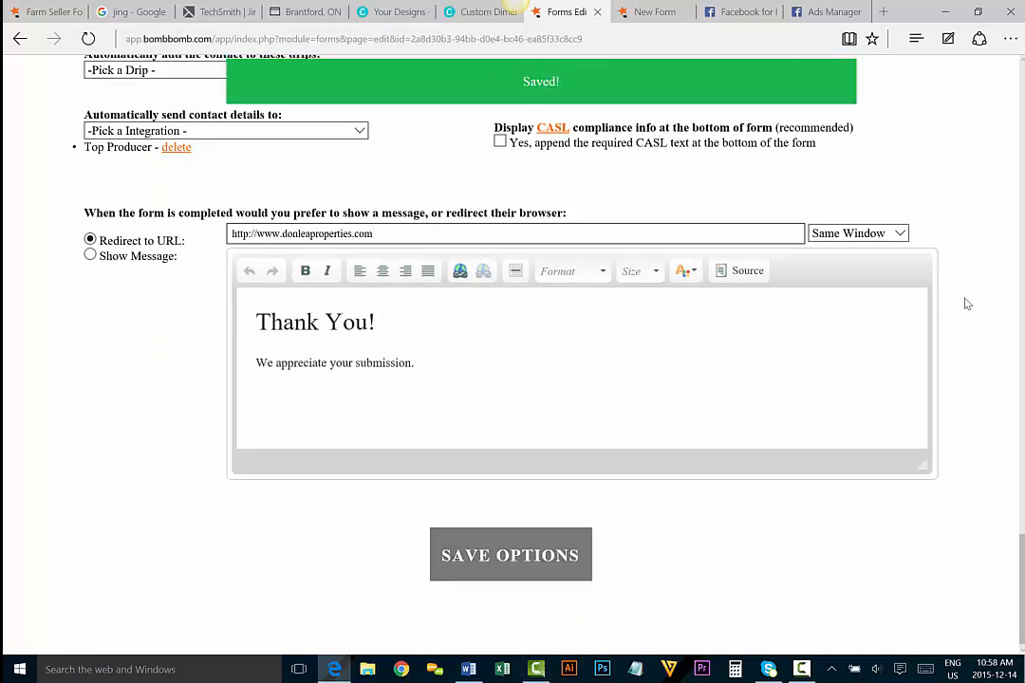
Look over the saved form in the editor and open its published page from the Form URL link
{"action": "scroll", "coordinate": [976, 314], "scroll_direction": "up", "scroll_amount": 8}
{"action": "scroll", "coordinate": [972, 319], "scroll_direction": "up", "scroll_amount": 10}
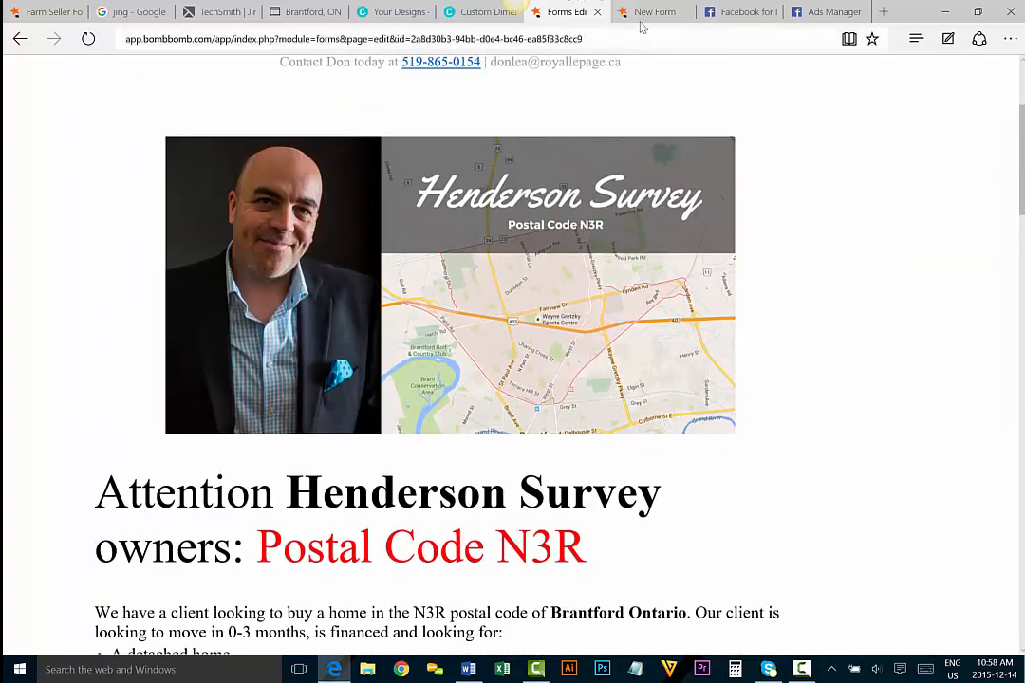
{"action": "scroll", "coordinate": [878, 266], "scroll_direction": "down", "scroll_amount": 5}
{"action": "scroll", "coordinate": [877, 267], "scroll_direction": "down", "scroll_amount": 10}
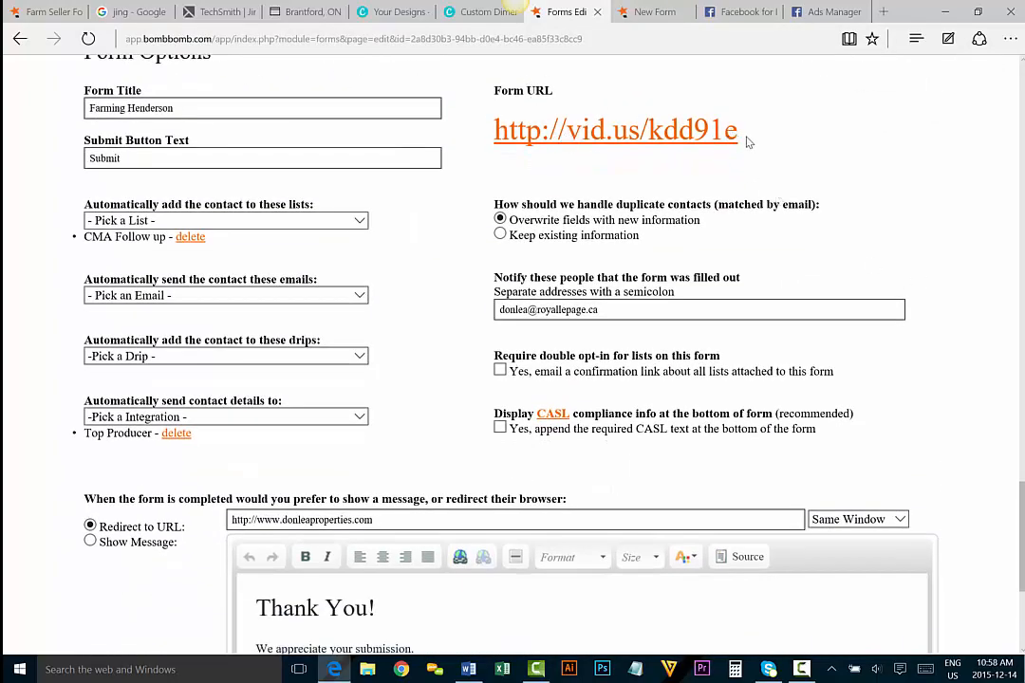
{"action": "left_click_drag", "start_coordinate": [743, 137], "coordinate": [582, 151]}
{"action": "left_click", "coordinate": [503, 131]}
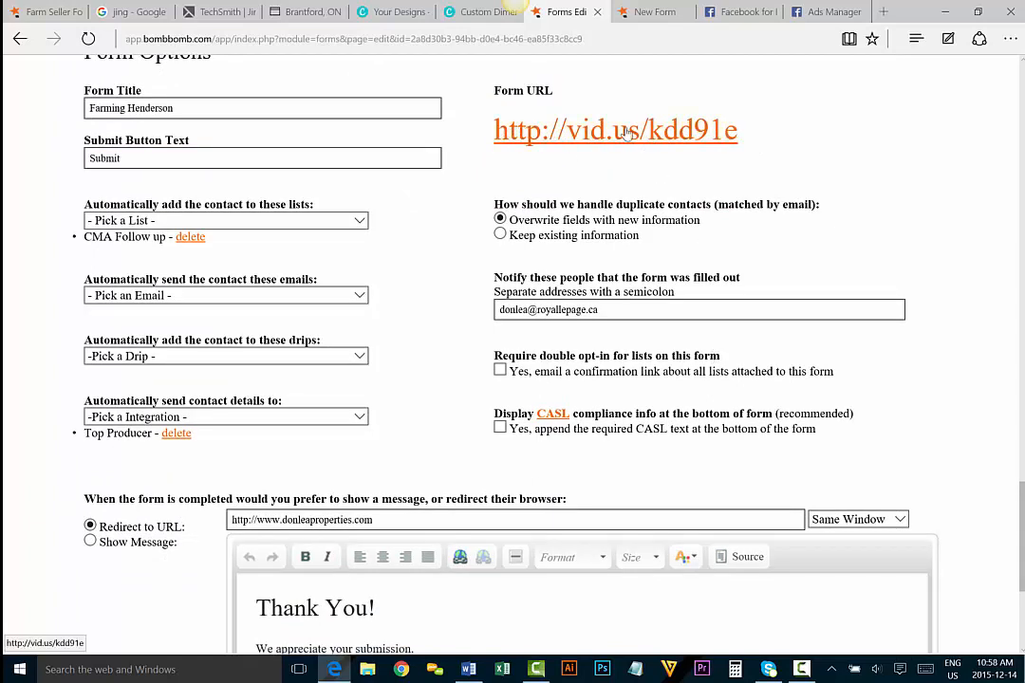
{"action": "left_click", "coordinate": [555, 128]}
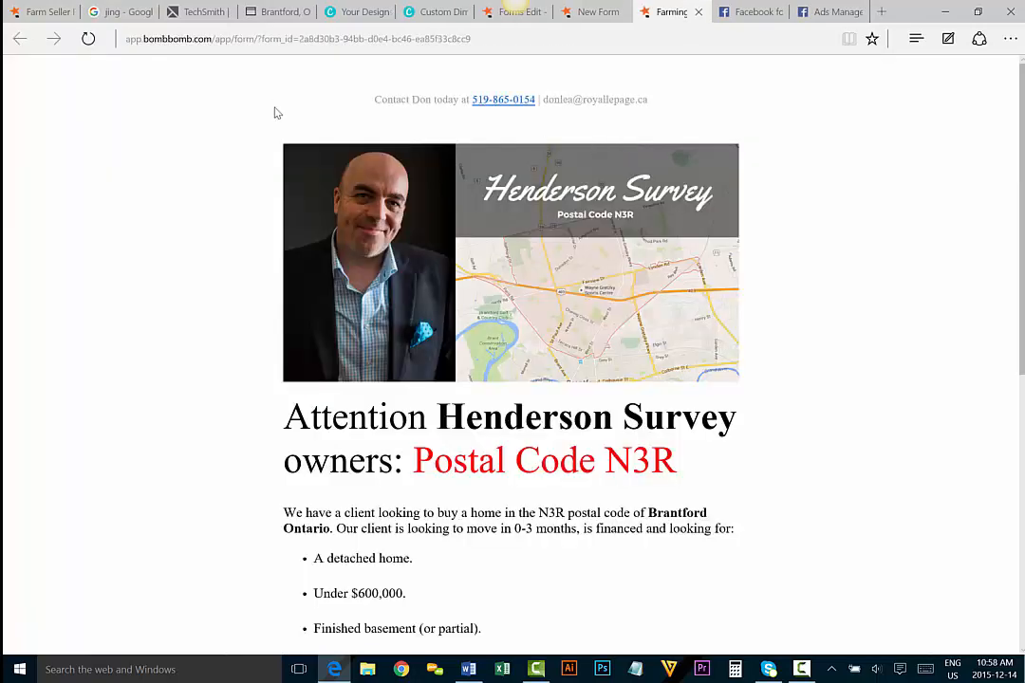
Review the published landing page and its full web address, and return to the form editor's short Form URL
{"action": "scroll", "coordinate": [209, 206], "scroll_direction": "down", "scroll_amount": 5}
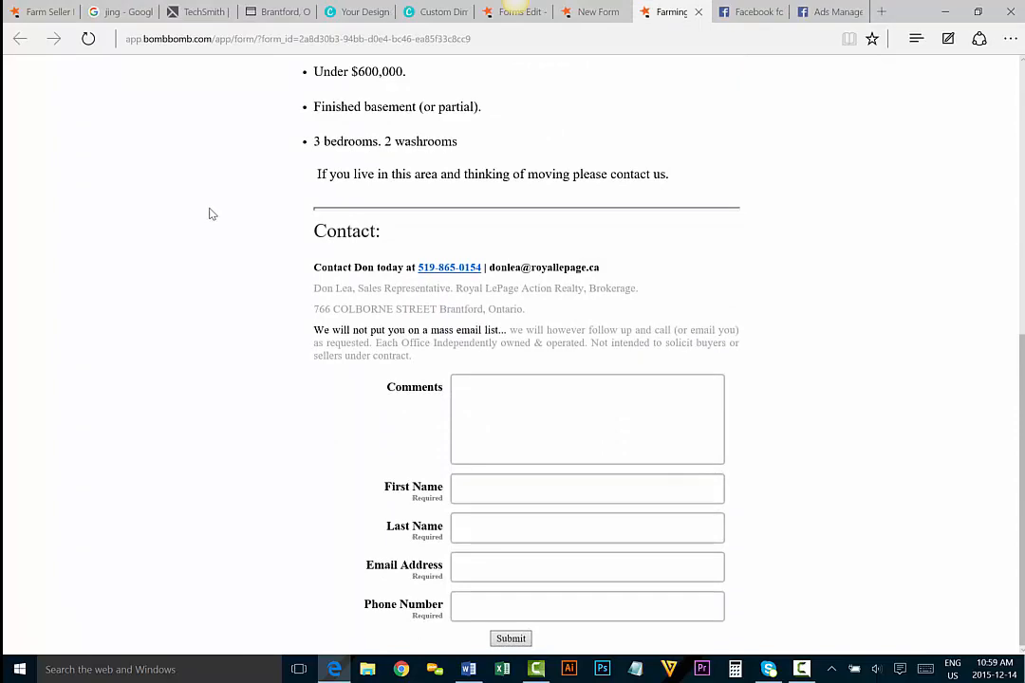
{"action": "scroll", "coordinate": [211, 216], "scroll_direction": "up", "scroll_amount": 5}
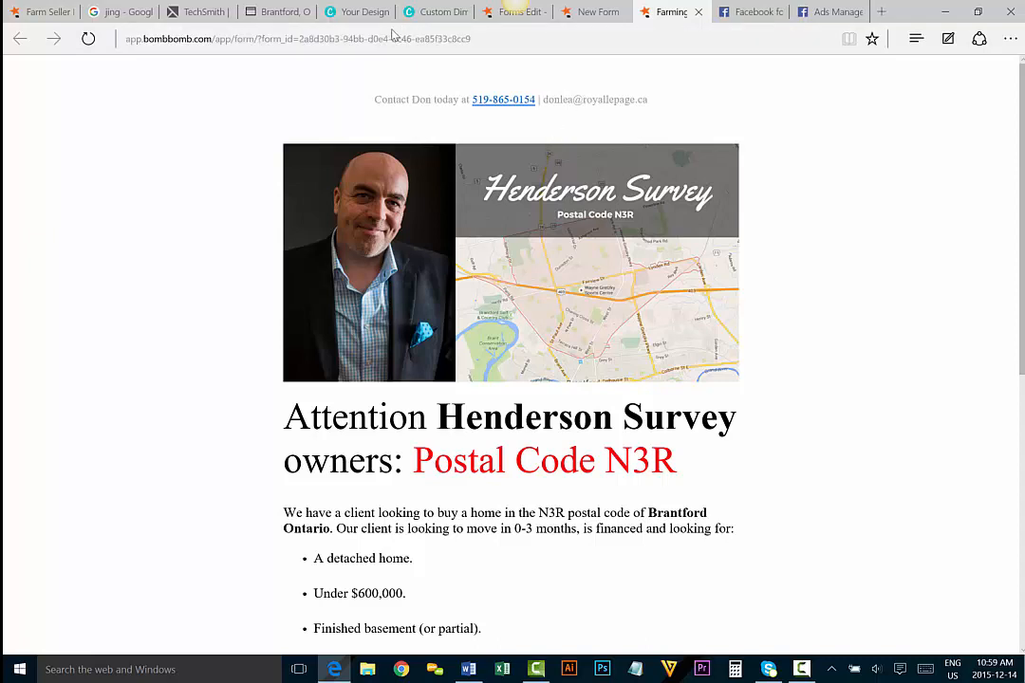
{"action": "left_click", "coordinate": [299, 39]}
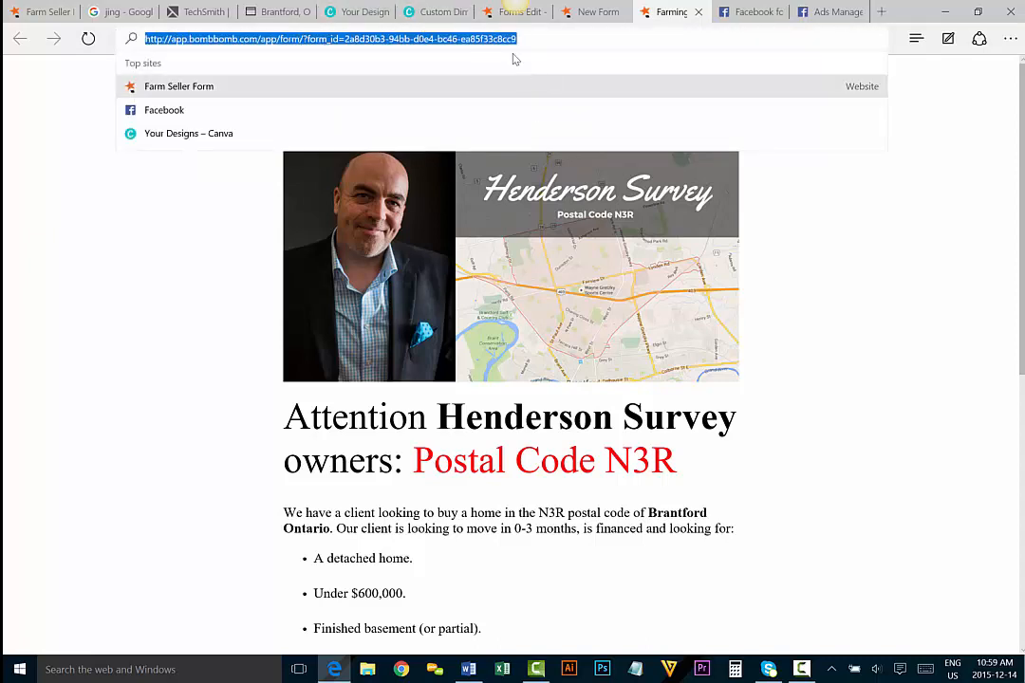
{"action": "left_click", "coordinate": [517, 11]}
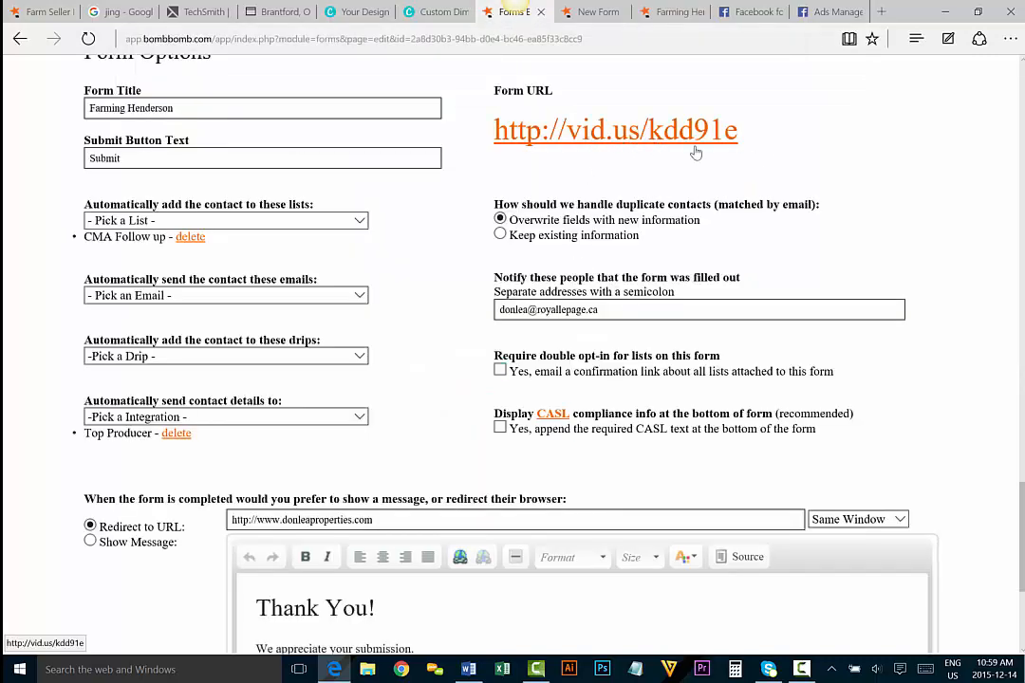
Switch to the Facebook for Business page and highlight its web address
{"action": "left_click", "coordinate": [750, 14]}
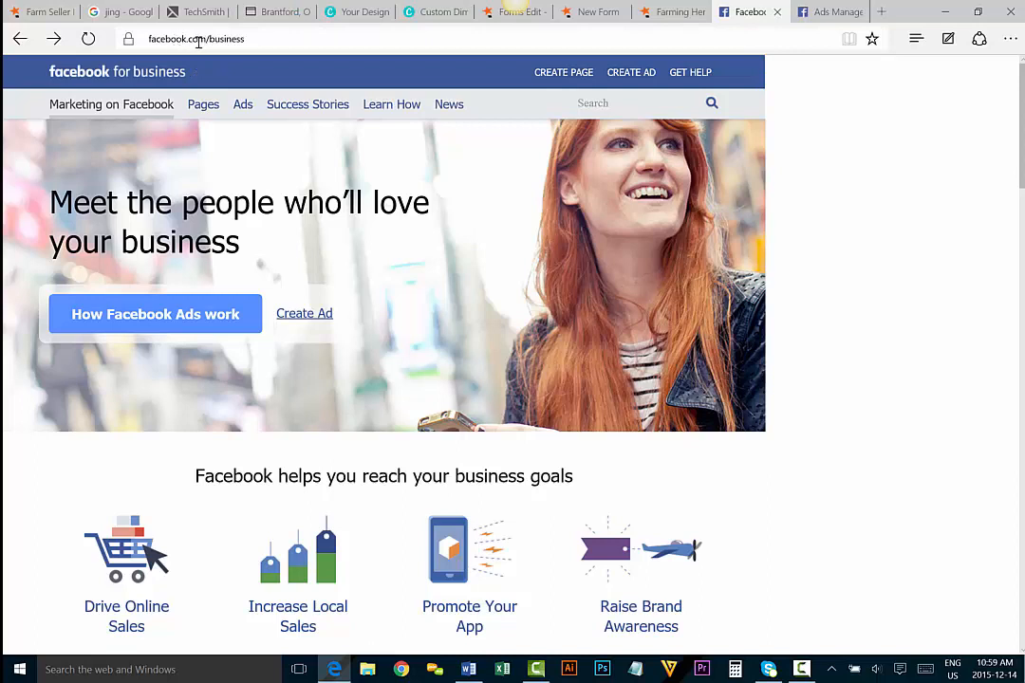
{"action": "double_click", "coordinate": [235, 40]}
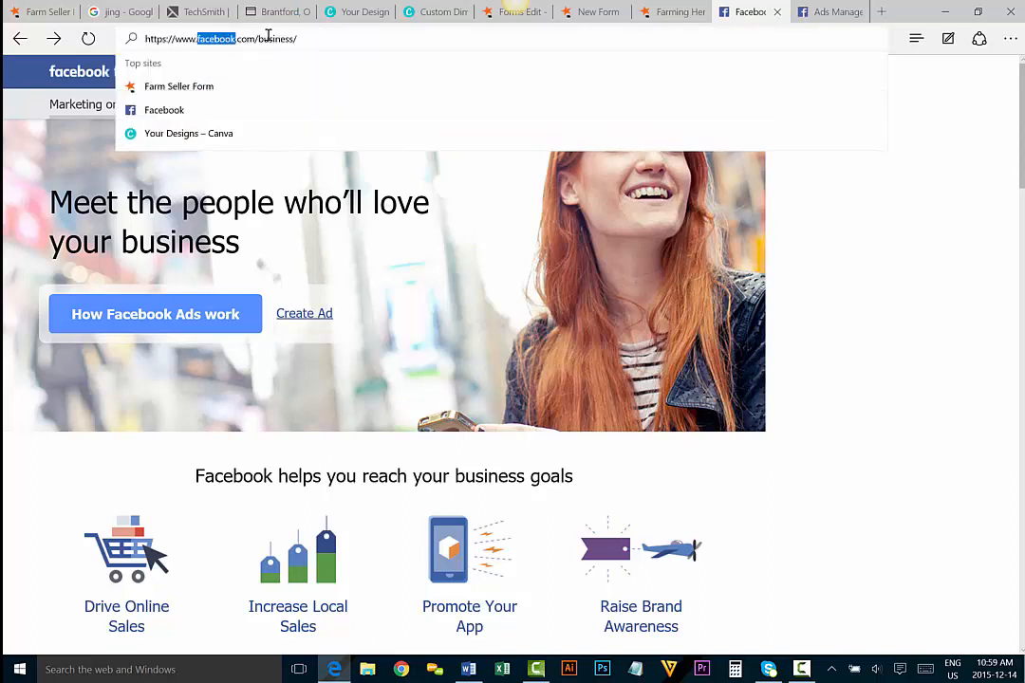
{"action": "double_click", "coordinate": [263, 38]}
{"action": "type", "text": "ads/"}
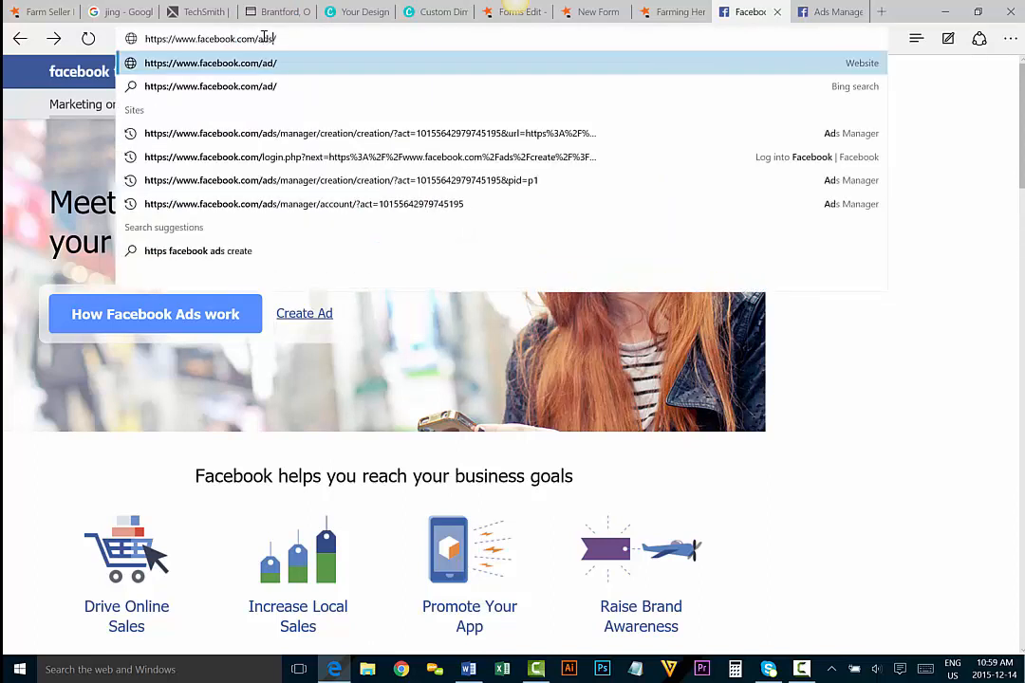
{"action": "left_click_drag", "start_coordinate": [294, 38], "coordinate": [127, 32]}
{"action": "left_click", "coordinate": [837, 387]}
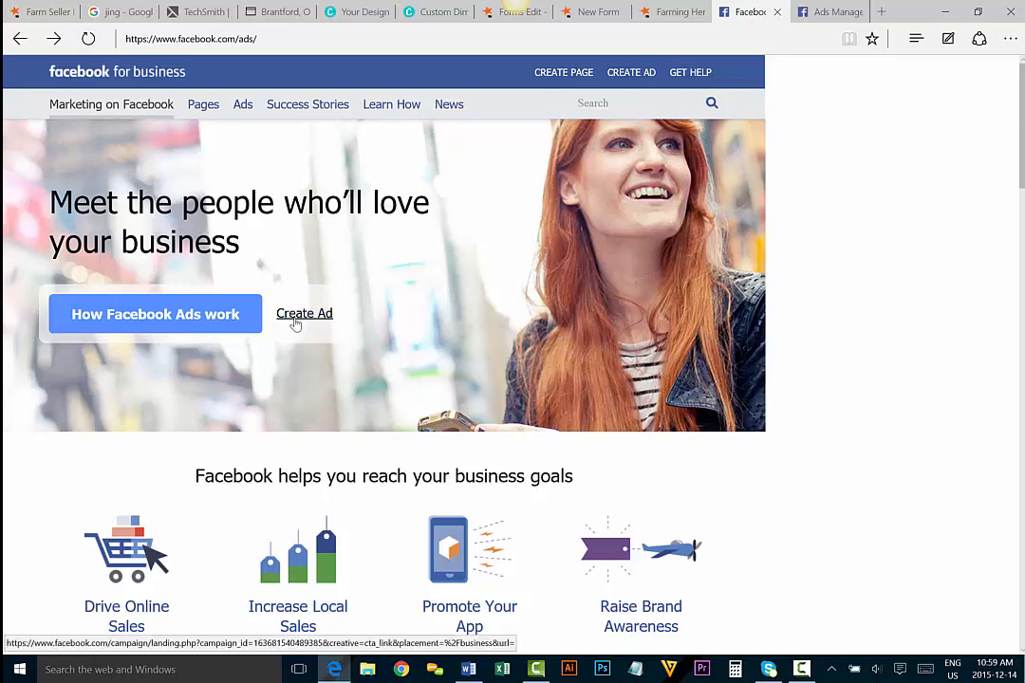
{"action": "left_click", "coordinate": [828, 12]}
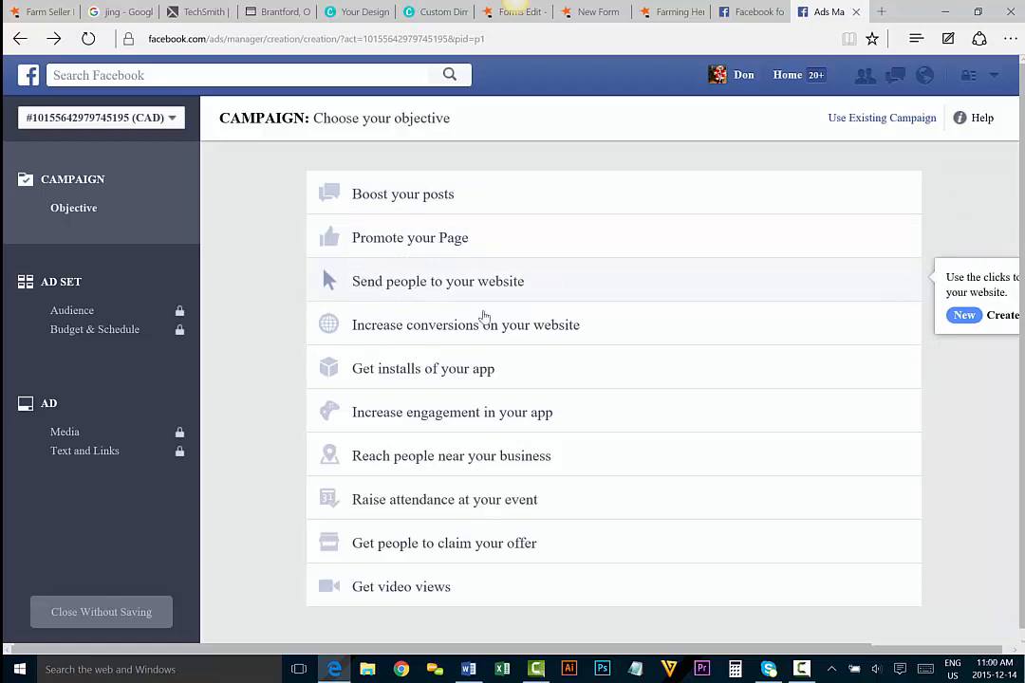
{"action": "left_click", "coordinate": [501, 286]}
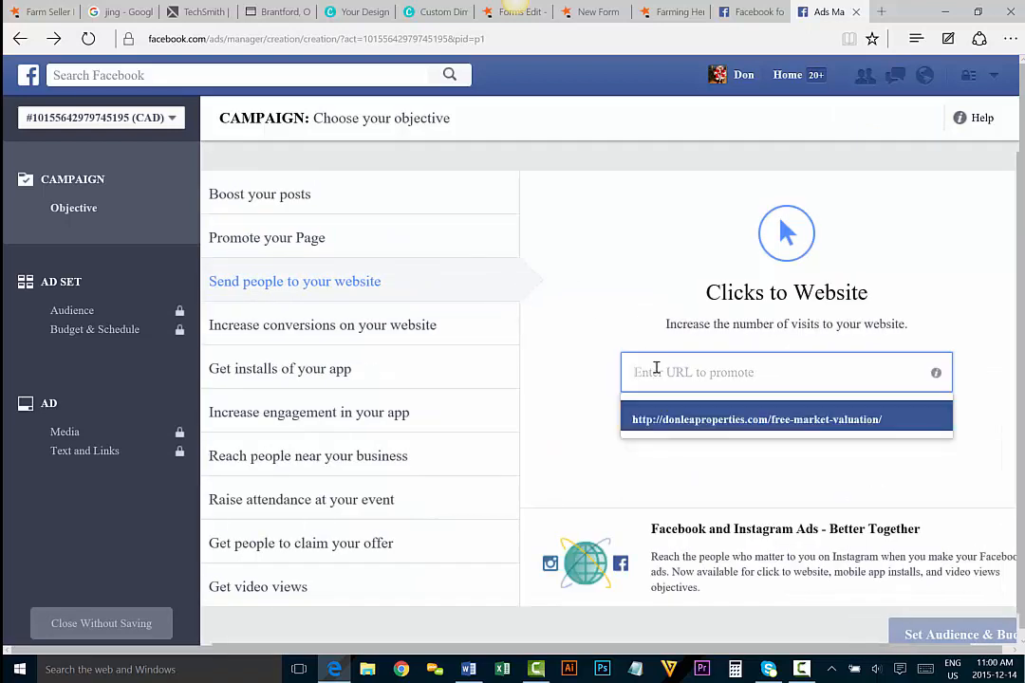
{"action": "type", "text": "http://vid.us/kdd91e"}
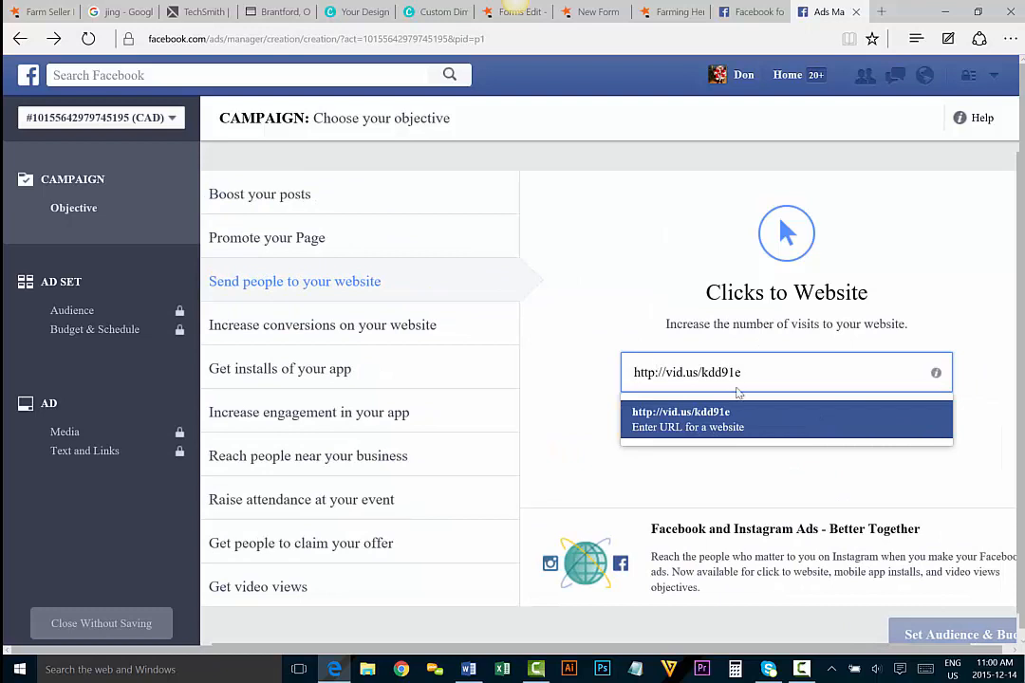
{"action": "left_click", "coordinate": [710, 427]}
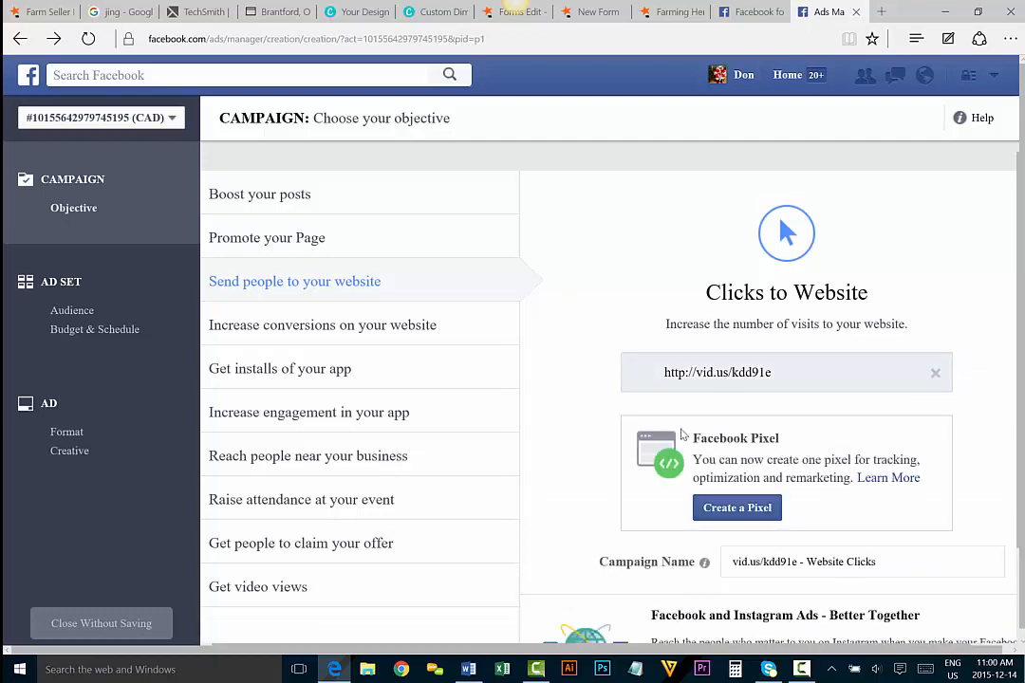
Name the campaign "Henderson farming FB ads" and continue to the audience and budget settings
{"action": "scroll", "coordinate": [598, 323], "scroll_direction": "down", "scroll_amount": 2}
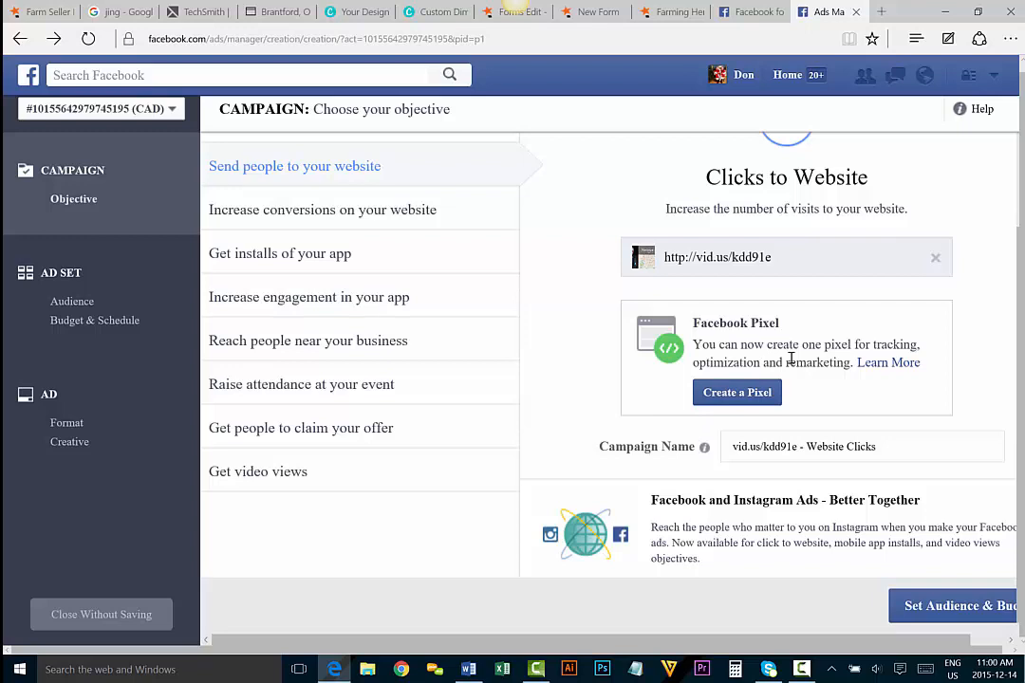
{"action": "left_click_drag", "start_coordinate": [902, 450], "coordinate": [724, 451]}
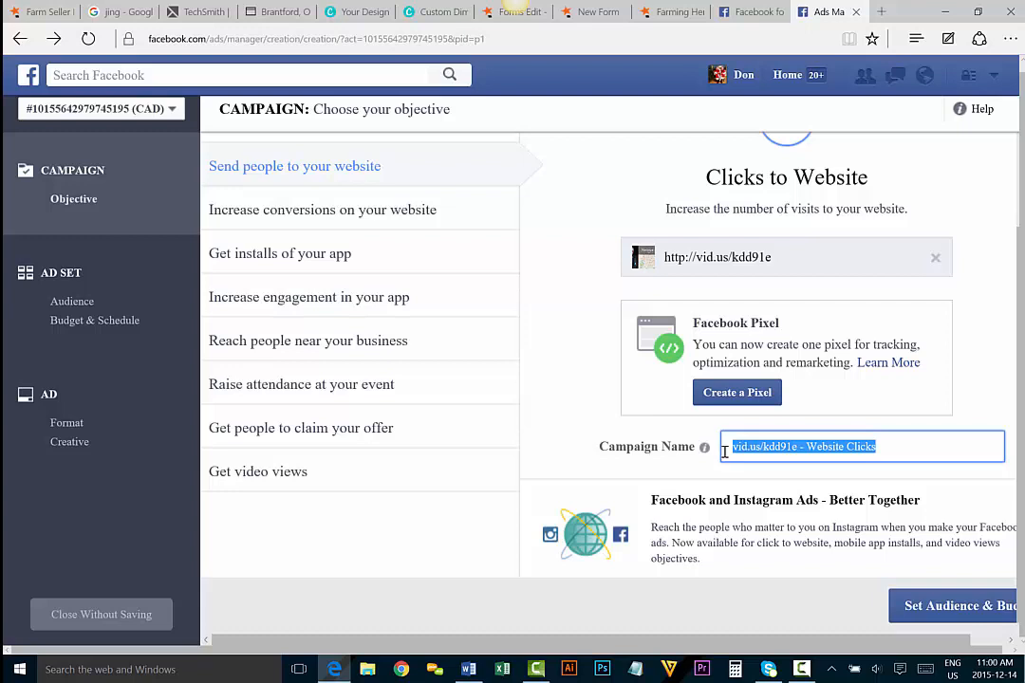
{"action": "type", "text": "Henderson farmi"}
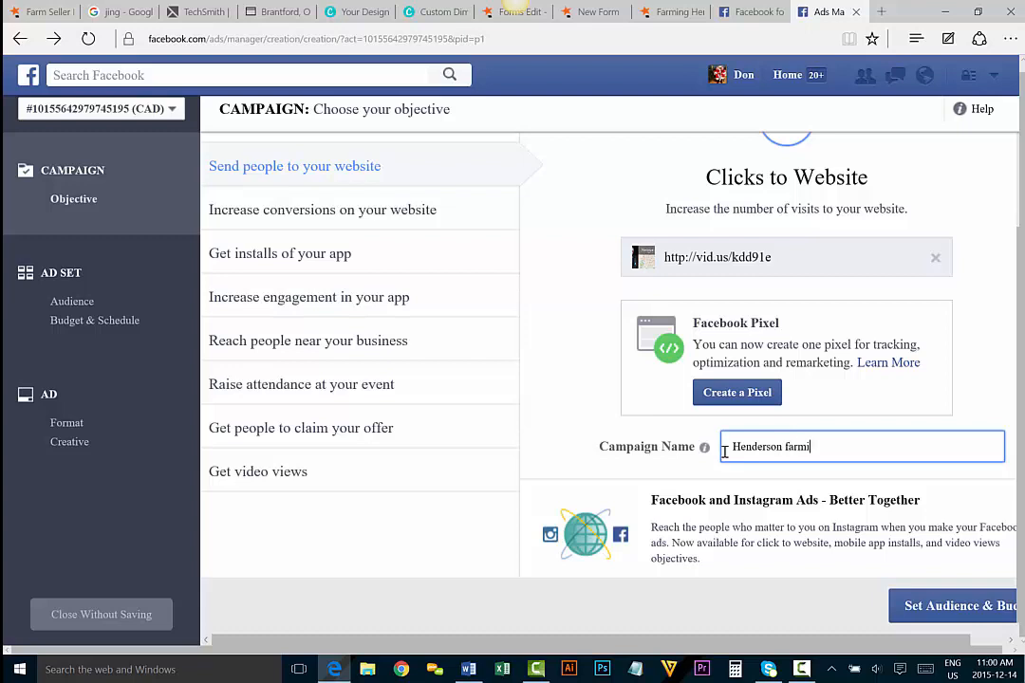
{"action": "type", "text": "ng FB ads"}
{"action": "left_click", "coordinate": [978, 608]}
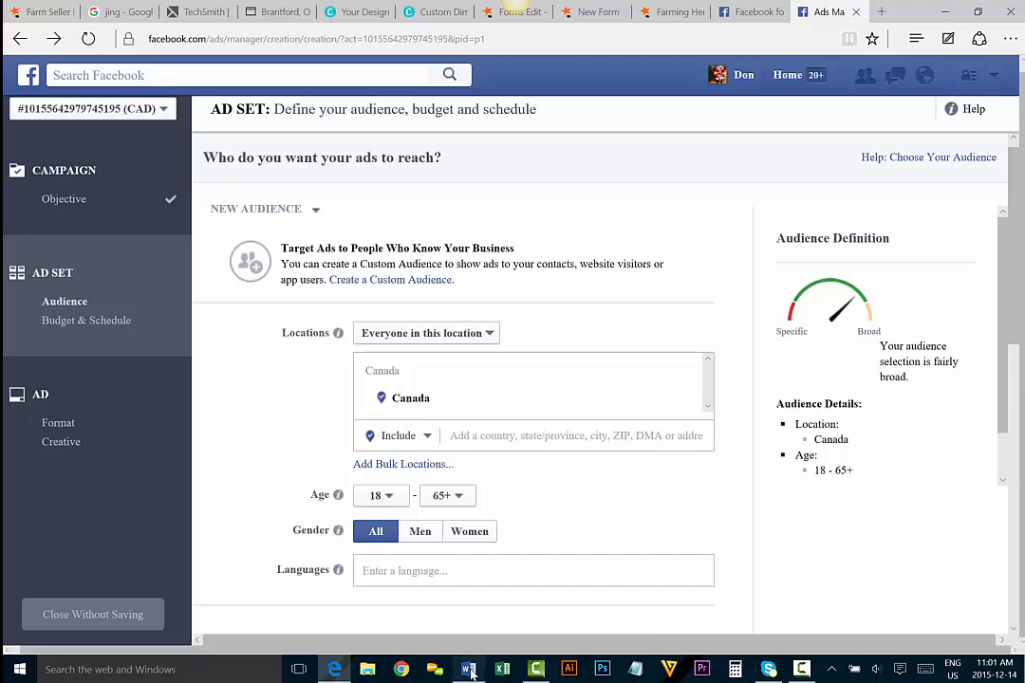
Switch to the Word document, highlight the postal code prefix N3R in the list, and return to the browser
{"action": "key", "text": "alt+Tab"}
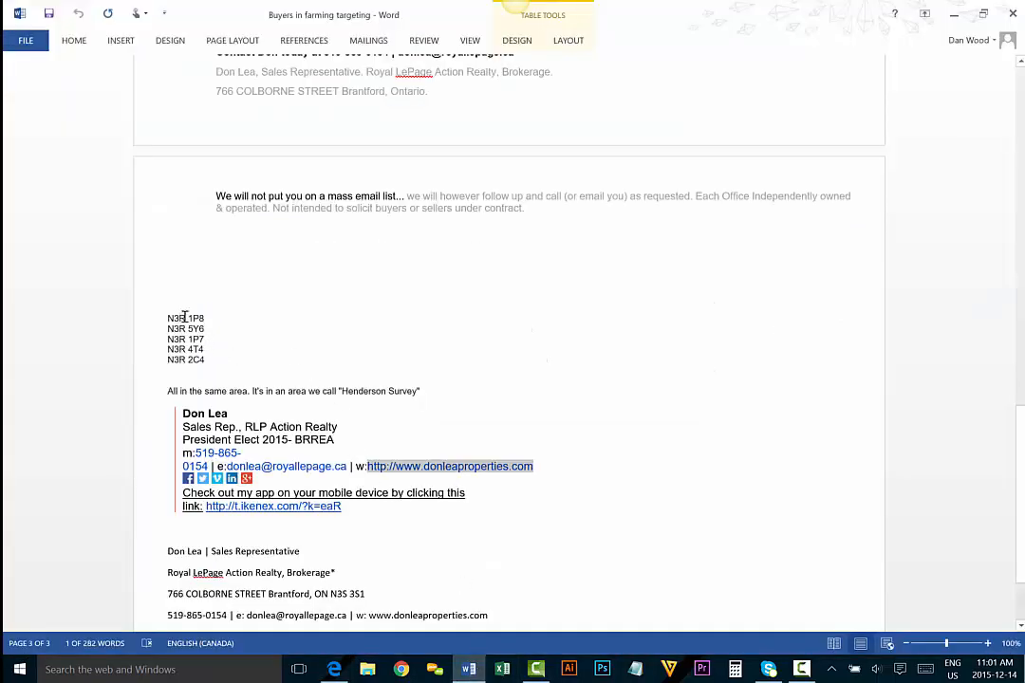
{"action": "left_click_drag", "start_coordinate": [184, 318], "coordinate": [163, 318]}
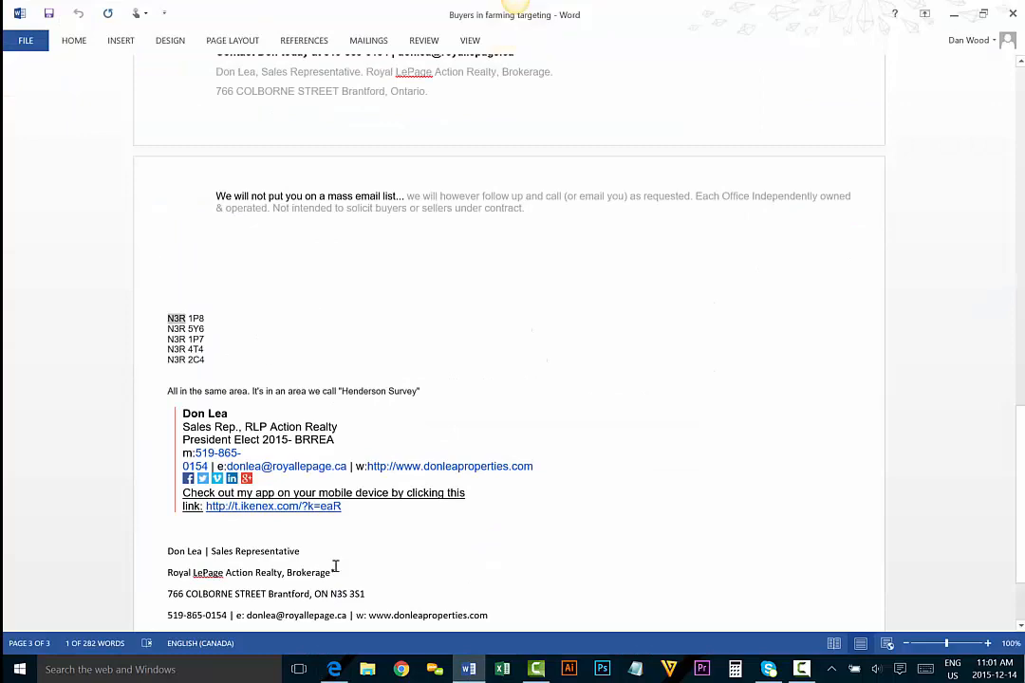
{"action": "key", "text": "alt+Tab"}
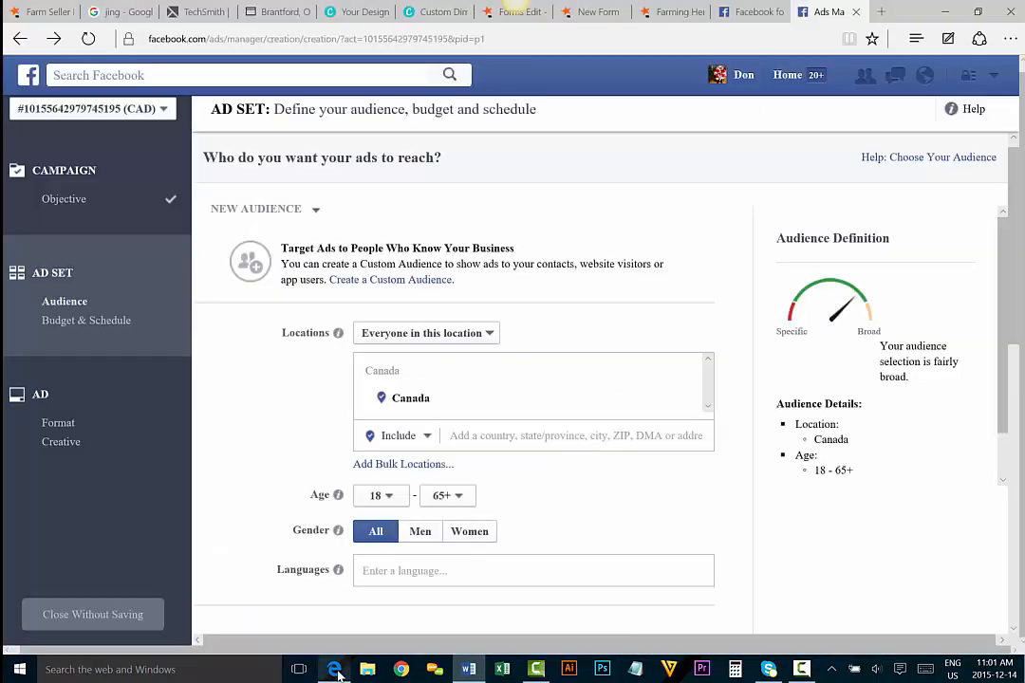
Search the ad set locations for N3R, pick N3T, Ontario, and dismiss the bulk locations tip
{"action": "left_click", "coordinate": [487, 436]}
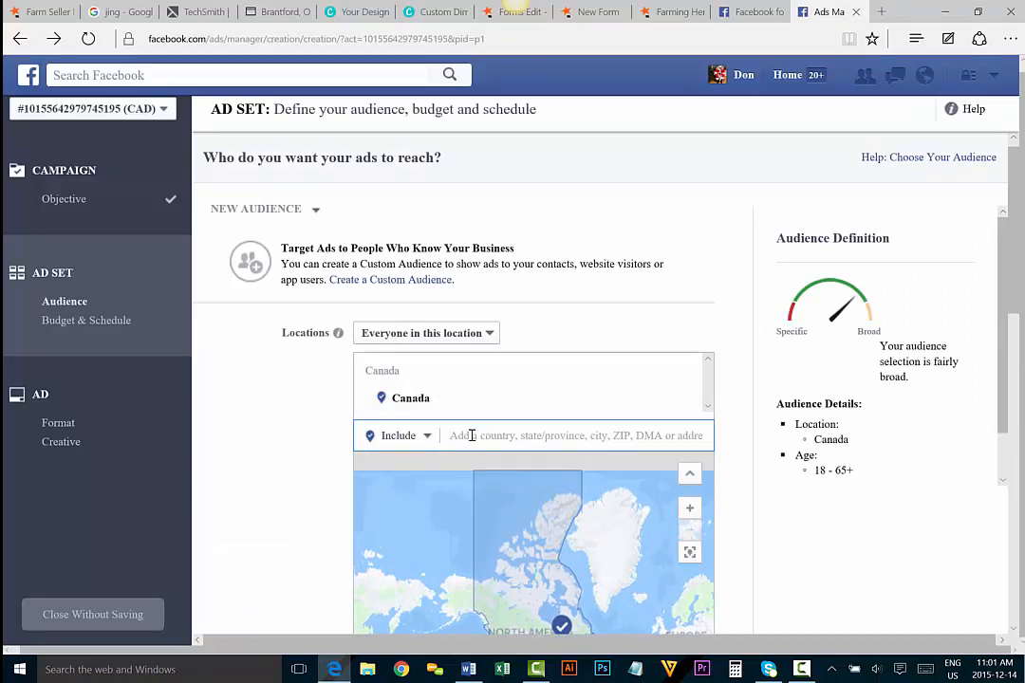
{"action": "type", "text": "N3R"}
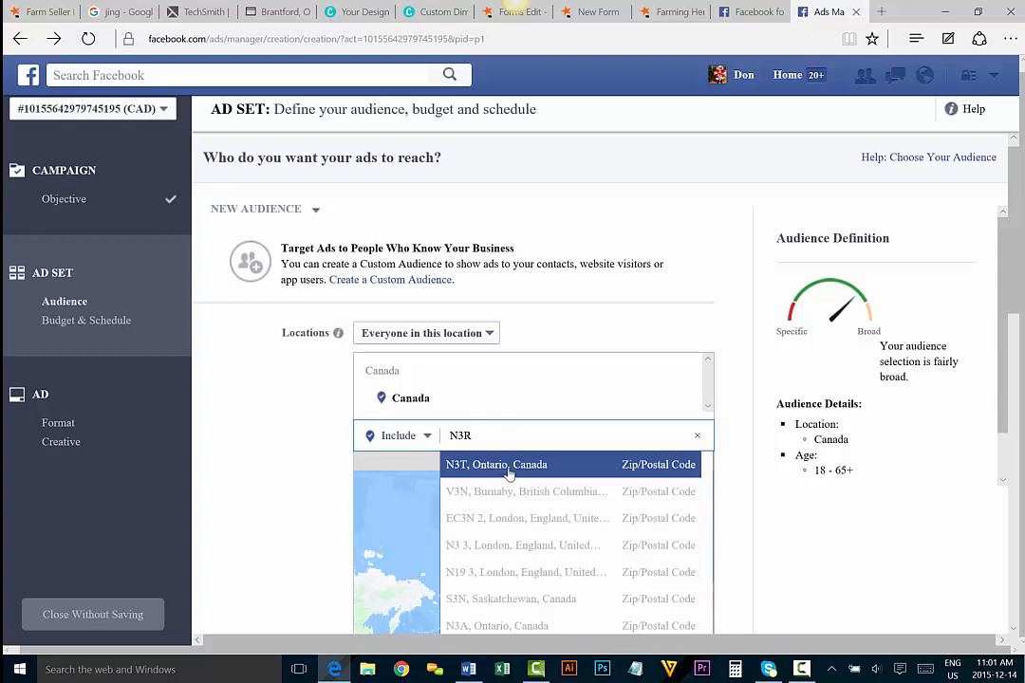
{"action": "left_click", "coordinate": [509, 472]}
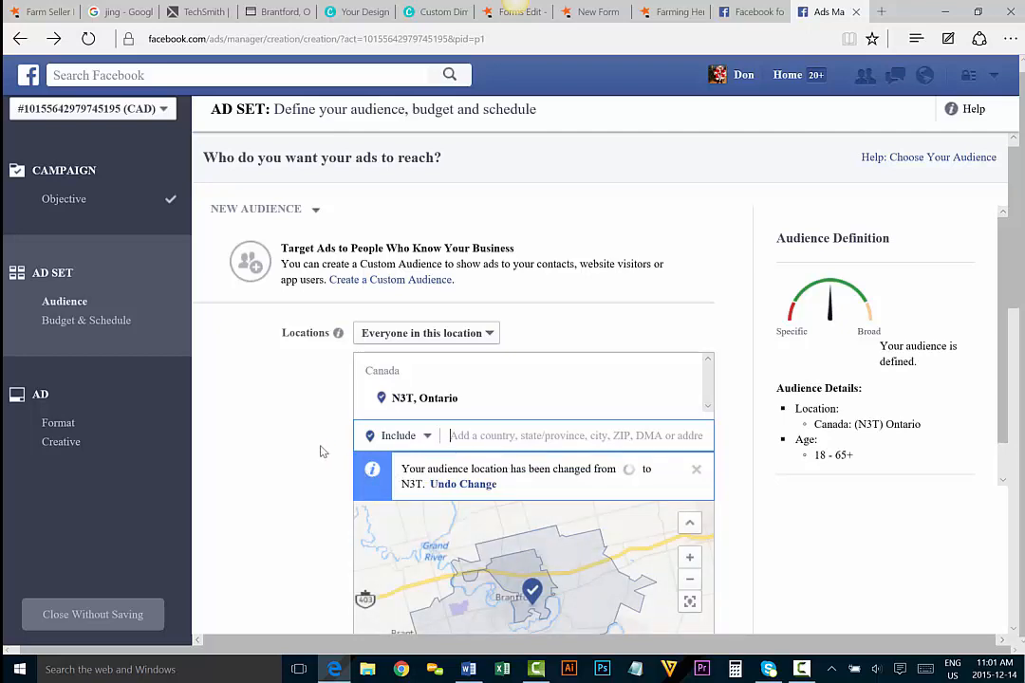
{"action": "scroll", "coordinate": [321, 451], "scroll_direction": "down", "scroll_amount": 3}
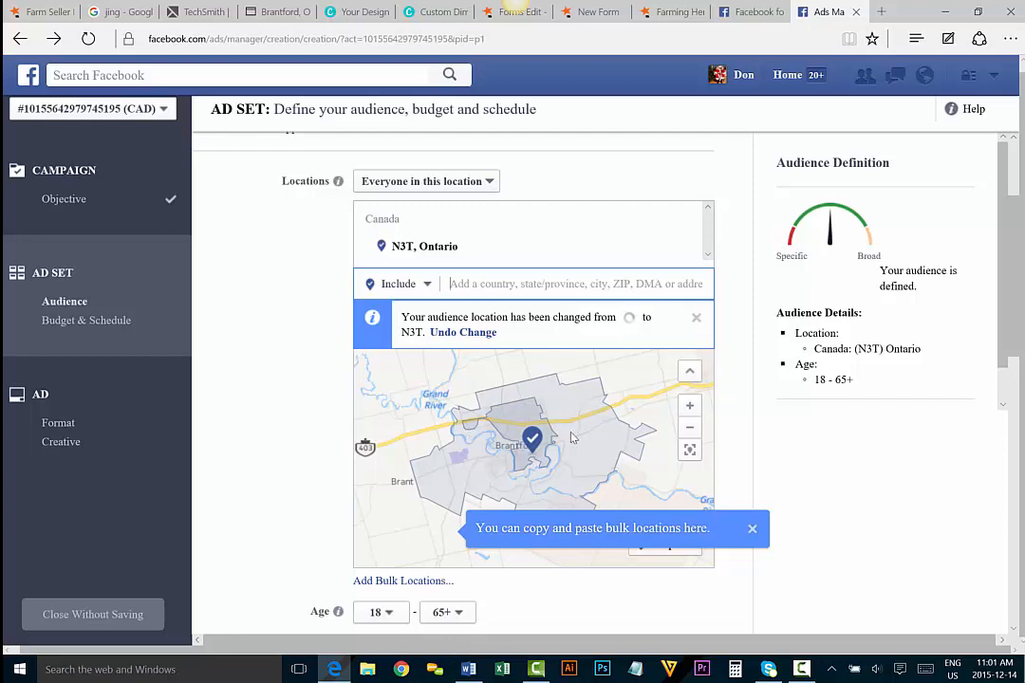
{"action": "left_click", "coordinate": [752, 529]}
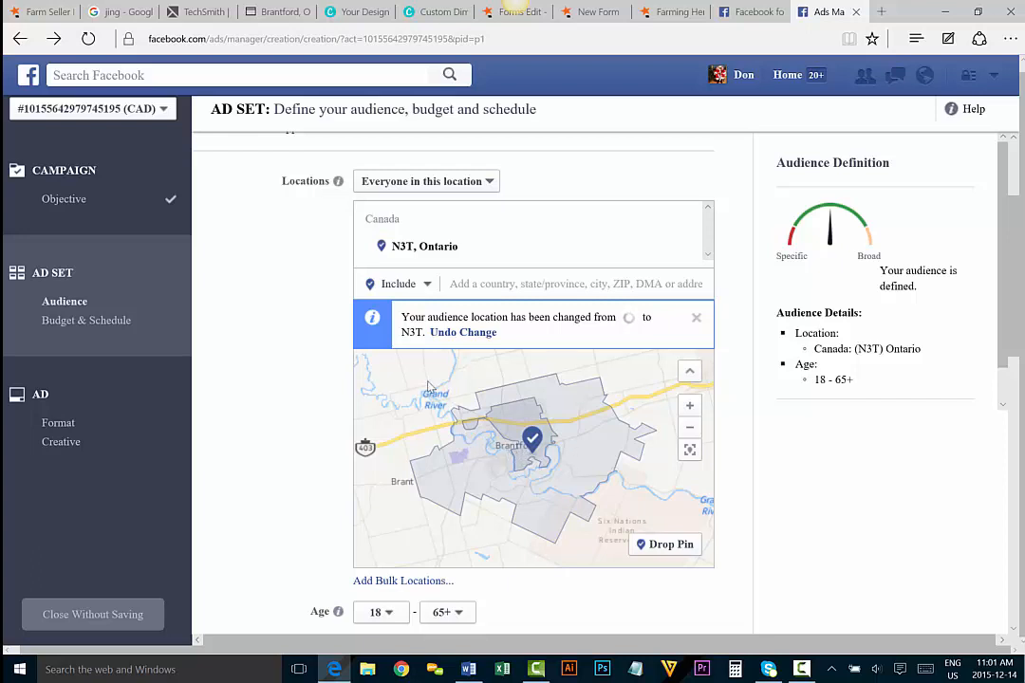
Set the audience's minimum age to 25 and bring the potential reach into view
{"action": "scroll", "coordinate": [295, 278], "scroll_direction": "down", "scroll_amount": 3}
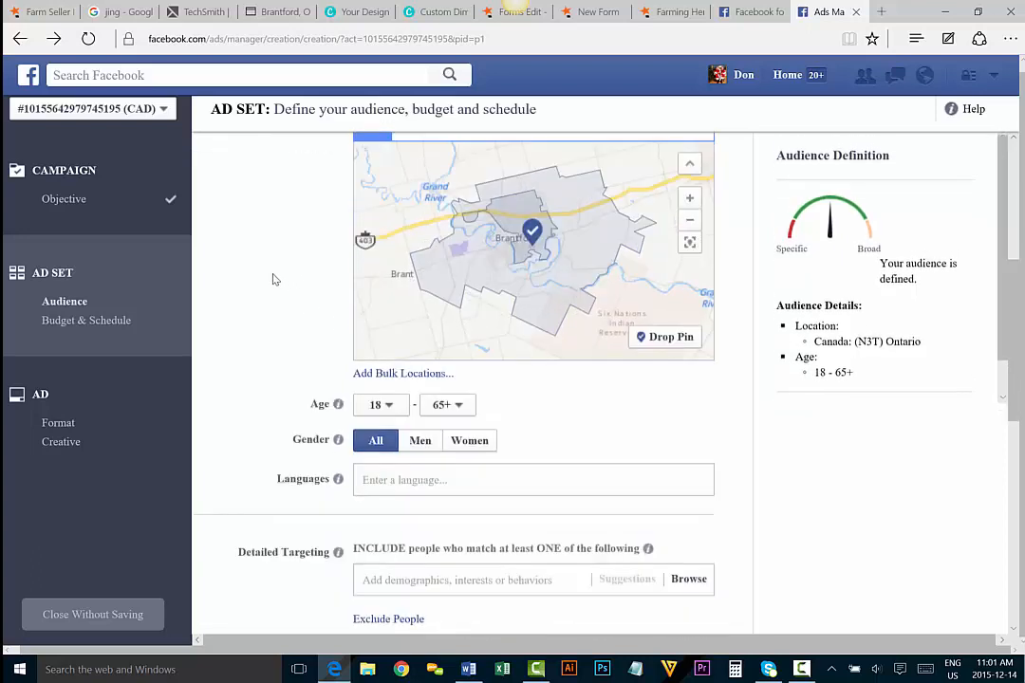
{"action": "scroll", "coordinate": [270, 280], "scroll_direction": "down", "scroll_amount": 2}
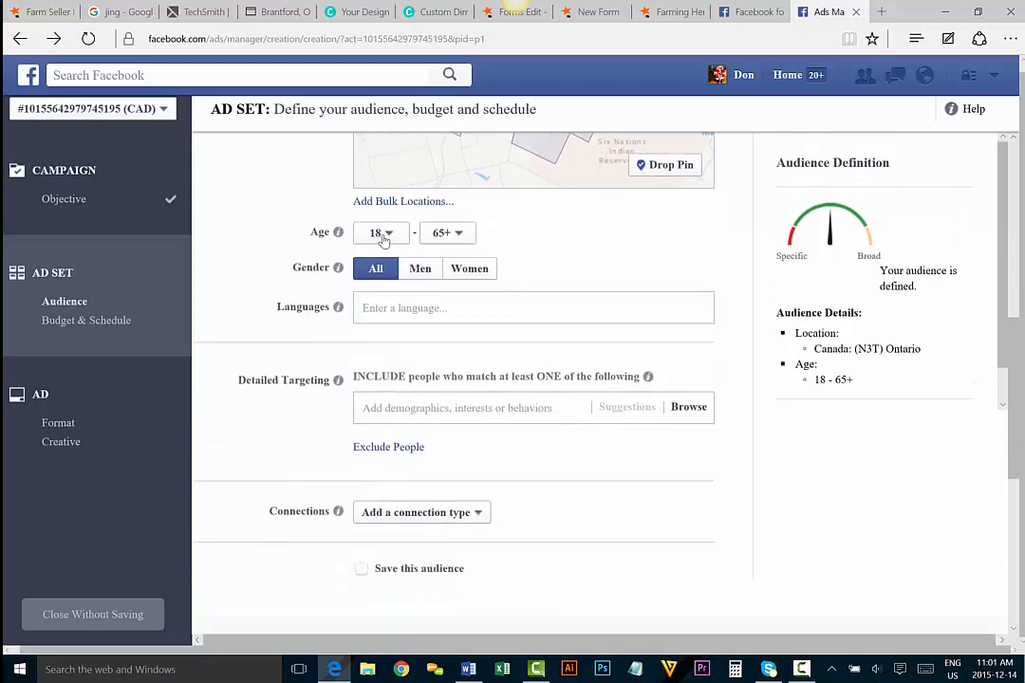
{"action": "left_click", "coordinate": [382, 234]}
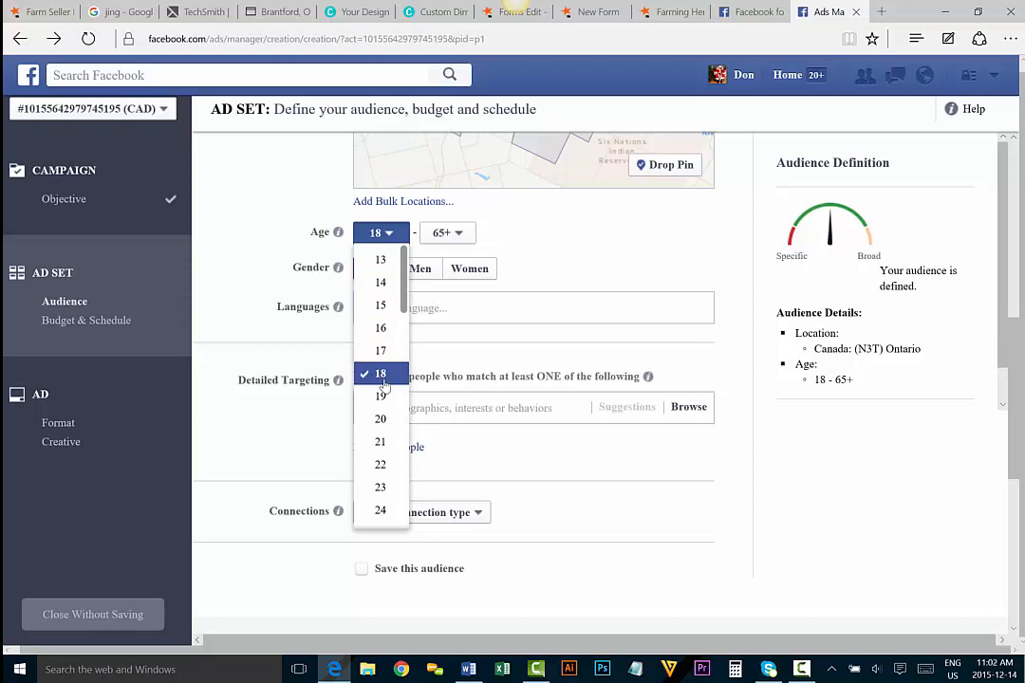
{"action": "scroll", "coordinate": [383, 381], "scroll_direction": "down", "scroll_amount": 1}
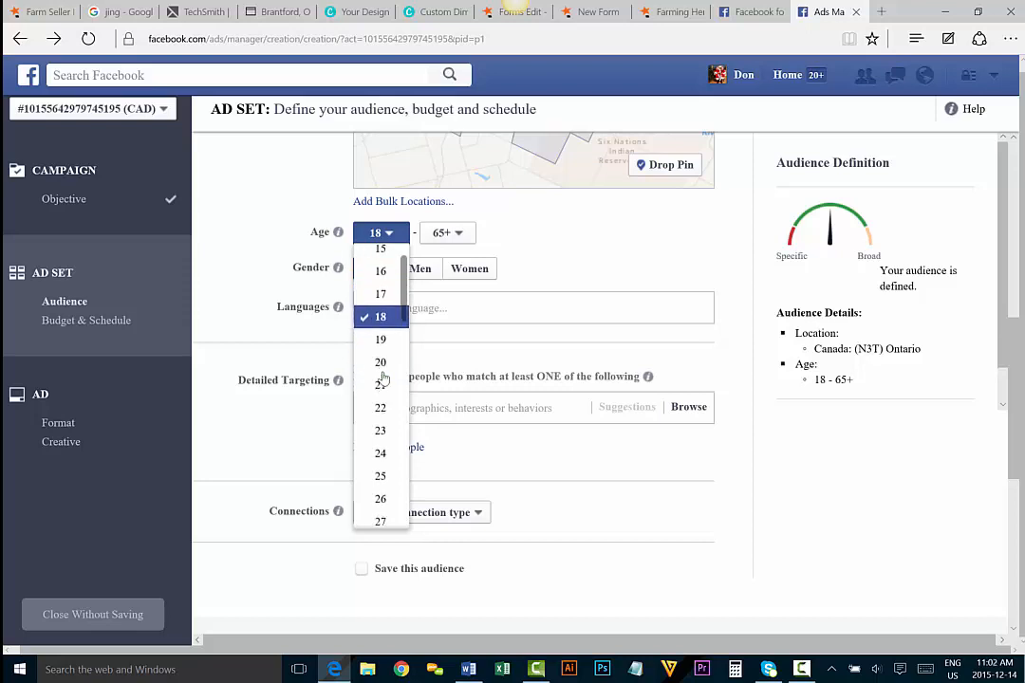
{"action": "scroll", "coordinate": [384, 379], "scroll_direction": "down", "scroll_amount": 1}
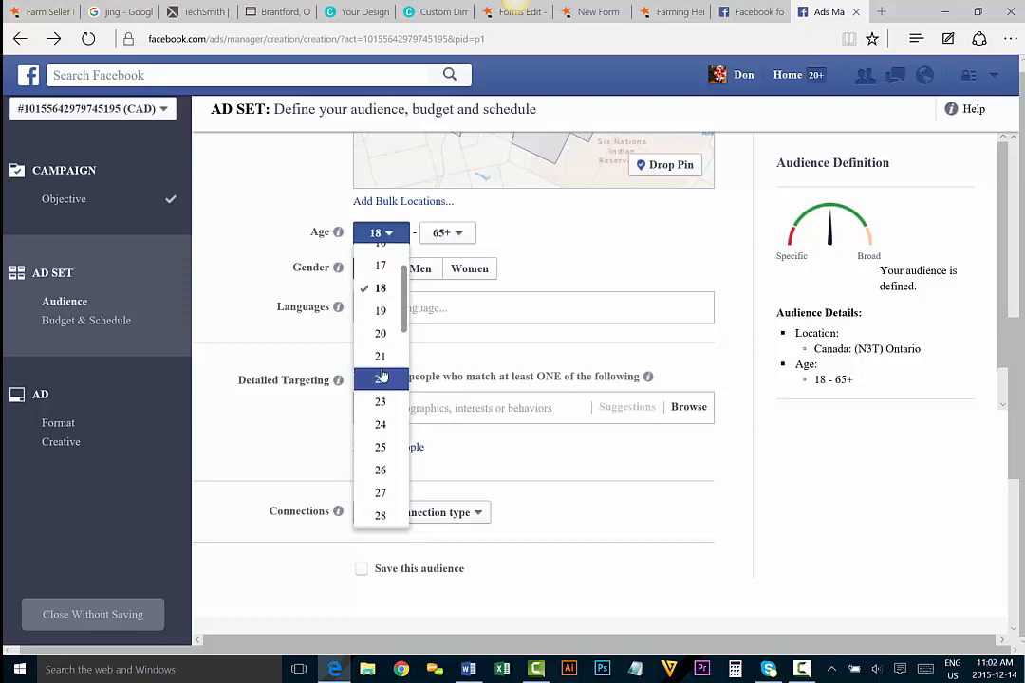
{"action": "left_click", "coordinate": [379, 447]}
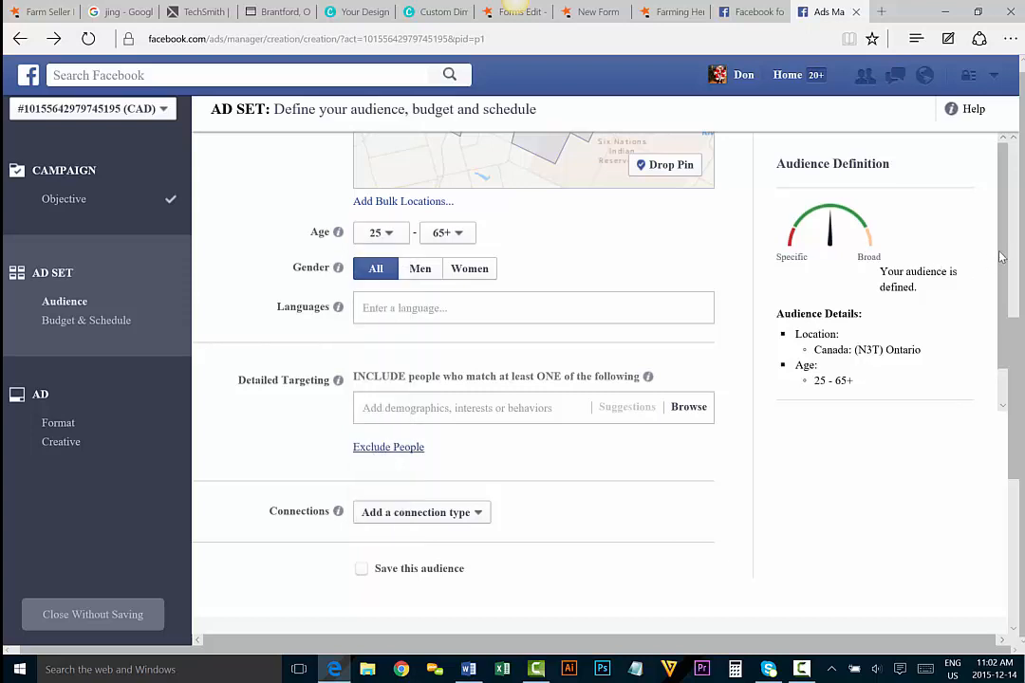
{"action": "left_click_drag", "start_coordinate": [1001, 257], "coordinate": [1009, 323]}
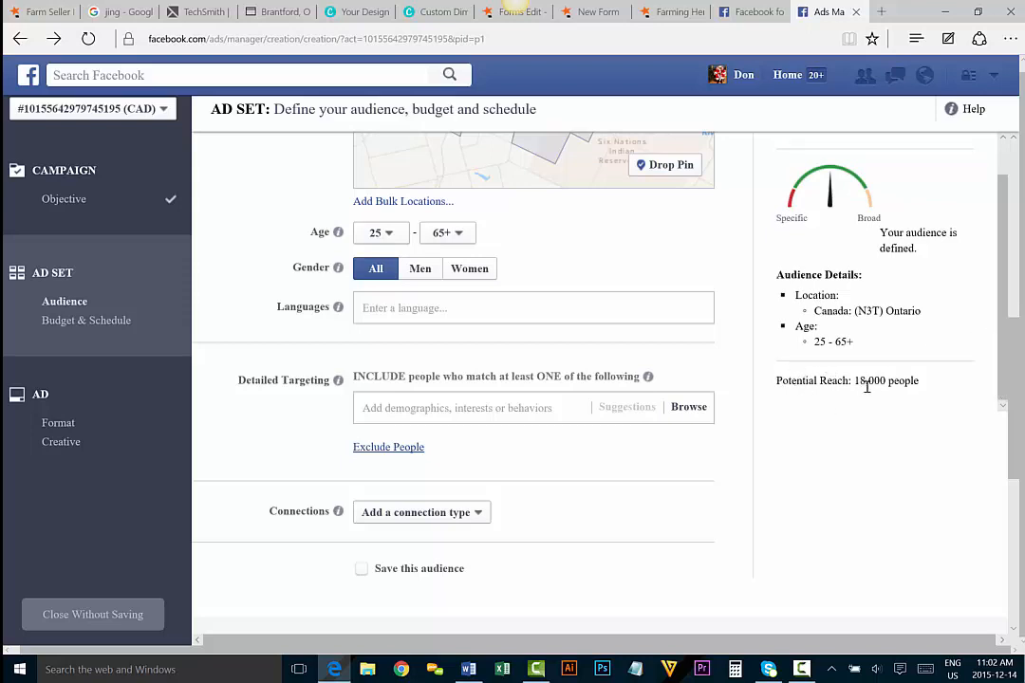
Switch the minimum age to 18 to compare the potential reach, and set it back to 25
{"action": "left_click", "coordinate": [392, 234]}
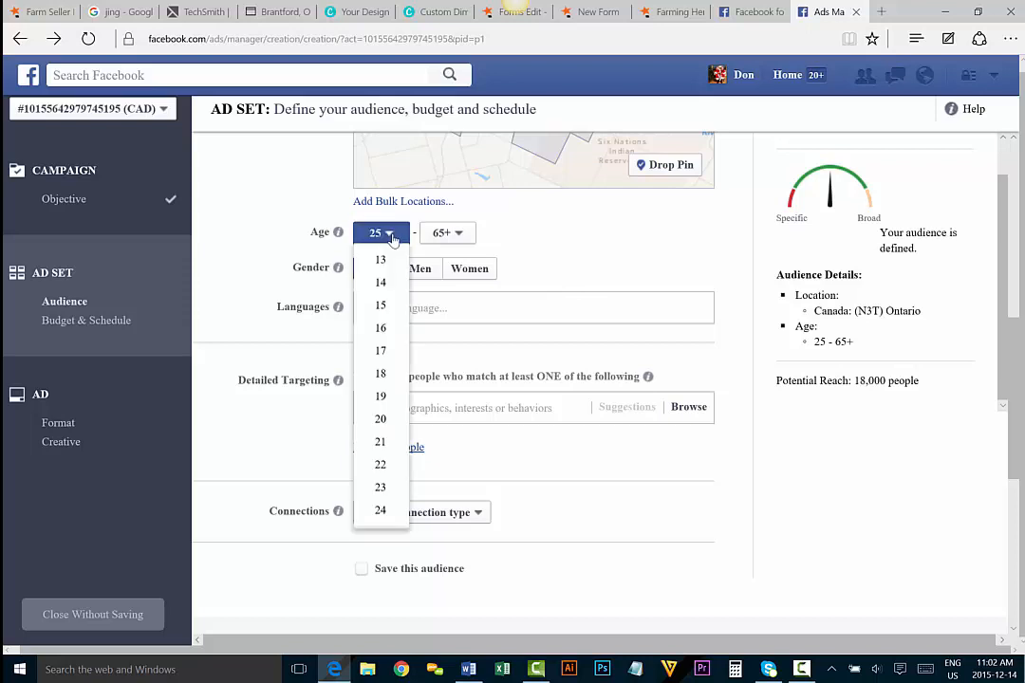
{"action": "left_click", "coordinate": [375, 380]}
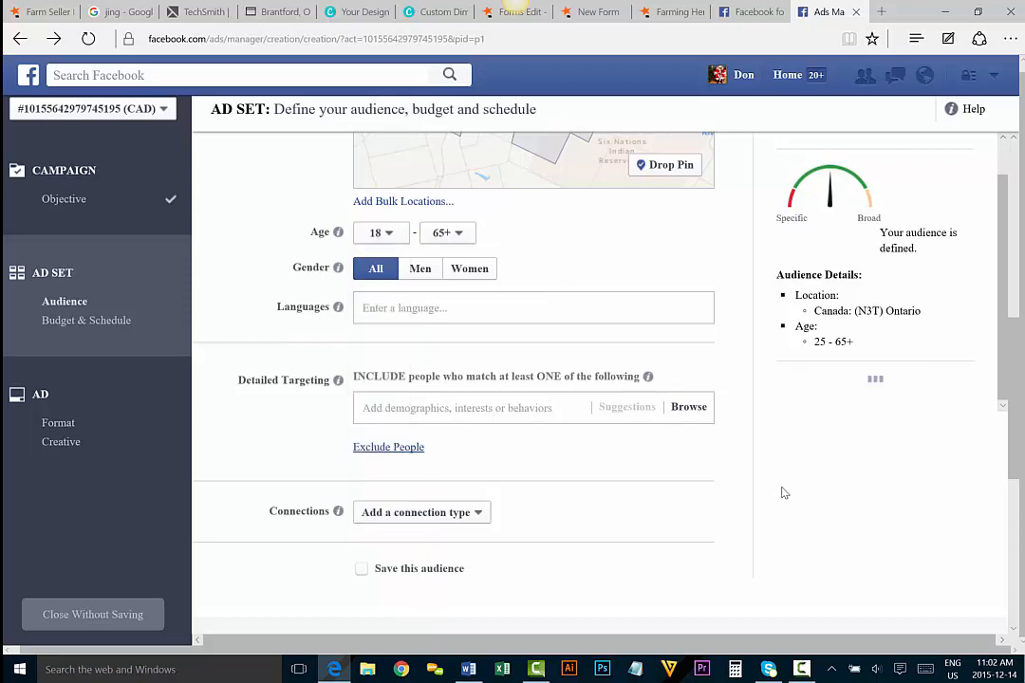
{"action": "left_click", "coordinate": [387, 235]}
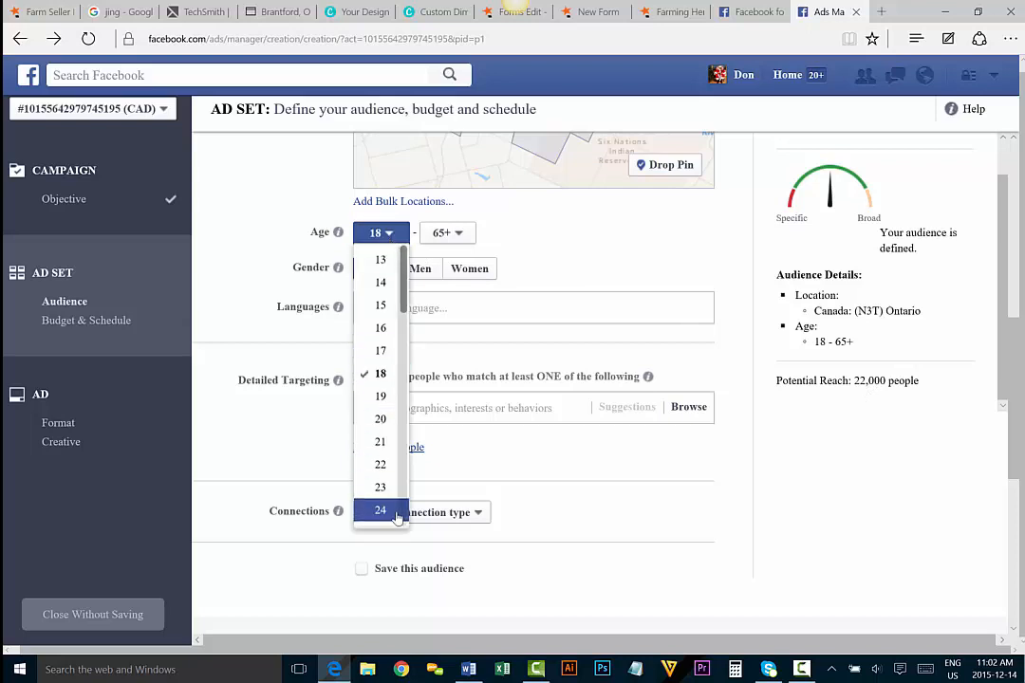
{"action": "scroll", "coordinate": [384, 495], "scroll_direction": "down", "scroll_amount": 1}
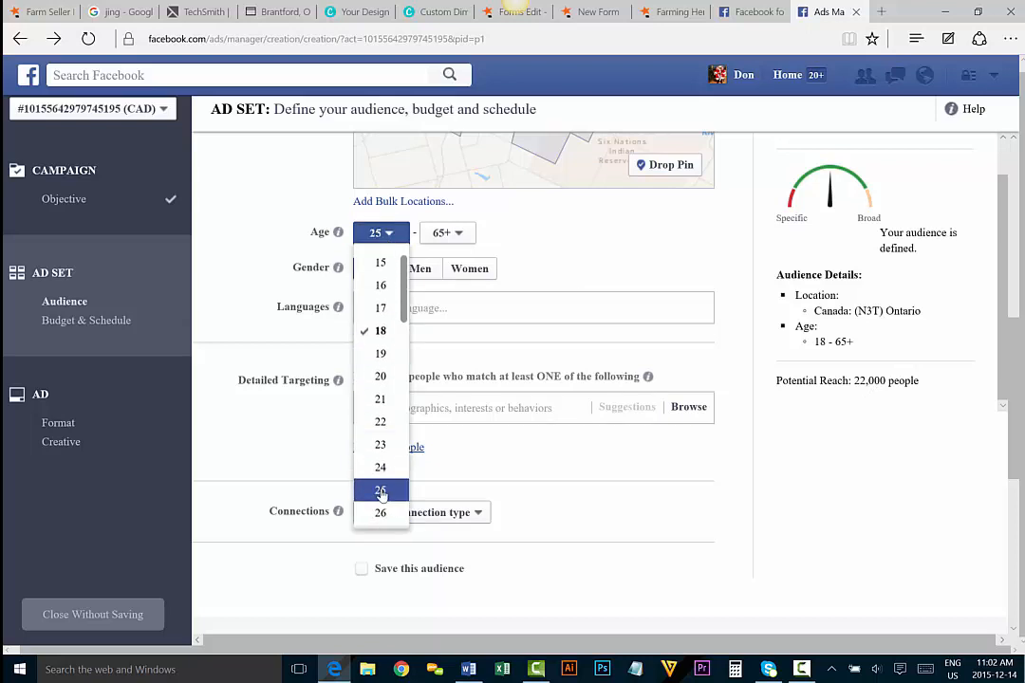
{"action": "left_click", "coordinate": [380, 490]}
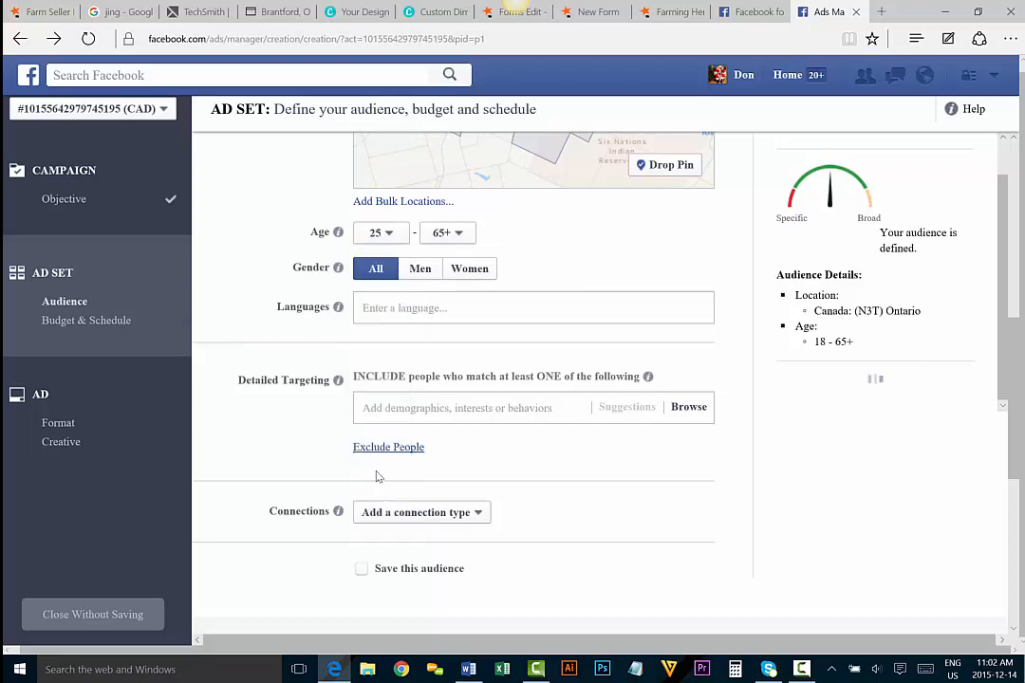
Leave the maximum age at 65+ and add English (All) as the audience language
{"action": "left_click", "coordinate": [441, 237]}
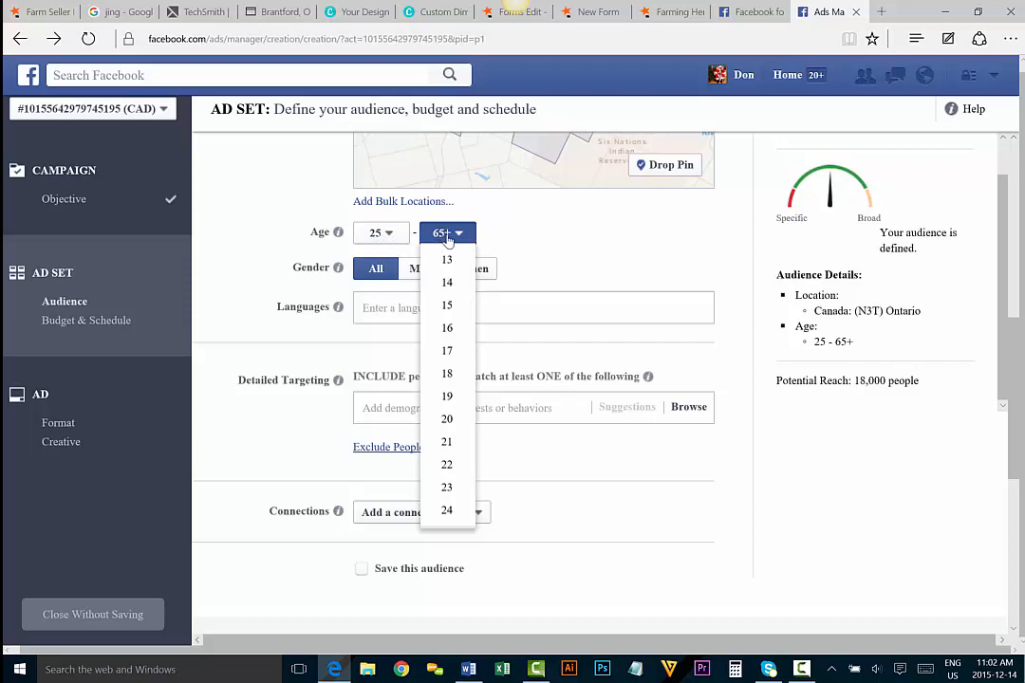
{"action": "left_click", "coordinate": [536, 218]}
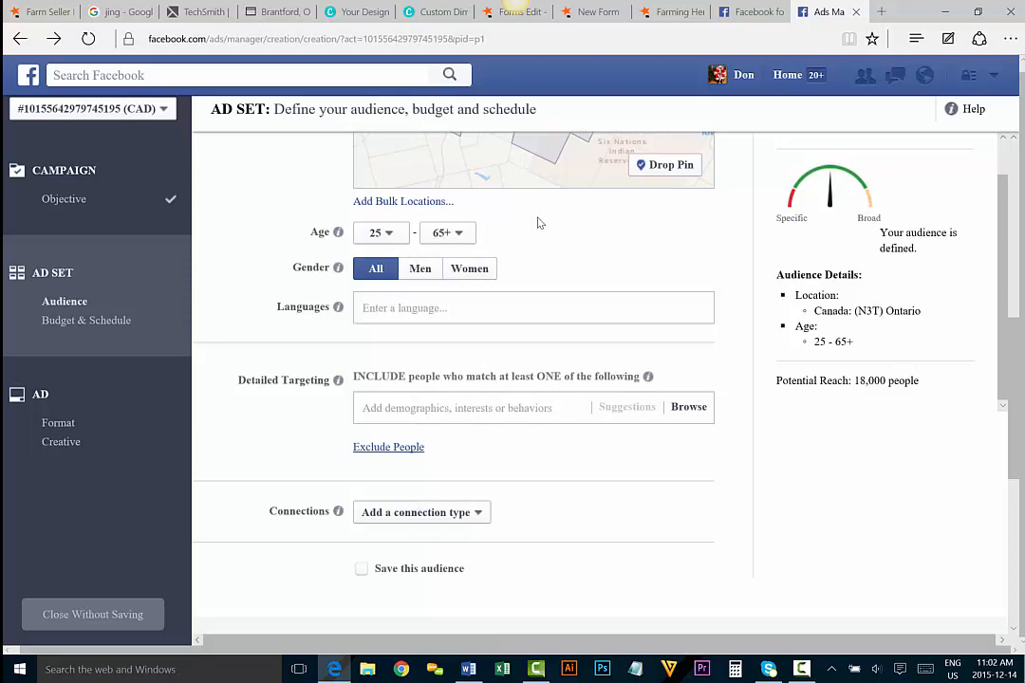
{"action": "left_click", "coordinate": [411, 307]}
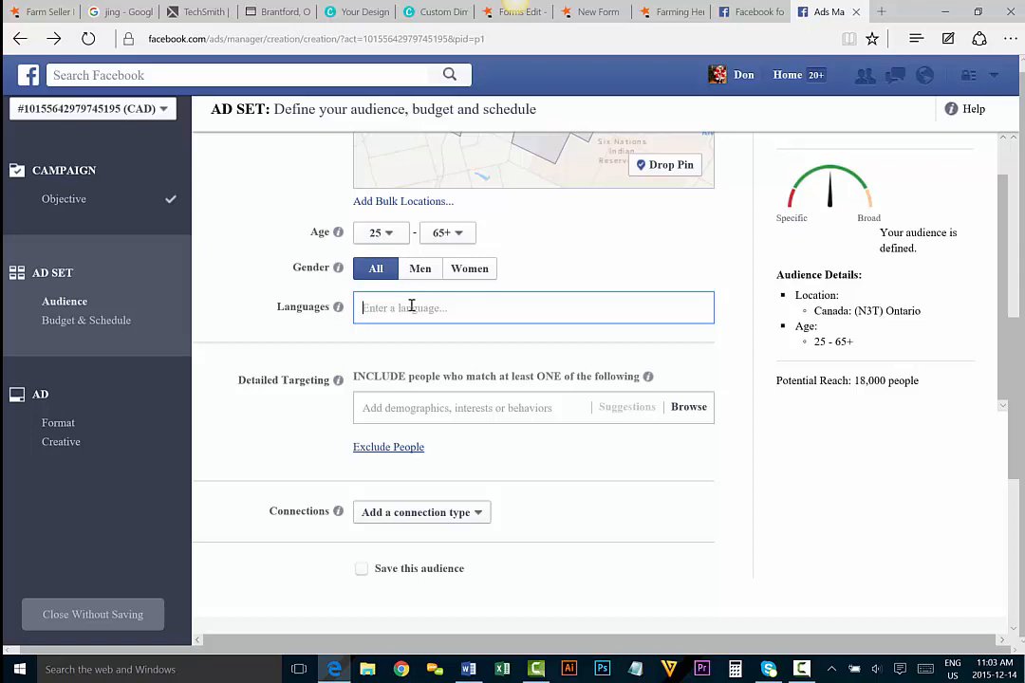
{"action": "type", "text": "eng"}
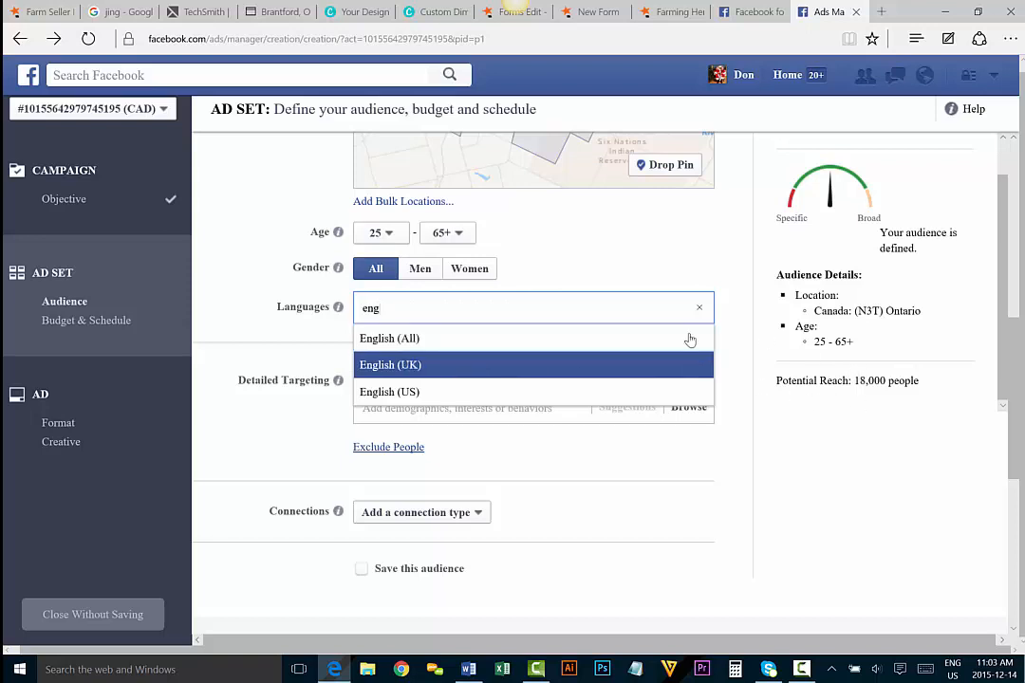
{"action": "left_click", "coordinate": [485, 342]}
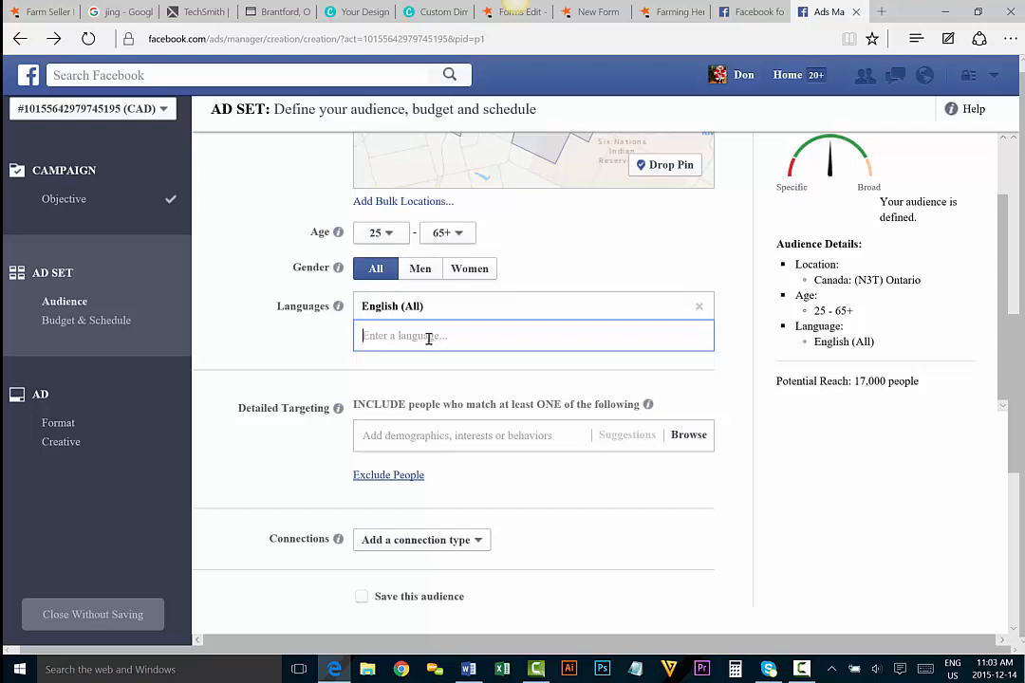
Schedule the ad set with a start and end date, ending it on 1/11/2016
{"action": "scroll", "coordinate": [300, 263], "scroll_direction": "down", "scroll_amount": 2}
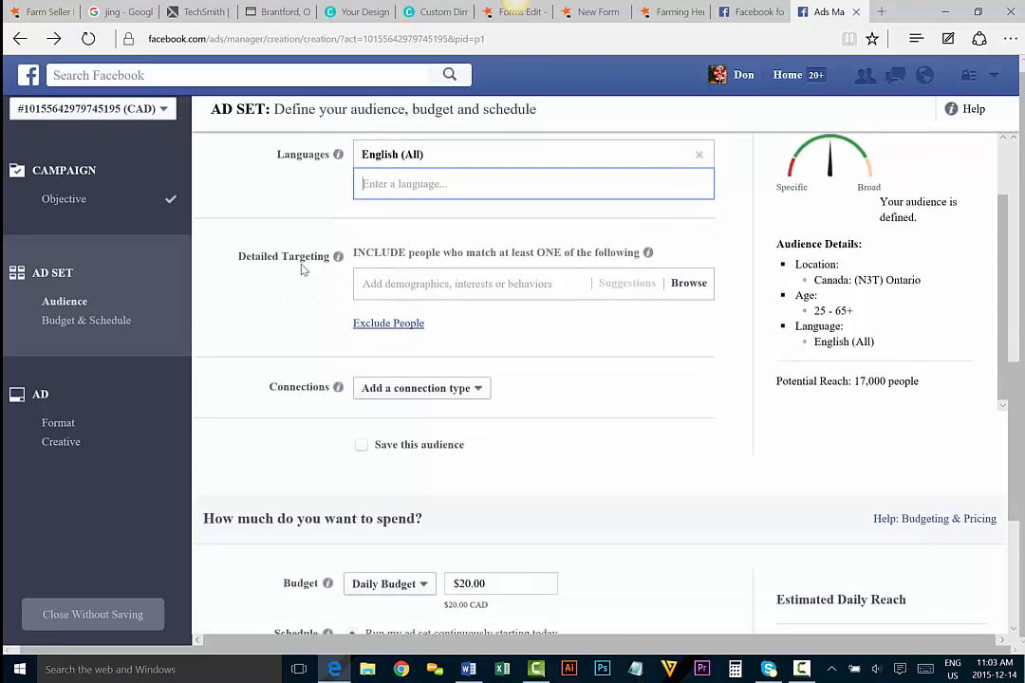
{"action": "scroll", "coordinate": [302, 269], "scroll_direction": "down", "scroll_amount": 2}
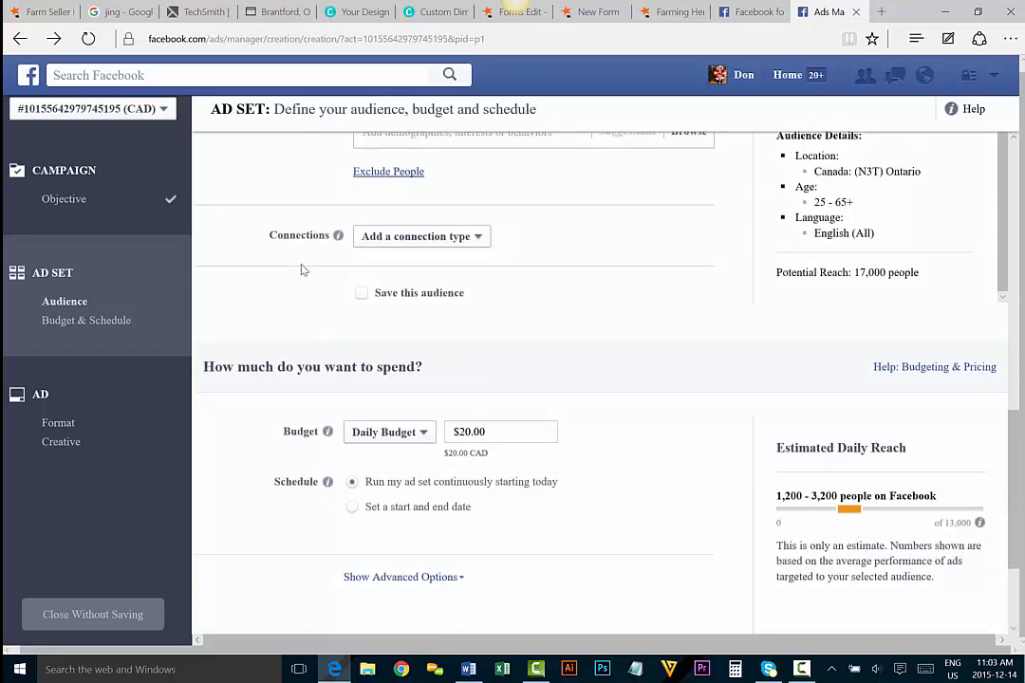
{"action": "scroll", "coordinate": [302, 269], "scroll_direction": "down", "scroll_amount": 2}
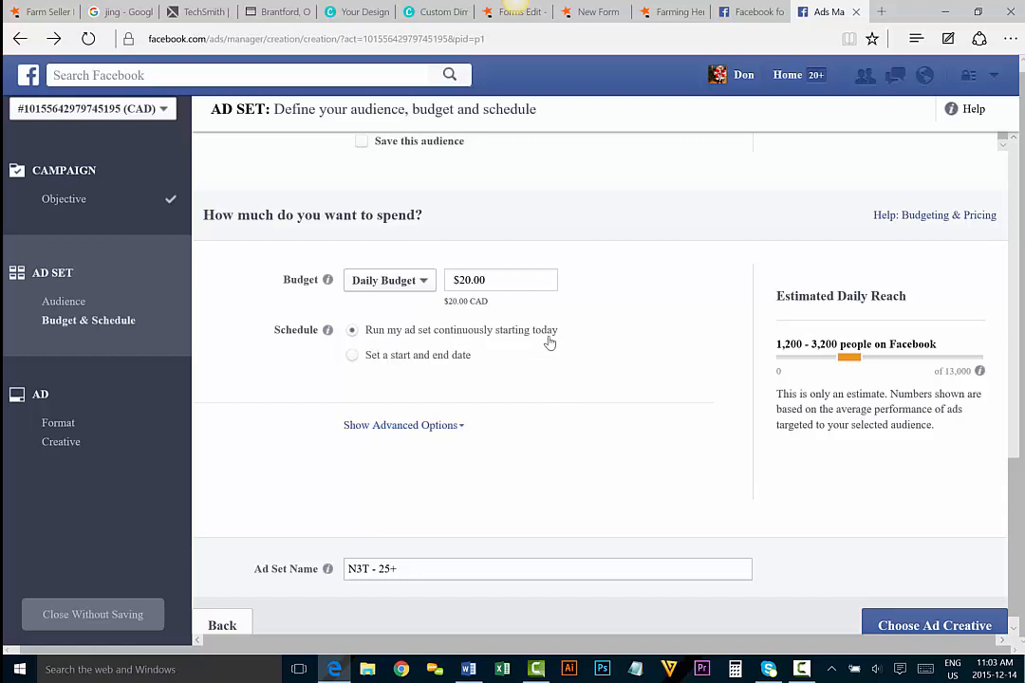
{"action": "left_click", "coordinate": [351, 357]}
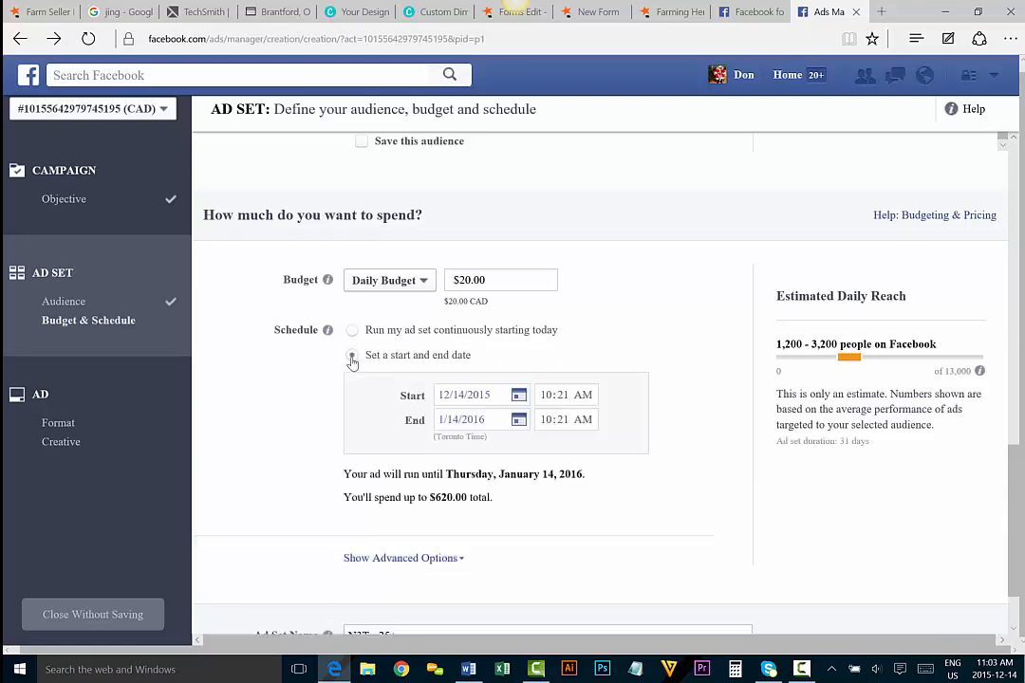
{"action": "left_click", "coordinate": [519, 422]}
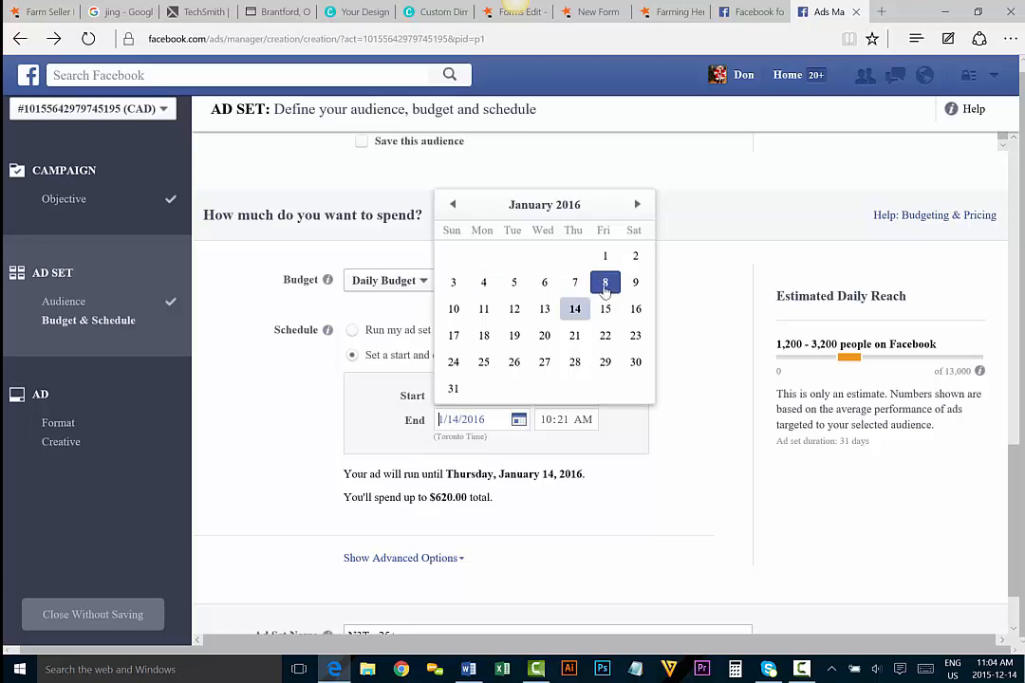
{"action": "left_click", "coordinate": [484, 310]}
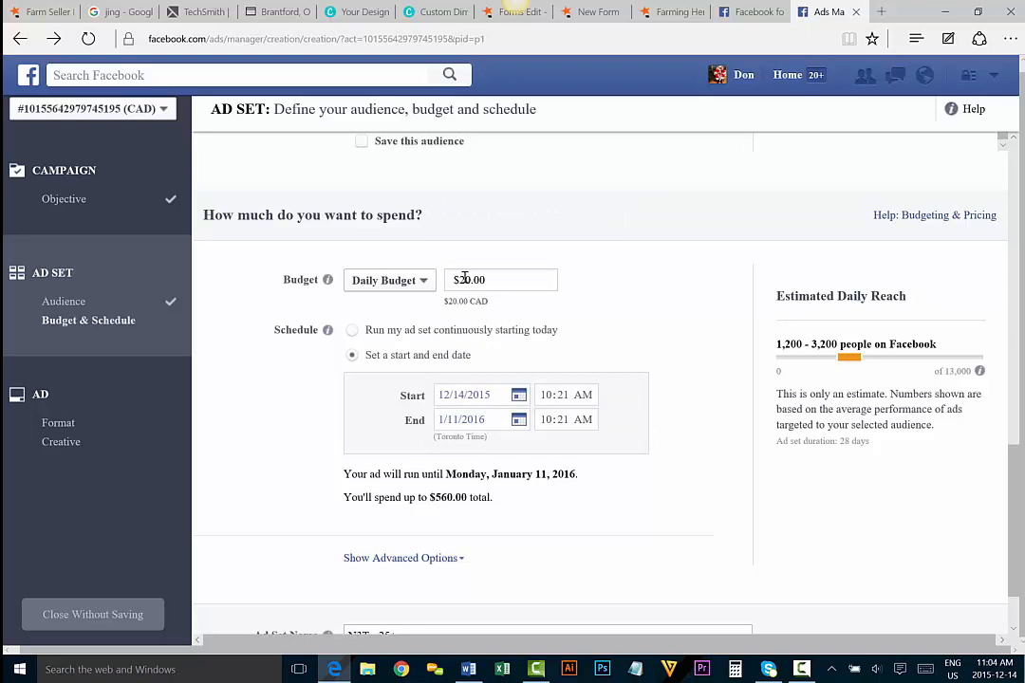
Set the ad set's daily budget to $5.00
{"action": "double_click", "coordinate": [465, 279]}
{"action": "type", "text": "5"}
{"action": "left_click", "coordinate": [505, 311]}
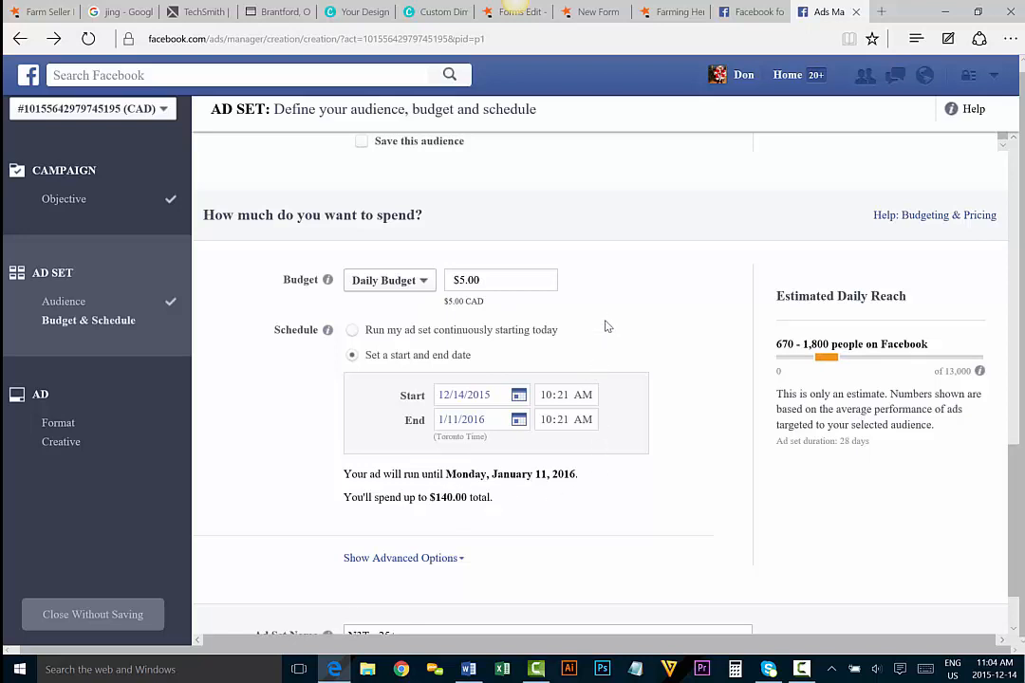
Name the ad set "Henderson farming ads" and continue to choosing the ad creative
{"action": "scroll", "coordinate": [574, 360], "scroll_direction": "down", "scroll_amount": 2}
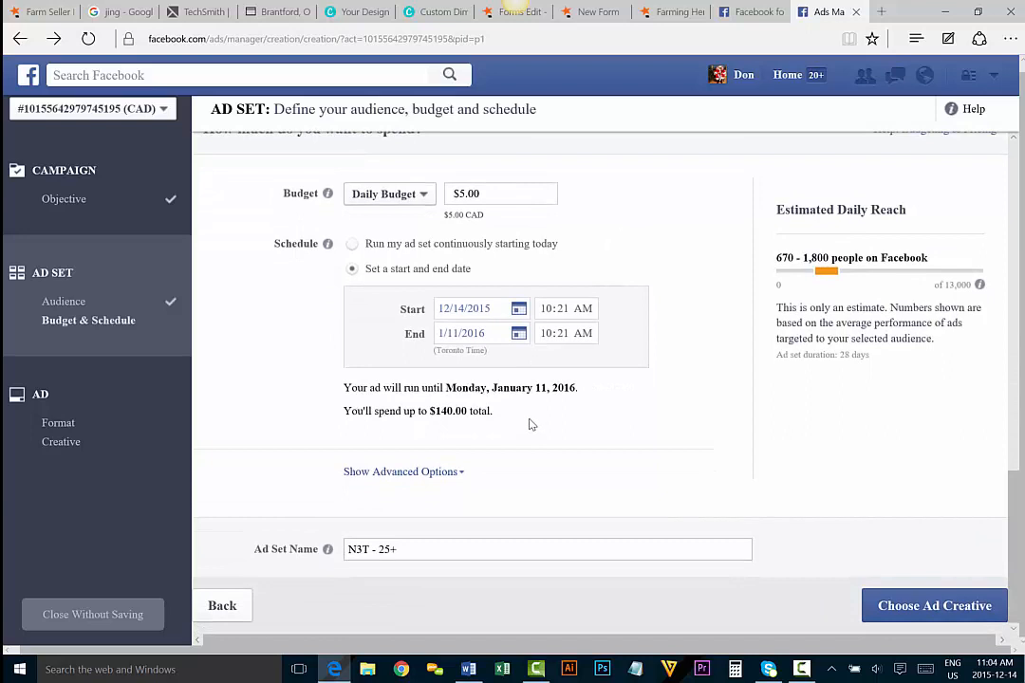
{"action": "left_click_drag", "start_coordinate": [451, 550], "coordinate": [316, 522]}
{"action": "type", "text": "Henderson farming ads"}
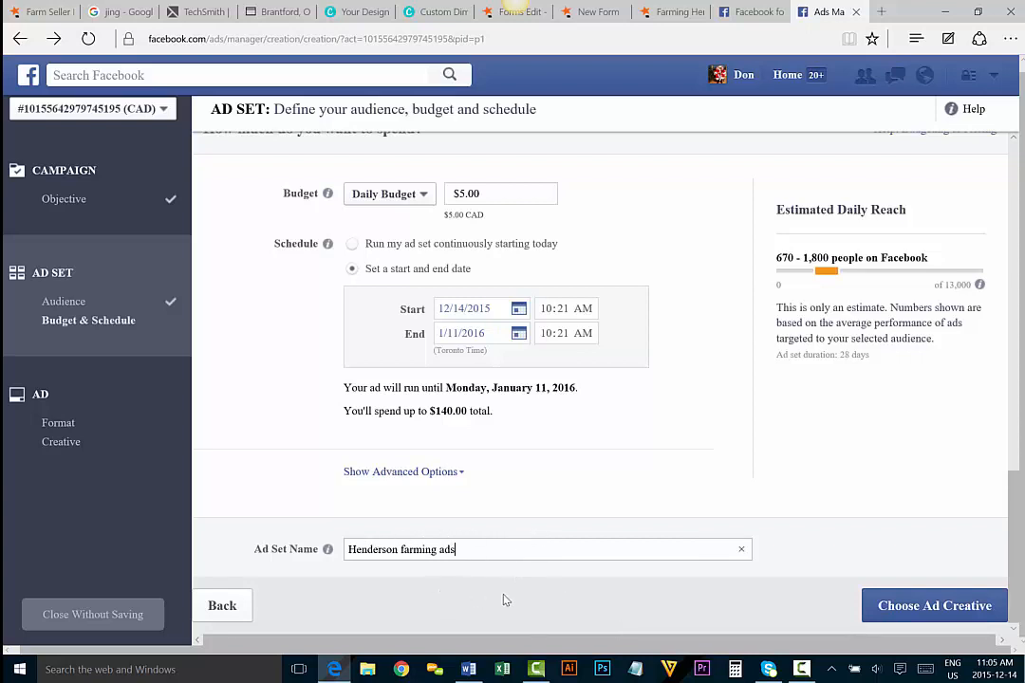
{"action": "left_click", "coordinate": [956, 606]}
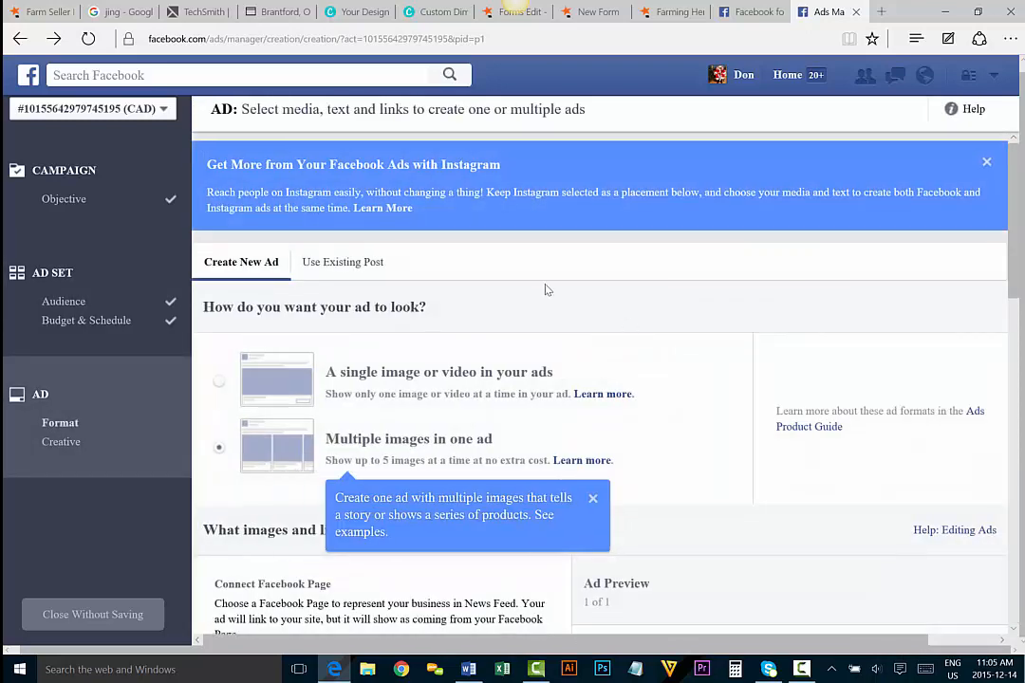
Choose the single image or video format and open the image selection, keeping only the existing Henderson Survey image
{"action": "scroll", "coordinate": [423, 294], "scroll_direction": "down", "scroll_amount": 1}
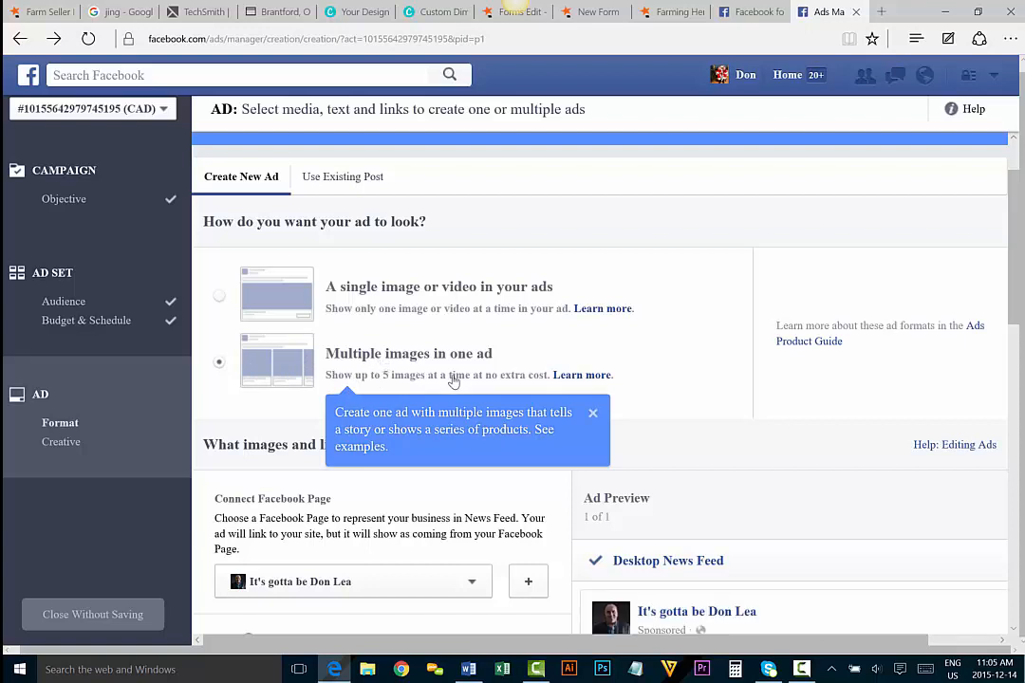
{"action": "left_click", "coordinate": [219, 298]}
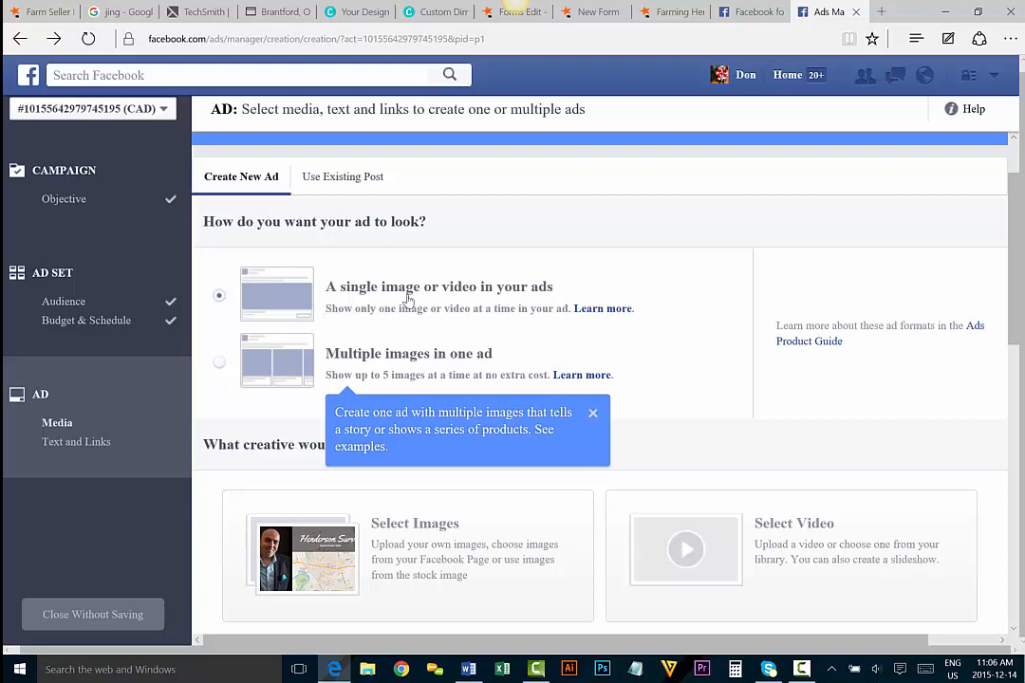
{"action": "scroll", "coordinate": [430, 294], "scroll_direction": "down", "scroll_amount": 5}
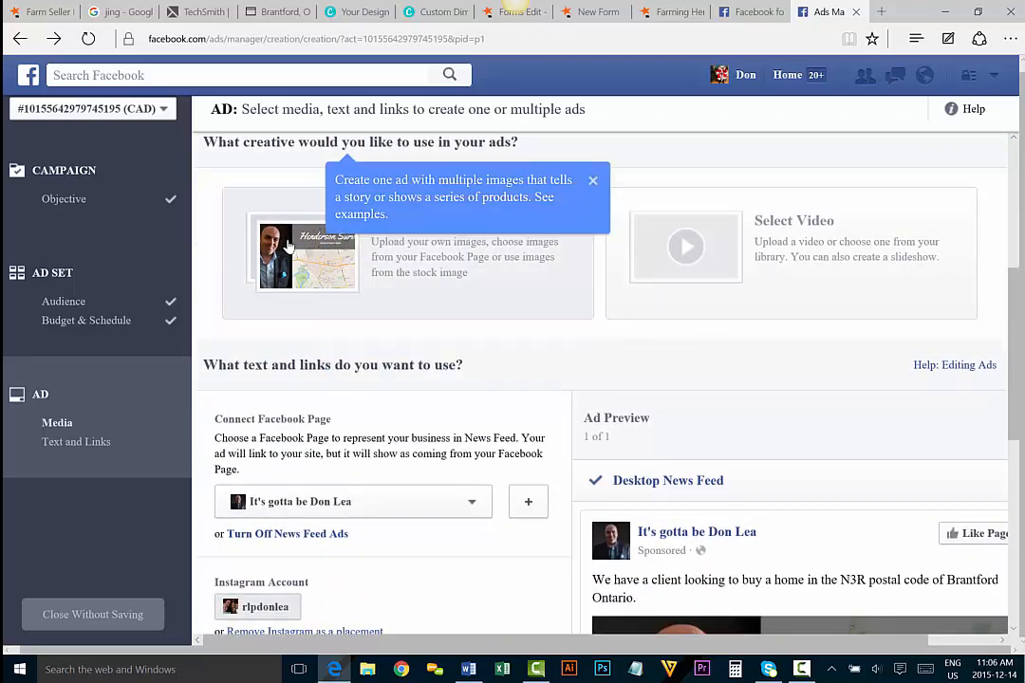
{"action": "left_click", "coordinate": [305, 256]}
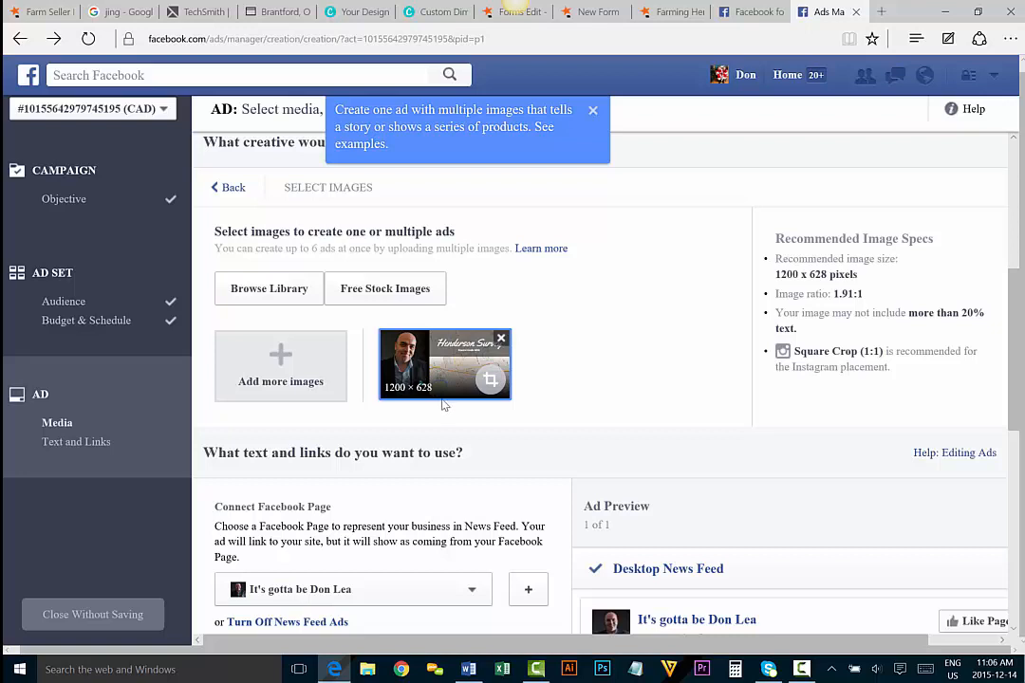
{"action": "left_click", "coordinate": [281, 373]}
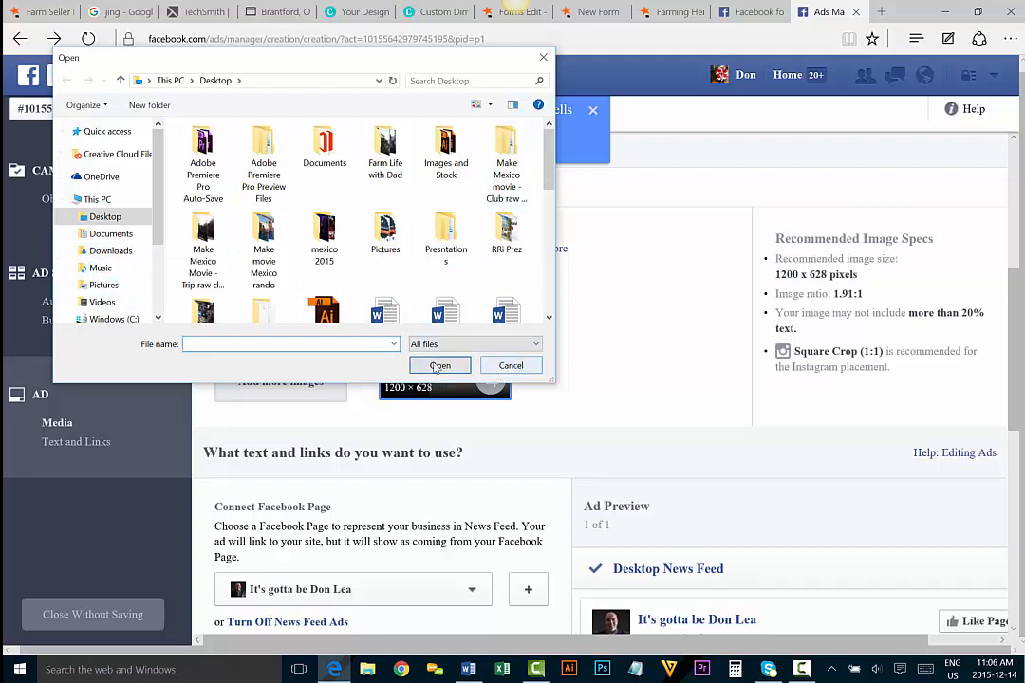
{"action": "left_click", "coordinate": [505, 369]}
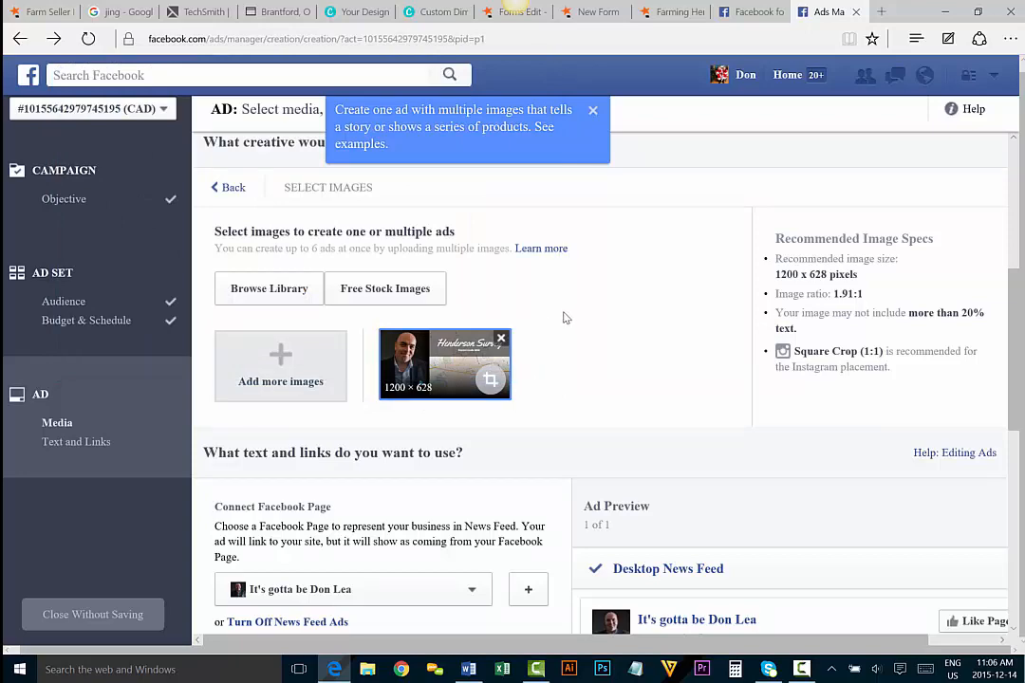
Check the available Facebook Pages for the ad and keep the realtor's own page connected
{"action": "scroll", "coordinate": [569, 305], "scroll_direction": "down", "scroll_amount": 3}
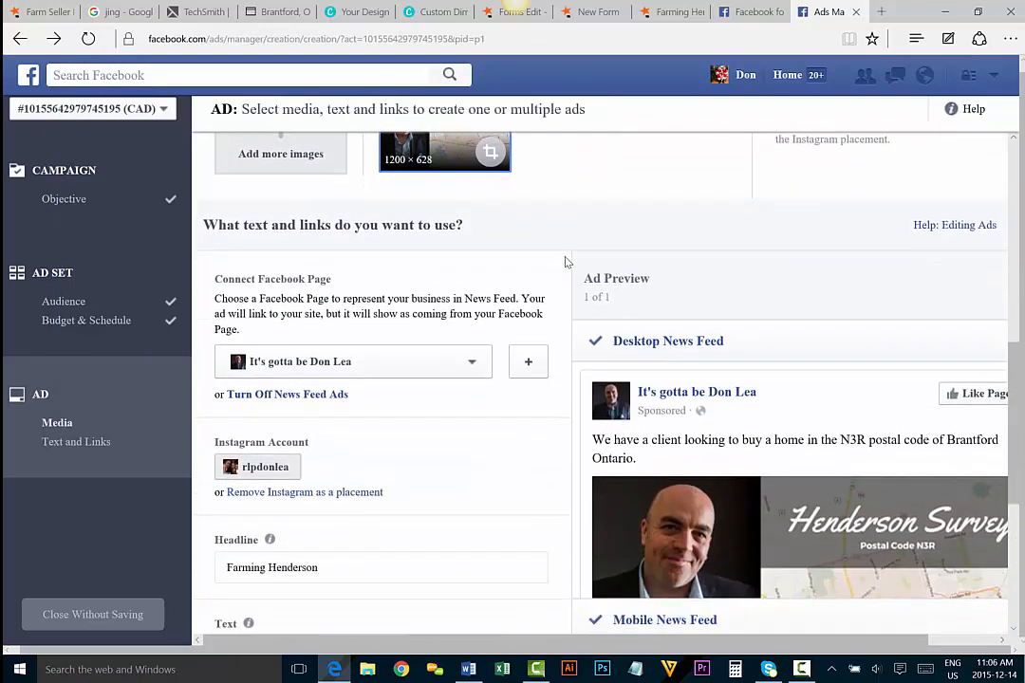
{"action": "scroll", "coordinate": [565, 249], "scroll_direction": "down", "scroll_amount": 1}
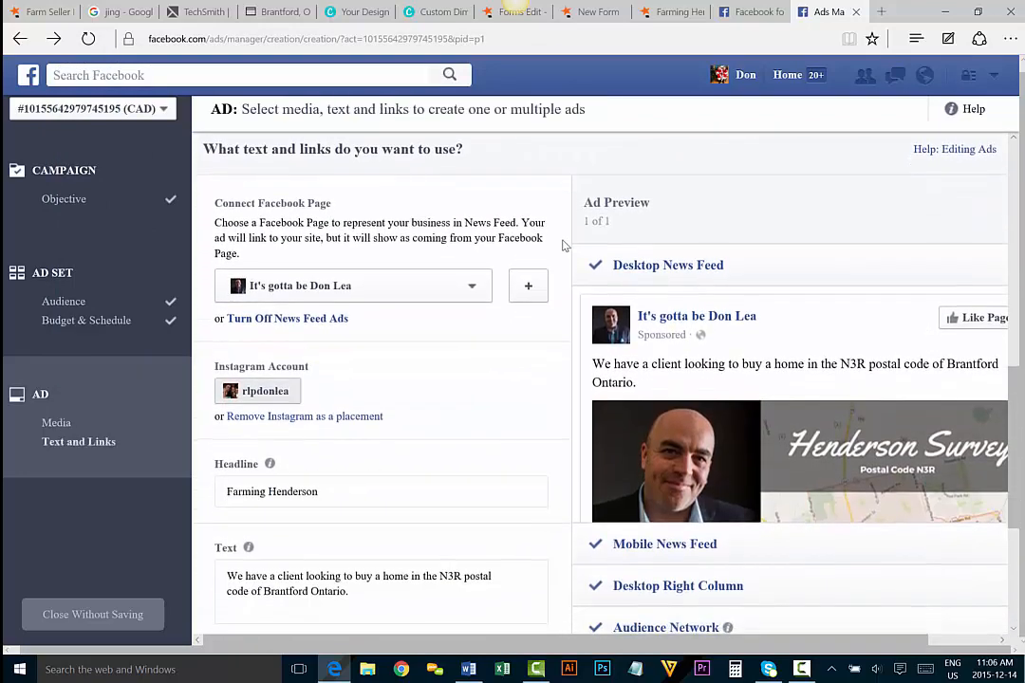
{"action": "left_click", "coordinate": [459, 294]}
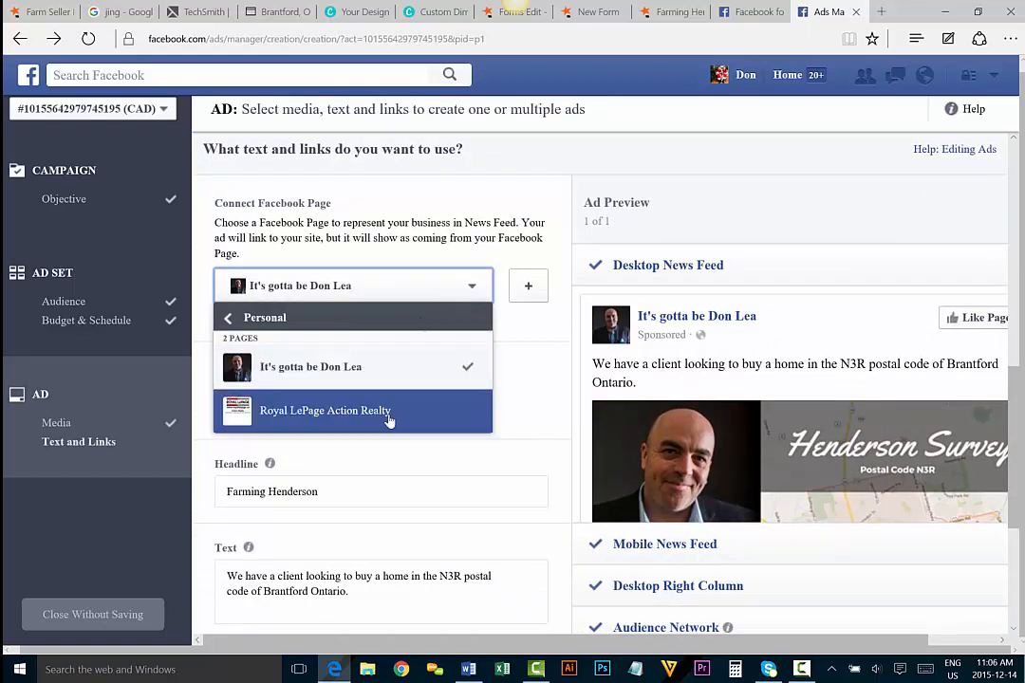
{"action": "left_click", "coordinate": [359, 375]}
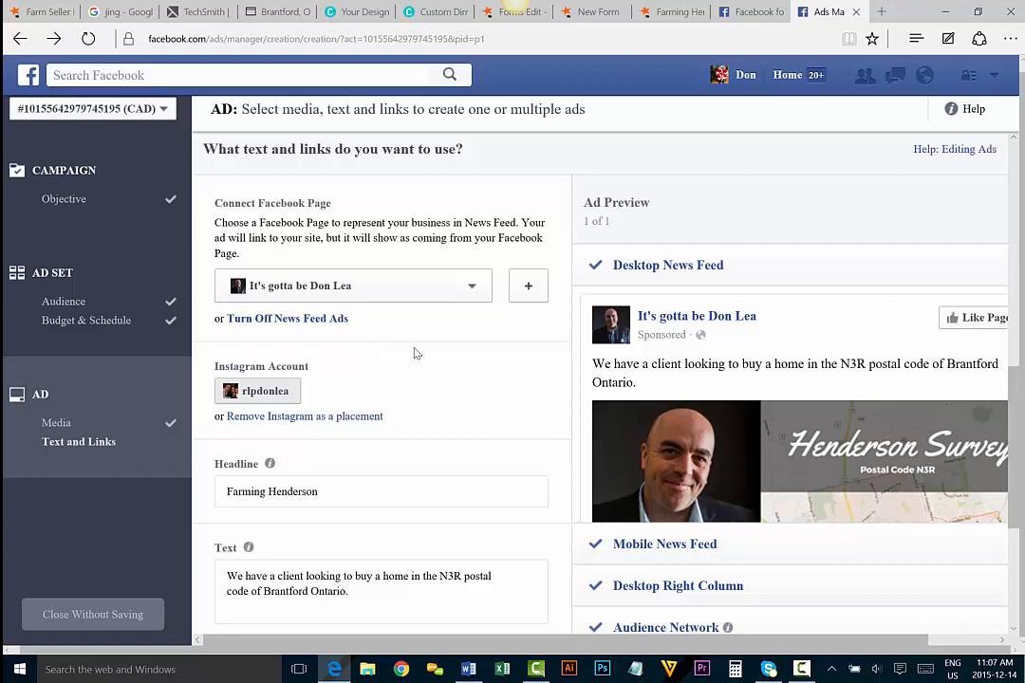
Examine the Desktop News Feed preview of the ad and the list of other placements, including Instagram
{"action": "scroll", "coordinate": [414, 353], "scroll_direction": "down", "scroll_amount": 3}
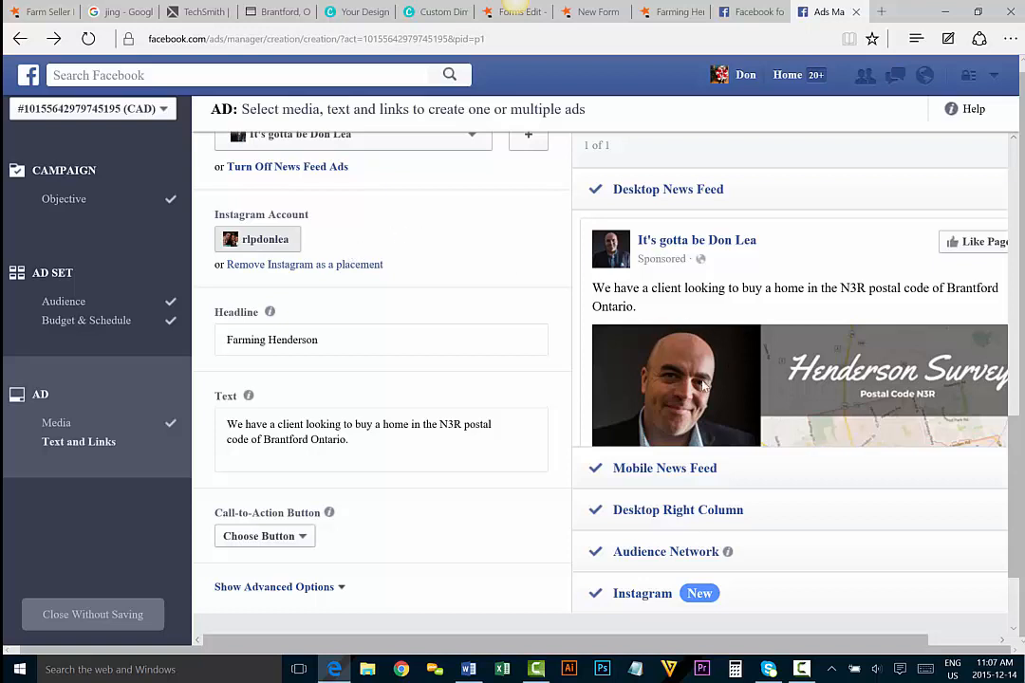
{"action": "mouse_move", "coordinate": [706, 344]}
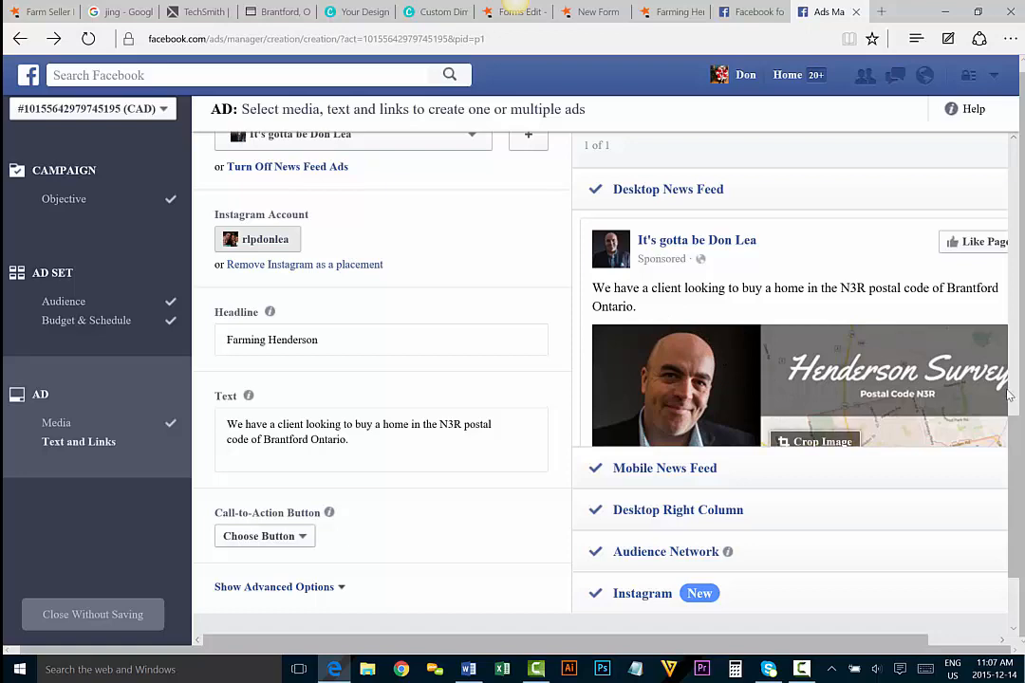
{"action": "scroll", "coordinate": [1014, 389], "scroll_direction": "up", "scroll_amount": 1}
{"action": "scroll", "coordinate": [1013, 389], "scroll_direction": "up", "scroll_amount": 5}
{"action": "scroll", "coordinate": [955, 404], "scroll_direction": "down", "scroll_amount": 3}
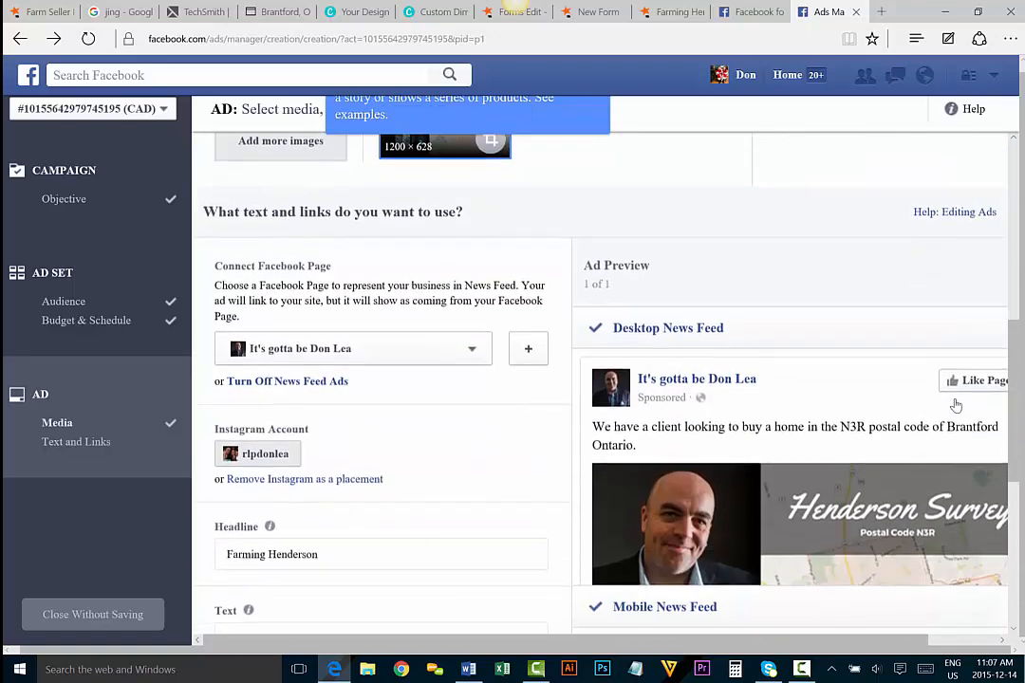
{"action": "left_click_drag", "start_coordinate": [859, 645], "coordinate": [928, 639]}
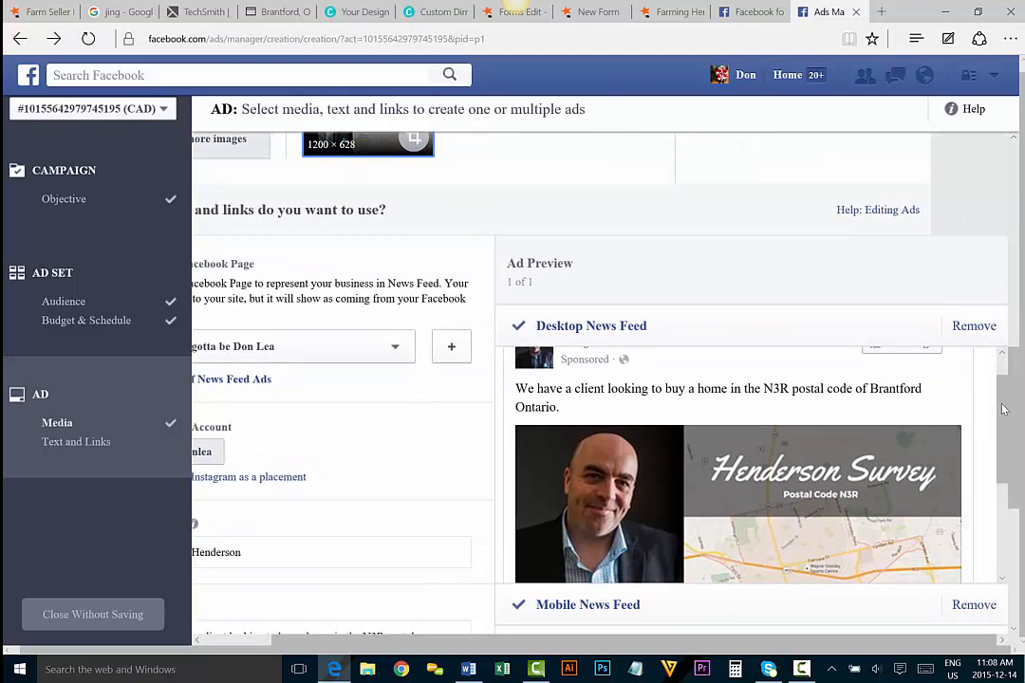
{"action": "scroll", "coordinate": [997, 389], "scroll_direction": "up", "scroll_amount": 1}
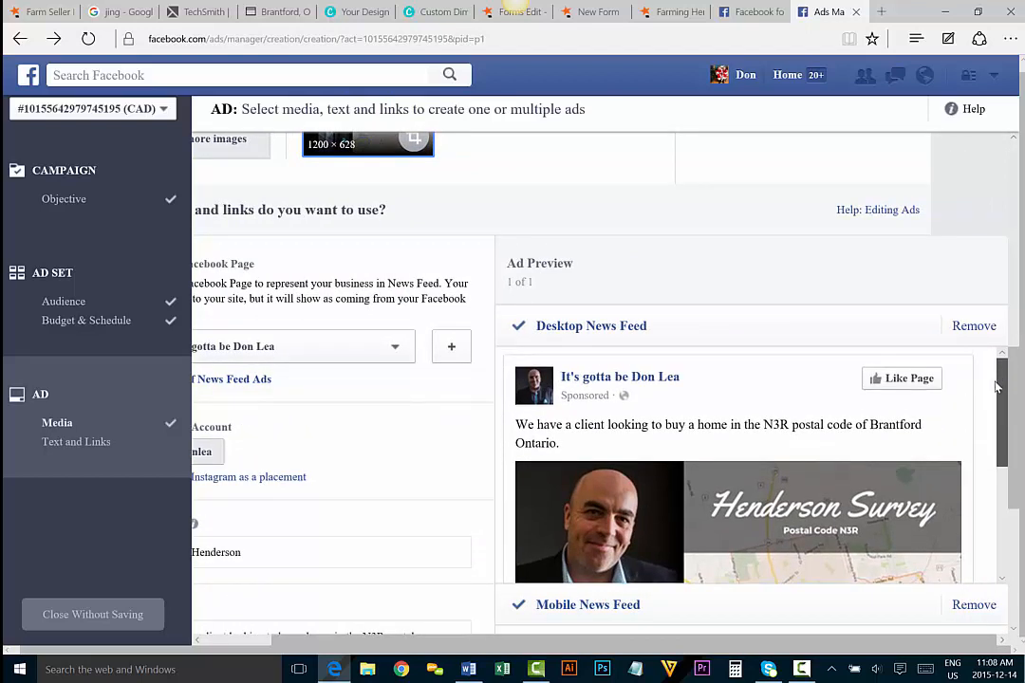
{"action": "mouse_move", "coordinate": [998, 395]}
{"action": "left_mouse_down"}
{"action": "mouse_move", "coordinate": [1009, 525]}
{"action": "mouse_move", "coordinate": [982, 389]}
{"action": "left_mouse_up"}
{"action": "scroll", "coordinate": [1000, 418], "scroll_direction": "down", "scroll_amount": 2}
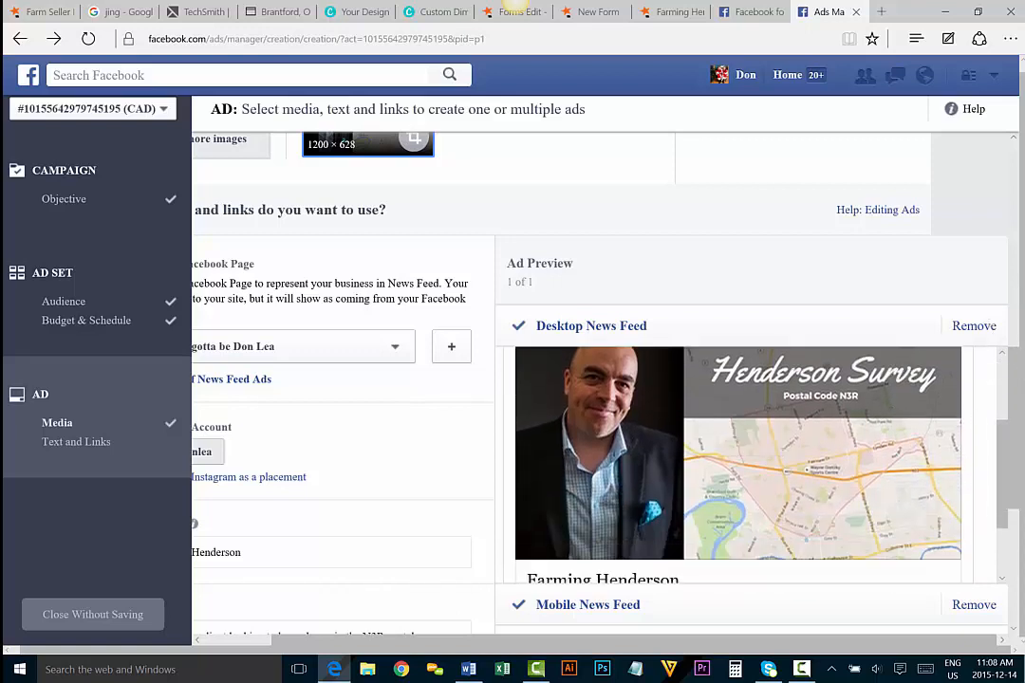
{"action": "scroll", "coordinate": [1011, 436], "scroll_direction": "down", "scroll_amount": 1}
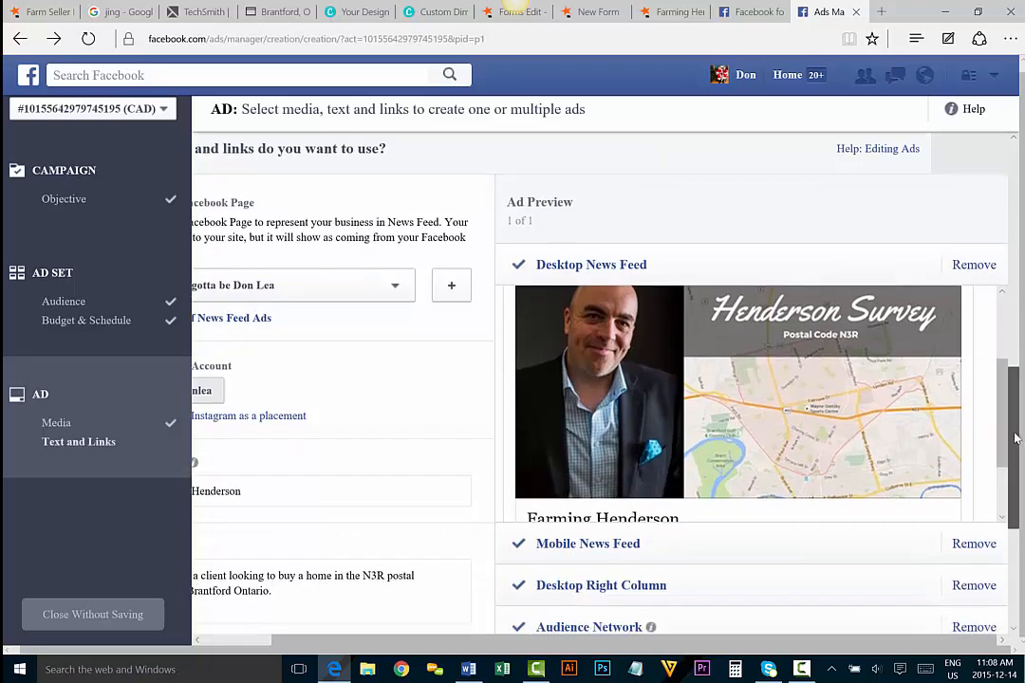
{"action": "scroll", "coordinate": [1013, 438], "scroll_direction": "down", "scroll_amount": 2}
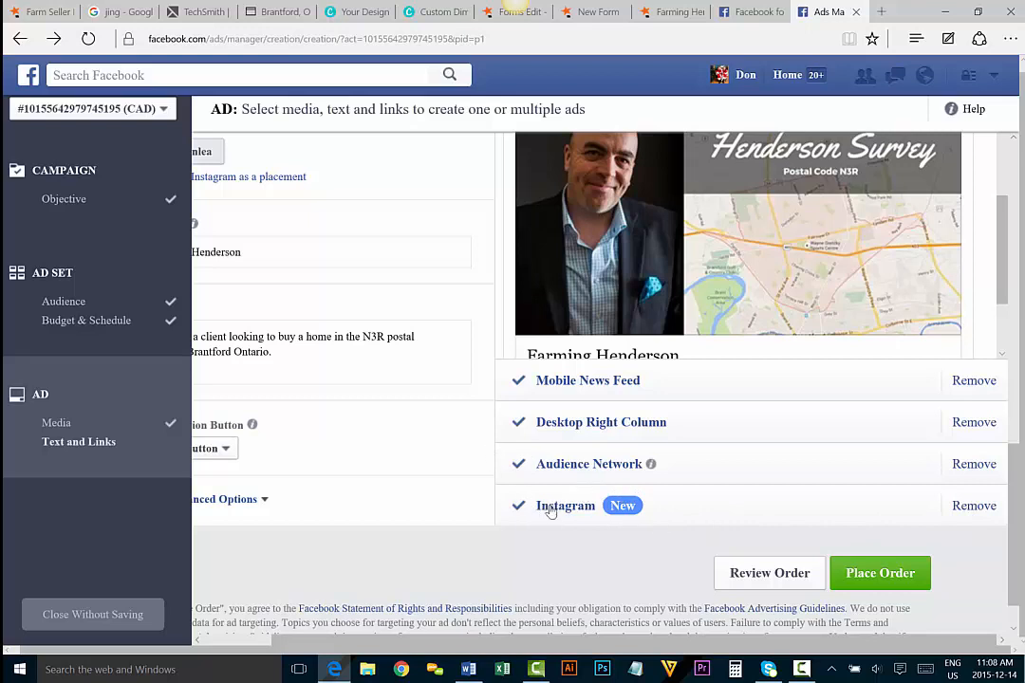
Compare the ad's headline and text fields with how they appear around the image in the Desktop News Feed preview
{"action": "left_click_drag", "start_coordinate": [705, 643], "coordinate": [508, 619]}
{"action": "scroll", "coordinate": [446, 464], "scroll_direction": "up", "scroll_amount": 1}
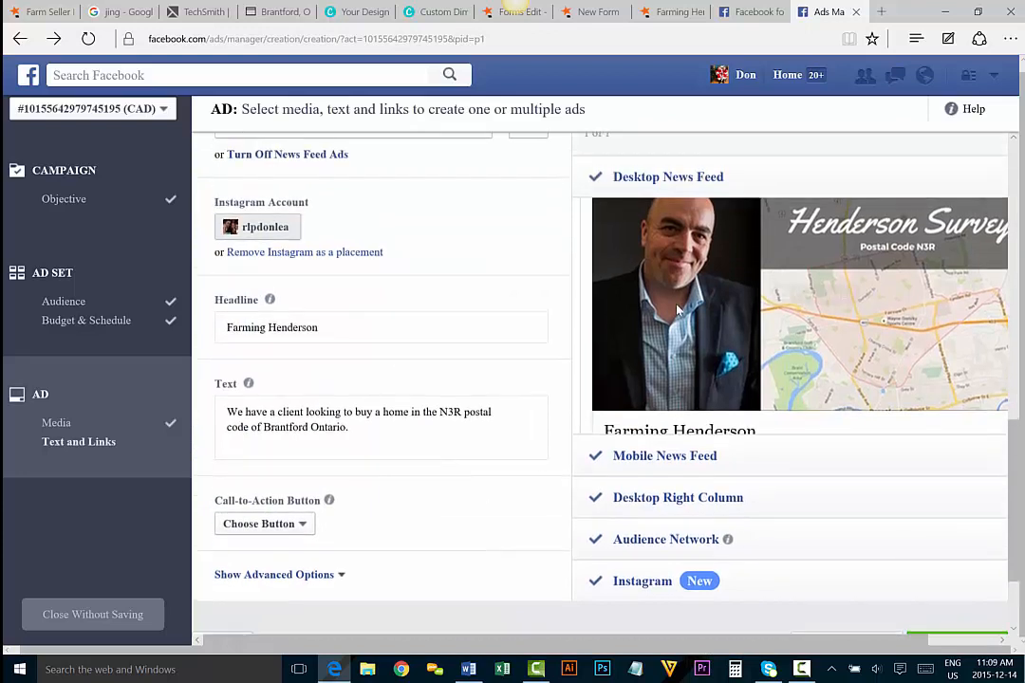
{"action": "mouse_move", "coordinate": [800, 337]}
{"action": "scroll", "coordinate": [721, 285], "scroll_direction": "down", "scroll_amount": 2}
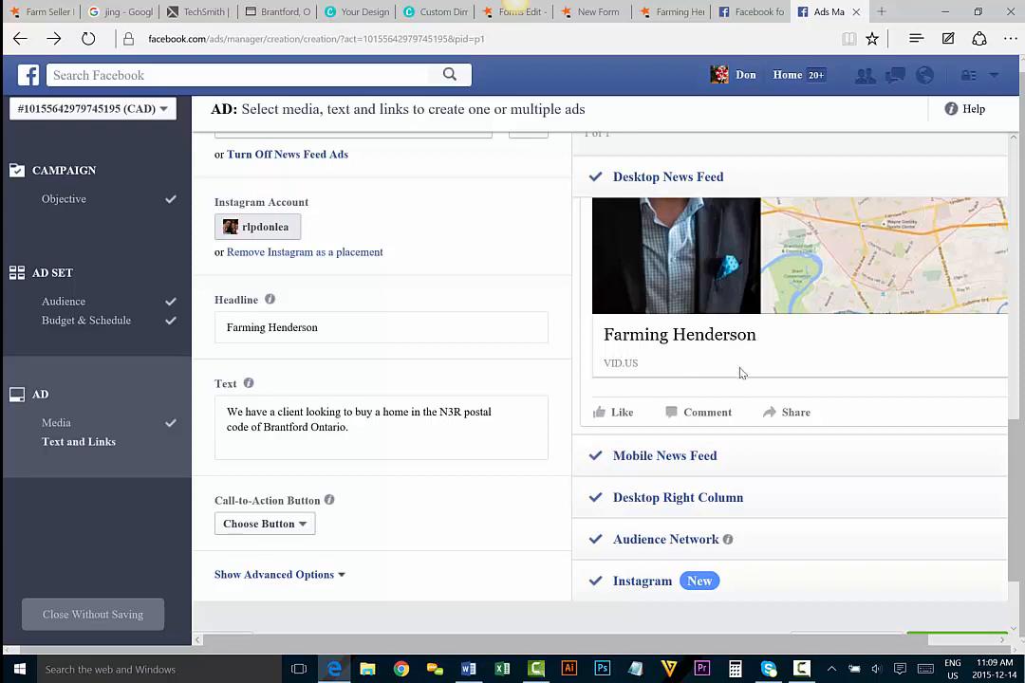
{"action": "scroll", "coordinate": [739, 372], "scroll_direction": "up", "scroll_amount": 2}
{"action": "scroll", "coordinate": [739, 372], "scroll_direction": "up", "scroll_amount": 1}
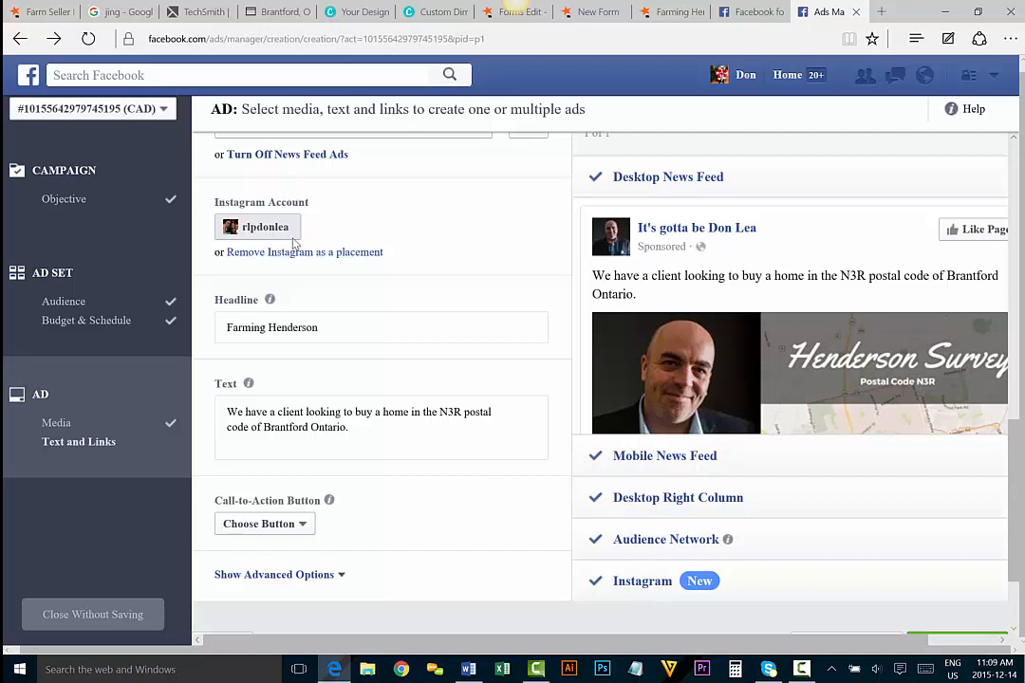
{"action": "mouse_move", "coordinate": [221, 303]}
{"action": "scroll", "coordinate": [732, 287], "scroll_direction": "down", "scroll_amount": 3}
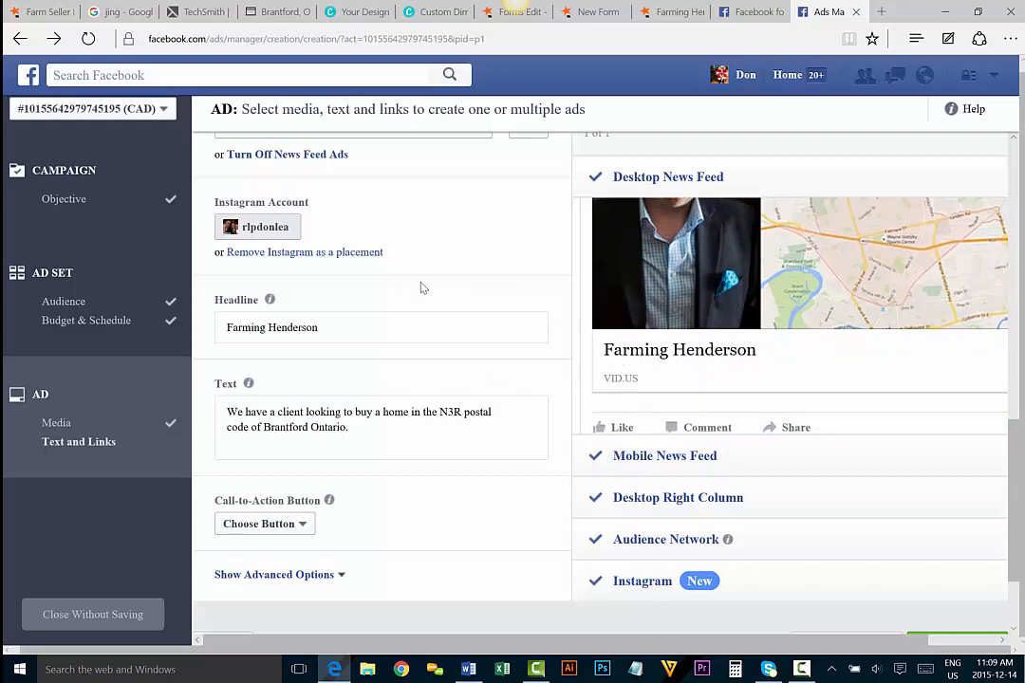
Select the ad's headline for replacement, switch to the Word document, and copy "Henderson Survey owners: Postal Code N3R" from its heading
{"action": "left_click_drag", "start_coordinate": [328, 328], "coordinate": [194, 328]}
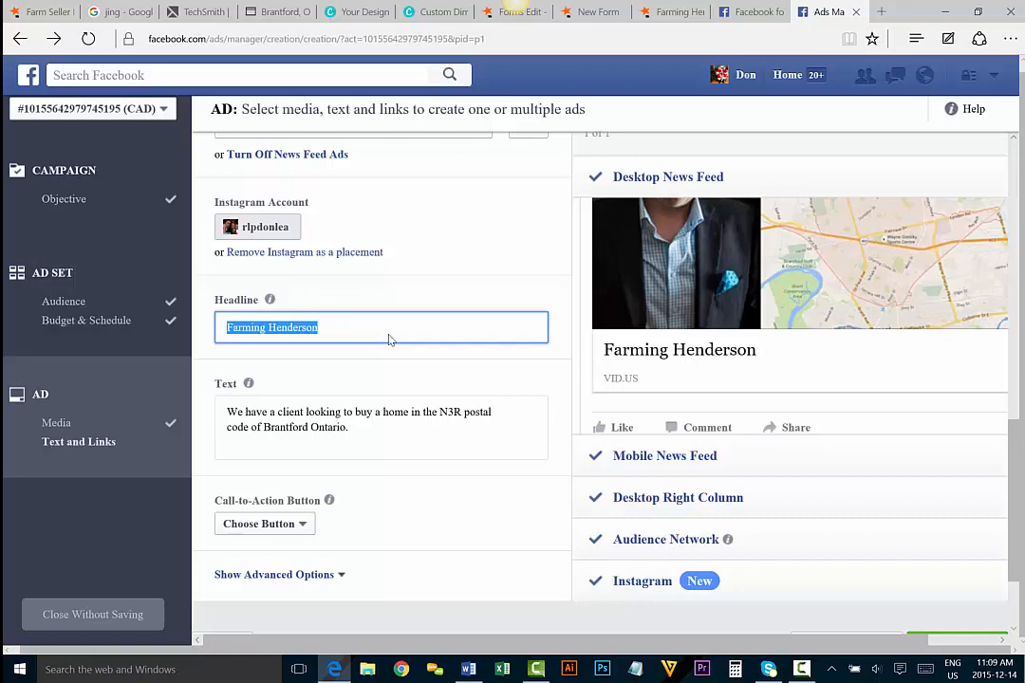
{"action": "left_click", "coordinate": [468, 669]}
{"action": "scroll", "coordinate": [382, 319], "scroll_direction": "up", "scroll_amount": 4}
{"action": "scroll", "coordinate": [383, 319], "scroll_direction": "up", "scroll_amount": 10}
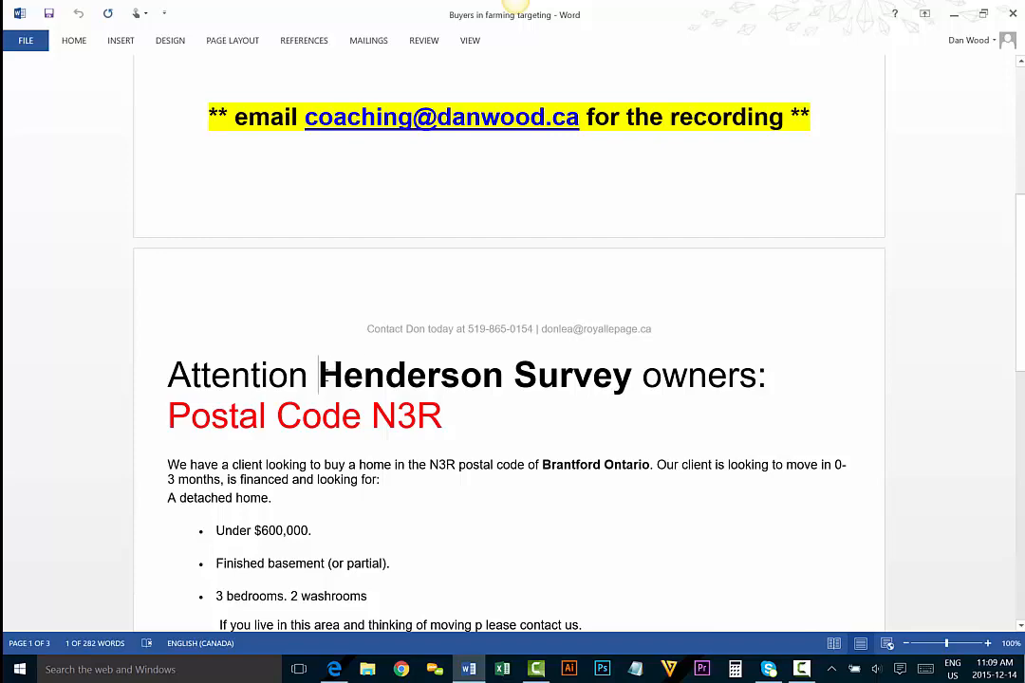
{"action": "left_click_drag", "start_coordinate": [318, 376], "coordinate": [434, 418]}
{"action": "key", "text": "ctrl+c"}
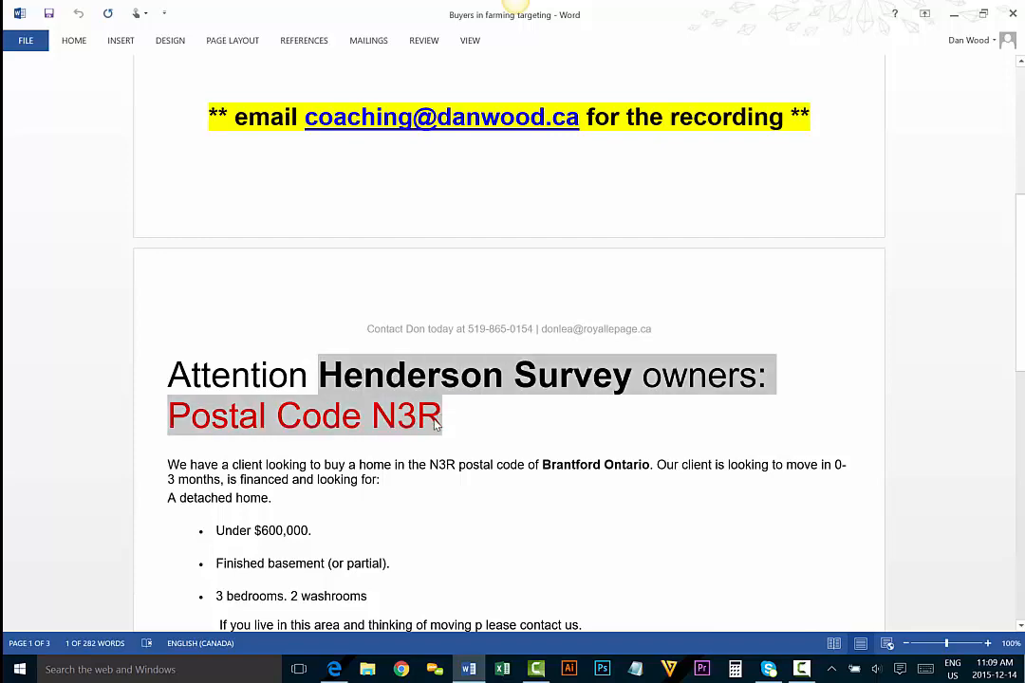
Switch back to the Facebook ad and replace its headline with the copied "Henderson Survey owners: Postal Code N3R"
{"action": "left_click", "coordinate": [334, 669]}
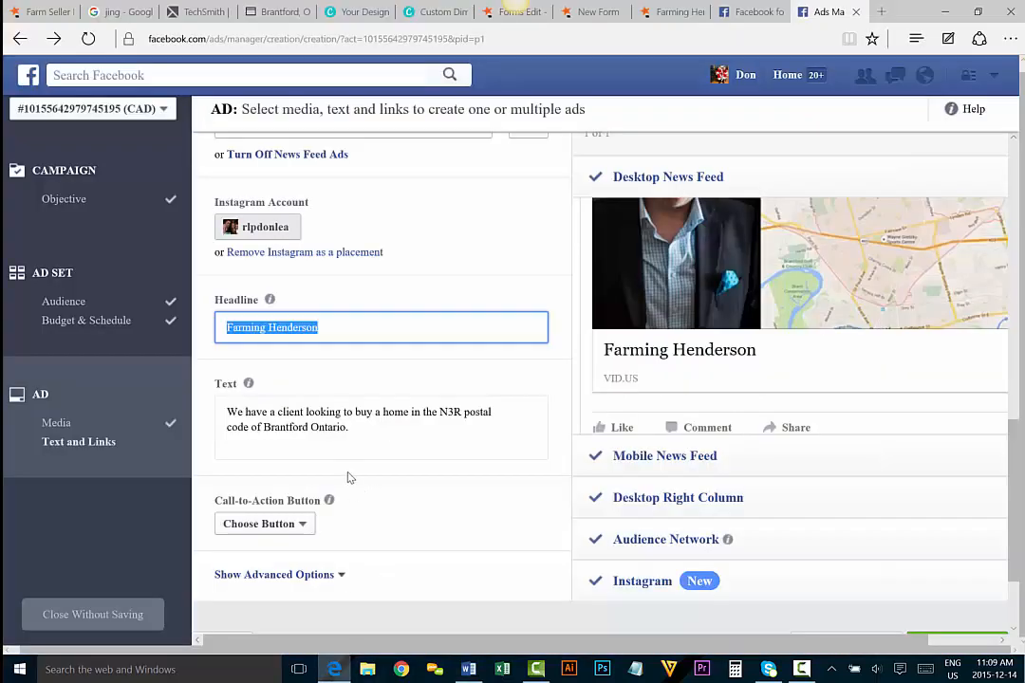
{"action": "left_click", "coordinate": [324, 327]}
{"action": "key", "text": "ctrl+a"}
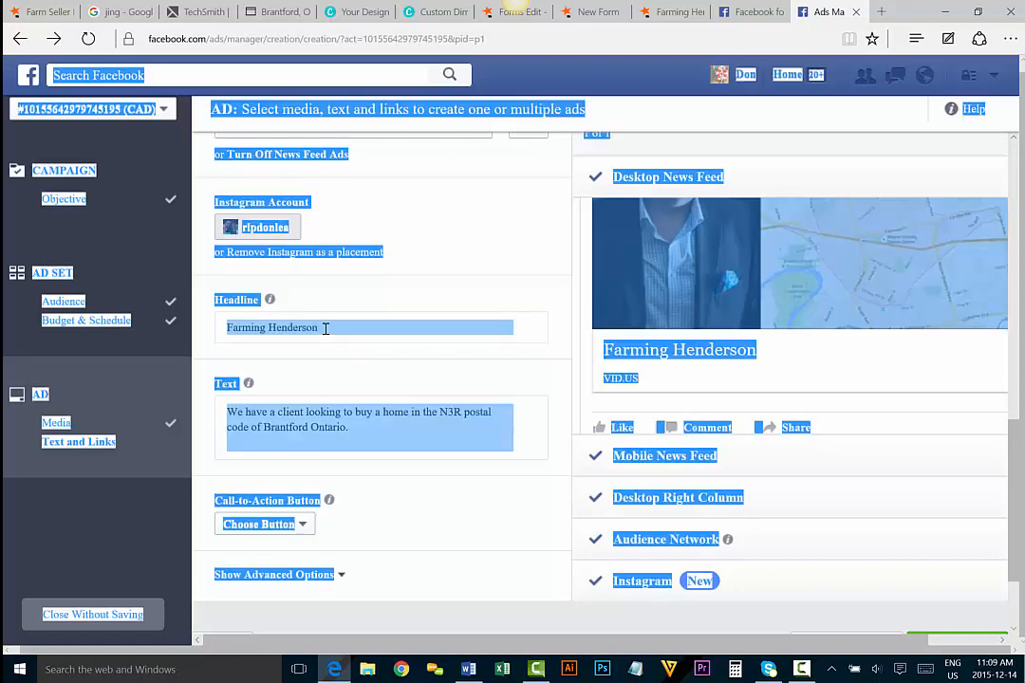
{"action": "left_click", "coordinate": [298, 324]}
{"action": "key", "text": "ctrl+a"}
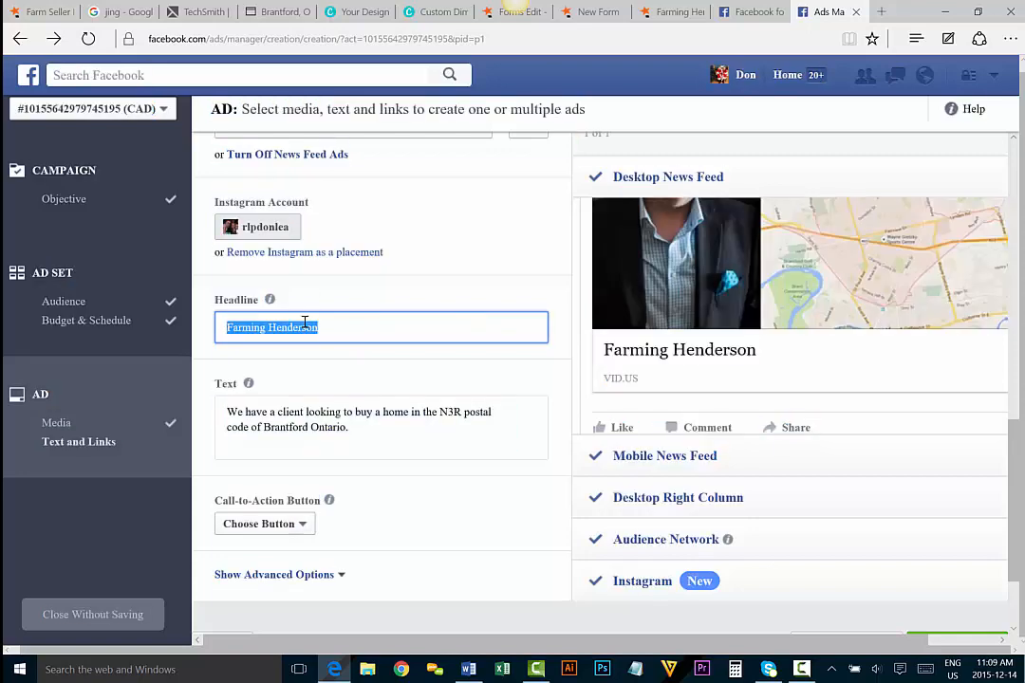
{"action": "key", "text": "ctrl+v"}
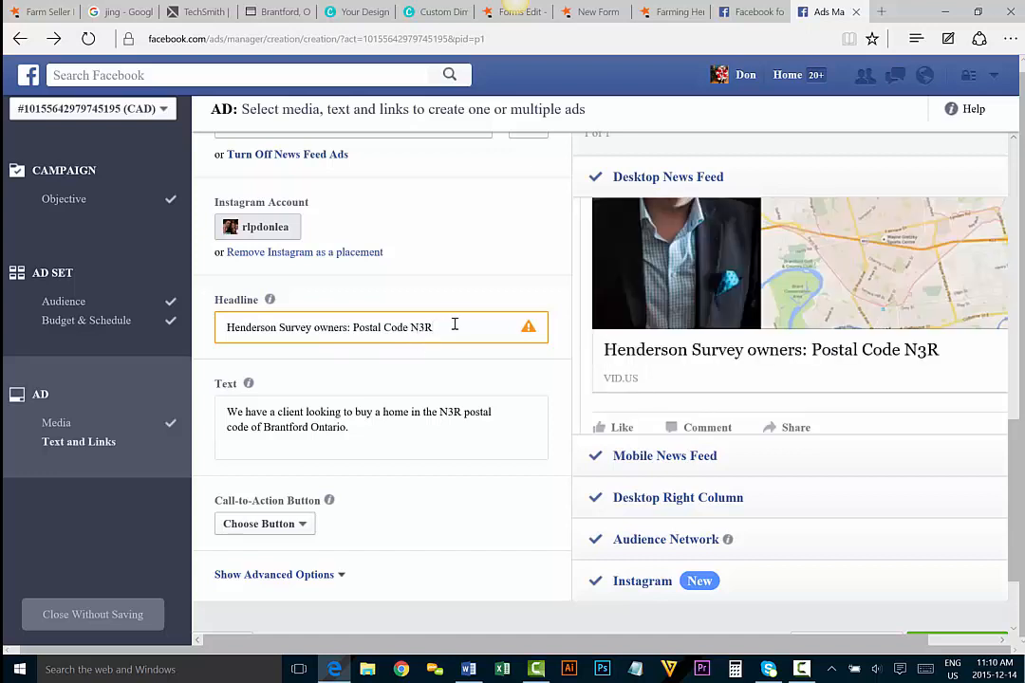
Shorten the ad's headline to "Henderson Survey: N3R" to fit the 25-character display limit
{"action": "mouse_move", "coordinate": [521, 329]}
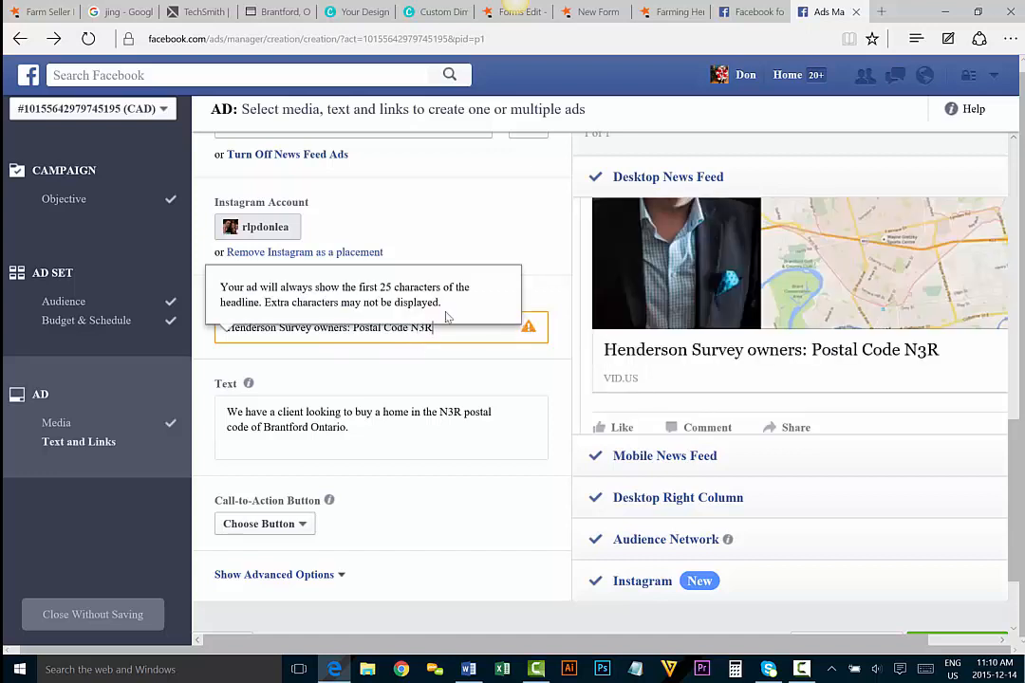
{"action": "left_click", "coordinate": [353, 326]}
{"action": "key", "text": "BackSpace"}
{"action": "key", "text": "BackSpace"}
{"action": "key", "text": "BackSpace"}
{"action": "key", "text": "BackSpace"}
{"action": "key", "text": "BackSpace"}
{"action": "key", "text": "BackSpace"}
{"action": "key", "text": "BackSpace"}
{"action": "key", "text": "BackSpace"}
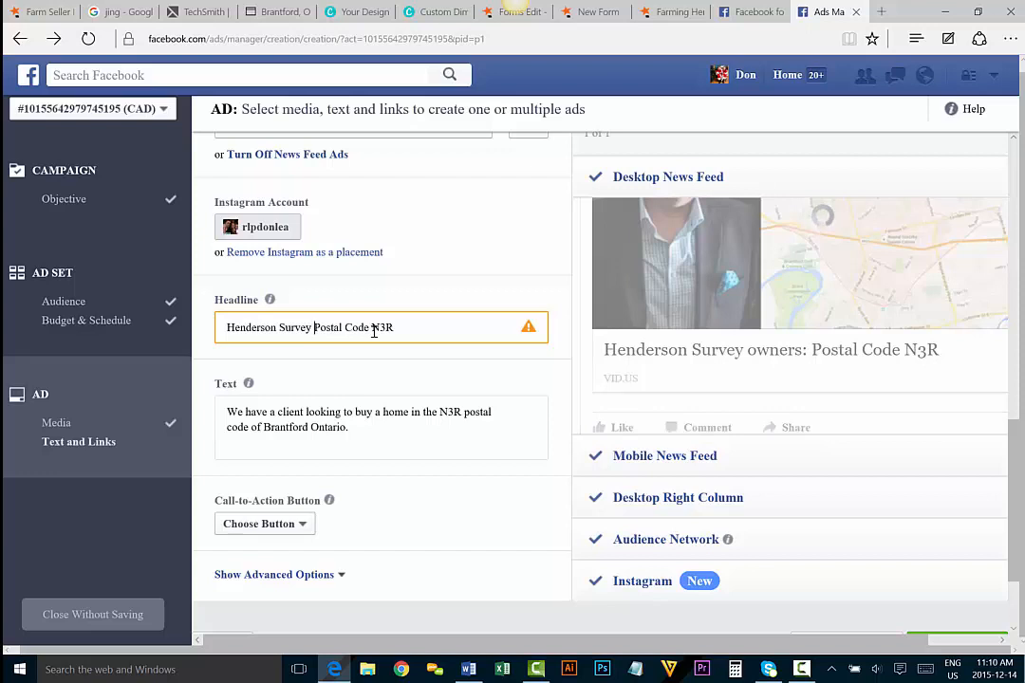
{"action": "key", "text": "Delete"}
{"action": "key", "text": "Delete"}
{"action": "key", "text": "Delete"}
{"action": "key", "text": "Delete"}
{"action": "key", "text": "Delete"}
{"action": "key", "text": "Delete"}
{"action": "key", "text": "Delete"}
{"action": "key", "text": "Delete"}
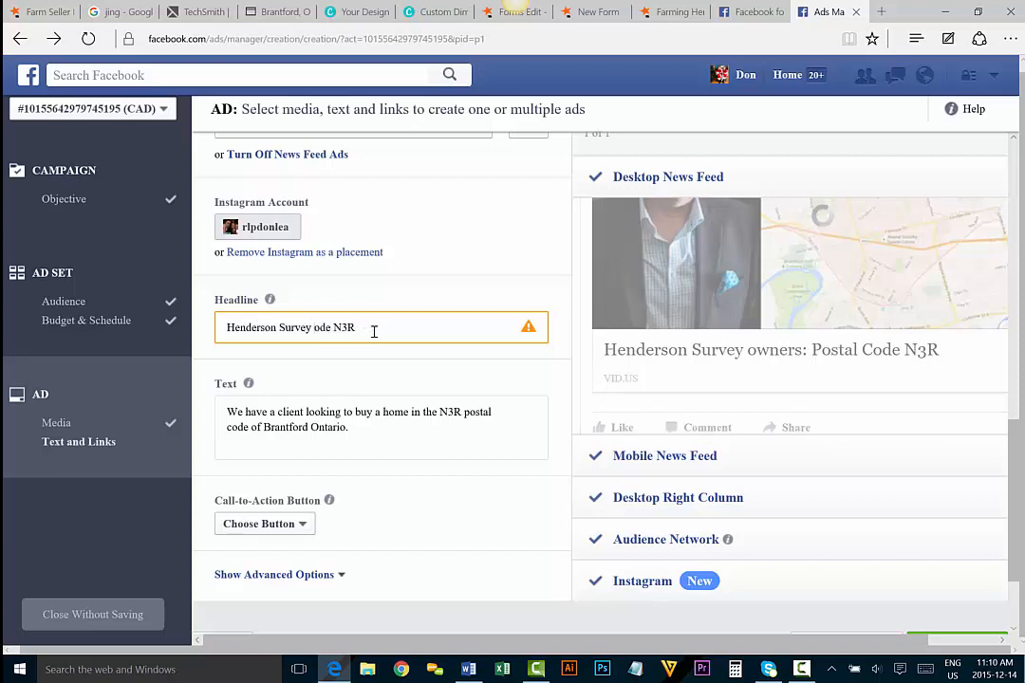
{"action": "key", "text": "Delete"}
{"action": "key", "text": "Delete"}
{"action": "key", "text": "Delete"}
{"action": "key", "text": "Delete"}
{"action": "key", "text": "Delete"}
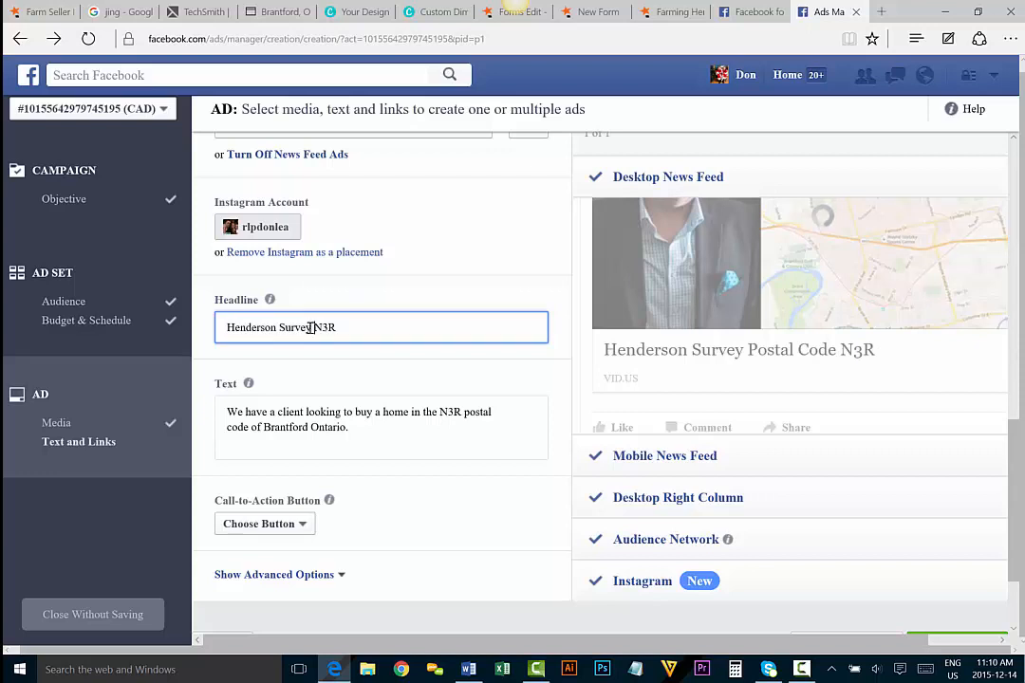
{"action": "type", "text": ":"}
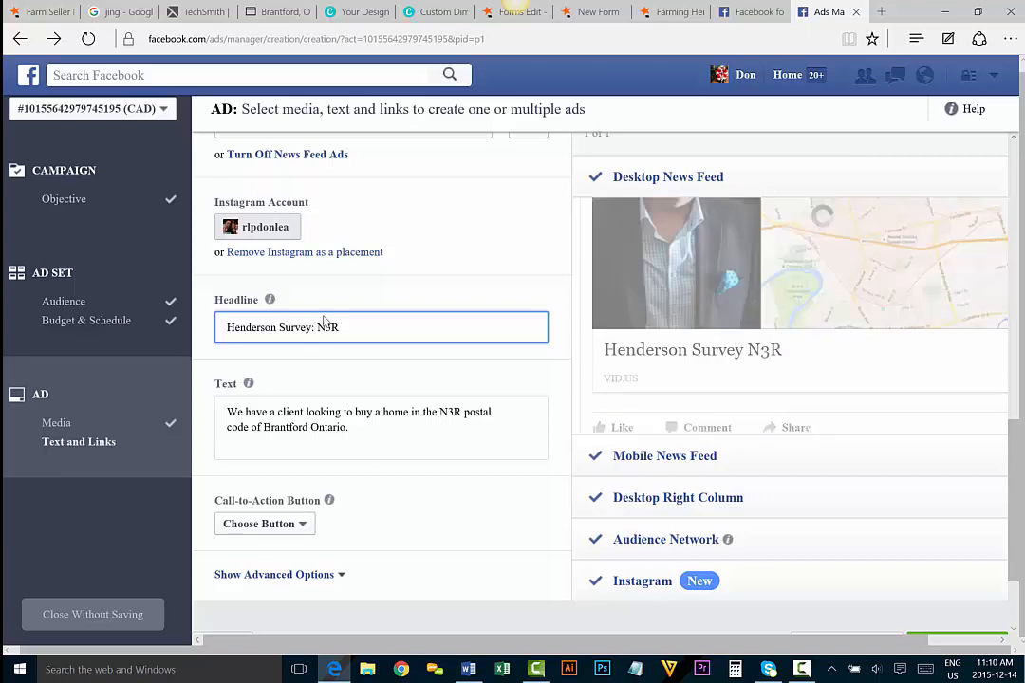
Keep the ad's text as written and set its call-to-action button to Learn More
{"action": "left_click", "coordinate": [356, 436]}
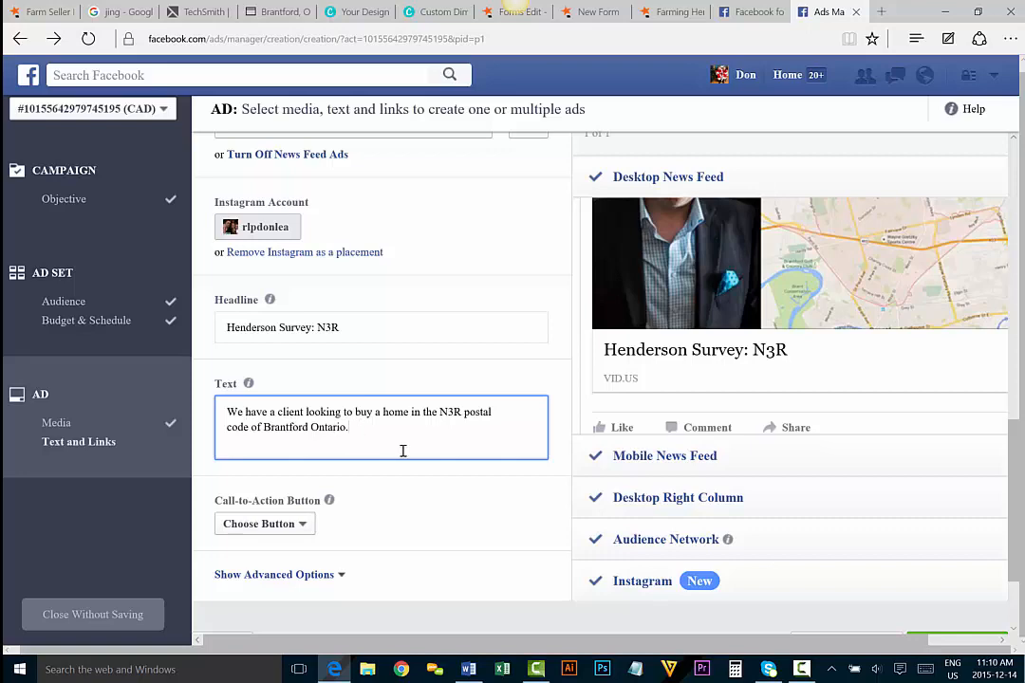
{"action": "scroll", "coordinate": [389, 426], "scroll_direction": "down", "scroll_amount": 3}
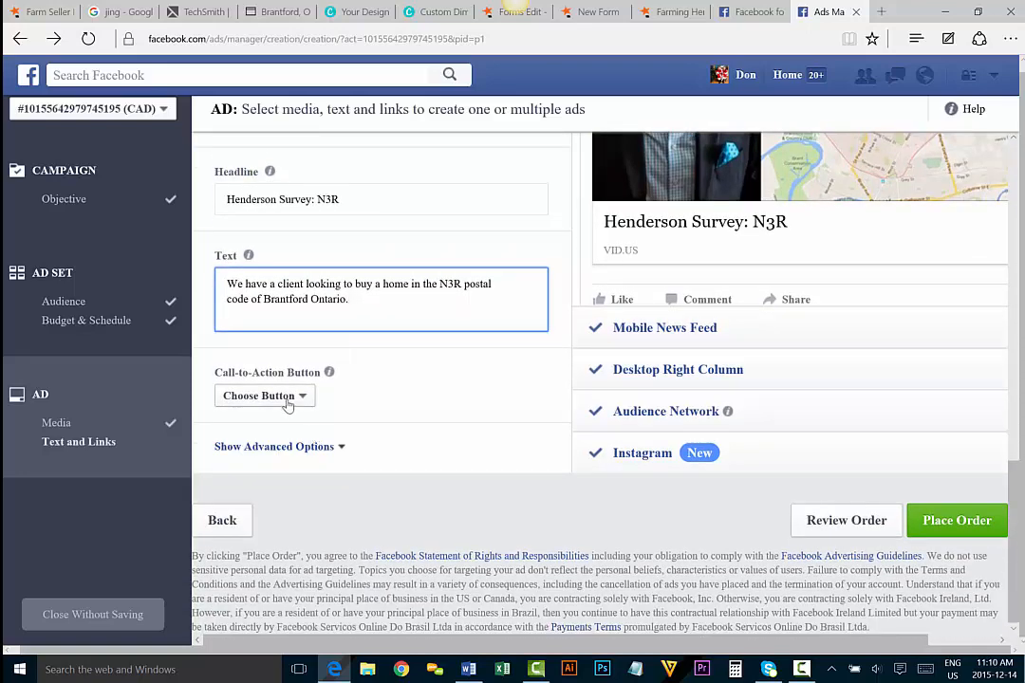
{"action": "left_click", "coordinate": [288, 399]}
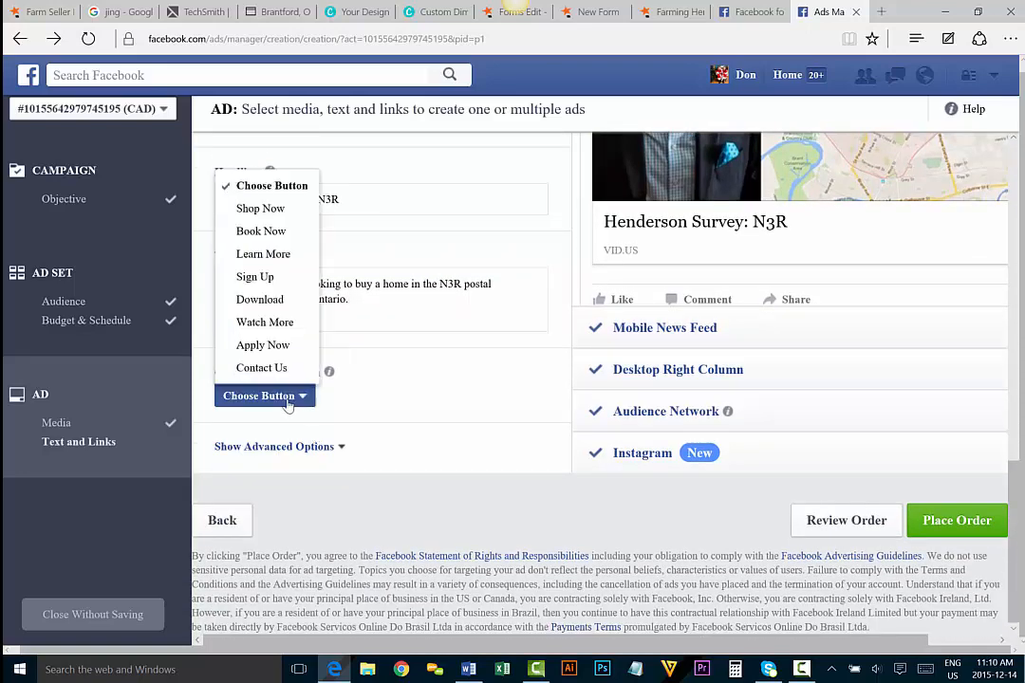
{"action": "left_click", "coordinate": [262, 254]}
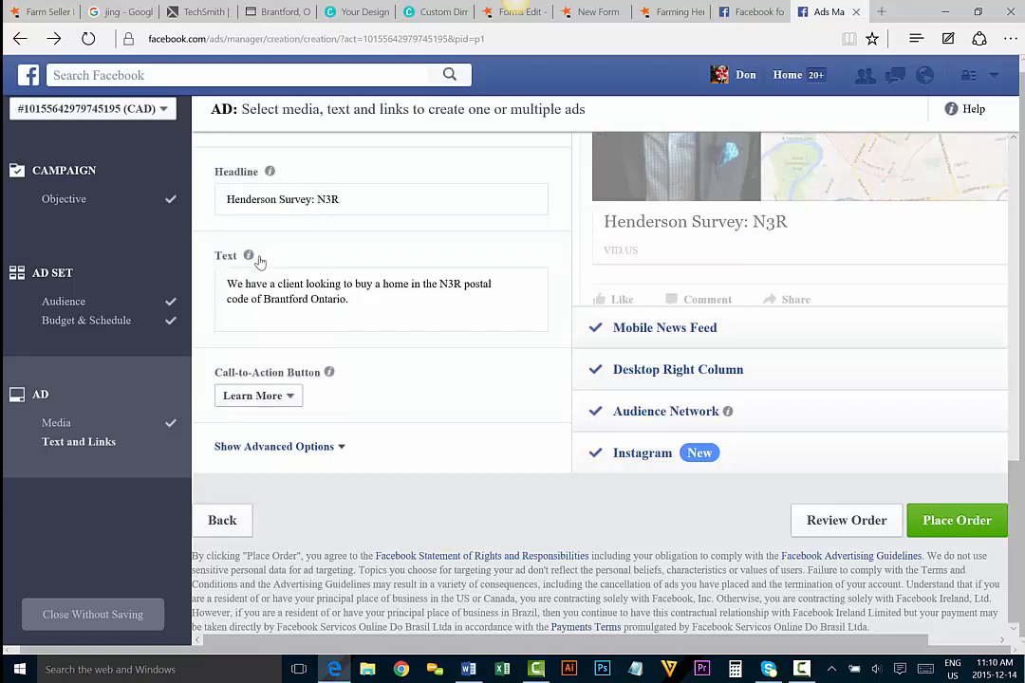
Show the ad's advanced options, and copy the realtor's contact and brokerage lines from the Contact section of the BombBomb landing page
{"action": "left_click", "coordinate": [280, 449]}
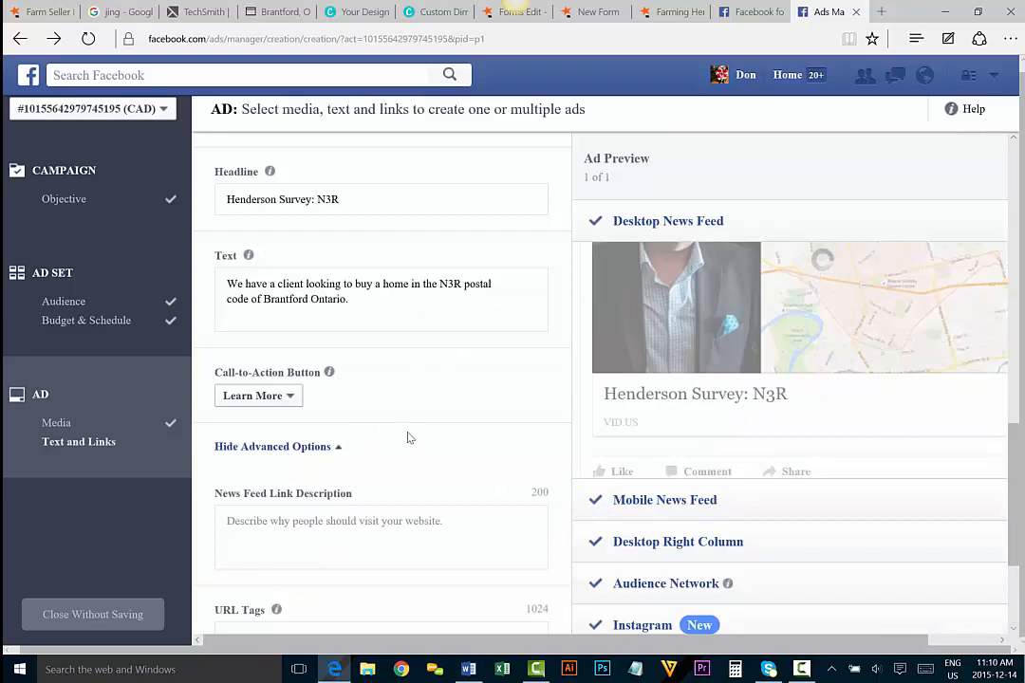
{"action": "scroll", "coordinate": [311, 469], "scroll_direction": "down", "scroll_amount": 2}
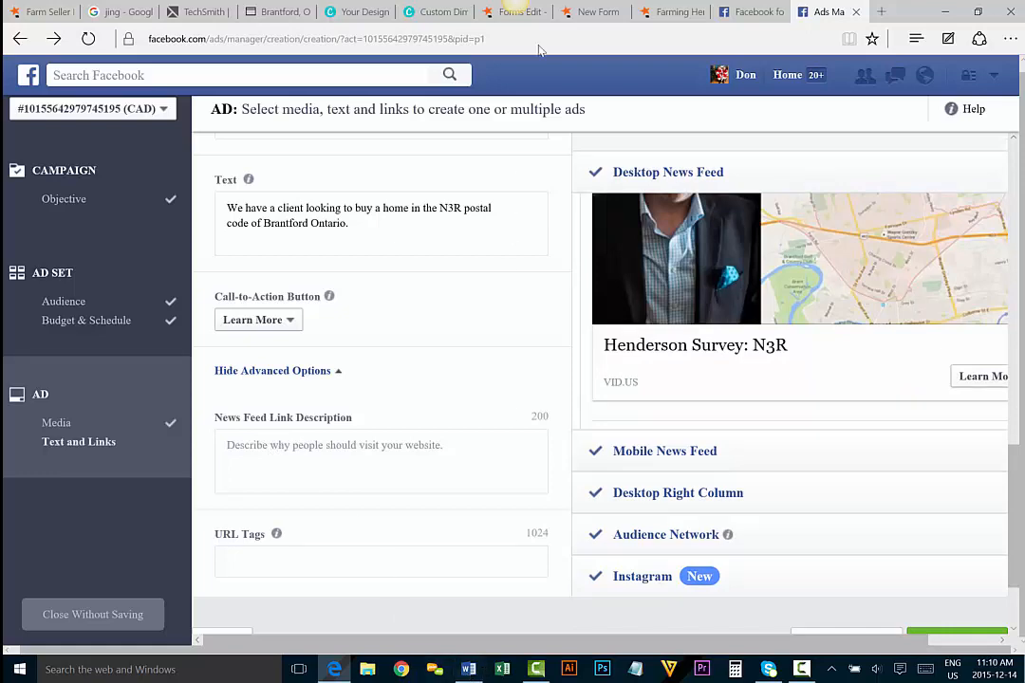
{"action": "left_click", "coordinate": [658, 13]}
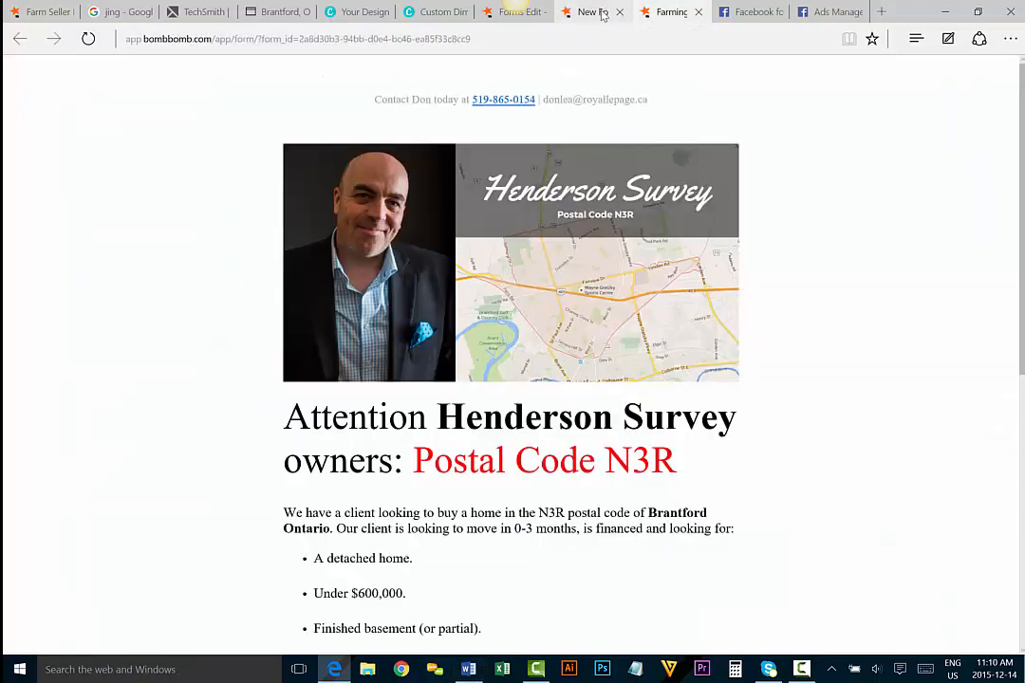
{"action": "scroll", "coordinate": [403, 142], "scroll_direction": "down", "scroll_amount": 5}
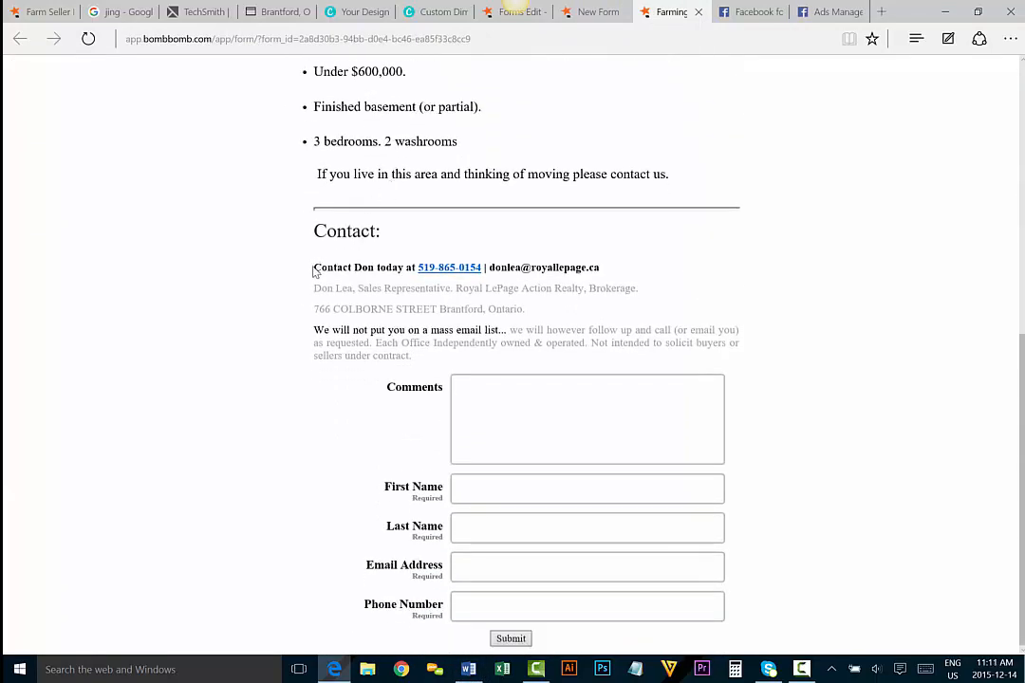
{"action": "left_click_drag", "start_coordinate": [315, 266], "coordinate": [652, 288]}
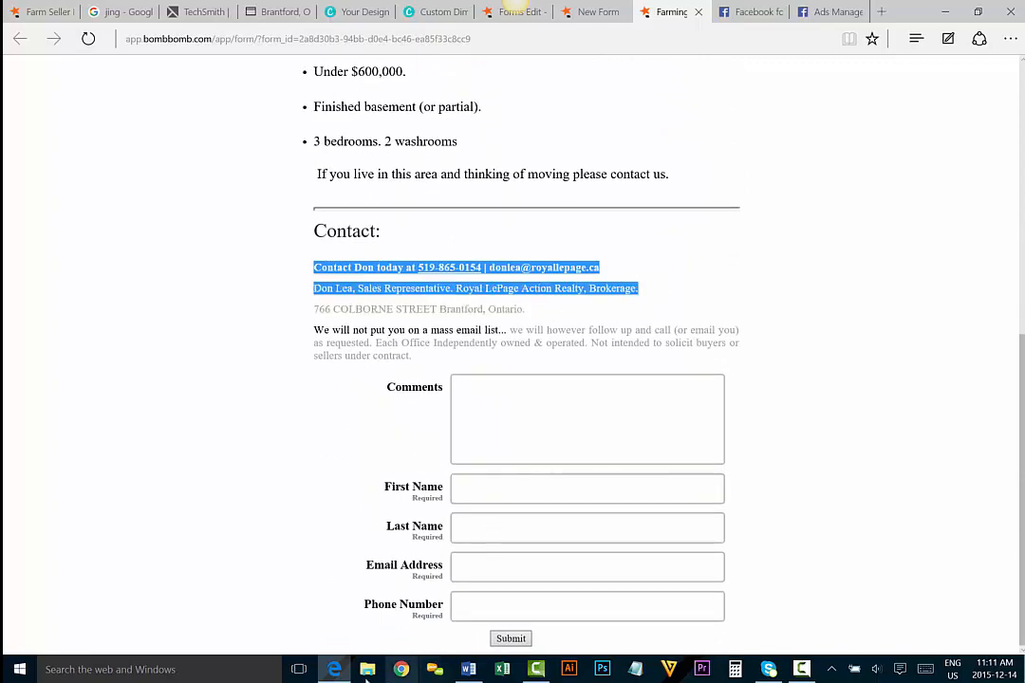
{"action": "left_click", "coordinate": [336, 670]}
{"action": "left_click", "coordinate": [332, 670]}
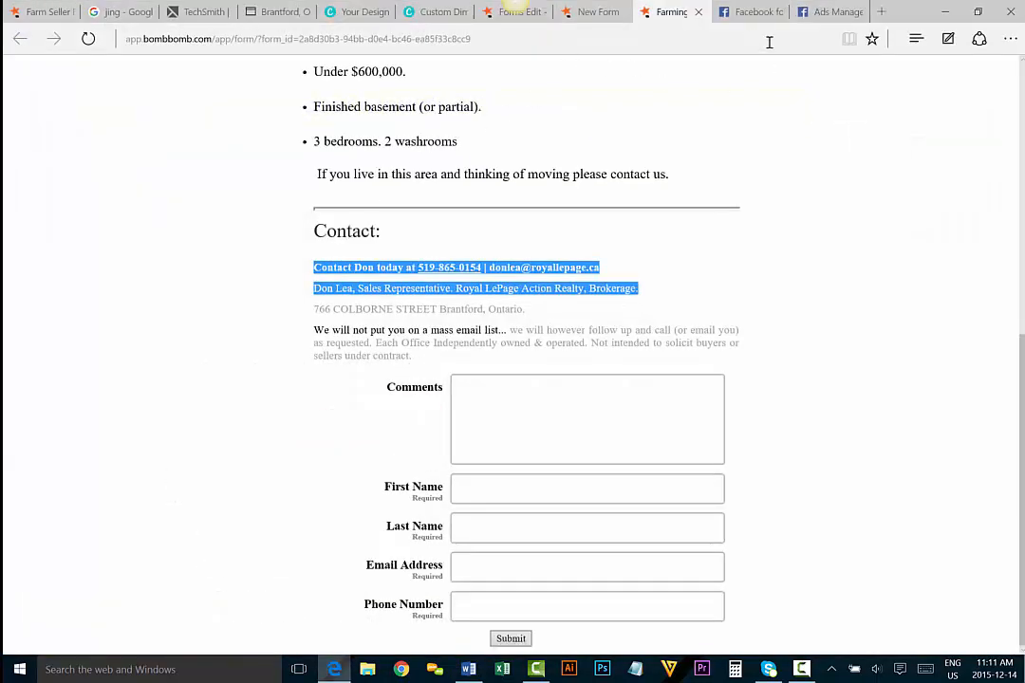
Return to the Facebook ad and fill its News Feed Link Description with the copied contact and brokerage lines
{"action": "left_click", "coordinate": [826, 12]}
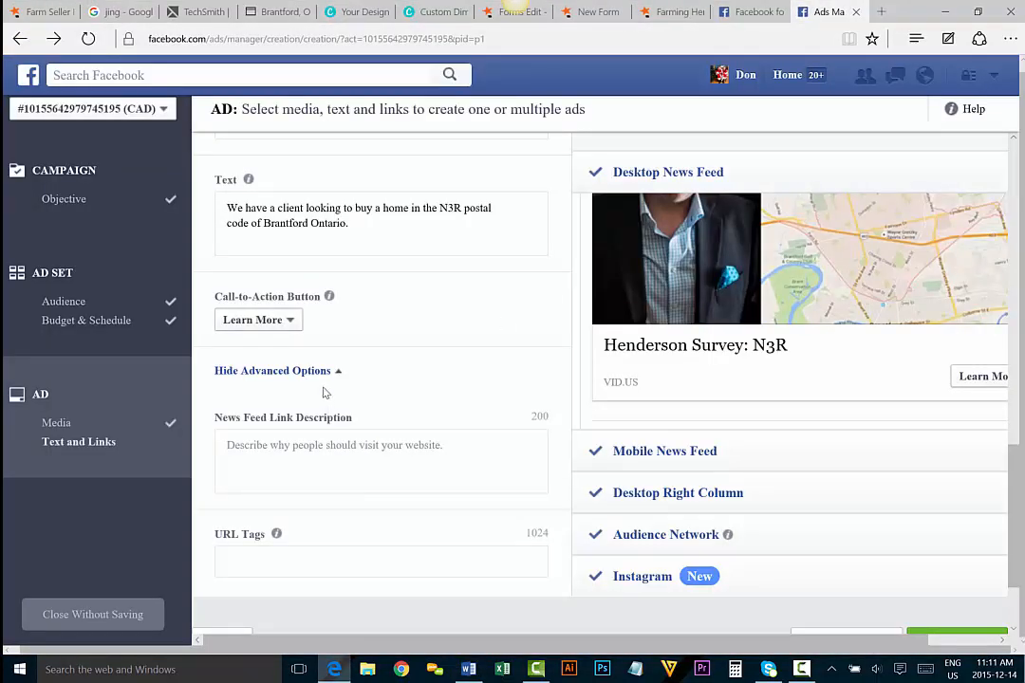
{"action": "scroll", "coordinate": [318, 356], "scroll_direction": "down", "scroll_amount": 1}
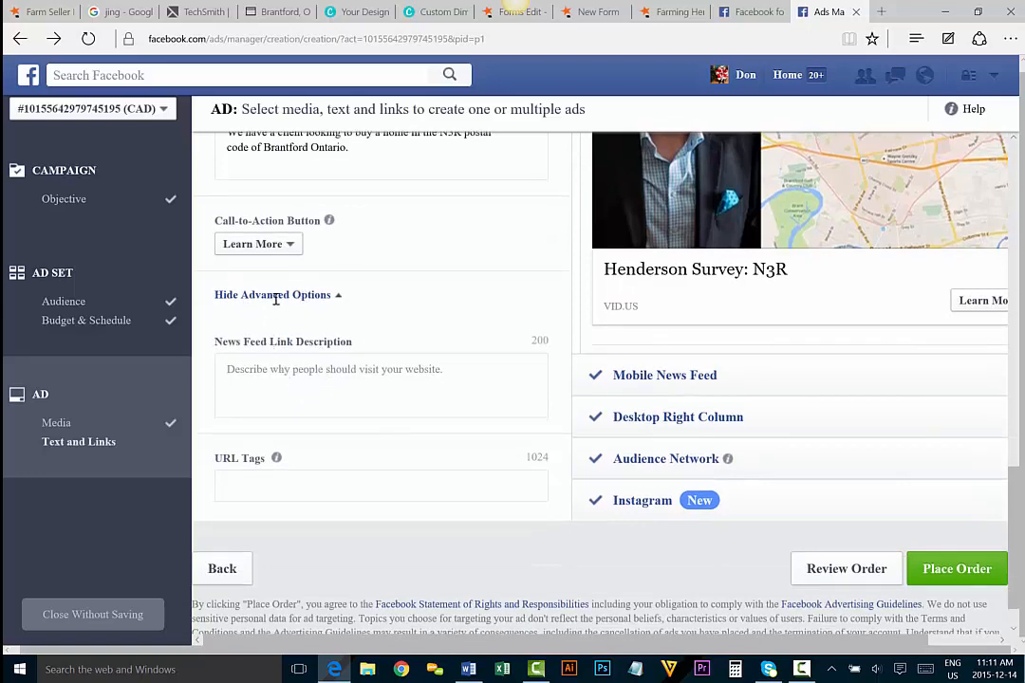
{"action": "left_click", "coordinate": [276, 296]}
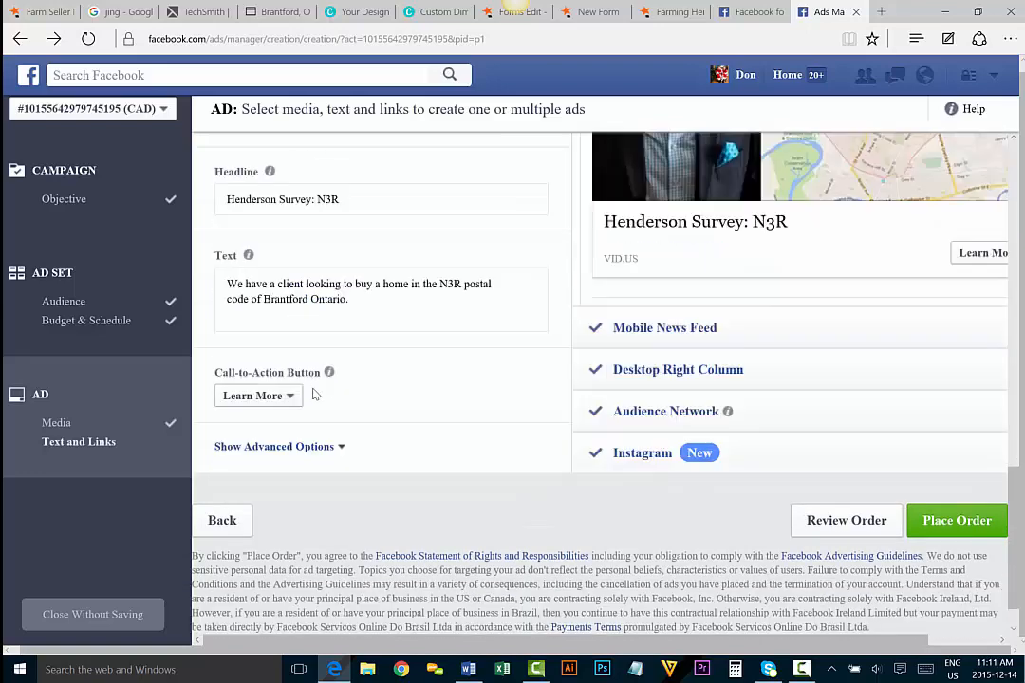
{"action": "left_click", "coordinate": [282, 455]}
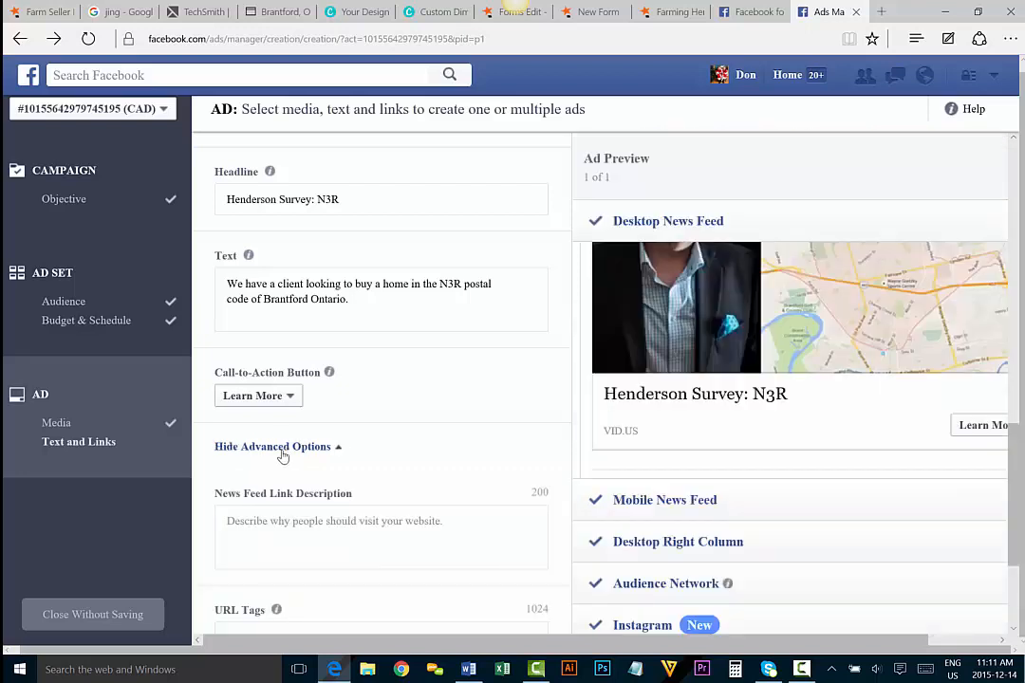
{"action": "left_click", "coordinate": [279, 523]}
{"action": "type", "text": "Don Lea, Sales Representative. Royal LePage Action Realty, Brokerage."}
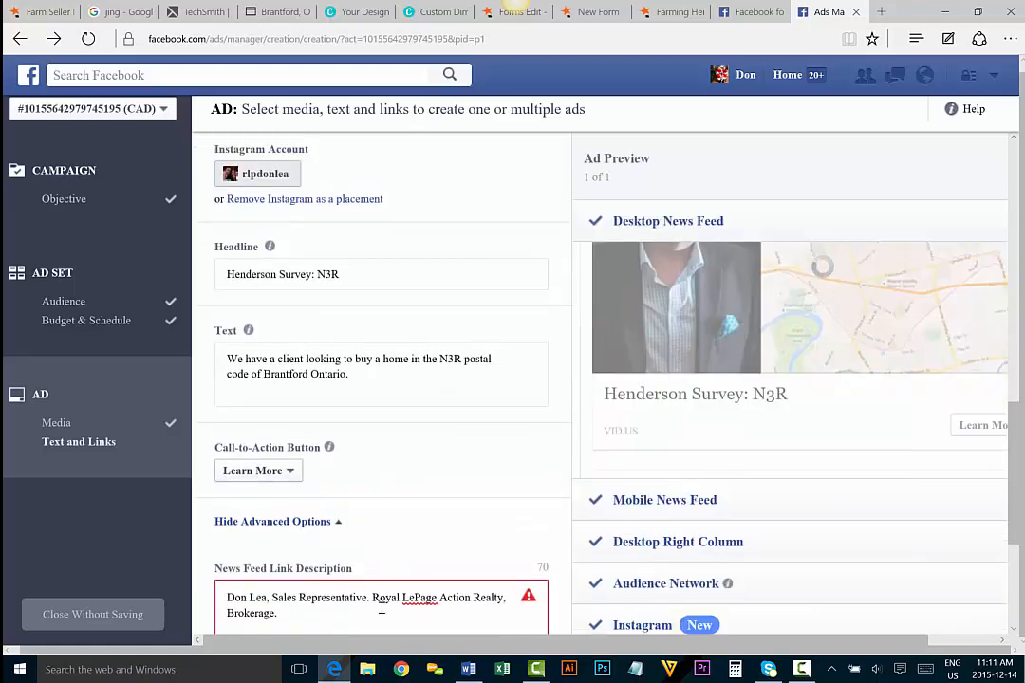
{"action": "scroll", "coordinate": [389, 491], "scroll_direction": "down", "scroll_amount": 1}
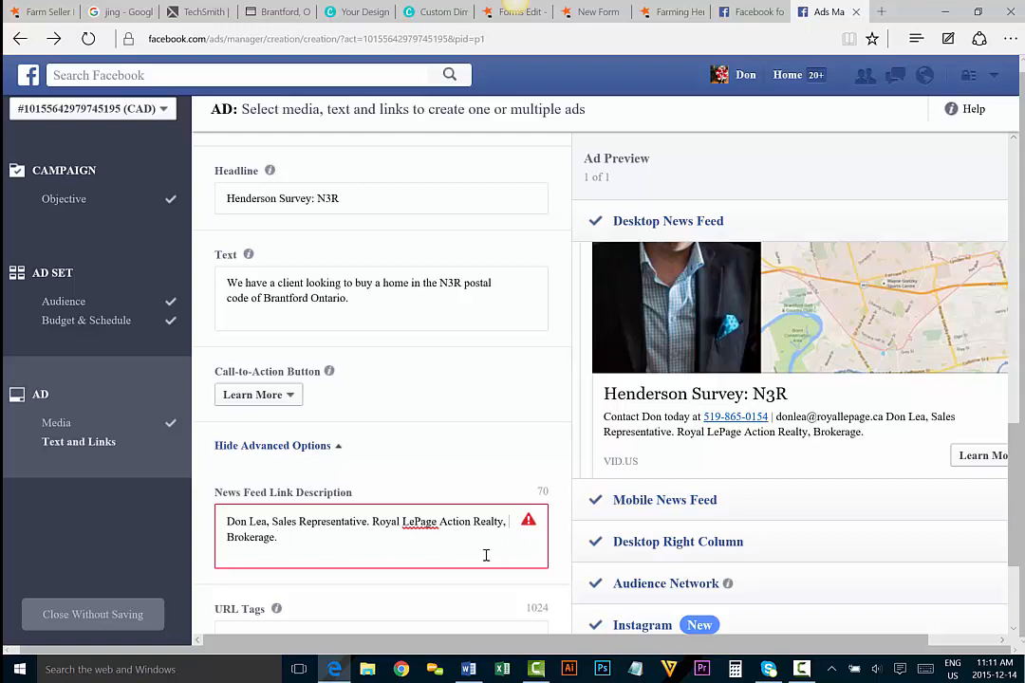
Remove the vertical-bar separator and the realtor's e-mail address from the News Feed Link Description
{"action": "mouse_move", "coordinate": [530, 525]}
{"action": "key", "text": "Up"}
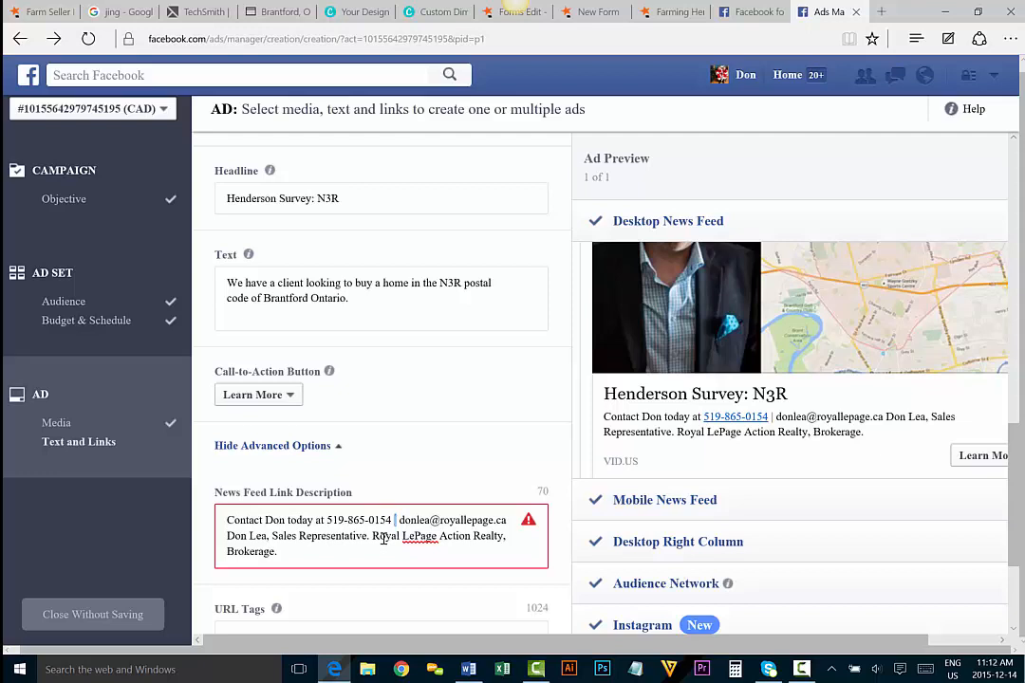
{"action": "key", "text": "BackSpace"}
{"action": "key", "text": "BackSpace"}
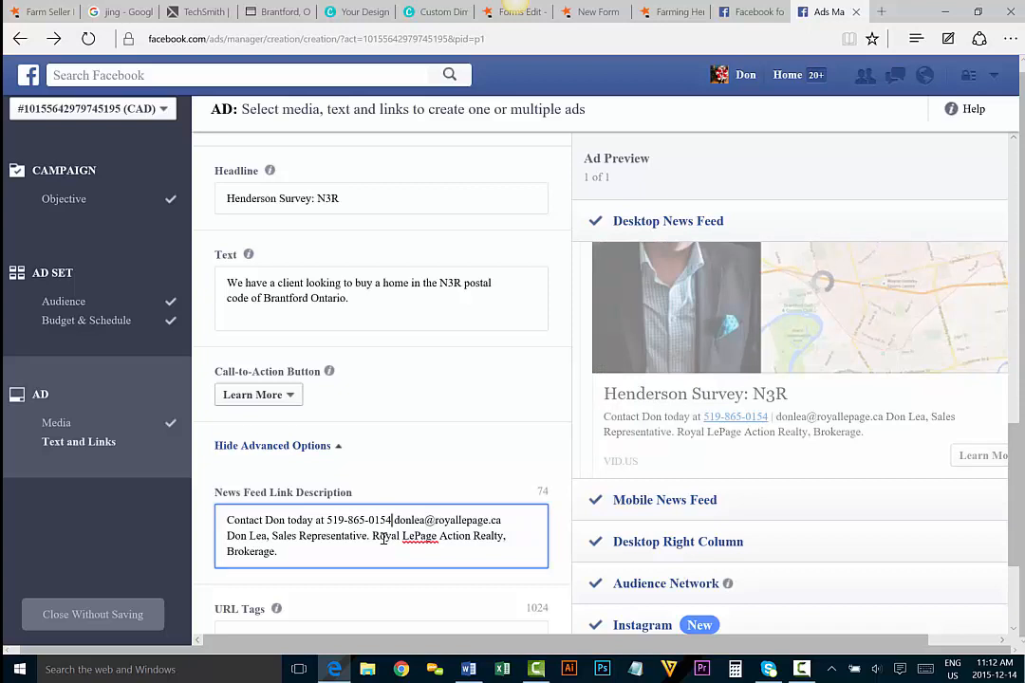
{"action": "key", "text": "shift+Right"}
{"action": "key", "text": "shift+Right"}
{"action": "key", "text": "shift+Right"}
{"action": "key", "text": "shift+Right"}
{"action": "key", "text": "shift+Right"}
{"action": "key", "text": "shift+Right"}
{"action": "key", "text": "shift+Right"}
{"action": "key", "text": "shift+Right"}
{"action": "key", "text": "shift+Right"}
{"action": "key", "text": "shift+Right"}
{"action": "key", "text": "shift+Right"}
{"action": "key", "text": "shift+Right"}
{"action": "key", "text": "shift+Right"}
{"action": "key", "text": "shift+Right"}
{"action": "key", "text": "shift+Right"}
{"action": "key", "text": "shift+Right"}
{"action": "key", "text": "shift+Right"}
{"action": "key", "text": "shift+Right"}
{"action": "key", "text": "shift+Right"}
{"action": "key", "text": "shift+Right"}
{"action": "key", "text": "shift+Right"}
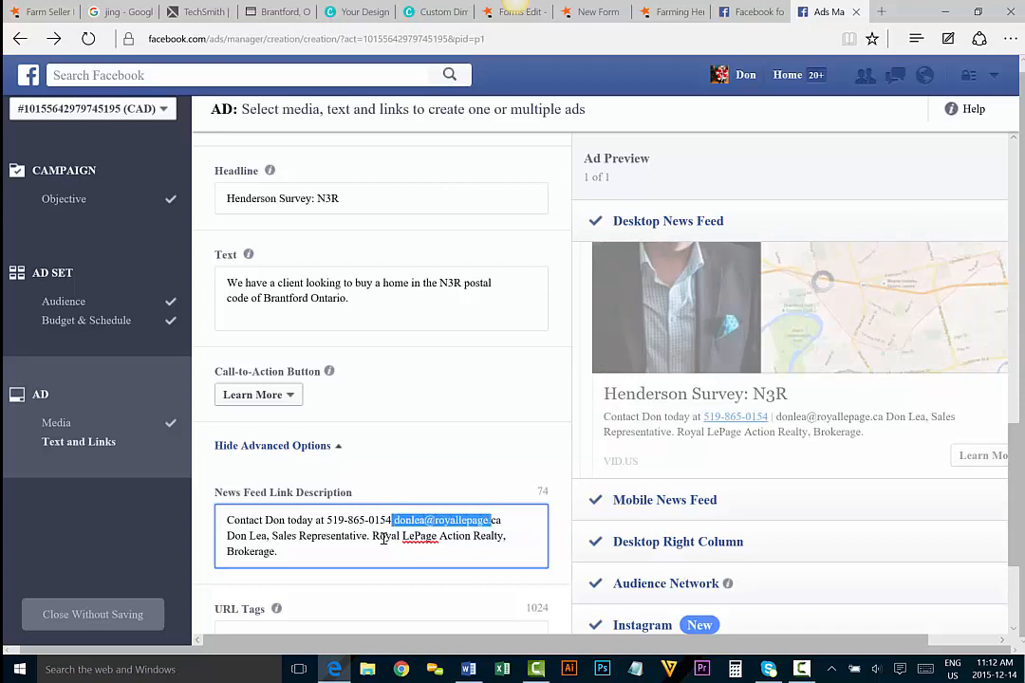
{"action": "key", "text": "Delete"}
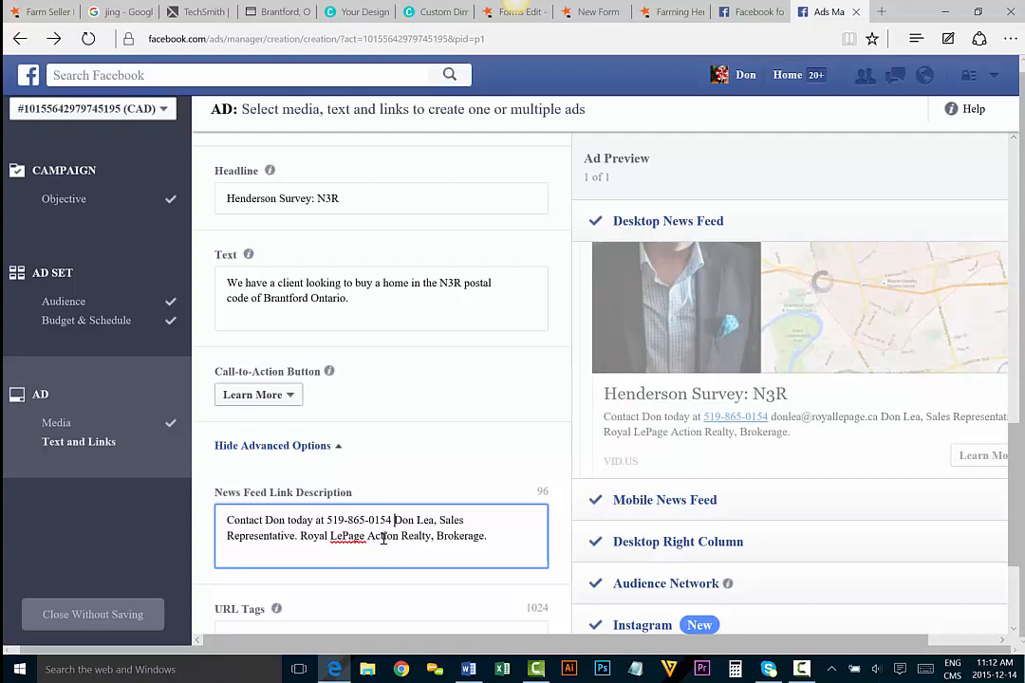
Move the realtor's full name and "Sales Representative" title to directly after "Contact" in the link description, replacing the first name, and delete "today"
{"action": "key", "text": "ctrl+shift+Right"}
{"action": "key", "text": "ctrl+shift+Right"}
{"action": "key", "text": "ctrl+shift+Right"}
{"action": "key", "text": "ctrl+shift+Right"}
{"action": "key", "text": "ctrl+shift+Right"}
{"action": "key", "text": "ctrl+shift+Right"}
{"action": "key", "text": "ctrl+shift+Right"}
{"action": "key", "text": "ctrl+shift+Right"}
{"action": "key", "text": "ctrl+shift+Right"}
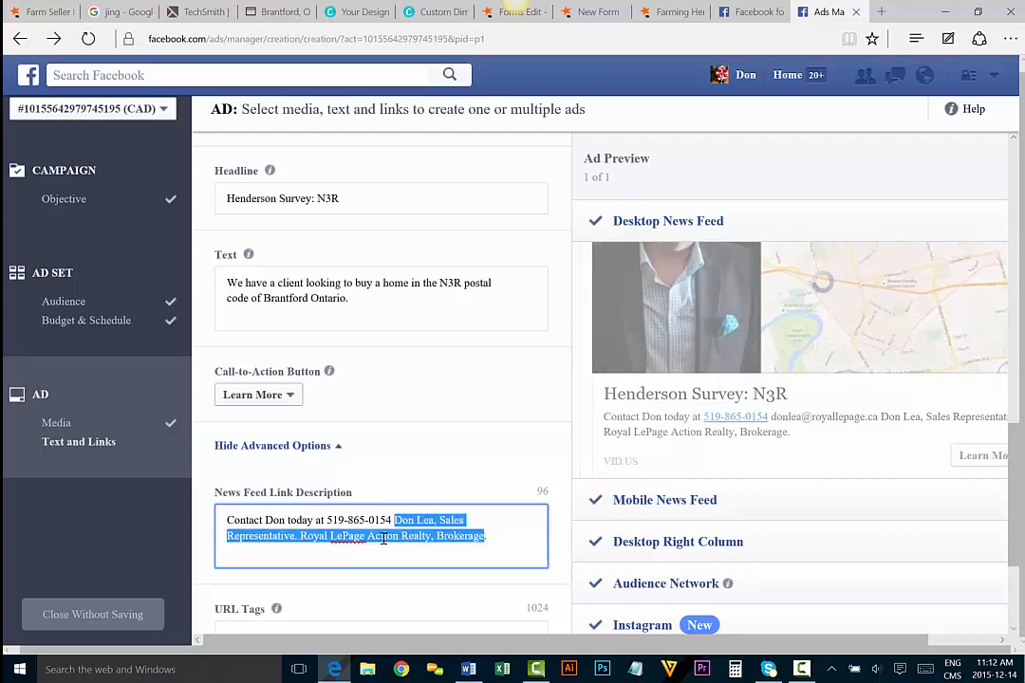
{"action": "key", "text": "ctrl+shift+Left"}
{"action": "key", "text": "ctrl+shift+Left"}
{"action": "key", "text": "ctrl+shift+Left"}
{"action": "key", "text": "ctrl+shift+Left"}
{"action": "key", "text": "ctrl+shift+Left"}
{"action": "key", "text": "ctrl+shift+Left"}
{"action": "key", "text": "ctrl+c"}
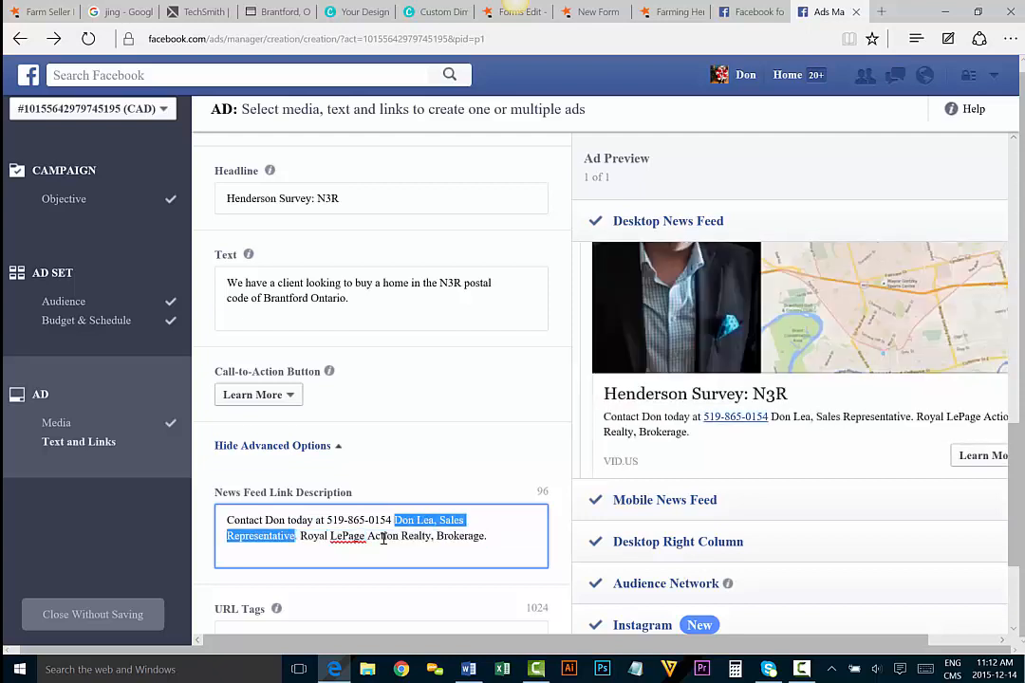
{"action": "key", "text": "BackSpace"}
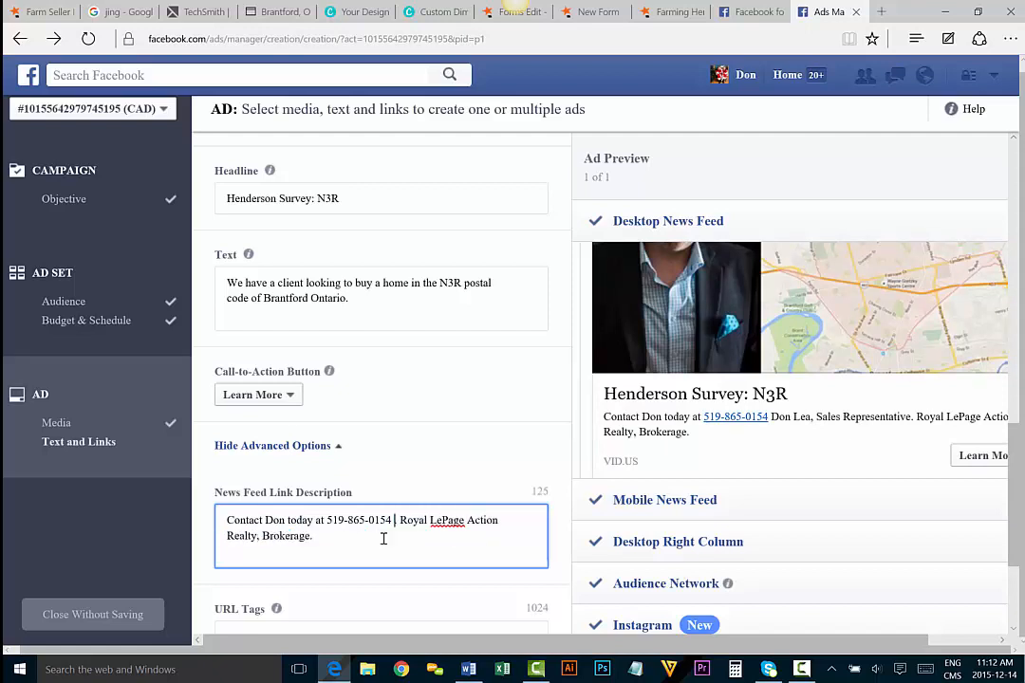
{"action": "key", "text": "ctrl+Left"}
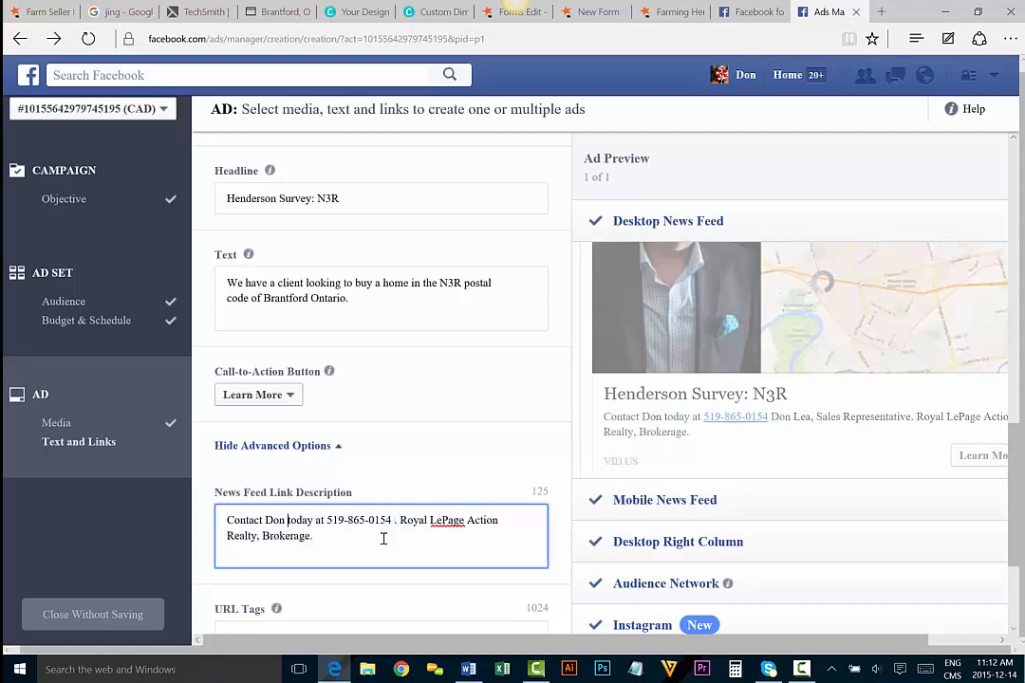
{"action": "key", "text": "ctrl+shift+Right"}
{"action": "key", "text": "ctrl+v"}
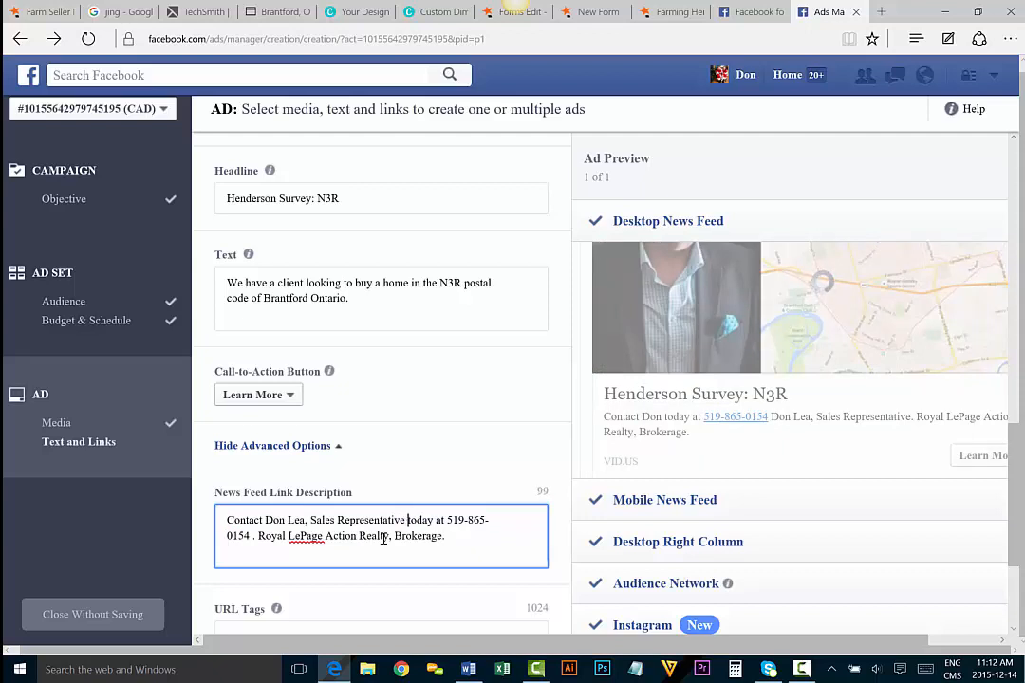
{"action": "key", "text": "ctrl+shift+Right"}
{"action": "key", "text": "Delete"}
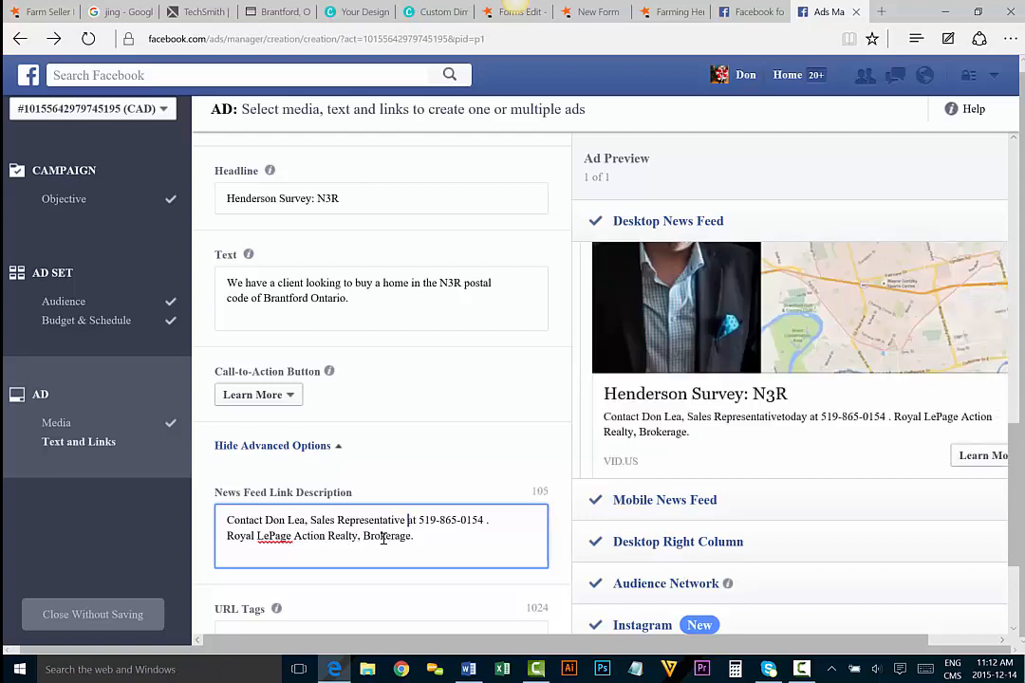
Review the ad's Desktop News Feed preview from the intro text through the image, headline and link description
{"action": "key", "text": "ctrl+End"}
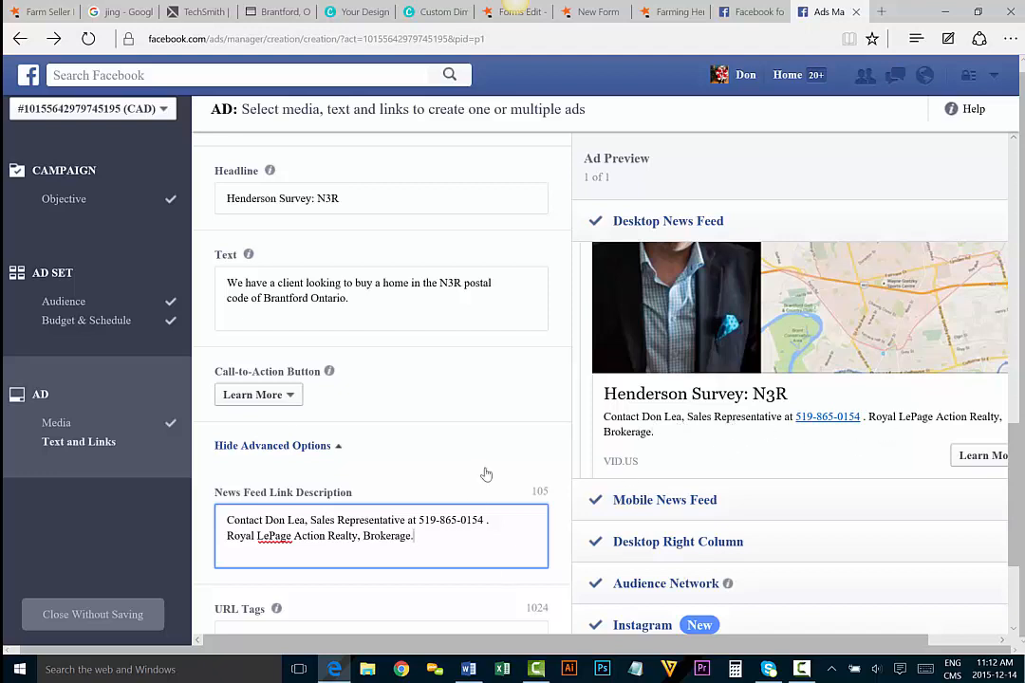
{"action": "scroll", "coordinate": [485, 474], "scroll_direction": "up", "scroll_amount": 1}
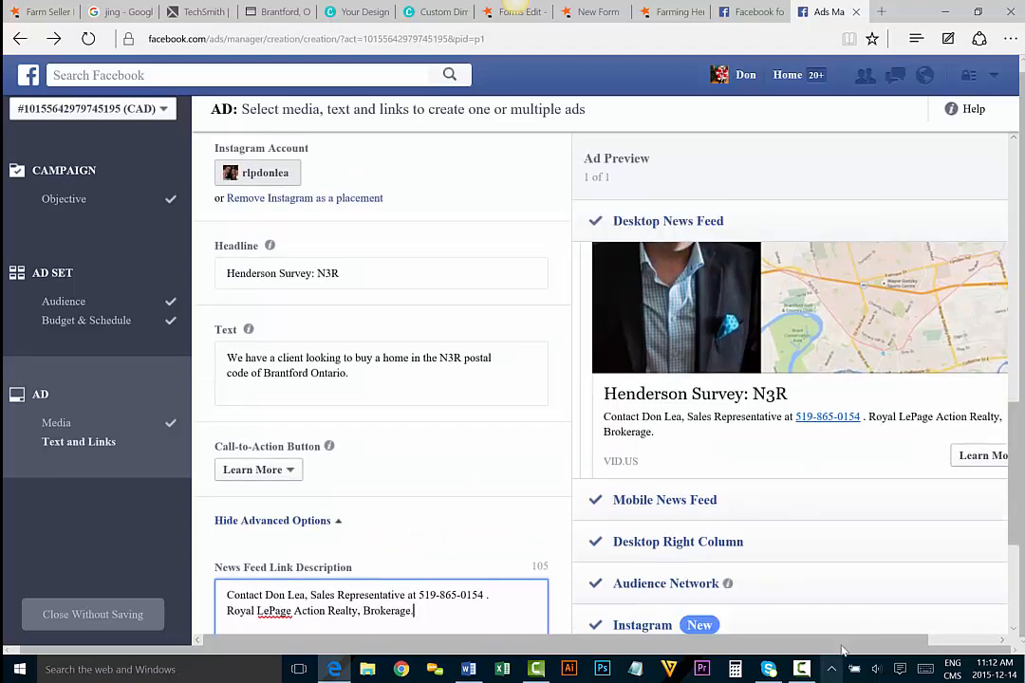
{"action": "left_click", "coordinate": [958, 642]}
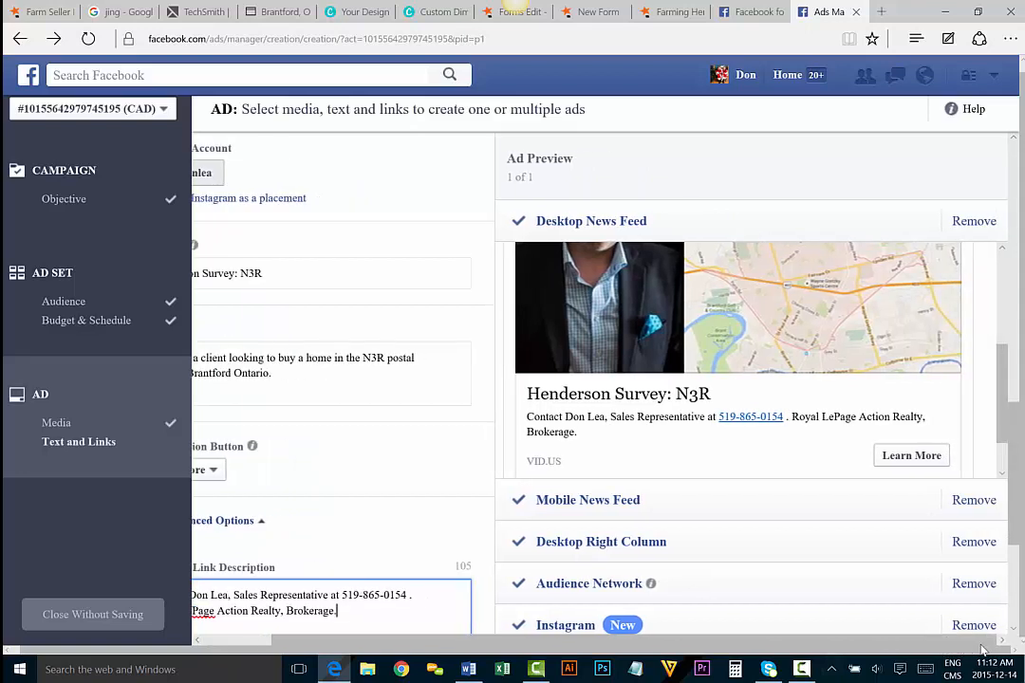
{"action": "left_click_drag", "start_coordinate": [1000, 384], "coordinate": [1006, 289]}
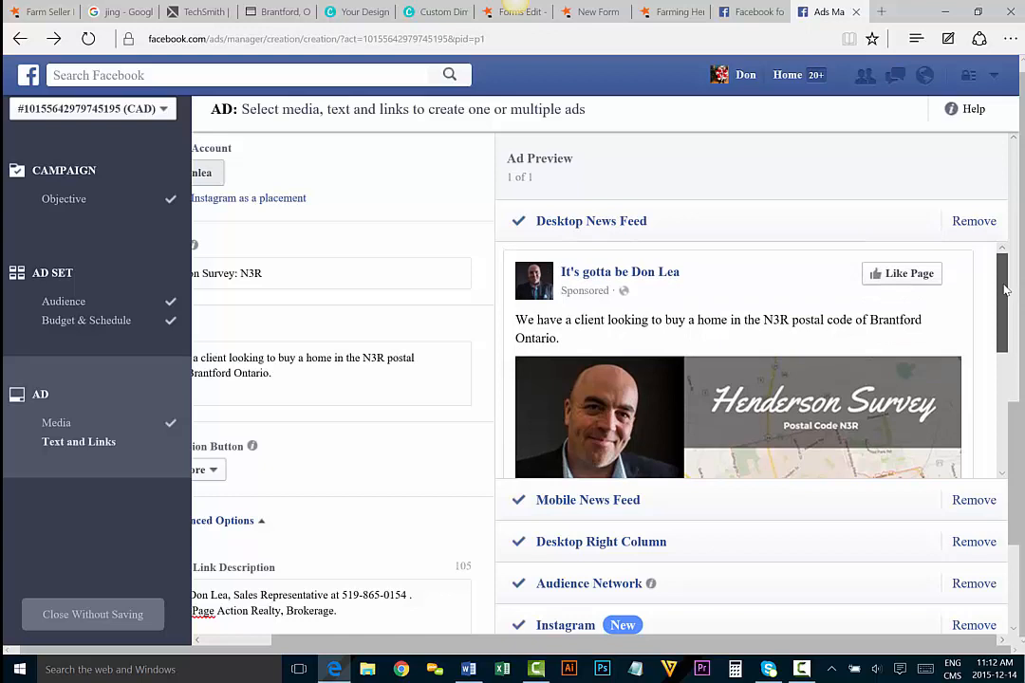
{"action": "left_click_drag", "start_coordinate": [1004, 291], "coordinate": [1002, 403]}
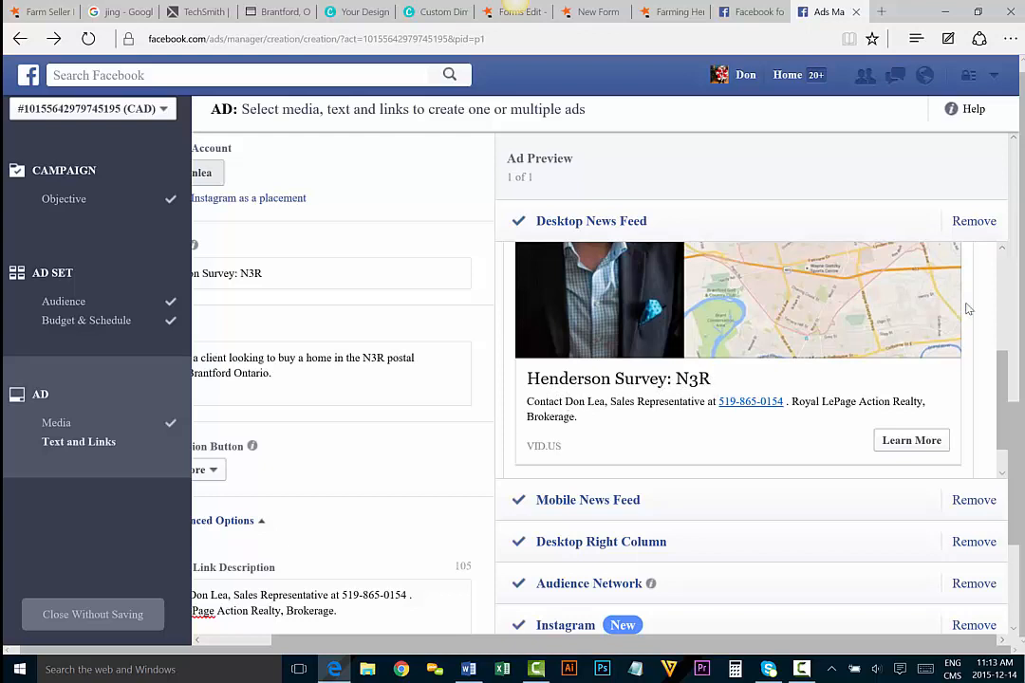
{"action": "left_click_drag", "start_coordinate": [1003, 361], "coordinate": [1017, 516]}
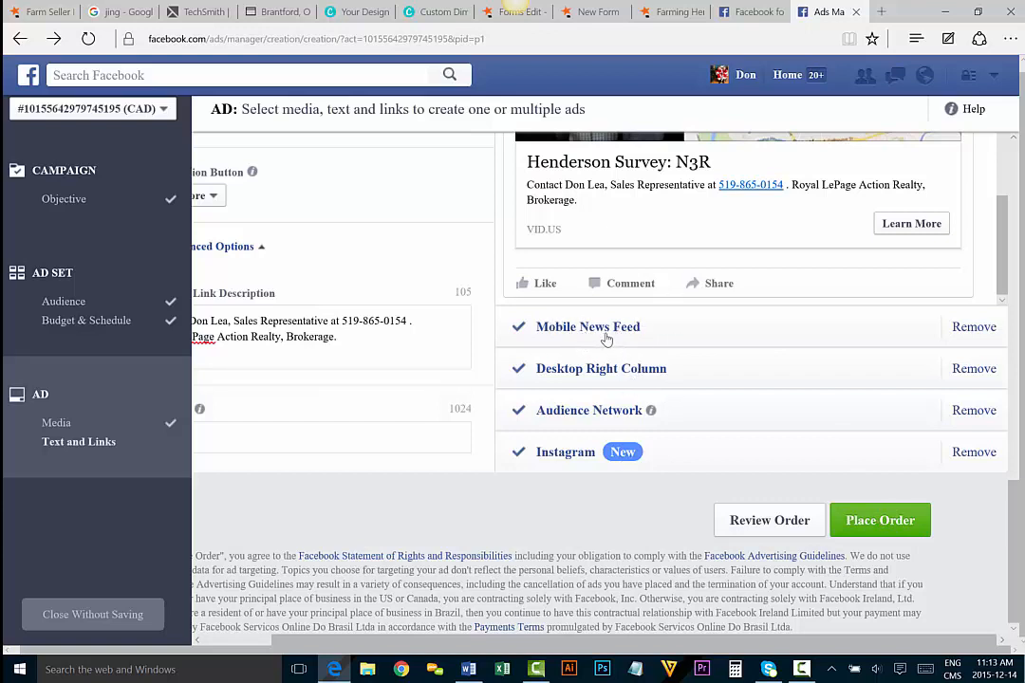
Check how the ad looks in the Mobile News Feed and Instagram placement previews
{"action": "left_click", "coordinate": [661, 332]}
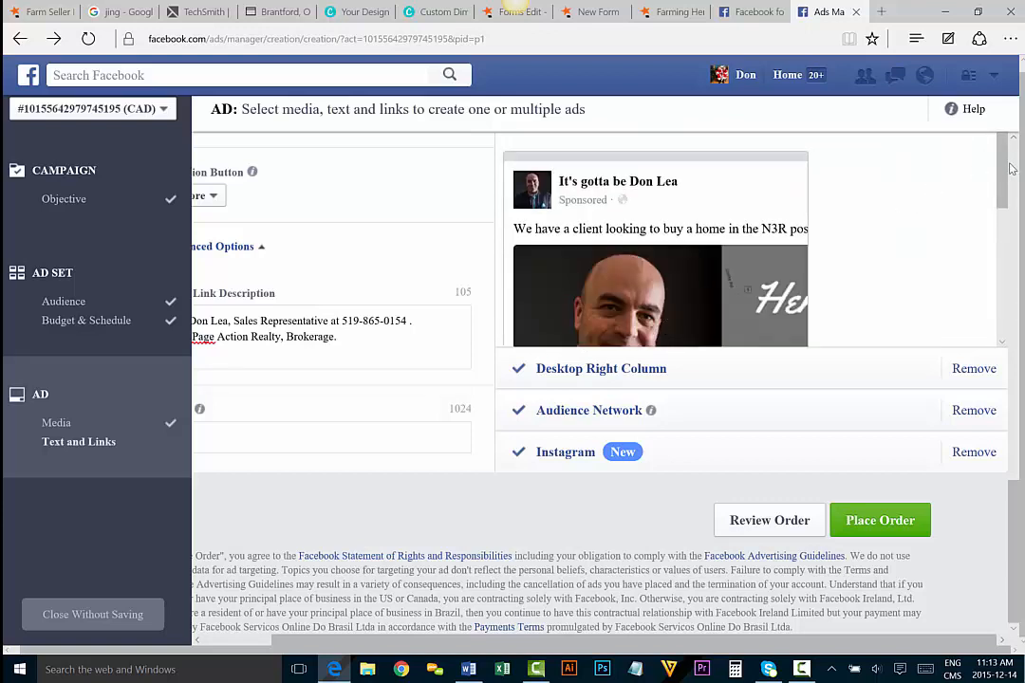
{"action": "left_click_drag", "start_coordinate": [1004, 175], "coordinate": [981, 172]}
{"action": "scroll", "coordinate": [688, 450], "scroll_direction": "down", "scroll_amount": 3}
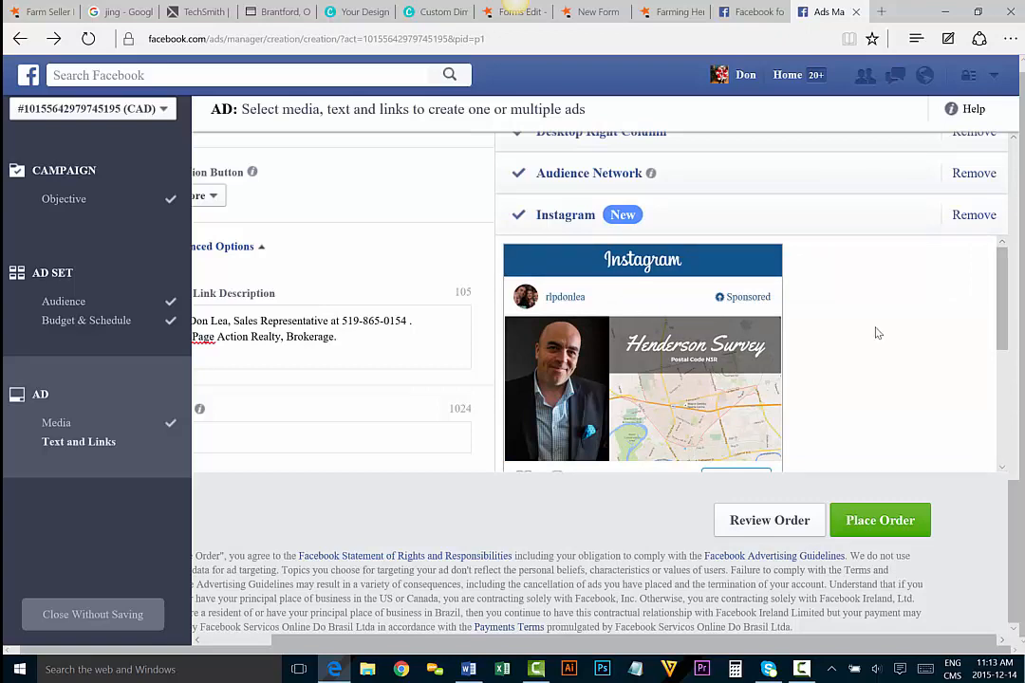
{"action": "scroll", "coordinate": [878, 333], "scroll_direction": "up", "scroll_amount": 5}
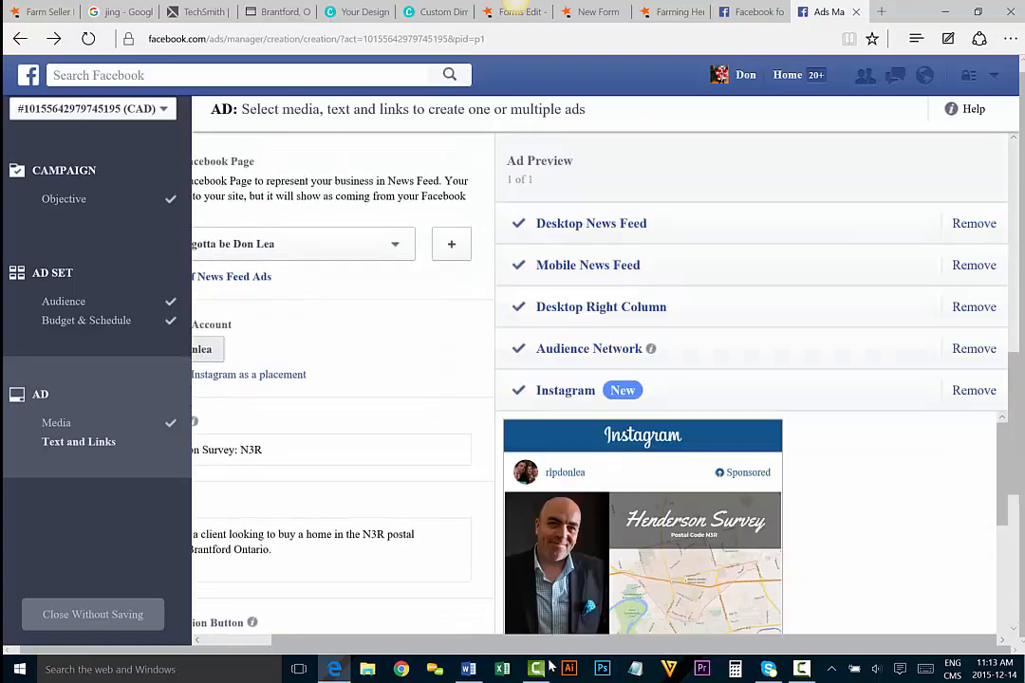
{"action": "left_click_drag", "start_coordinate": [556, 646], "coordinate": [487, 646]}
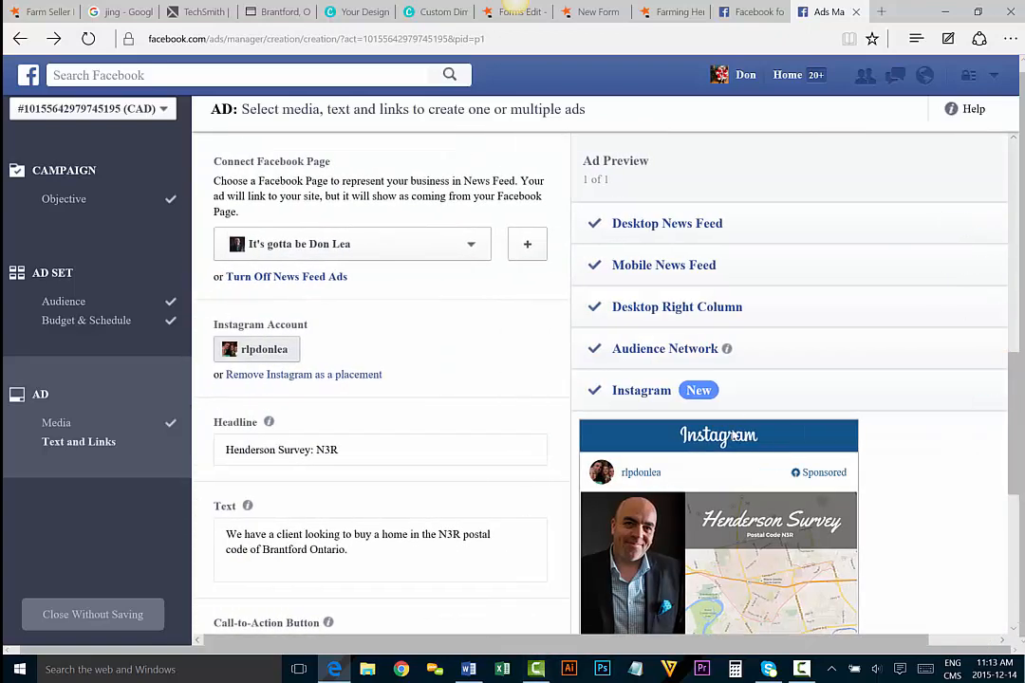
{"action": "left_click", "coordinate": [665, 270]}
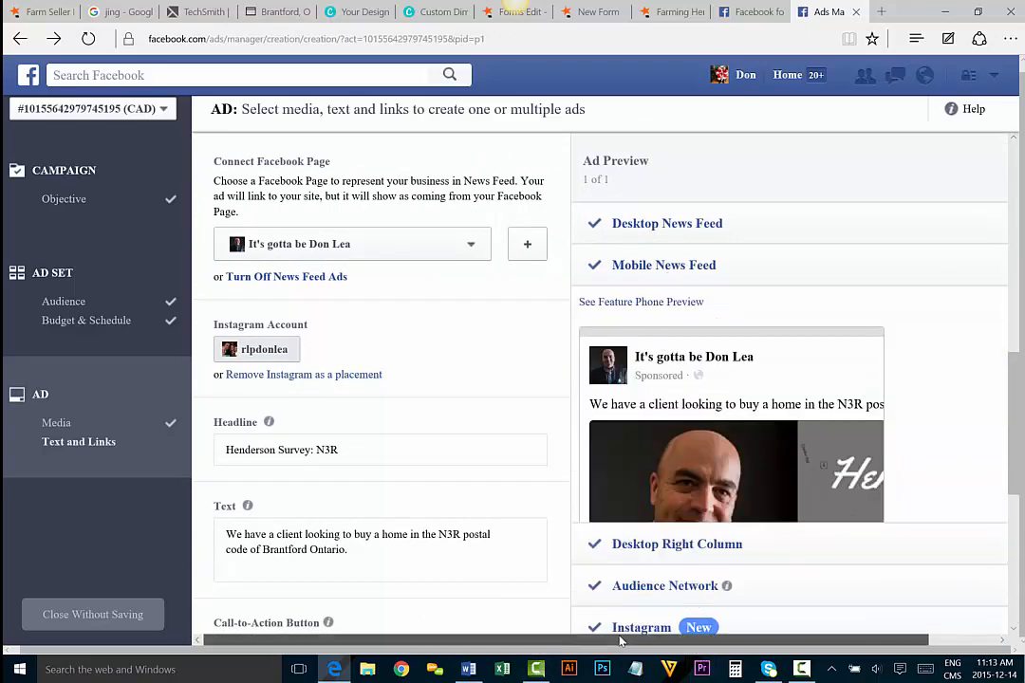
Remove the ad's current image and upload "Henderson Survey (1)" from the Downloads folder in its place
{"action": "scroll", "coordinate": [492, 459], "scroll_direction": "up", "scroll_amount": 1}
{"action": "scroll", "coordinate": [489, 417], "scroll_direction": "up", "scroll_amount": 5}
{"action": "scroll", "coordinate": [487, 401], "scroll_direction": "down", "scroll_amount": 1}
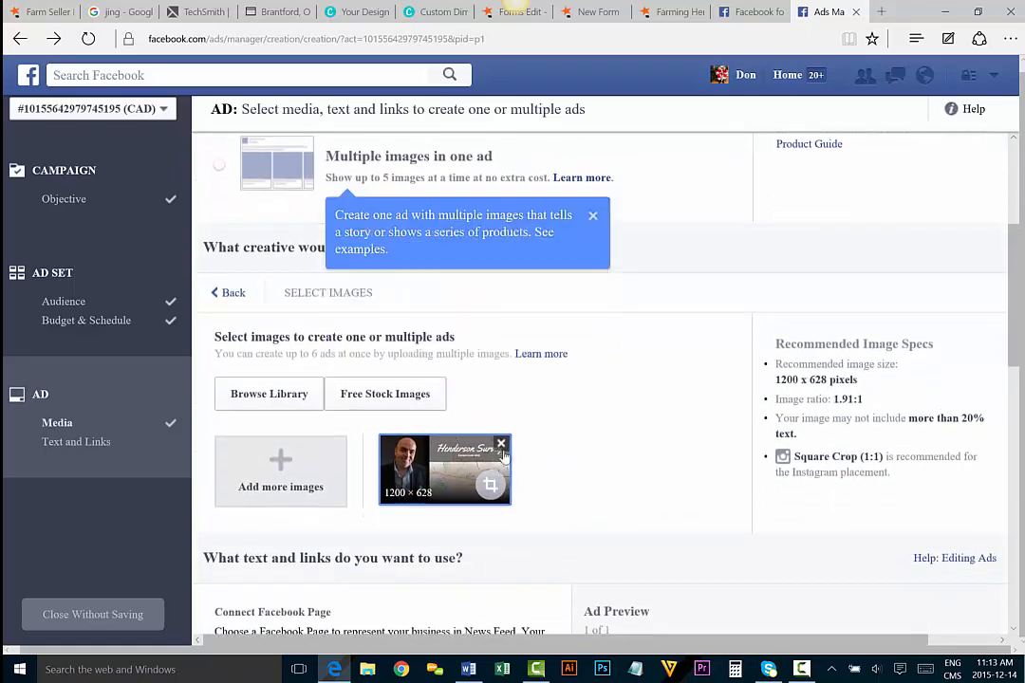
{"action": "left_click", "coordinate": [501, 446]}
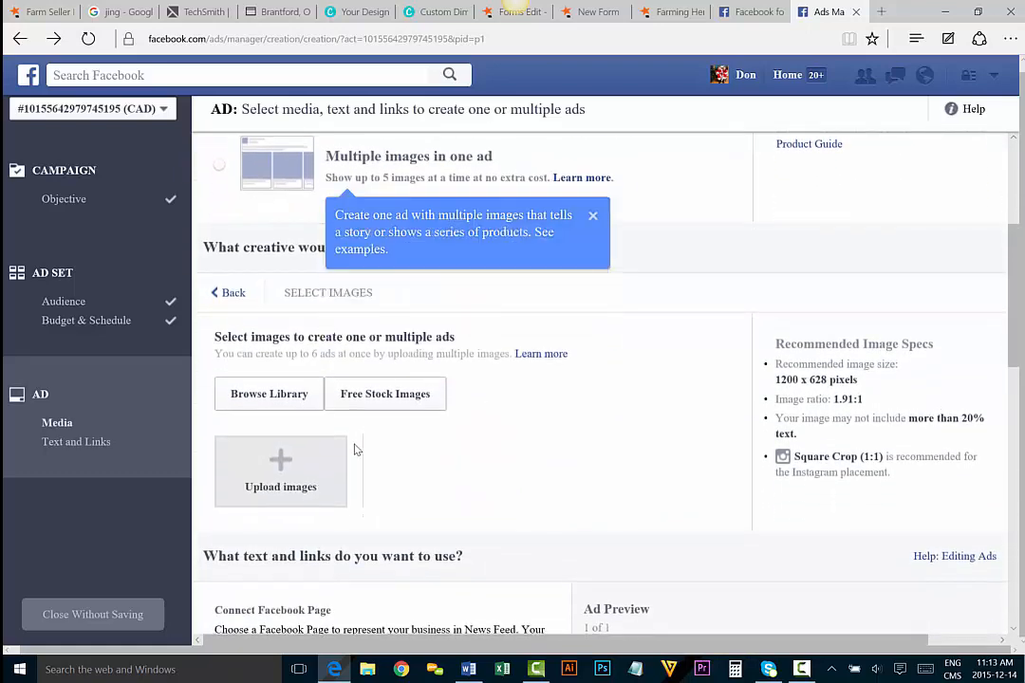
{"action": "left_click", "coordinate": [285, 463]}
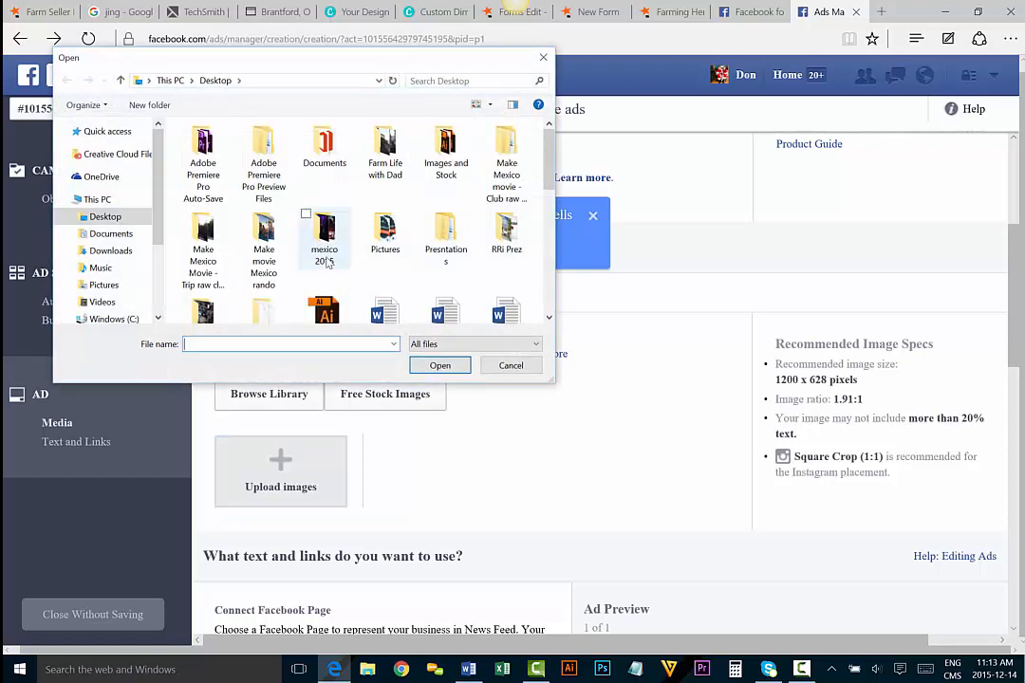
{"action": "left_click", "coordinate": [109, 250]}
{"action": "left_click", "coordinate": [278, 178]}
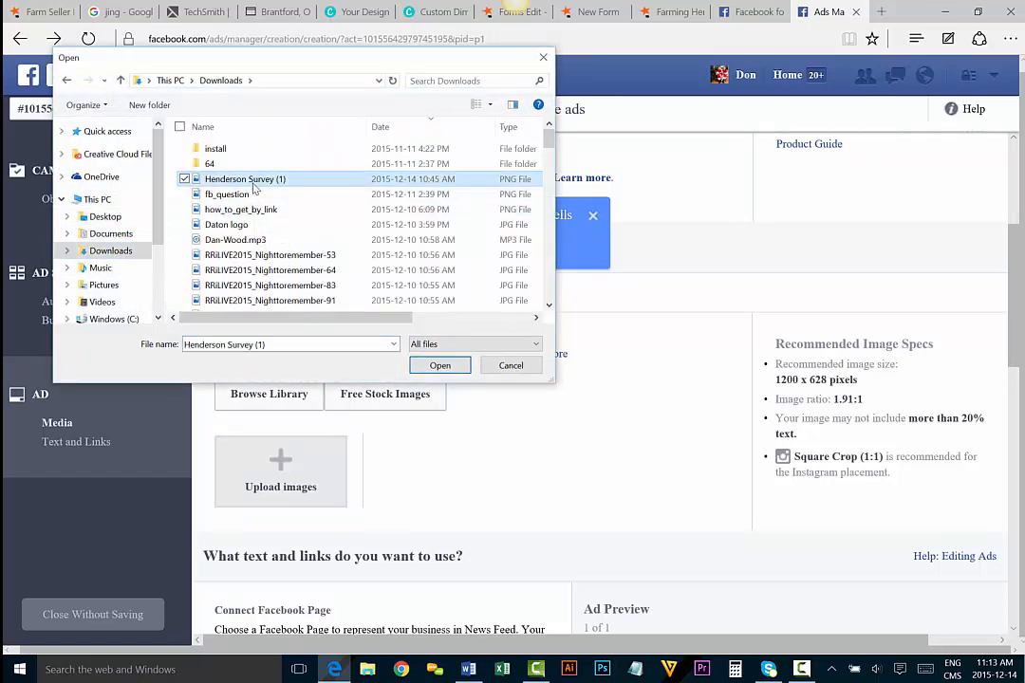
{"action": "left_click", "coordinate": [438, 366]}
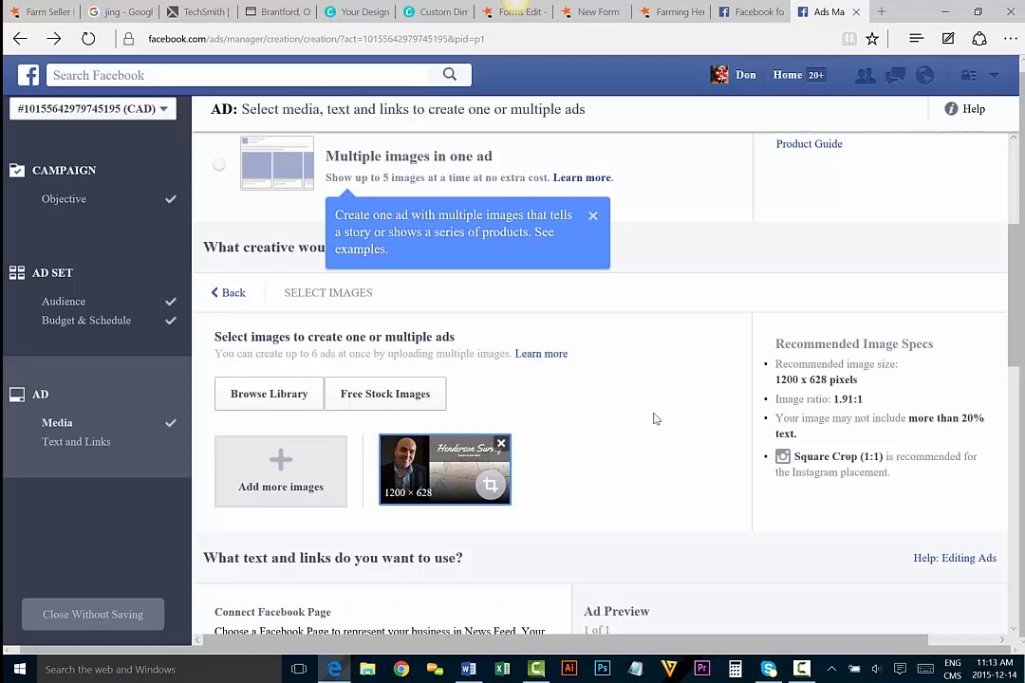
Examine the Mobile News Feed preview with the re-uploaded image, from the page name to the link description
{"action": "scroll", "coordinate": [653, 419], "scroll_direction": "down", "scroll_amount": 3}
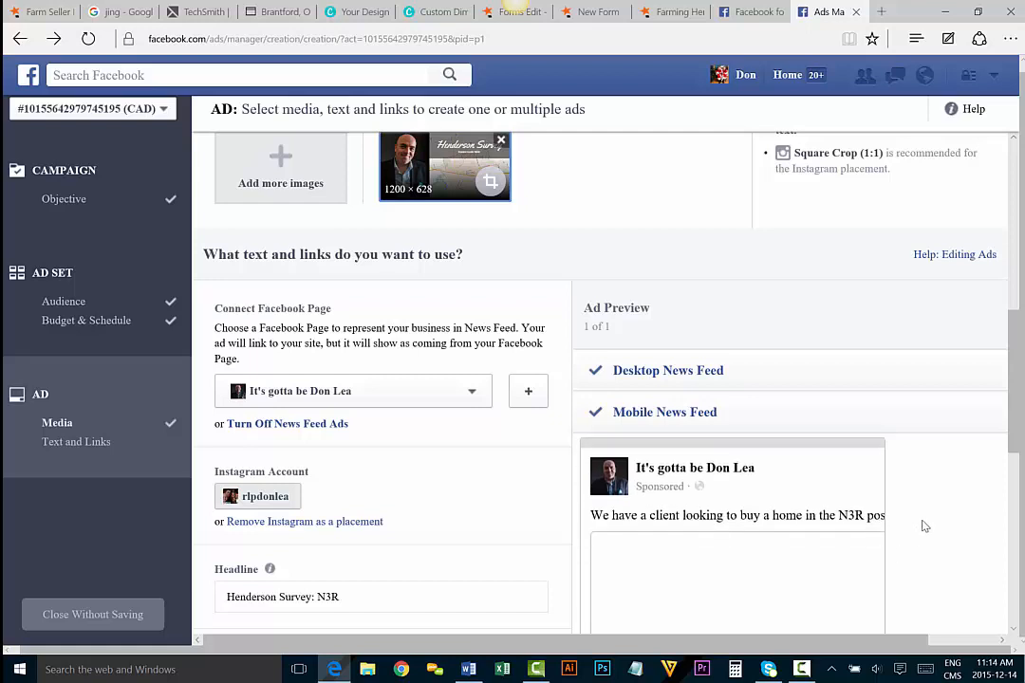
{"action": "scroll", "coordinate": [922, 526], "scroll_direction": "down", "scroll_amount": 3}
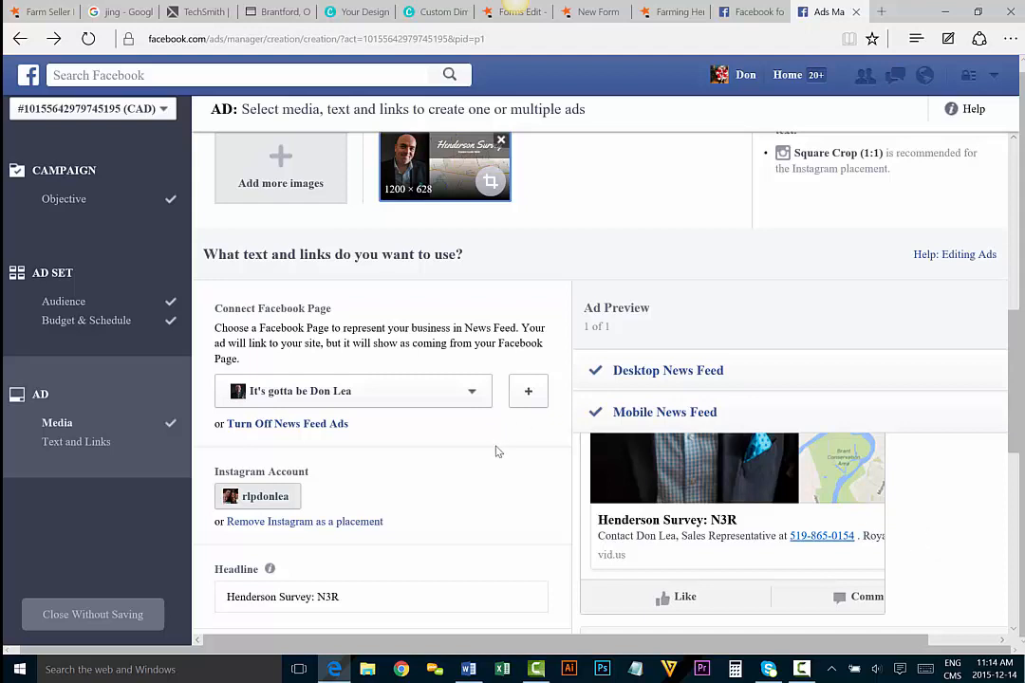
{"action": "mouse_move", "coordinate": [335, 673]}
{"action": "scroll", "coordinate": [908, 537], "scroll_direction": "up", "scroll_amount": 2}
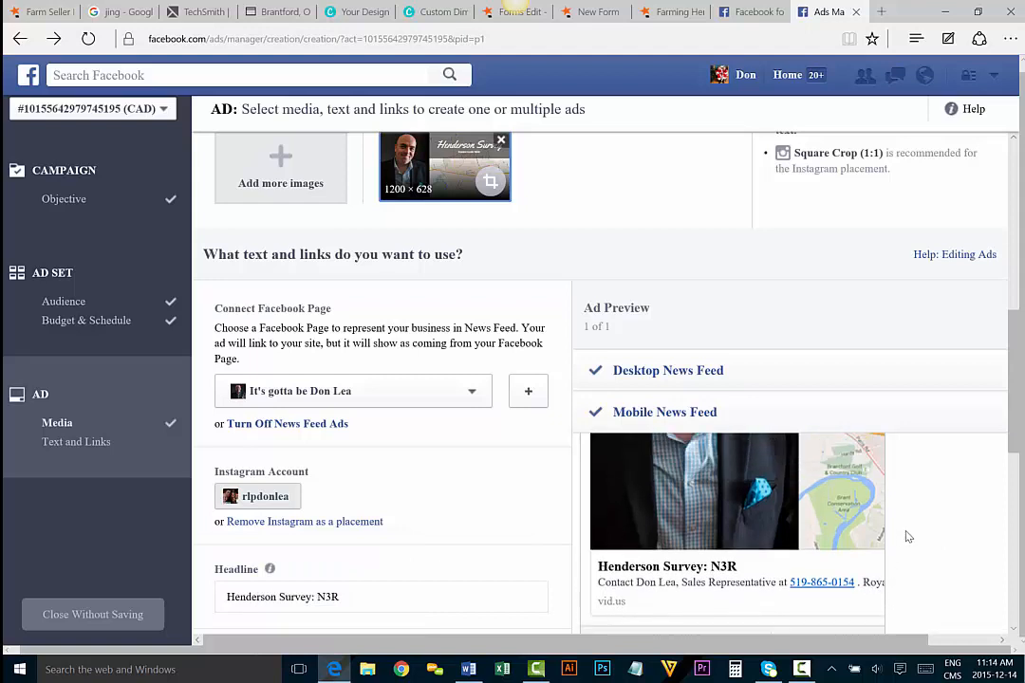
{"action": "scroll", "coordinate": [892, 542], "scroll_direction": "up", "scroll_amount": 3}
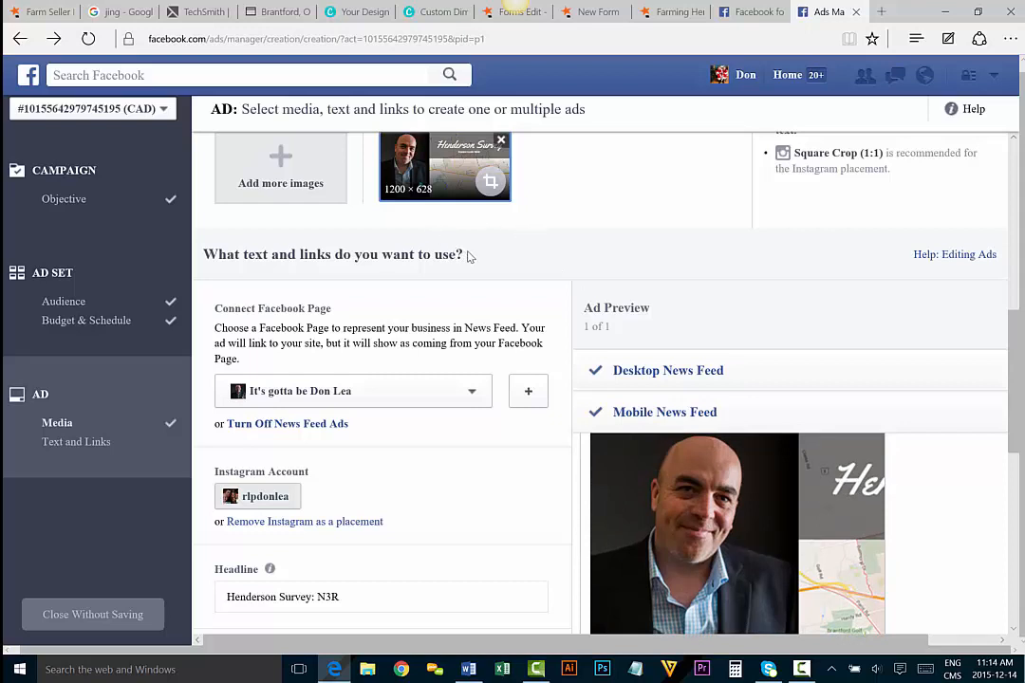
{"action": "scroll", "coordinate": [793, 508], "scroll_direction": "up", "scroll_amount": 2}
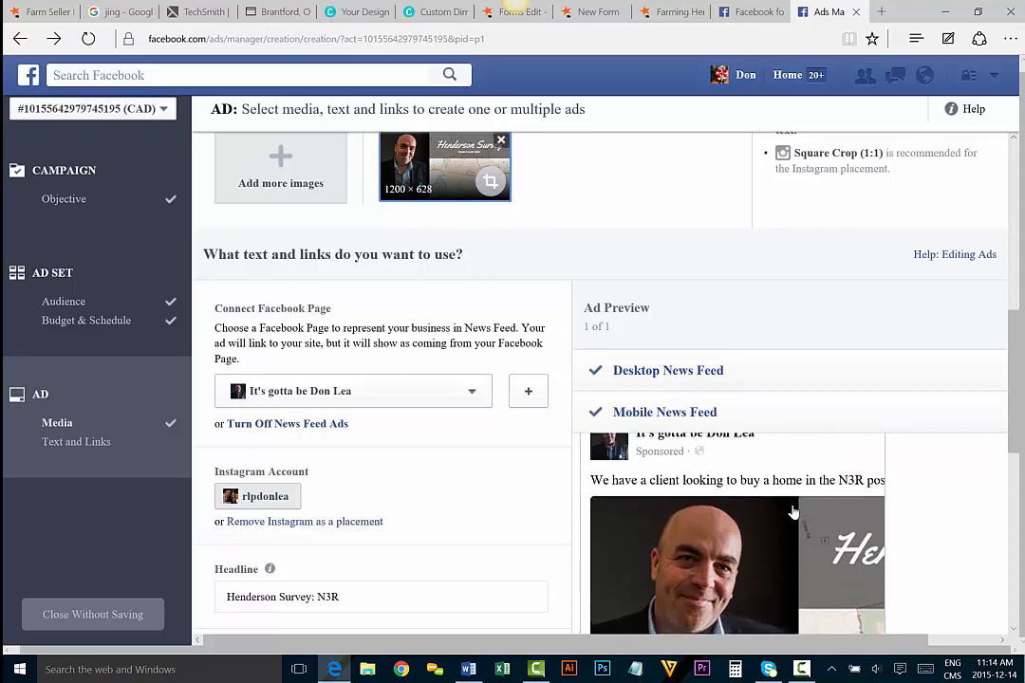
{"action": "scroll", "coordinate": [797, 510], "scroll_direction": "up", "scroll_amount": 1}
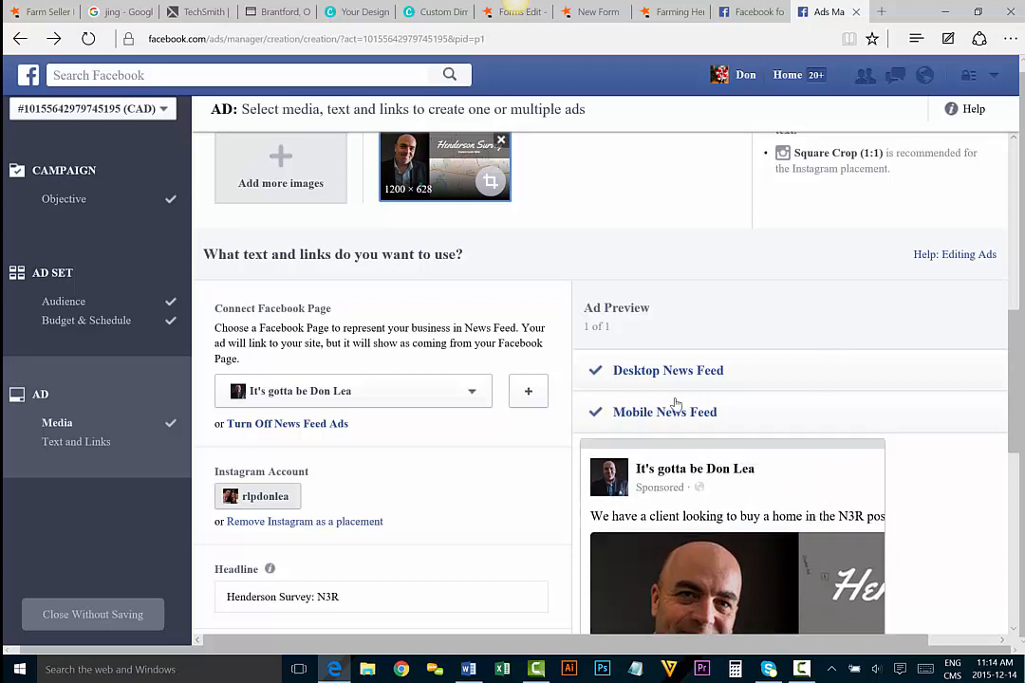
Try to place the order for the ad with all placements included
{"action": "scroll", "coordinate": [721, 379], "scroll_direction": "down", "scroll_amount": 5}
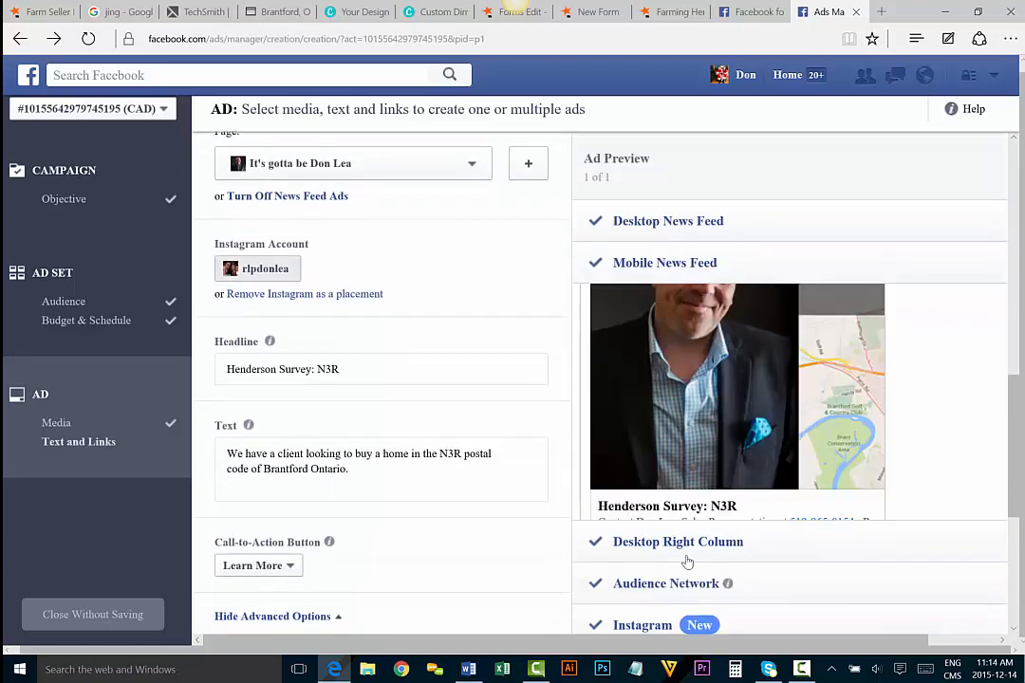
{"action": "scroll", "coordinate": [728, 460], "scroll_direction": "down", "scroll_amount": 7}
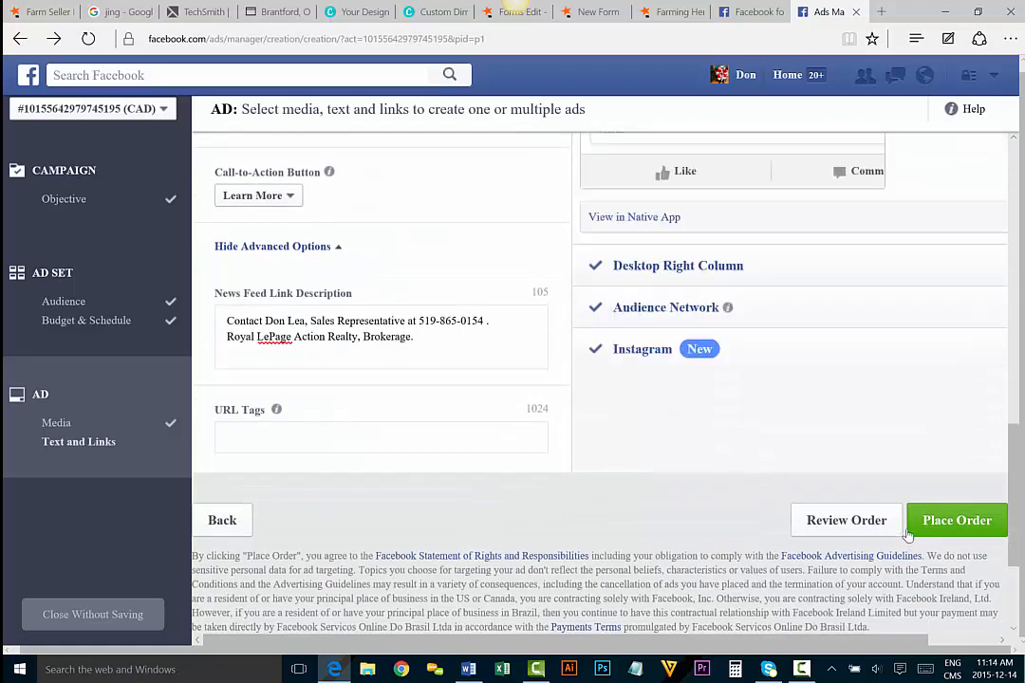
{"action": "left_click", "coordinate": [956, 521]}
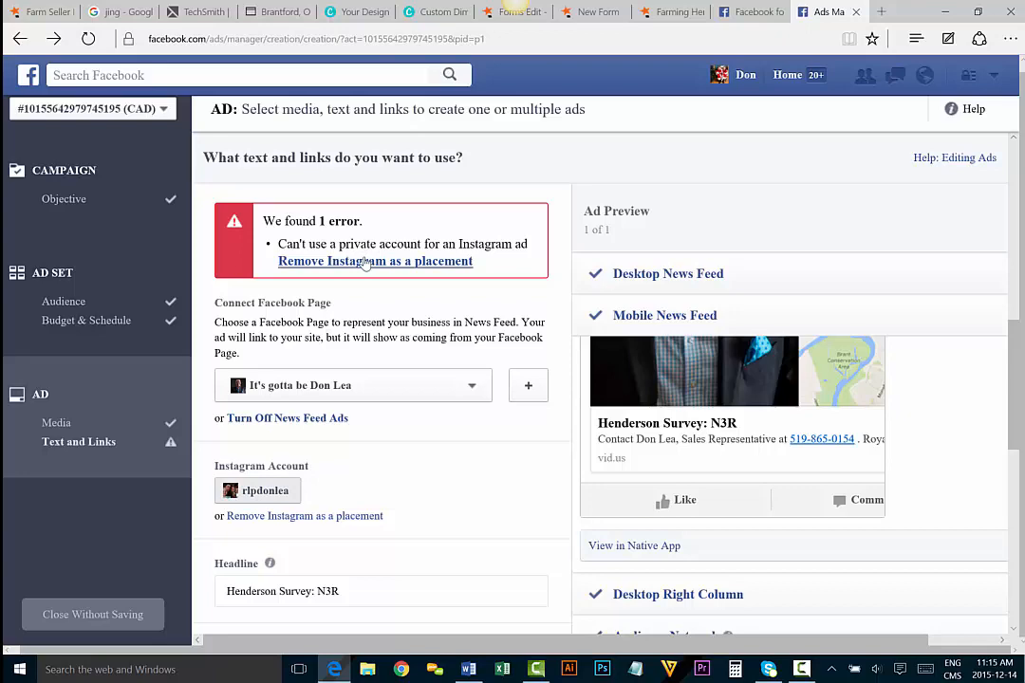
Remove Instagram from the ad's placements and submit the order again
{"action": "scroll", "coordinate": [617, 455], "scroll_direction": "down", "scroll_amount": 6}
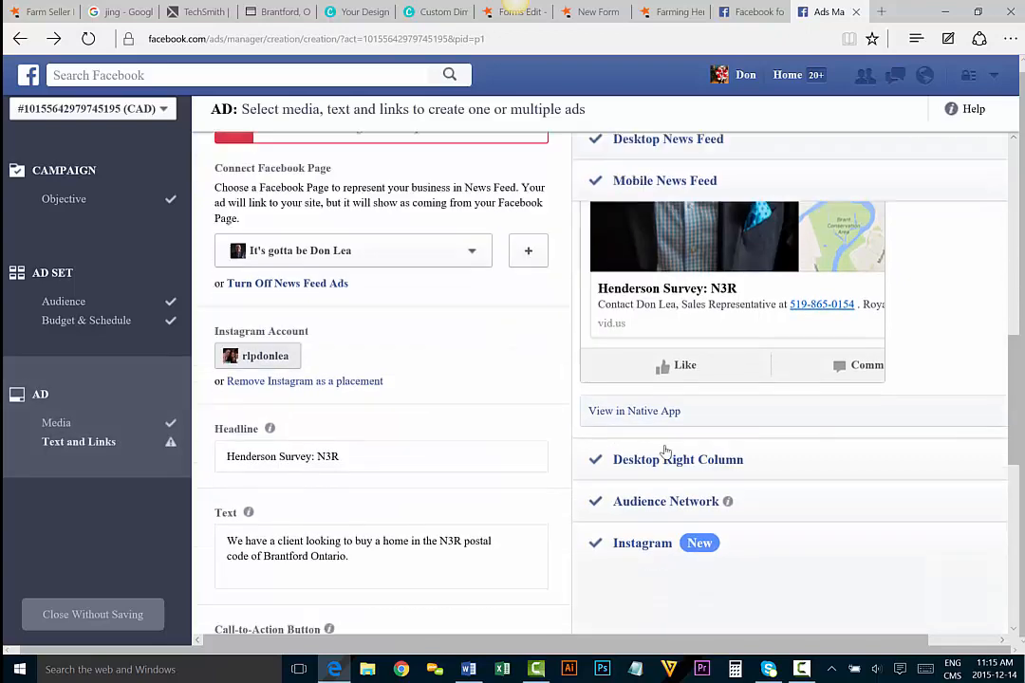
{"action": "scroll", "coordinate": [759, 417], "scroll_direction": "up", "scroll_amount": 2}
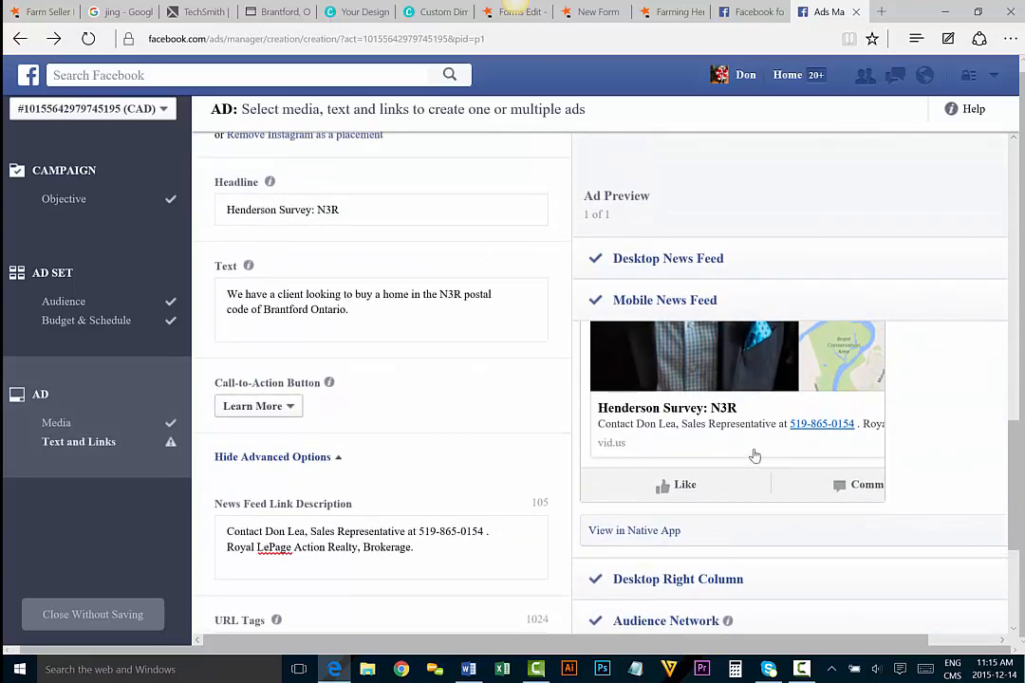
{"action": "scroll", "coordinate": [752, 455], "scroll_direction": "down", "scroll_amount": 2}
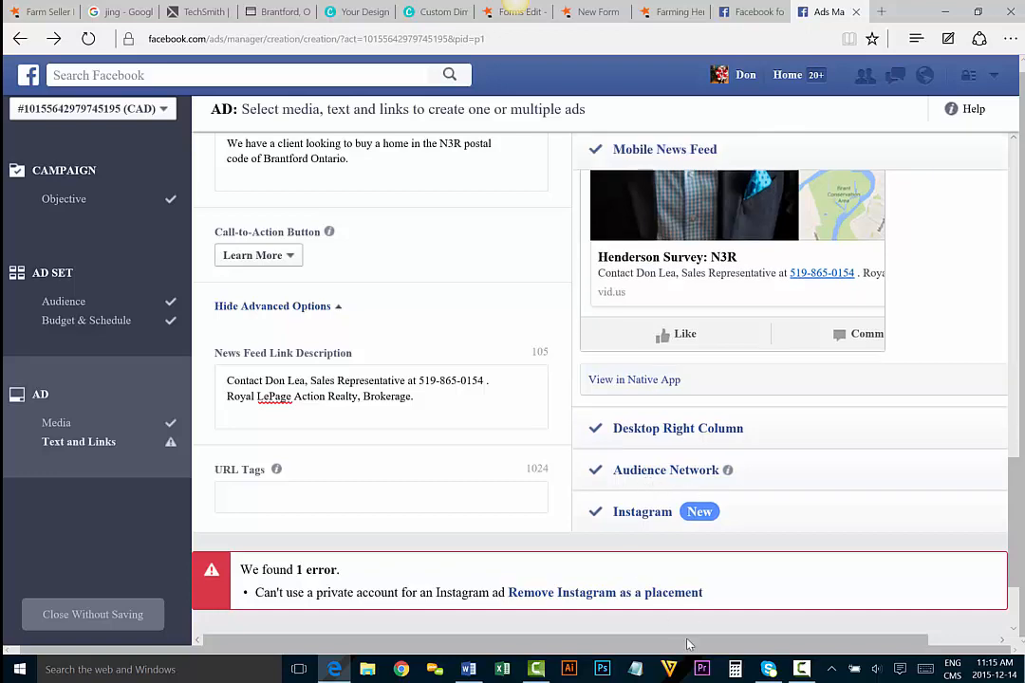
{"action": "left_click_drag", "start_coordinate": [689, 644], "coordinate": [766, 644]}
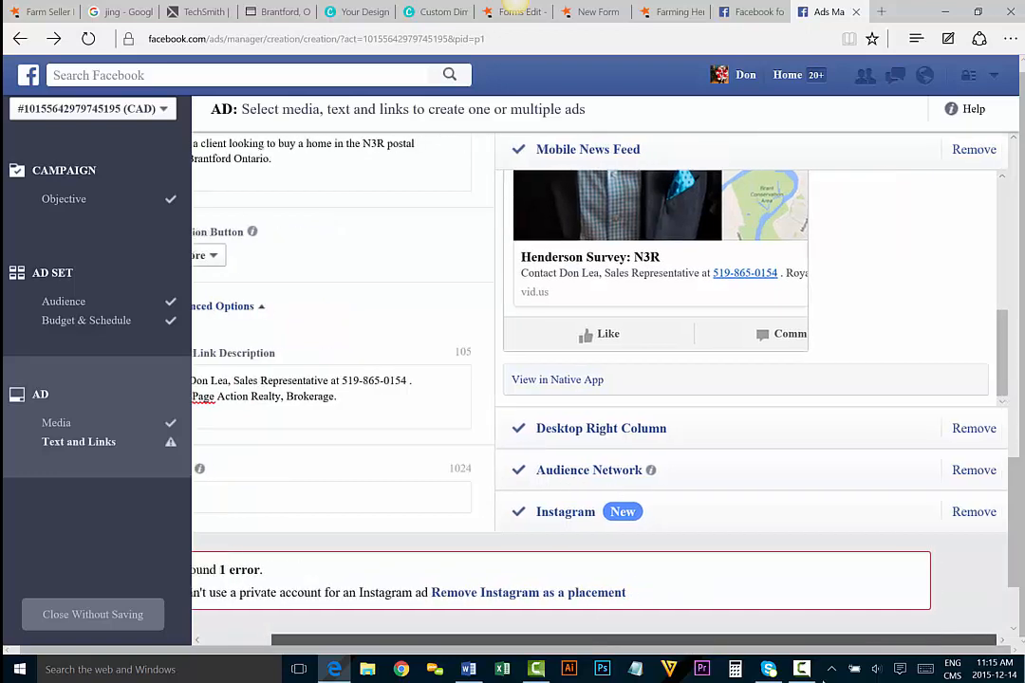
{"action": "left_click", "coordinate": [973, 512]}
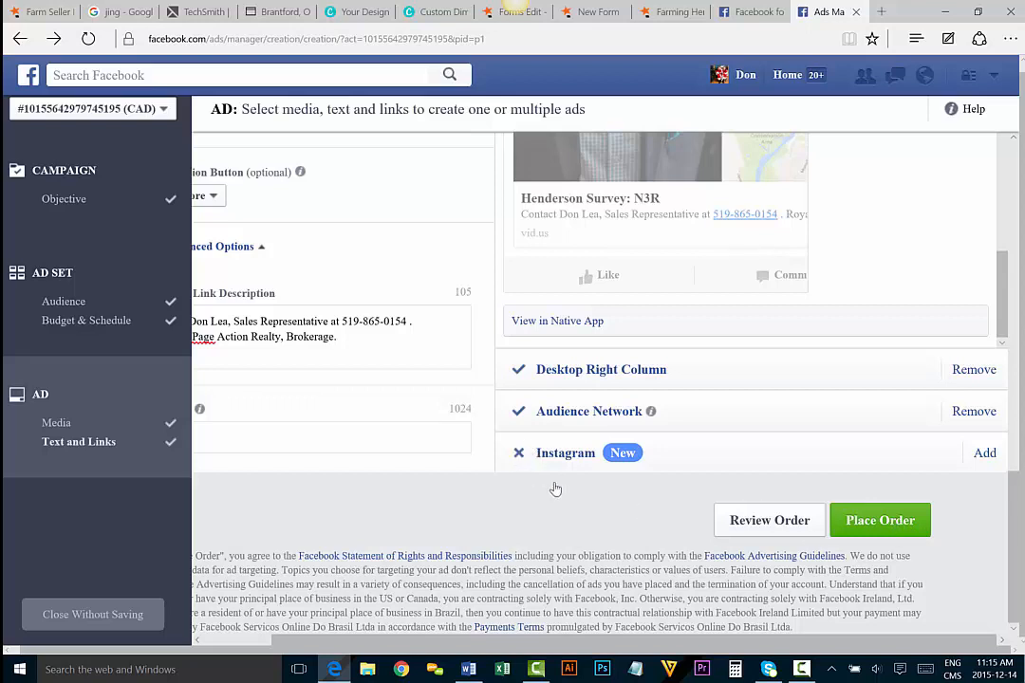
{"action": "left_click", "coordinate": [879, 521]}
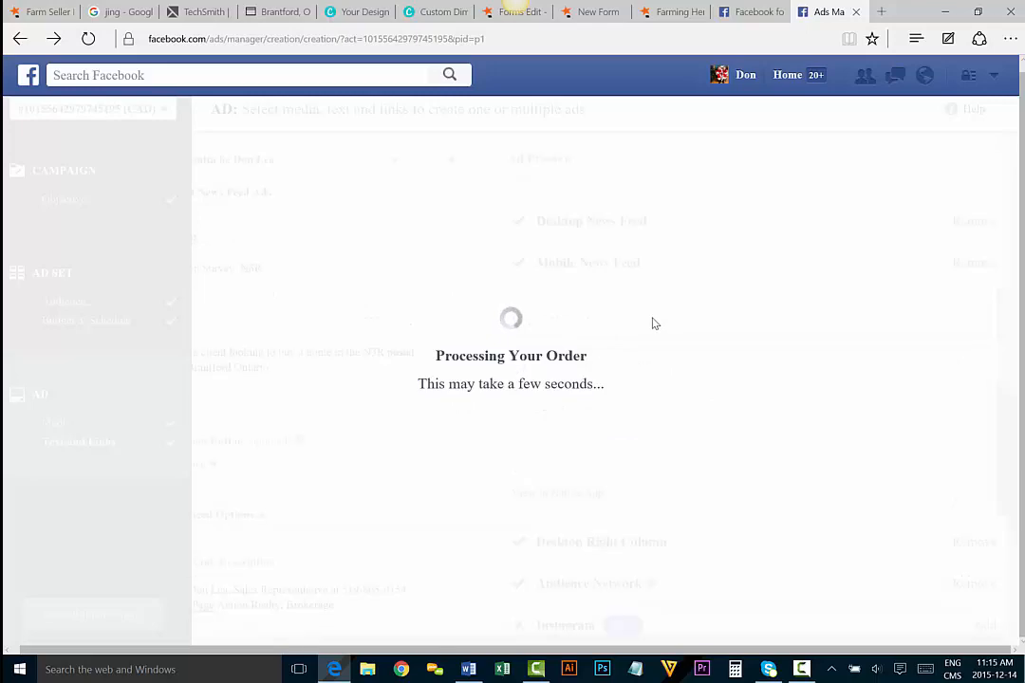
{"action": "mouse_move", "coordinate": [652, 324]}
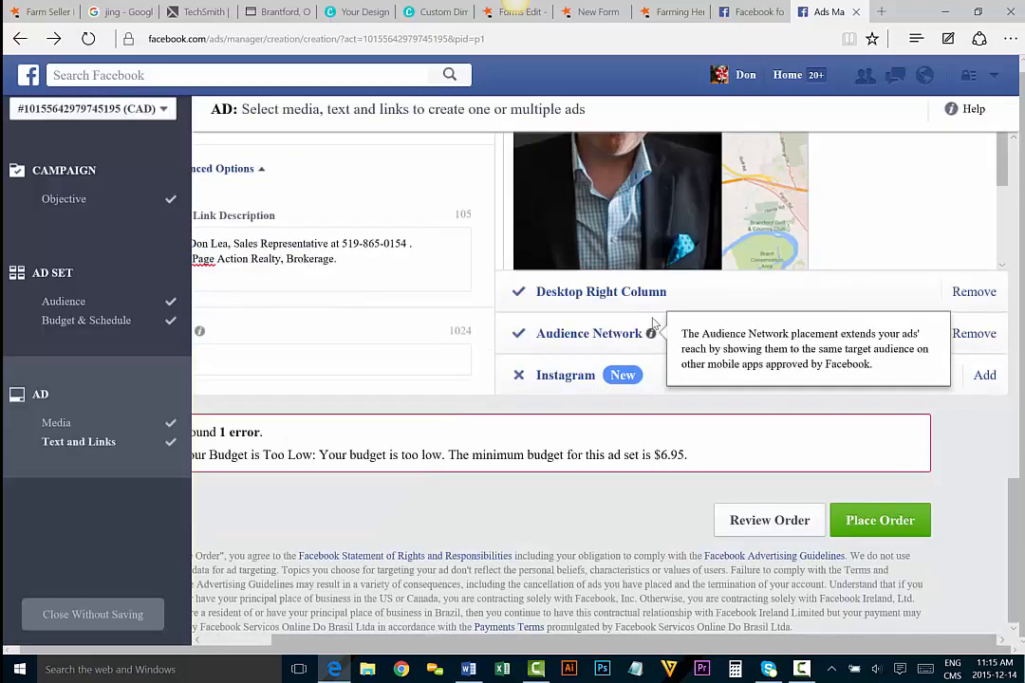
Go back to the ad set's budget and schedule and set the daily budget to $7.00
{"action": "left_click_drag", "start_coordinate": [563, 638], "coordinate": [451, 653]}
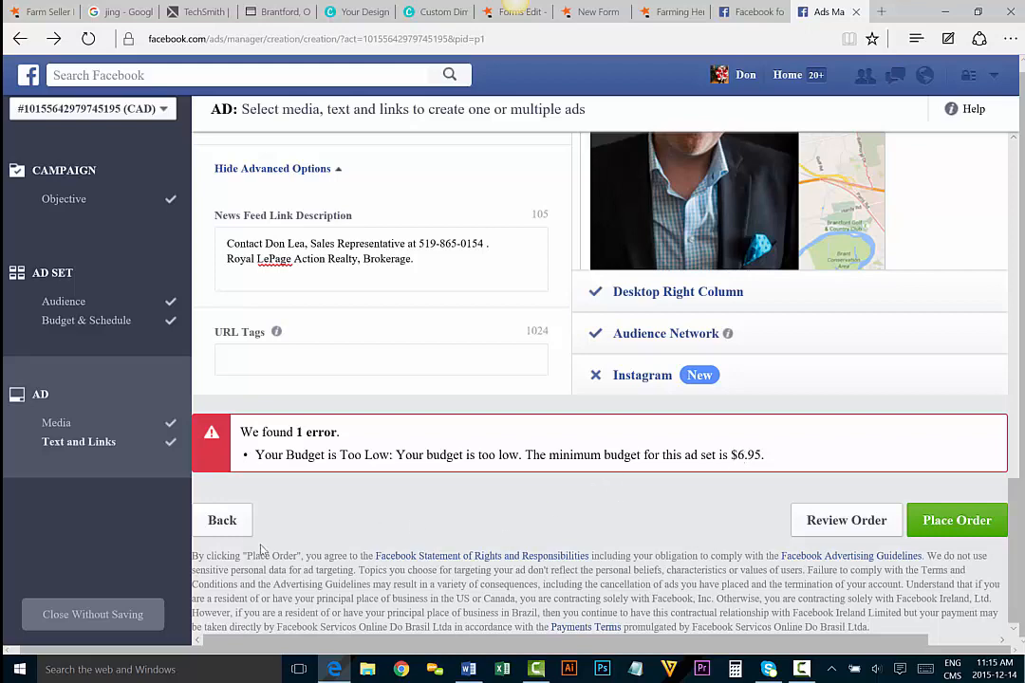
{"action": "left_click", "coordinate": [221, 531]}
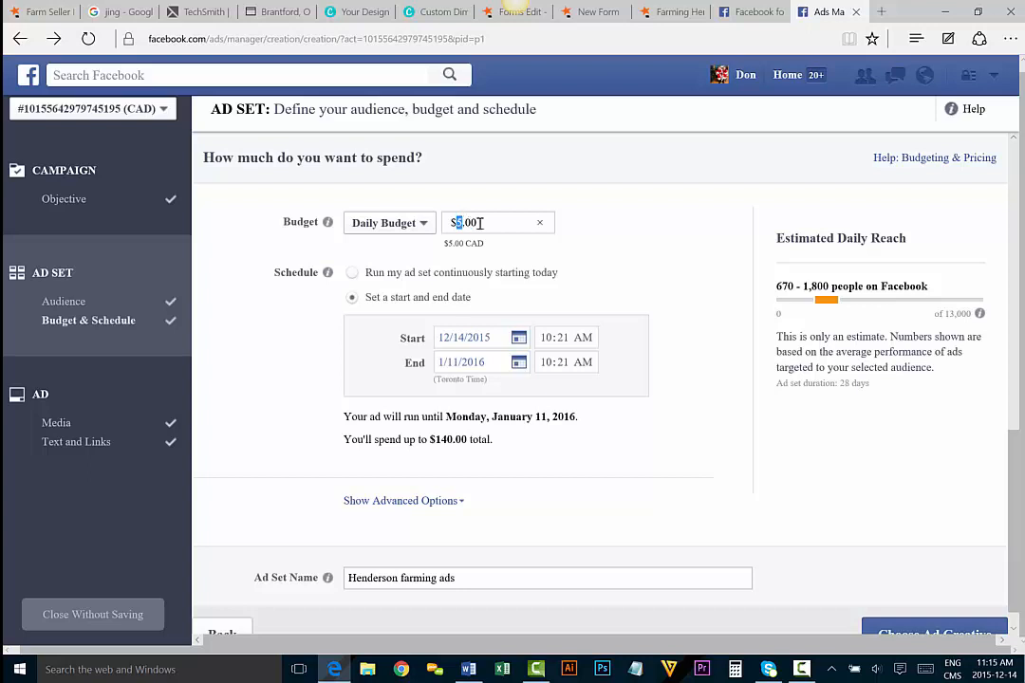
{"action": "type", "text": "7"}
{"action": "scroll", "coordinate": [679, 275], "scroll_direction": "down", "scroll_amount": 1}
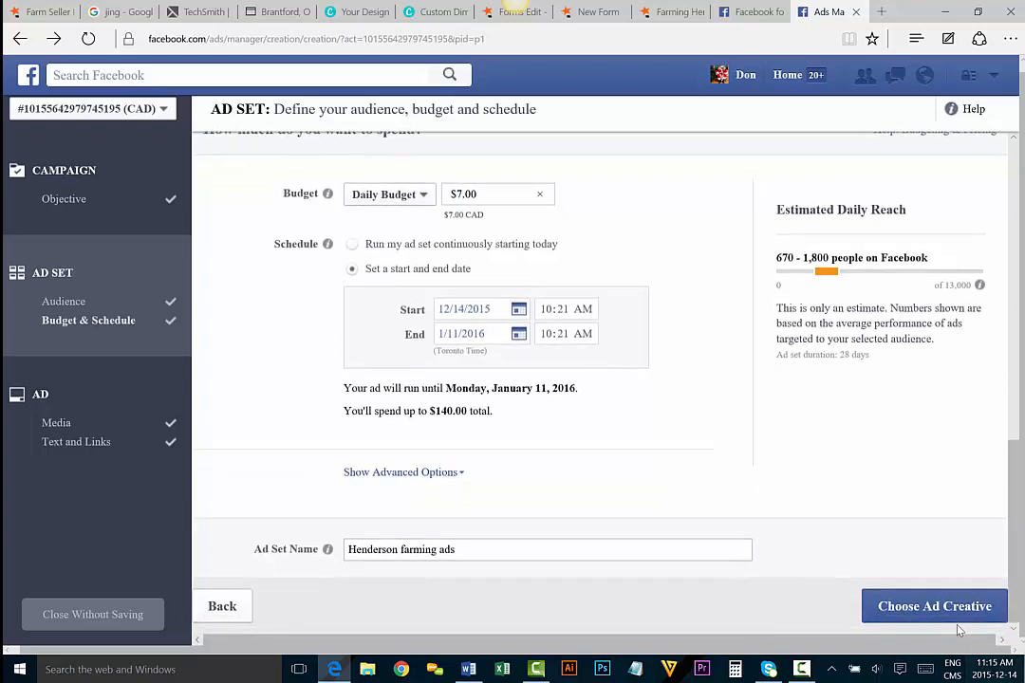
Return to the ad creative from the budget settings, place the ad order again and continue past the order confirmation
{"action": "left_click", "coordinate": [915, 616]}
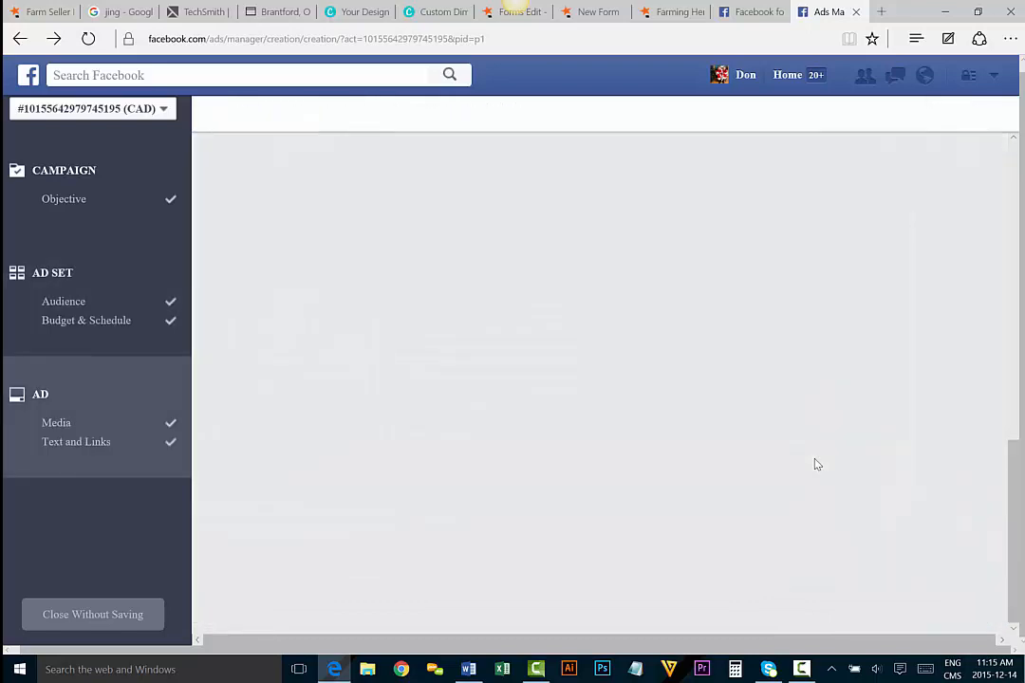
{"action": "scroll", "coordinate": [723, 406], "scroll_direction": "down", "scroll_amount": 3}
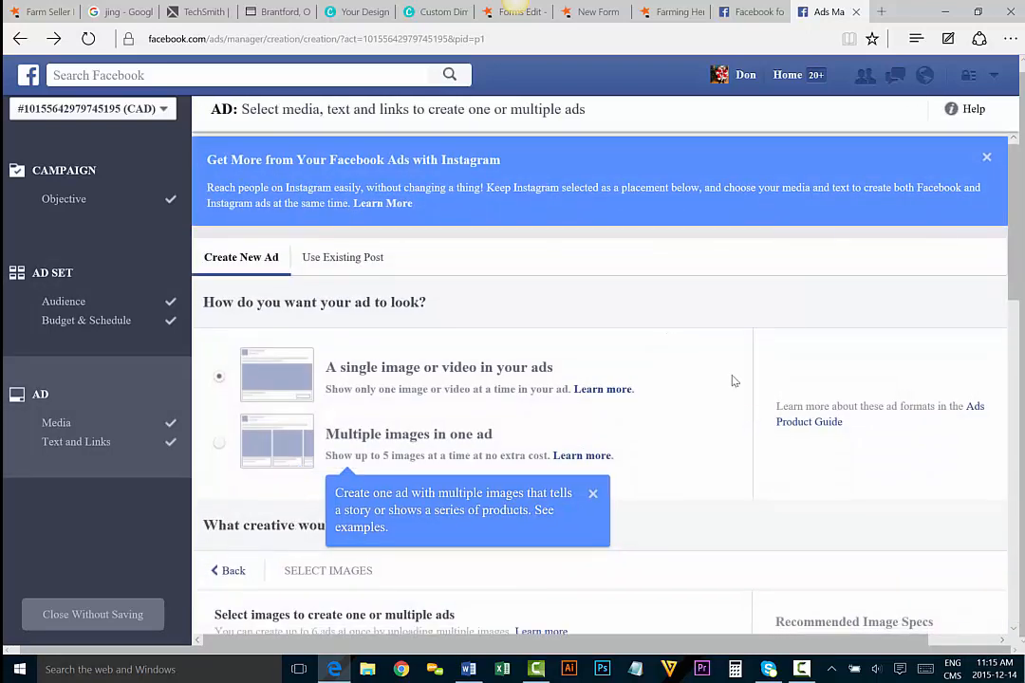
{"action": "scroll", "coordinate": [715, 341], "scroll_direction": "down", "scroll_amount": 5}
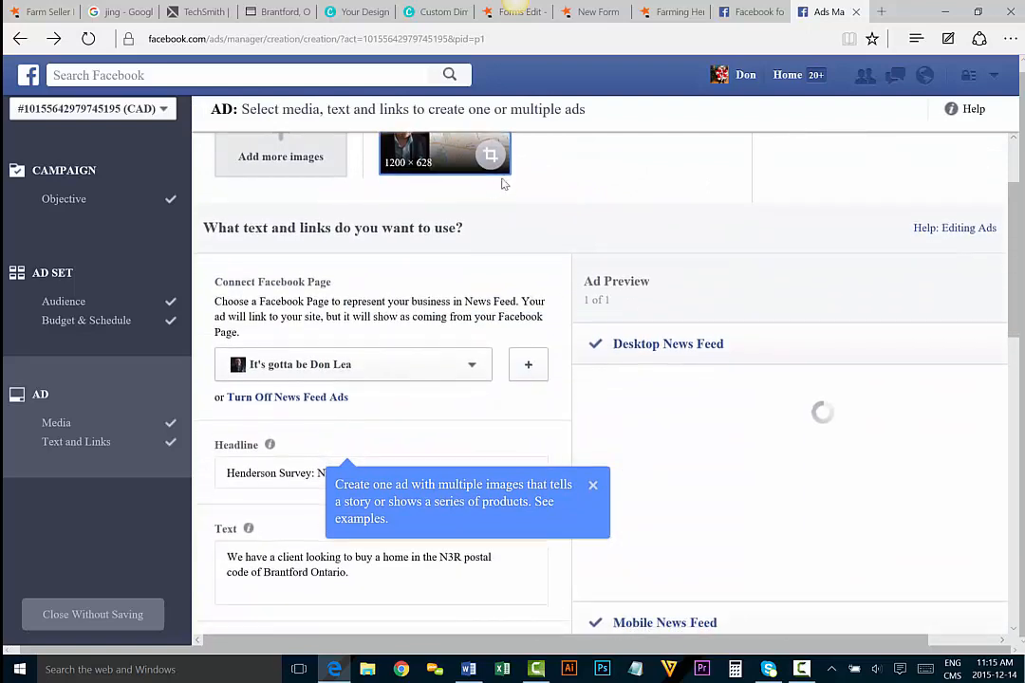
{"action": "scroll", "coordinate": [664, 377], "scroll_direction": "down", "scroll_amount": 3}
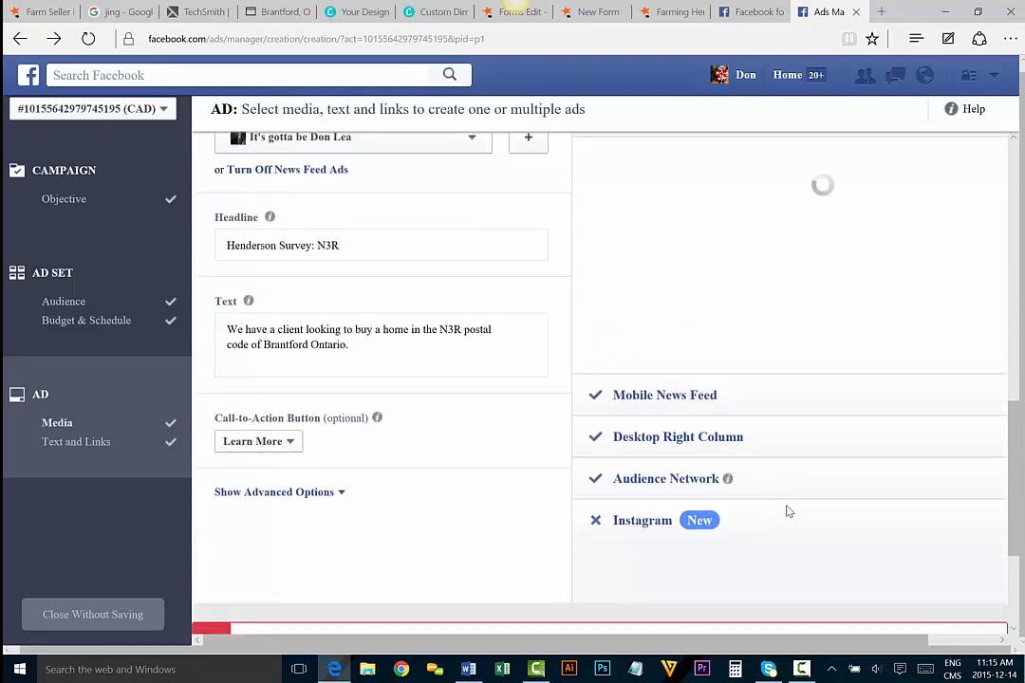
{"action": "scroll", "coordinate": [875, 629], "scroll_direction": "down", "scroll_amount": 3}
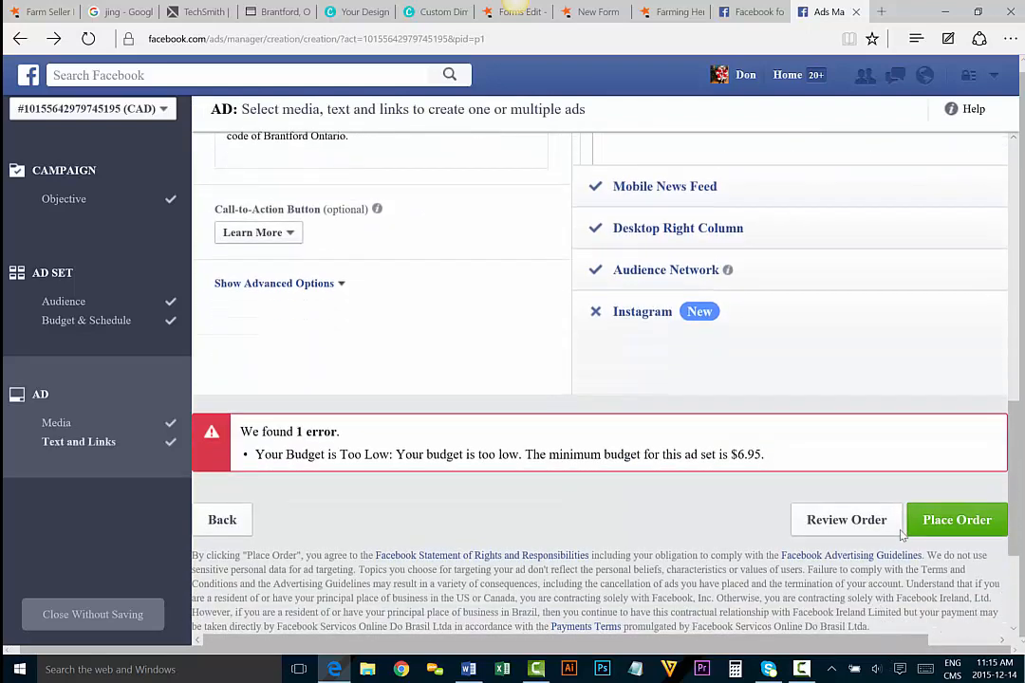
{"action": "left_click", "coordinate": [949, 529]}
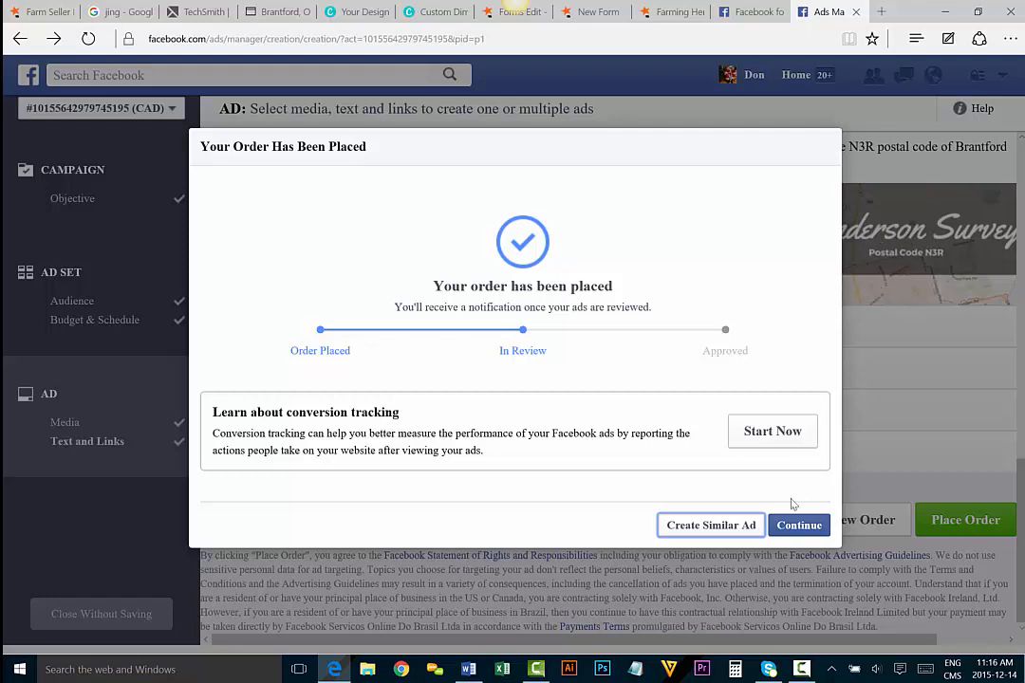
{"action": "left_click", "coordinate": [797, 526]}
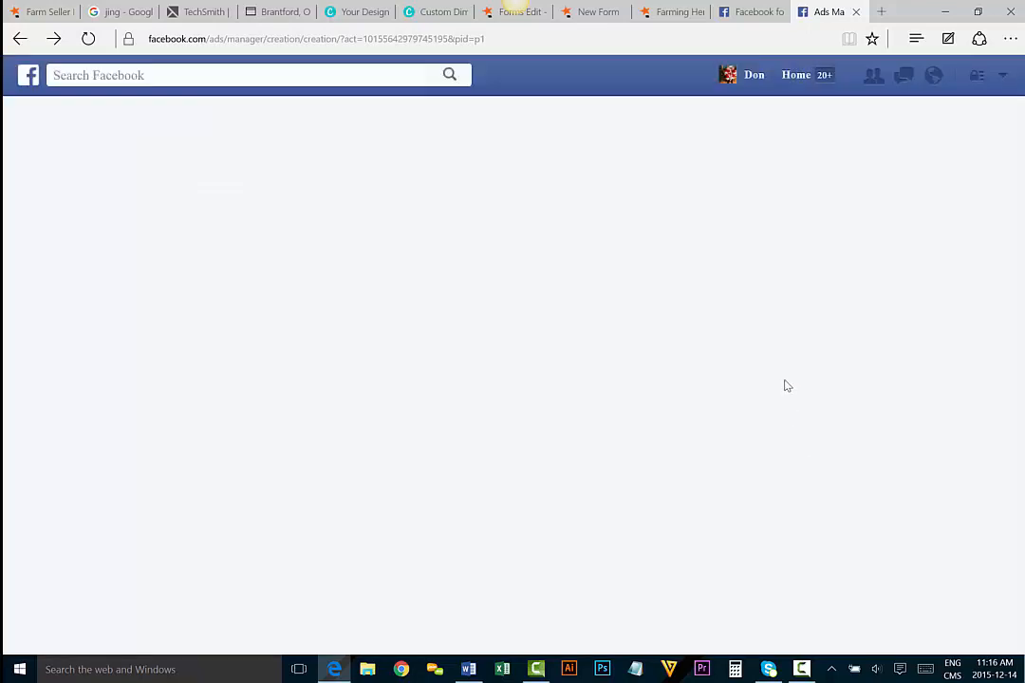